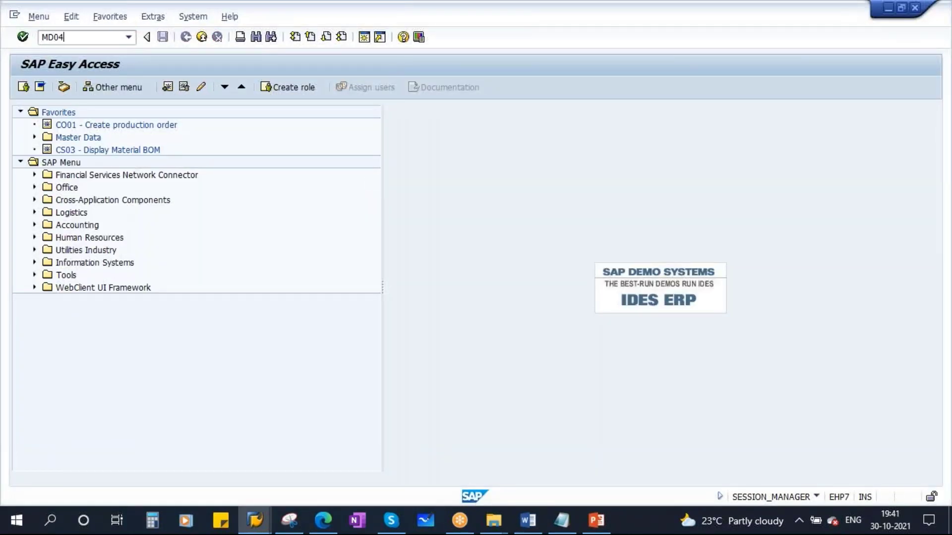
Display the stock/requirements list (MD04) for material 1304080 in plant 1000 and open its 200 EA sales order for changing.
{"action": "key", "text": "Return"}
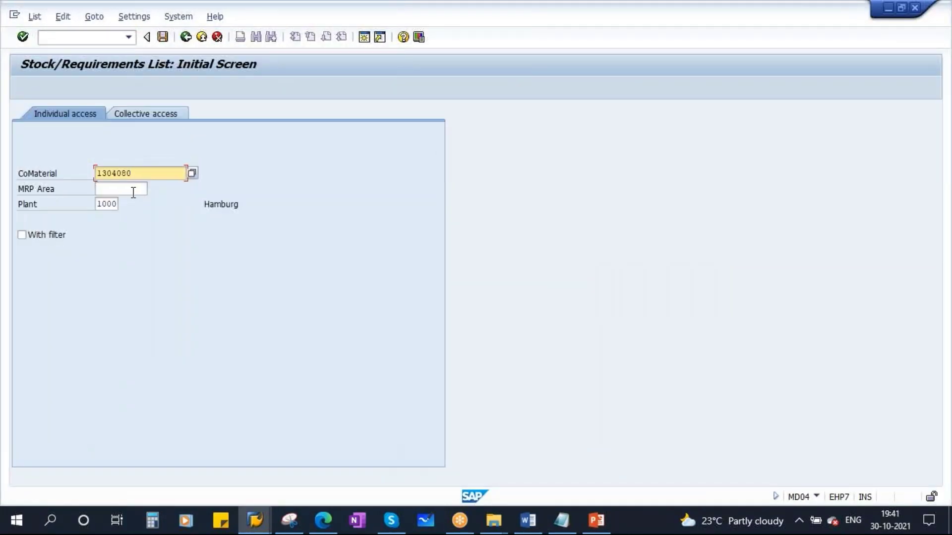
{"action": "key", "text": "Return"}
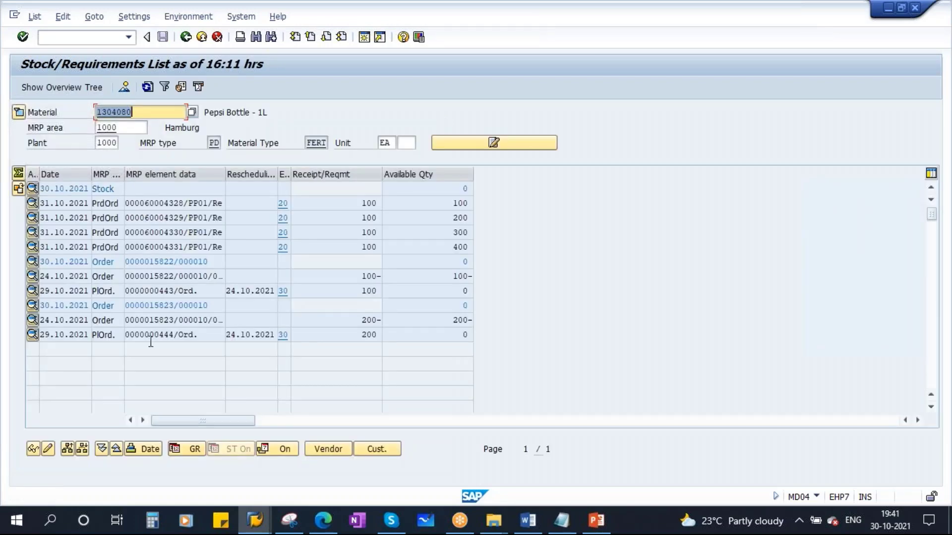
{"action": "left_click", "coordinate": [170, 321]}
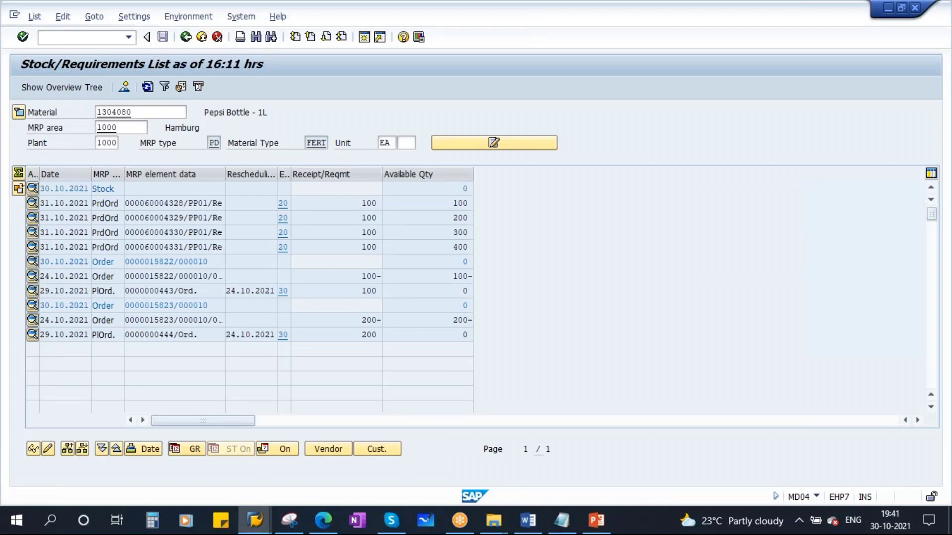
{"action": "double_click", "coordinate": [170, 321]}
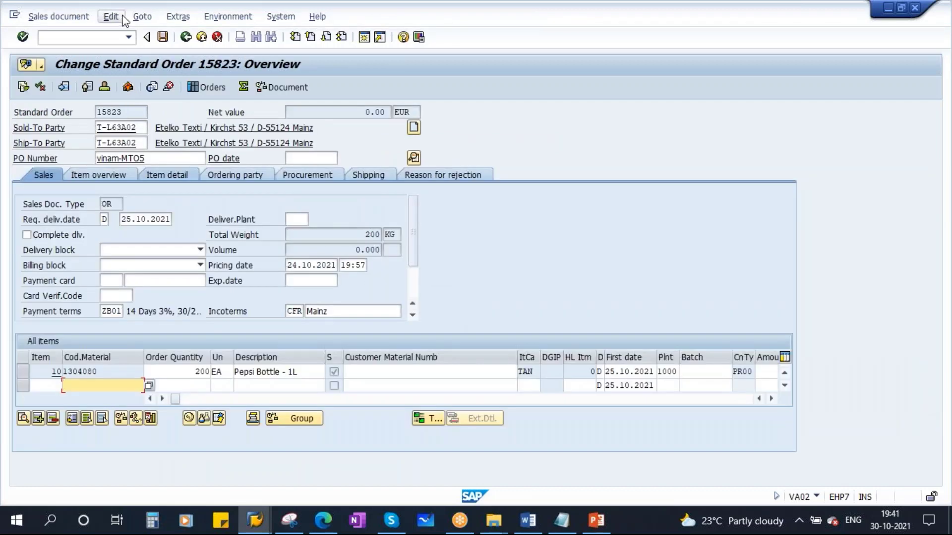
Reject item 10 of the 200 EA sales order with reason W2 Cancellation required by customer and save the order.
{"action": "left_click", "coordinate": [21, 370]}
{"action": "left_click", "coordinate": [142, 17]}
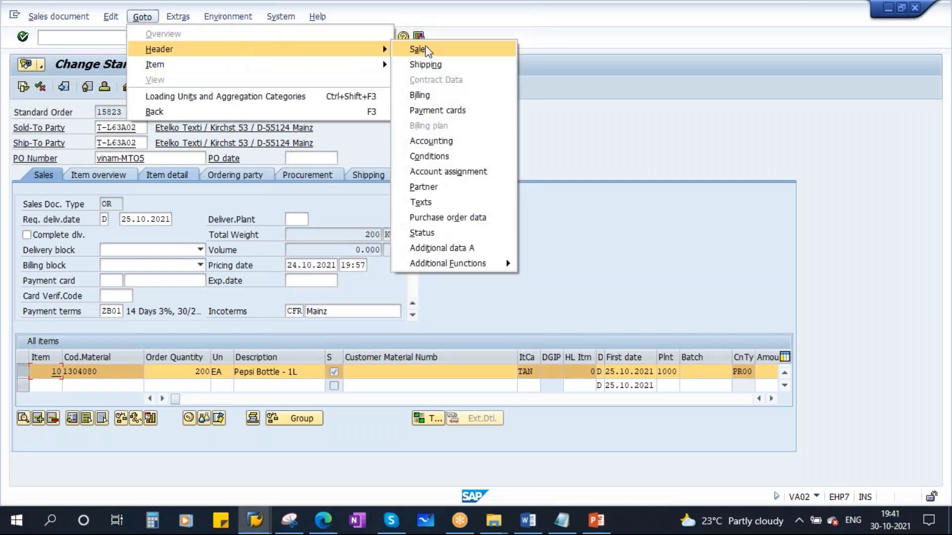
{"action": "left_click", "coordinate": [141, 16]}
{"action": "left_click", "coordinate": [110, 17]}
{"action": "mouse_move", "coordinate": [140, 51]}
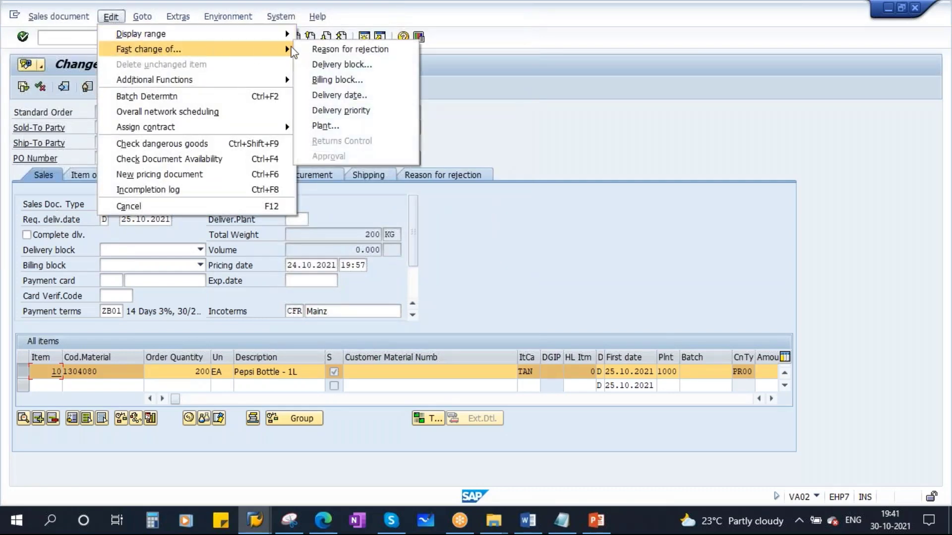
{"action": "left_click", "coordinate": [396, 47]}
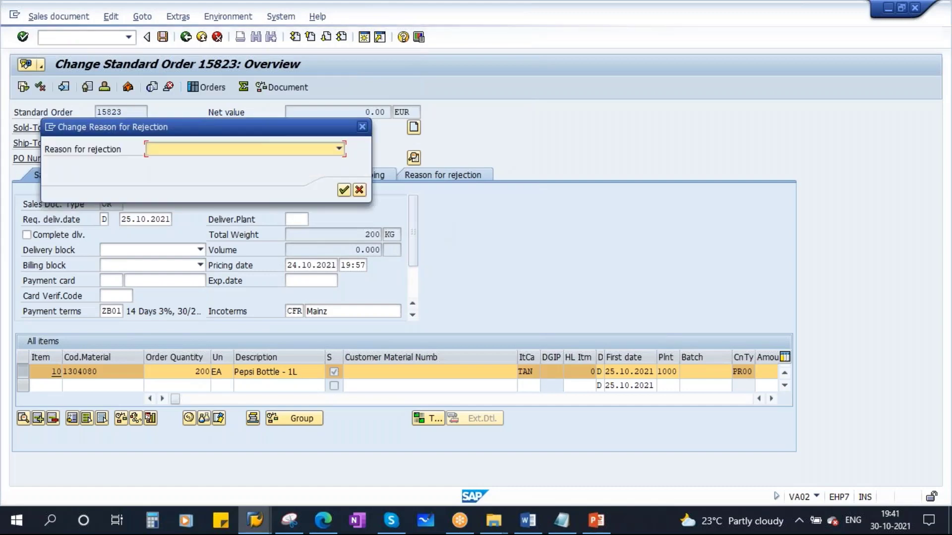
{"action": "left_click", "coordinate": [339, 149]}
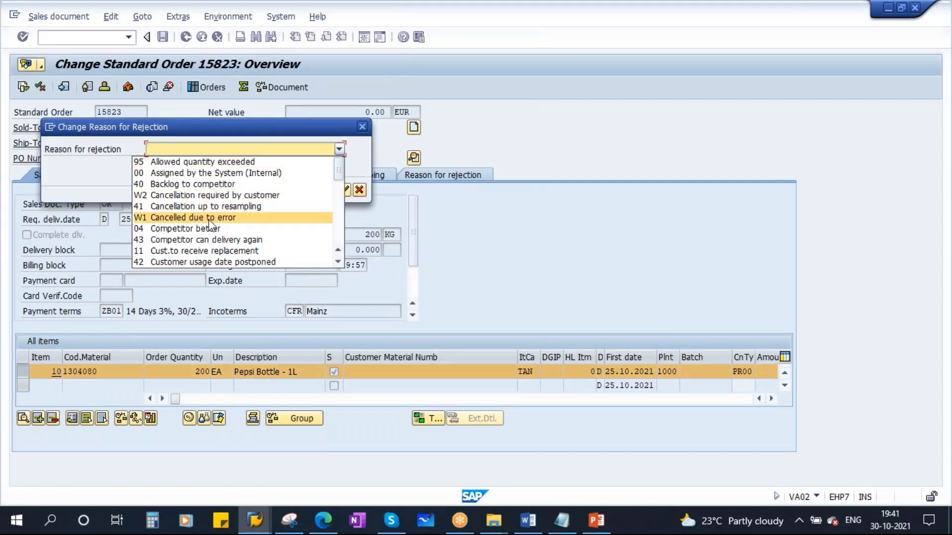
{"action": "left_click", "coordinate": [214, 195]}
{"action": "left_click", "coordinate": [346, 191]}
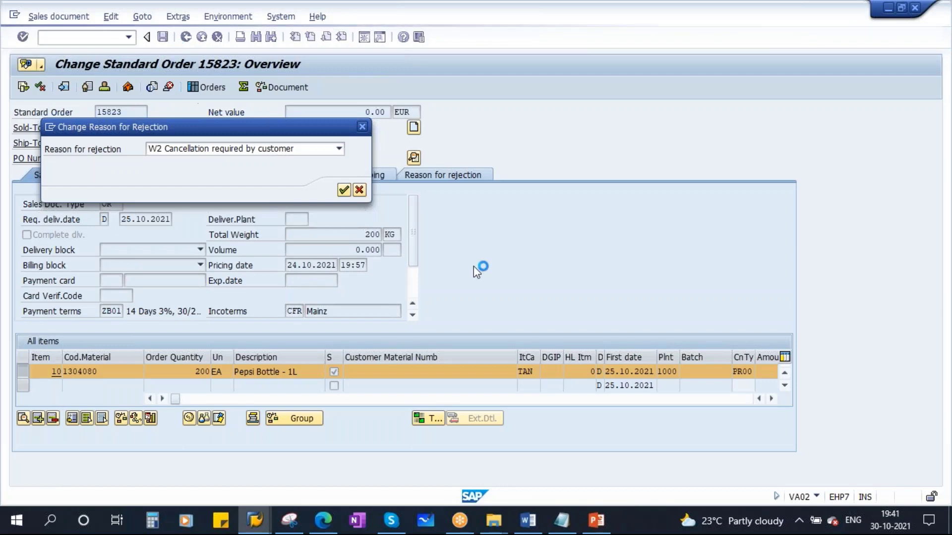
{"action": "left_click", "coordinate": [162, 37]}
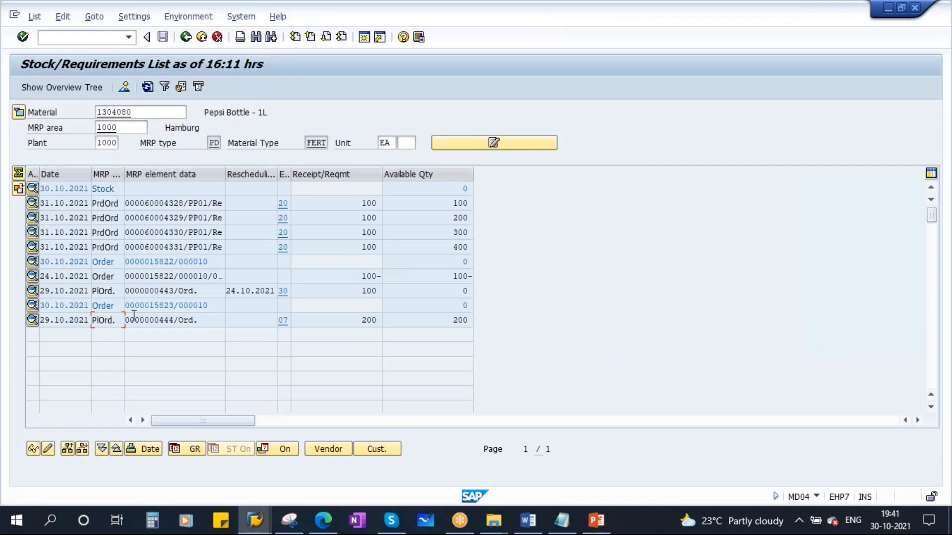
Open the 100 EA sales order from the stock/requirements list in change mode.
{"action": "double_click", "coordinate": [167, 275]}
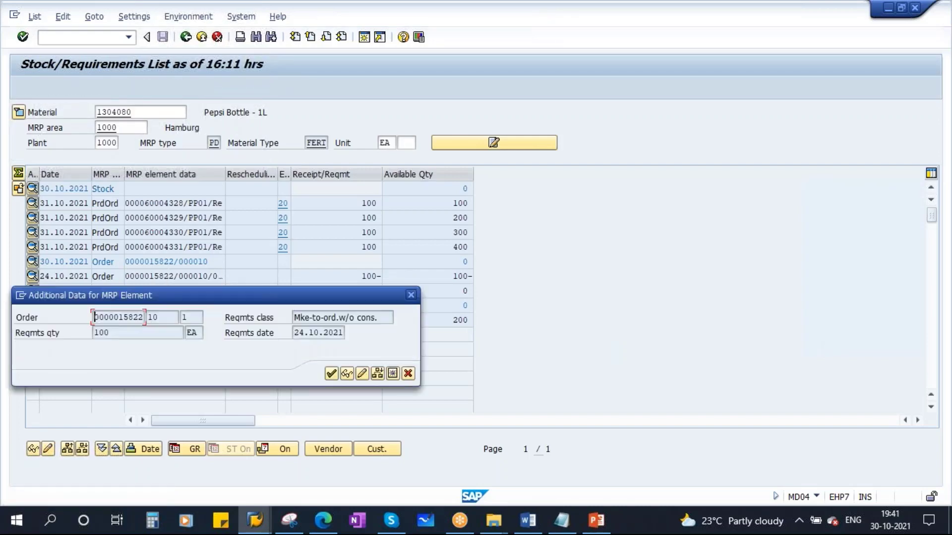
{"action": "left_click", "coordinate": [362, 374]}
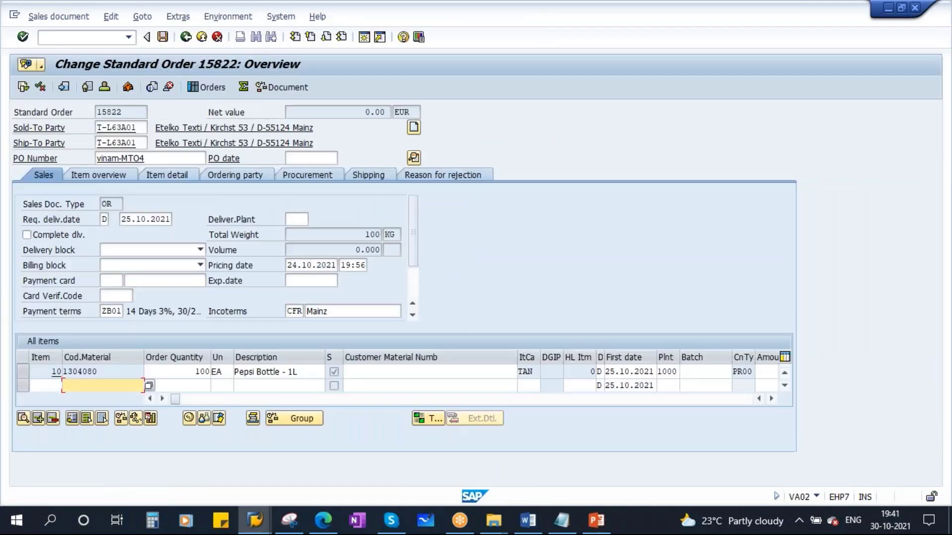
{"action": "left_click", "coordinate": [142, 16]}
{"action": "left_click", "coordinate": [111, 16]}
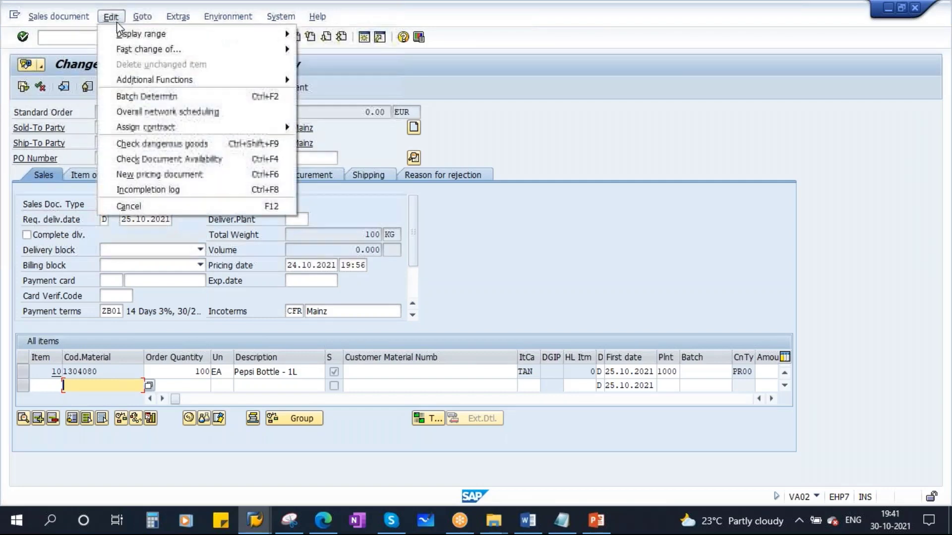
{"action": "mouse_move", "coordinate": [150, 52]}
{"action": "left_click", "coordinate": [350, 52]}
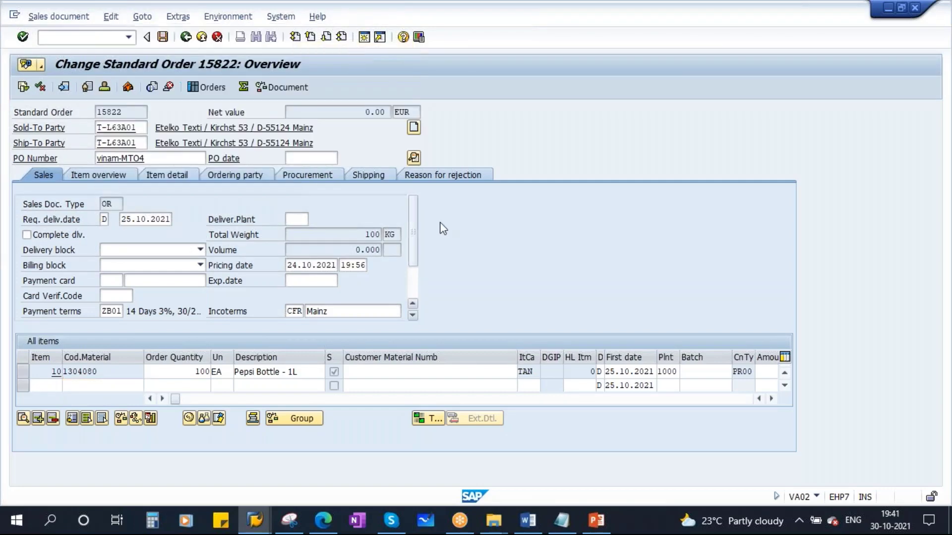
Reject item 10 of the 100 EA sales order with reason W2 Cancellation required by customer, save, and refresh the requirements list.
{"action": "left_click", "coordinate": [21, 372]}
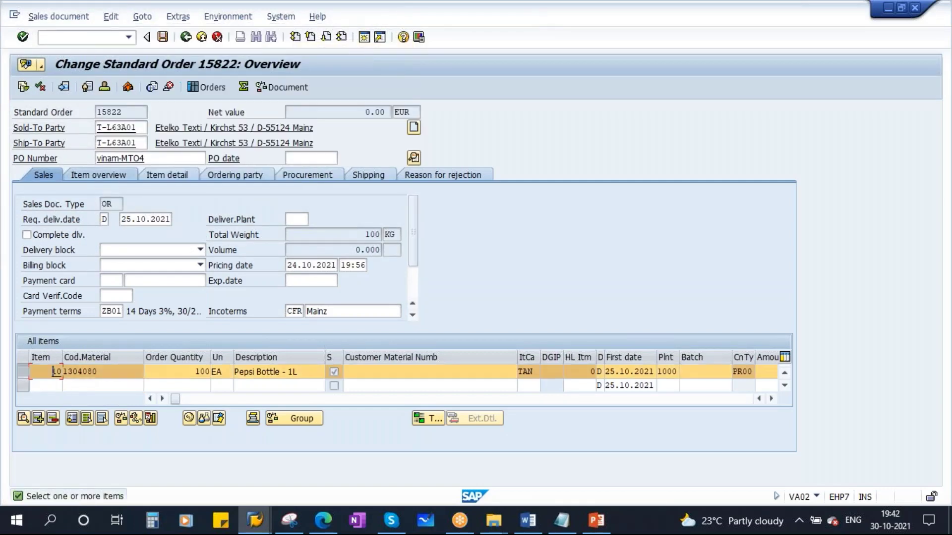
{"action": "left_click", "coordinate": [111, 16]}
{"action": "mouse_move", "coordinate": [151, 49]}
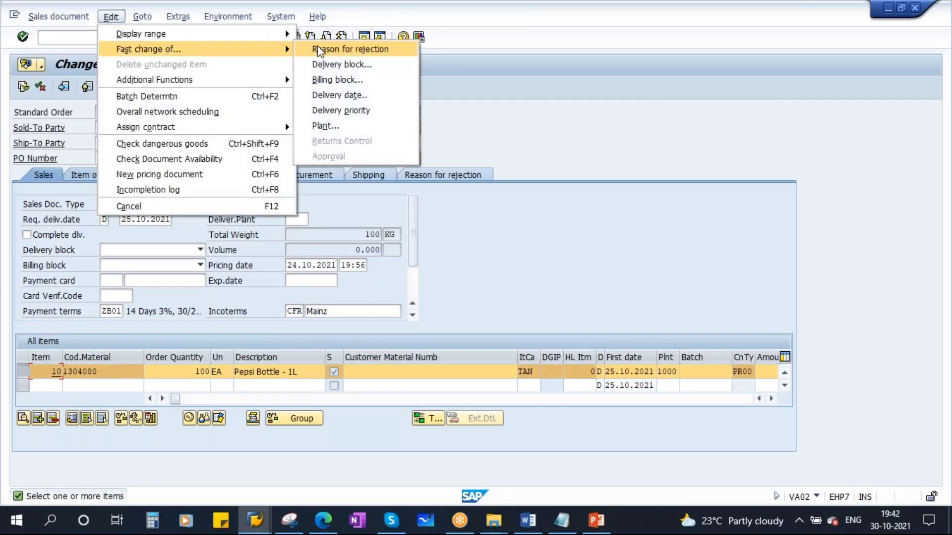
{"action": "left_click", "coordinate": [342, 50]}
{"action": "left_click", "coordinate": [339, 148]}
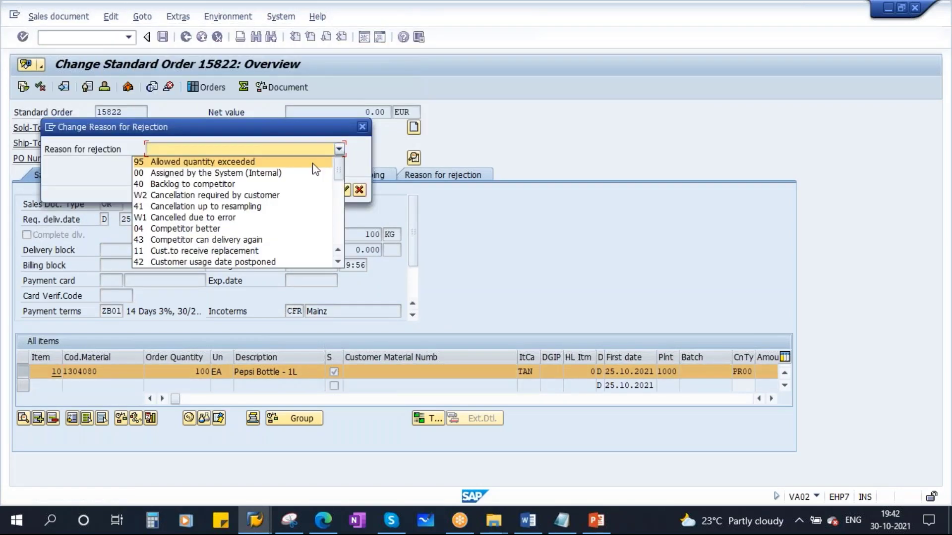
{"action": "left_click", "coordinate": [247, 195]}
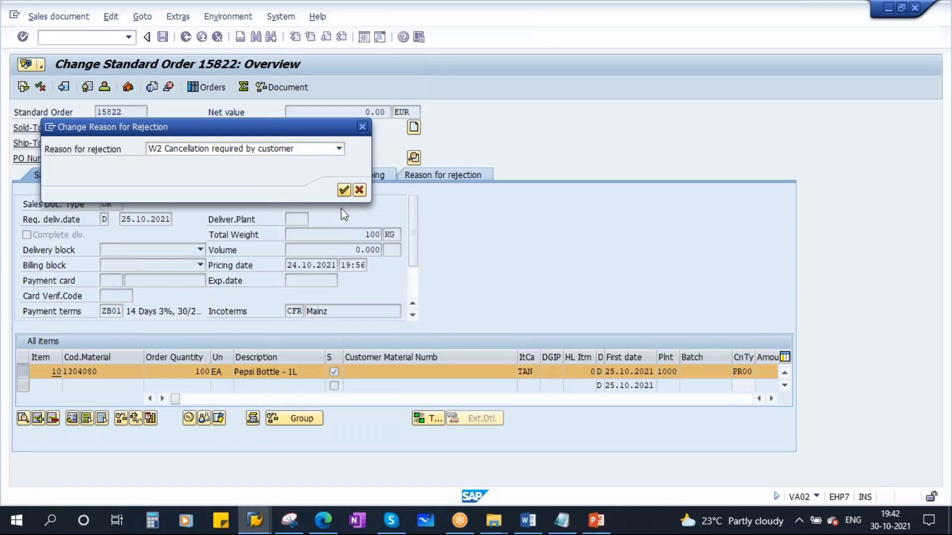
{"action": "left_click", "coordinate": [344, 190]}
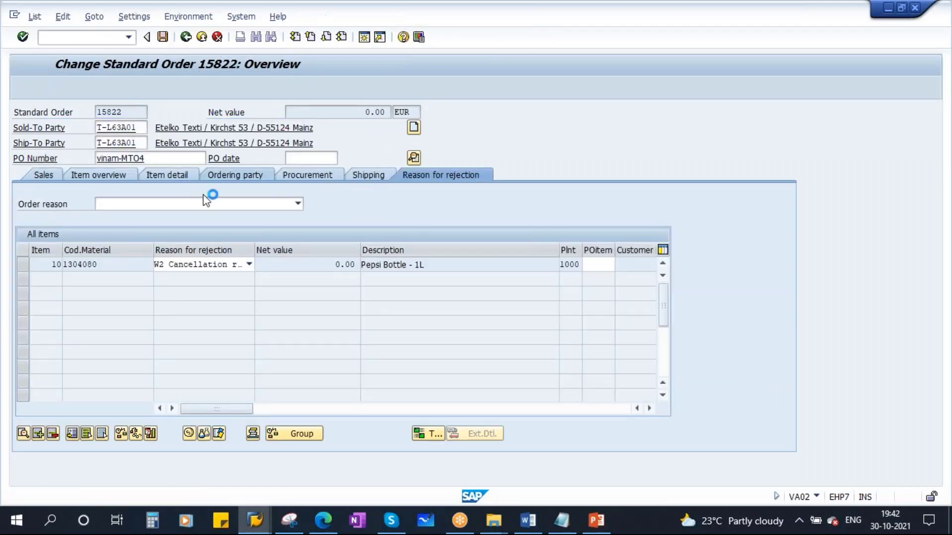
{"action": "left_click", "coordinate": [147, 87]}
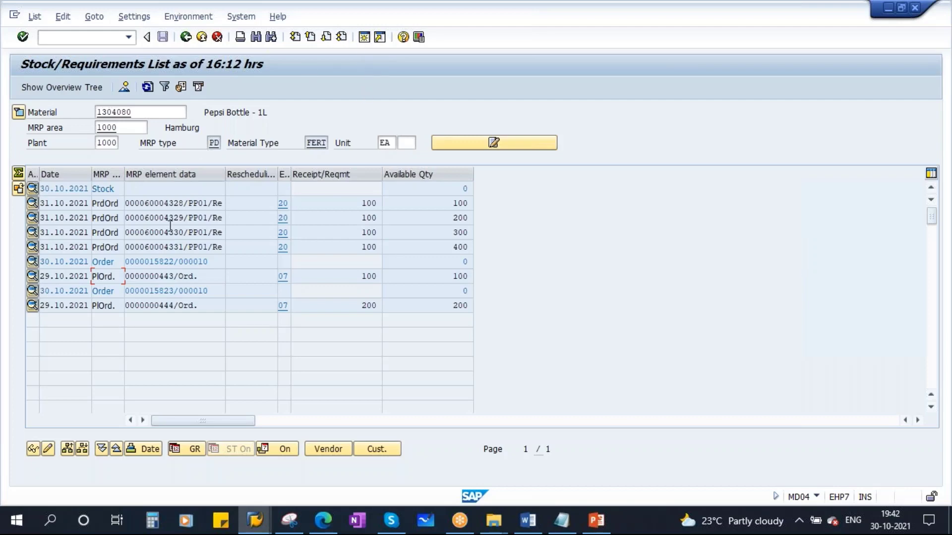
Start the COHV mass processing transaction for production orders in a new session.
{"action": "left_click", "coordinate": [364, 39]}
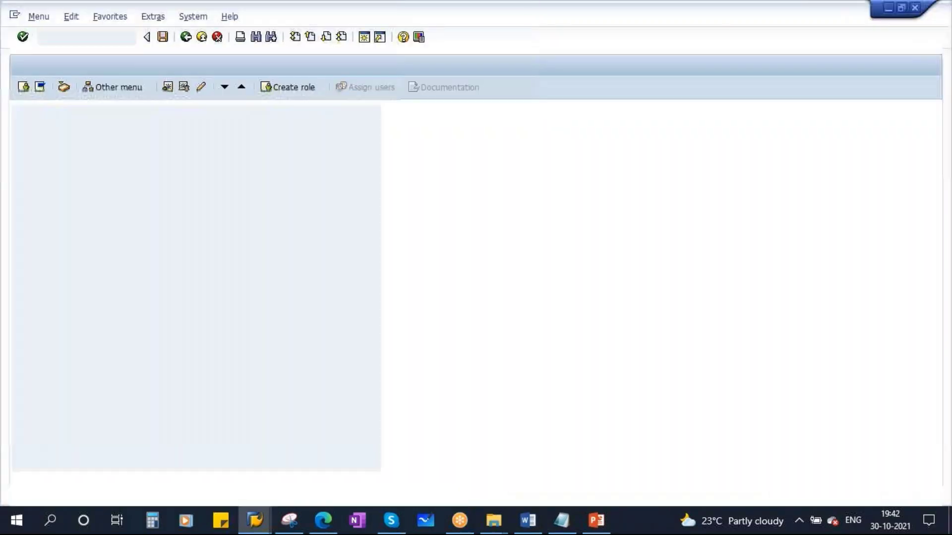
{"action": "type", "text": "d"}
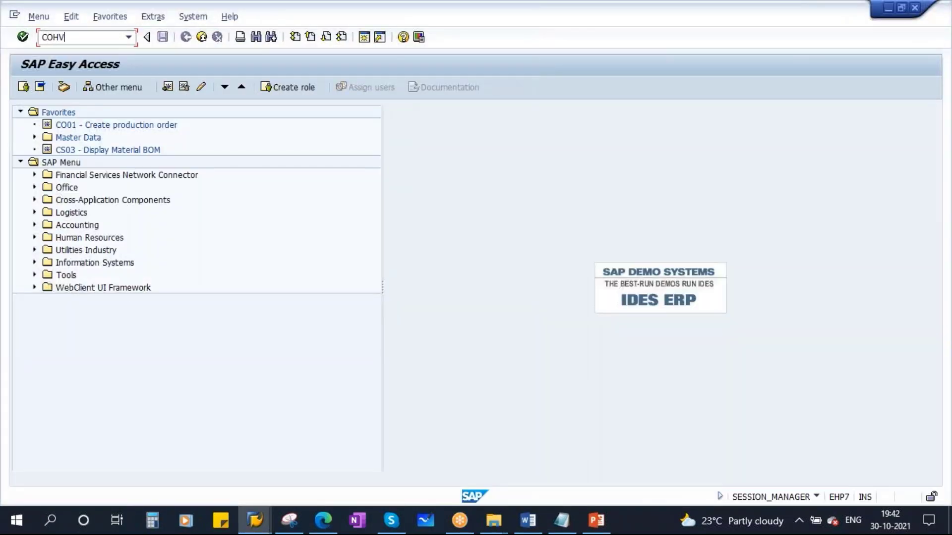
{"action": "key", "text": "Return"}
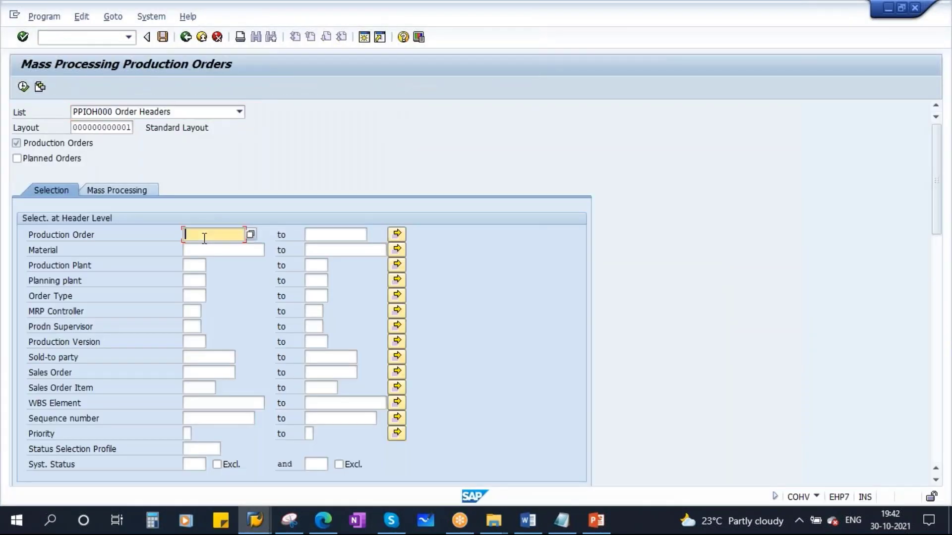
Set the production order selection range from the first to the last production order shown in the stock/requirements list.
{"action": "key", "text": "alt+Tab"}
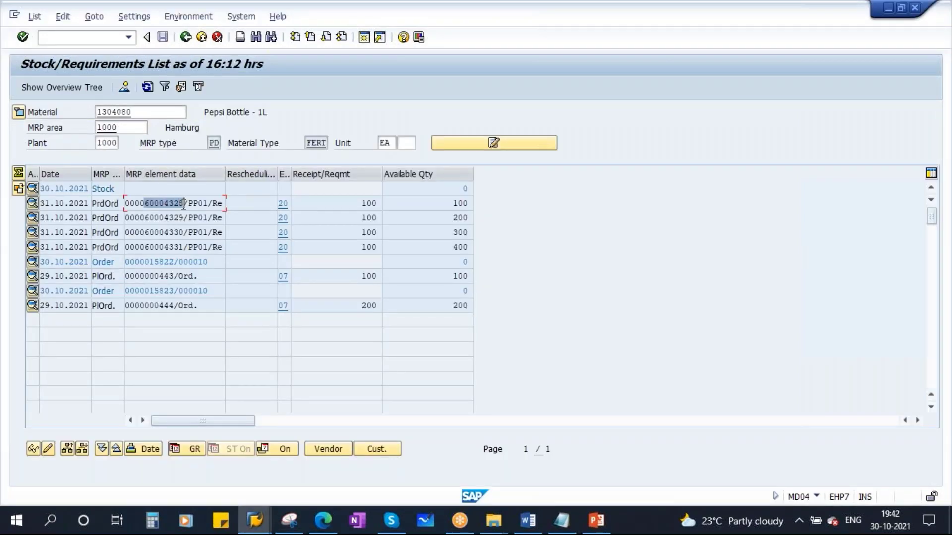
{"action": "key", "text": "ctrl+c"}
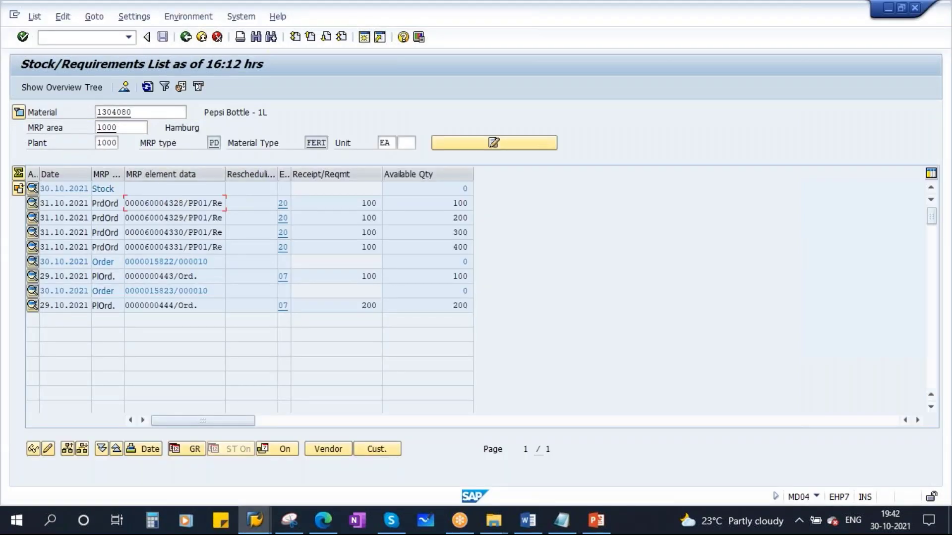
{"action": "key", "text": "alt+Tab"}
{"action": "left_click", "coordinate": [339, 238]}
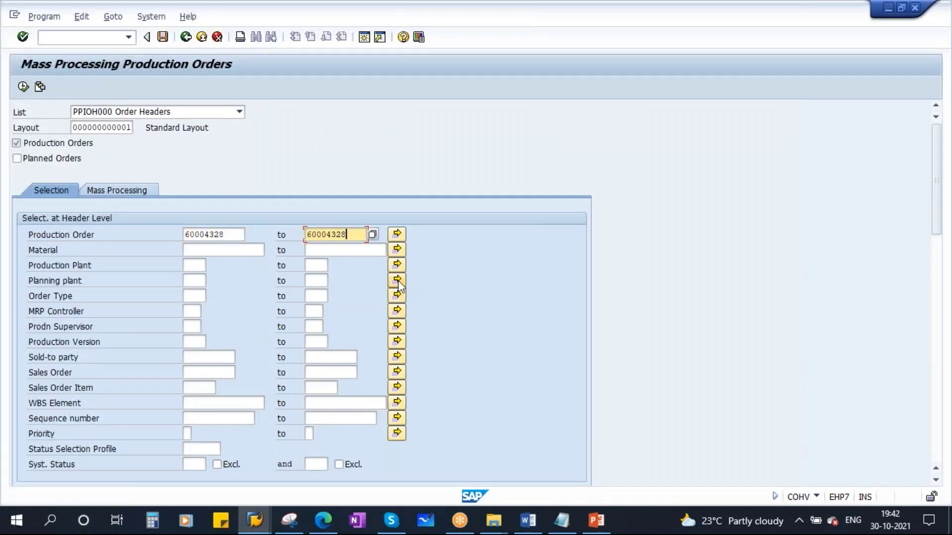
{"action": "key", "text": "alt+Tab"}
{"action": "key", "text": "alt+Tab"}
Choose 220 Technically Complete as the mass processing function and run the selection to list the order headers.
{"action": "left_click", "coordinate": [109, 191]}
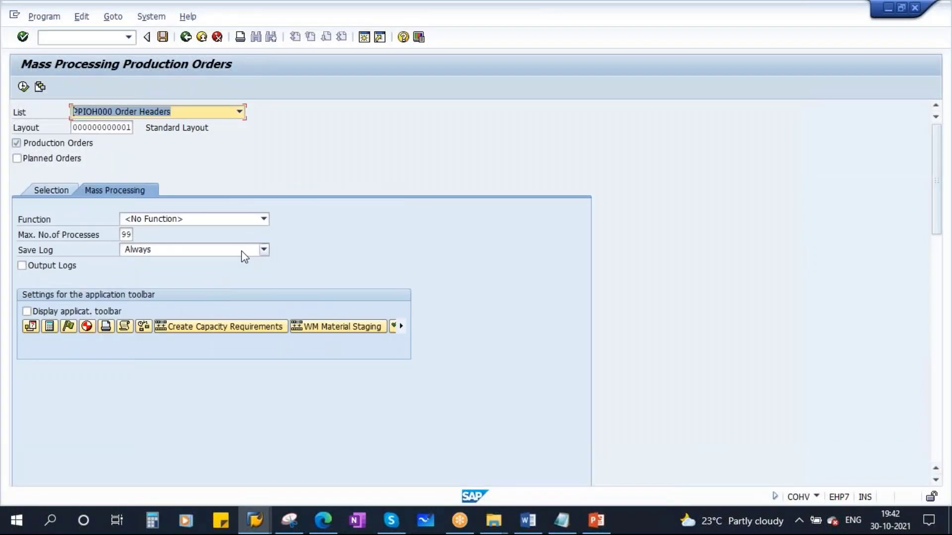
{"action": "left_click", "coordinate": [264, 219]}
{"action": "scroll", "coordinate": [223, 285], "scroll_direction": "down", "scroll_amount": 2}
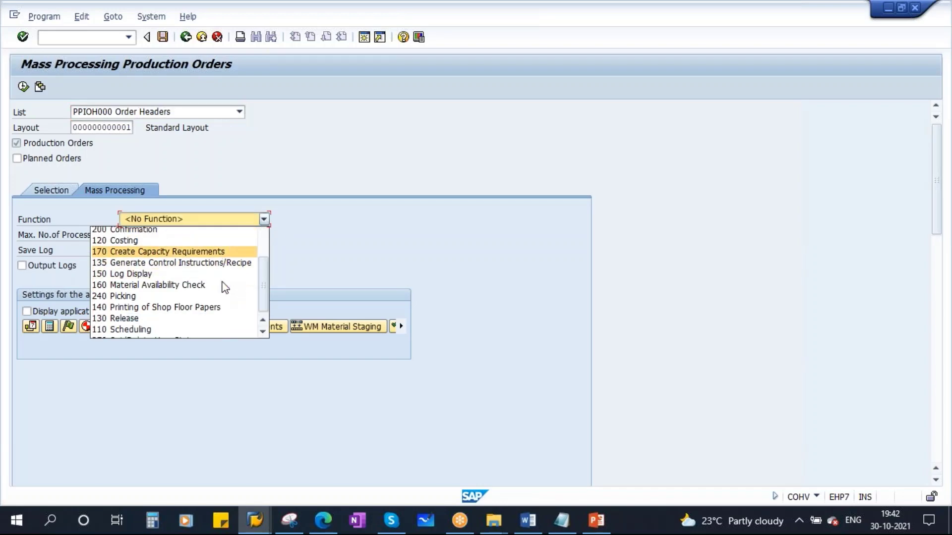
{"action": "left_click", "coordinate": [144, 309]}
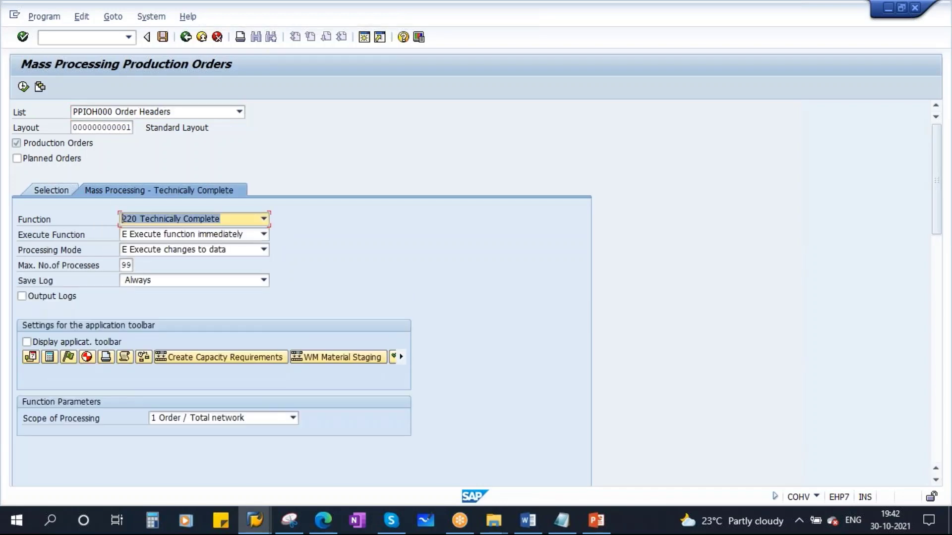
{"action": "left_click", "coordinate": [20, 86]}
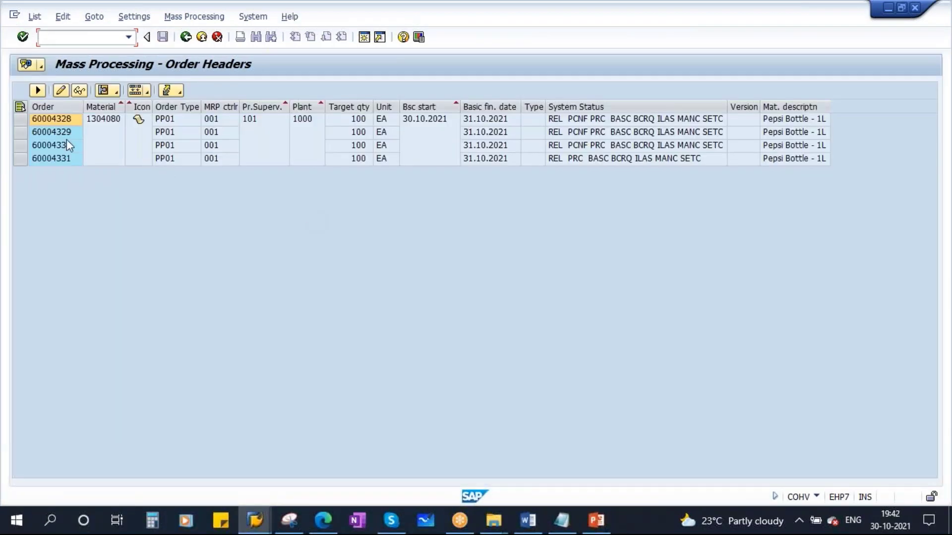
Select all listed production orders and execute technical completion, confirming it for the orders with reprocessing records.
{"action": "left_click", "coordinate": [20, 107]}
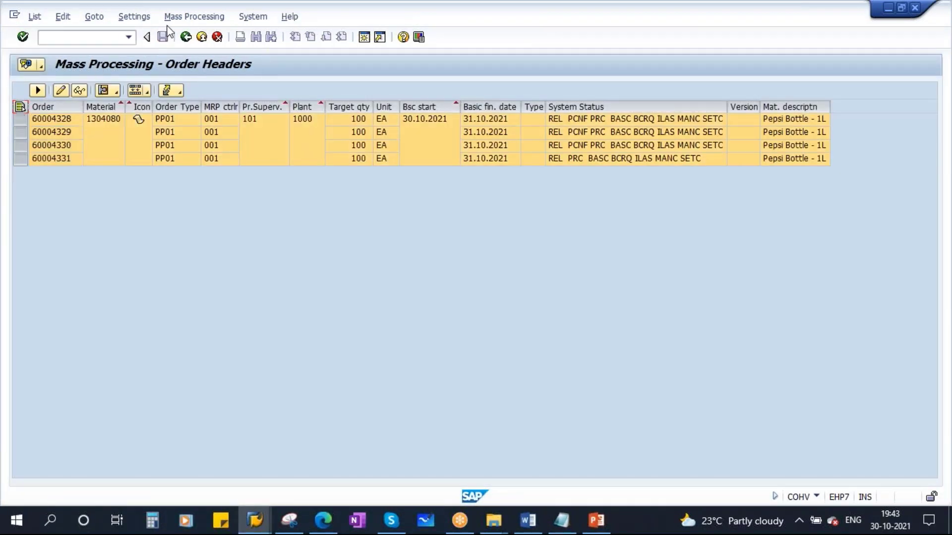
{"action": "left_click", "coordinate": [183, 18]}
{"action": "left_click", "coordinate": [189, 35]}
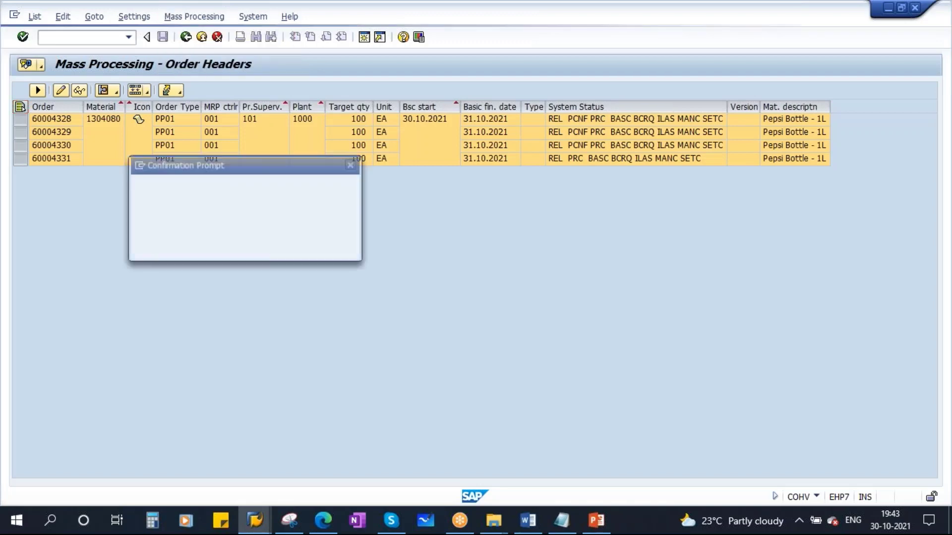
{"action": "left_click", "coordinate": [188, 246]}
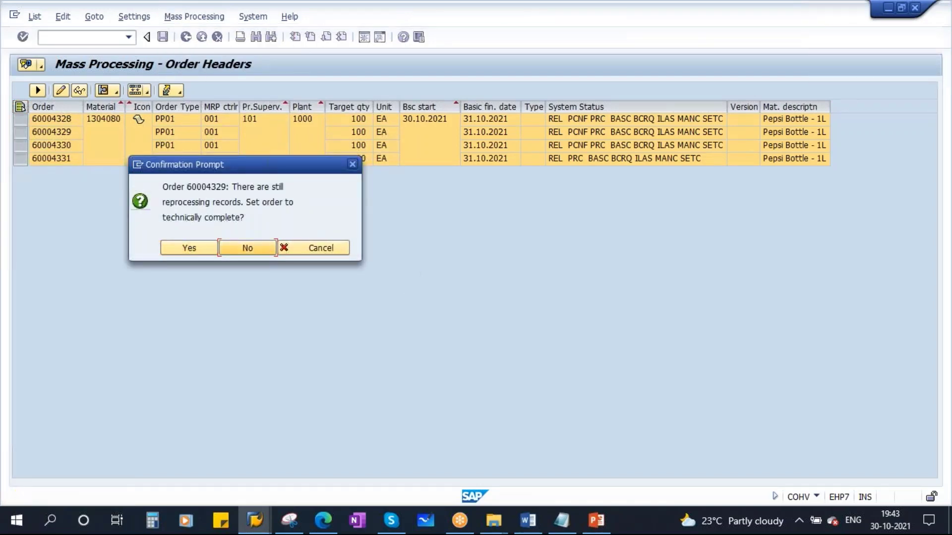
{"action": "left_click", "coordinate": [178, 248]}
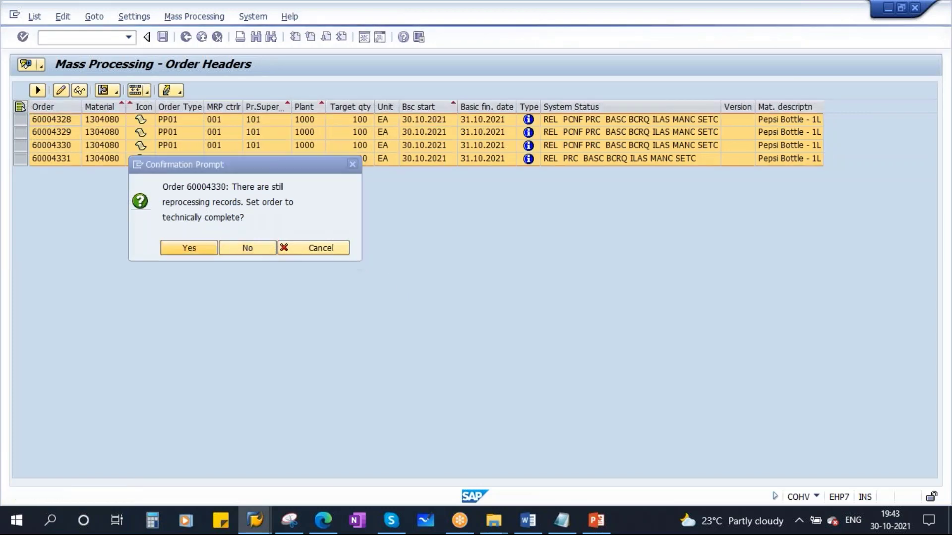
Run the MD02 single-item, multi-level planning in a new session and refresh the stock/requirements list of material 1304080.
{"action": "key", "text": "alt+Tab"}
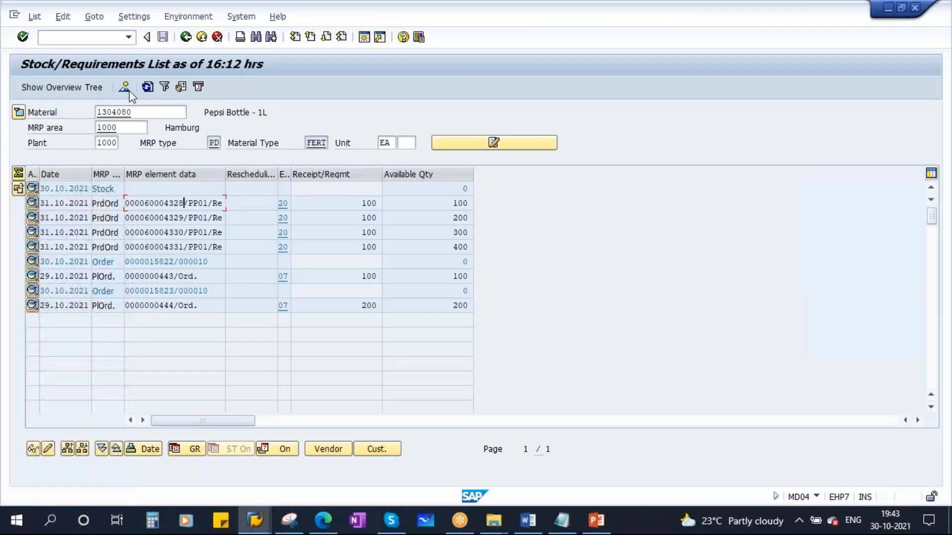
{"action": "left_click", "coordinate": [147, 86]}
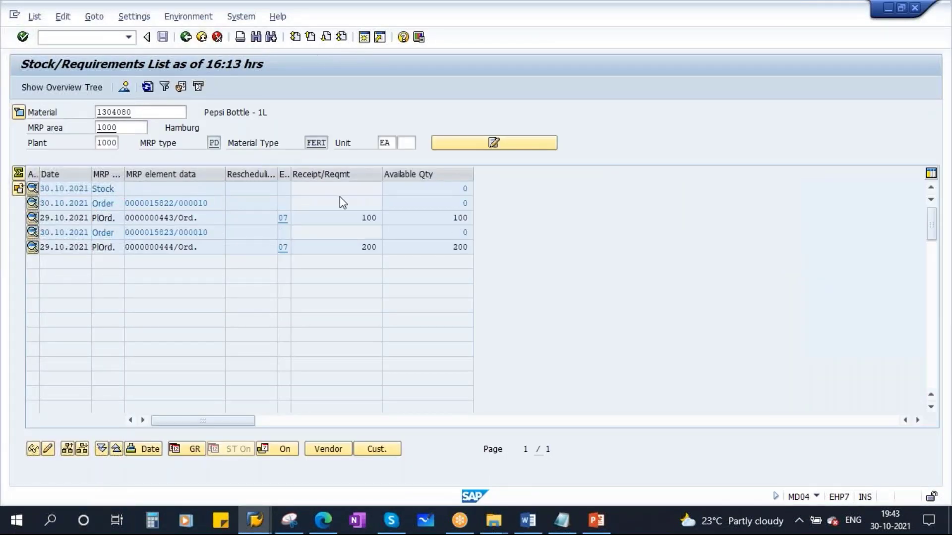
{"action": "type", "text": "M"}
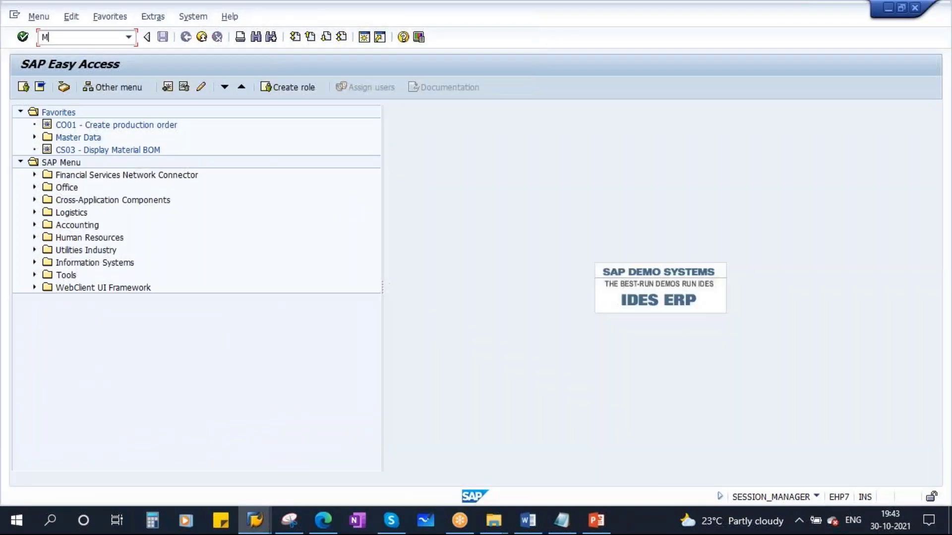
{"action": "type", "text": "D02"}
{"action": "key", "text": "Return"}
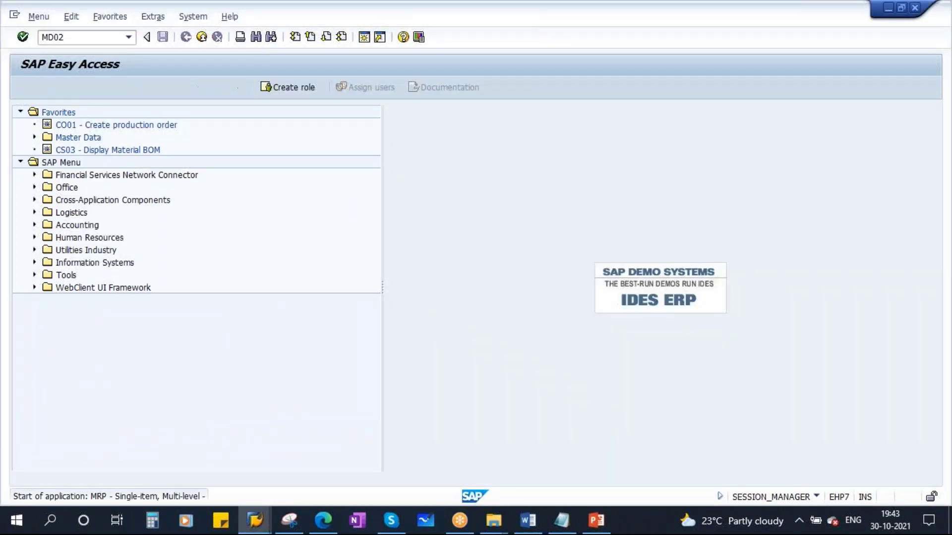
{"action": "key", "text": "Return"}
{"action": "key", "text": "Return"}
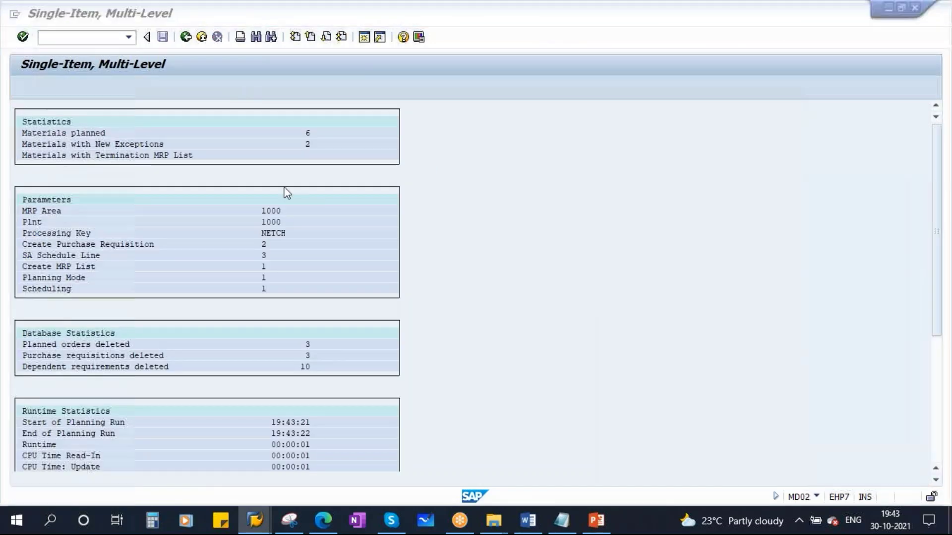
{"action": "key", "text": "alt+Tab"}
{"action": "left_click", "coordinate": [147, 87]}
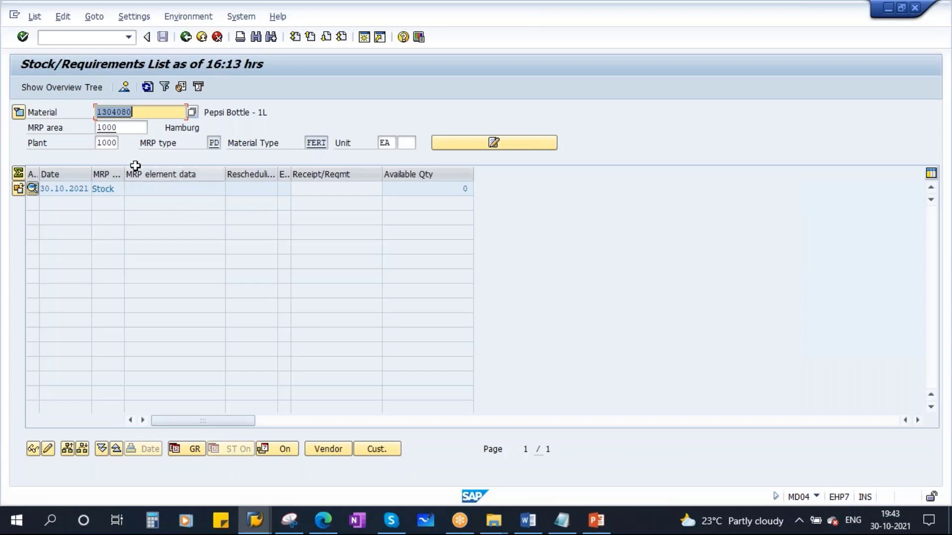
Check the MRP 3 data of material 1304080 from the stock/requirements list and open that view for editing in MM02.
{"action": "double_click", "coordinate": [118, 112]}
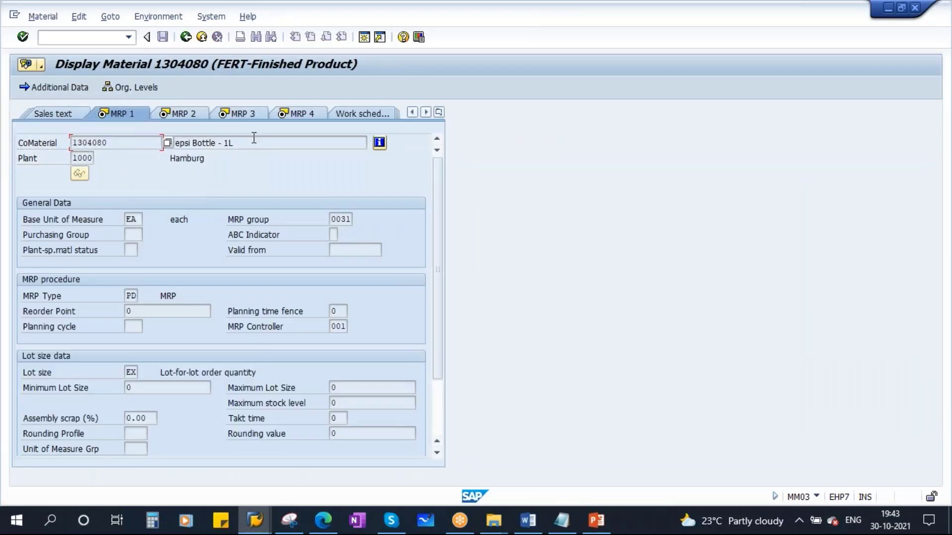
{"action": "left_click", "coordinate": [243, 115]}
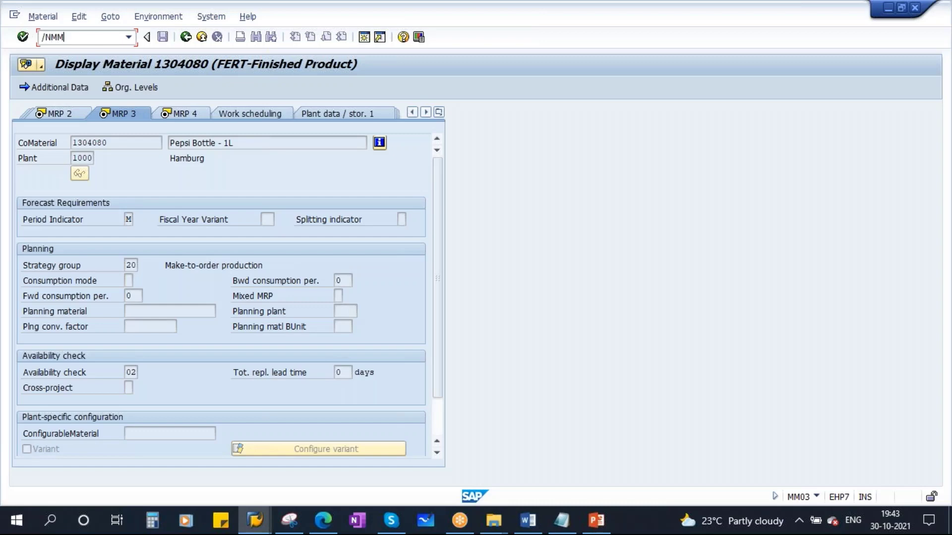
{"action": "key", "text": "Return"}
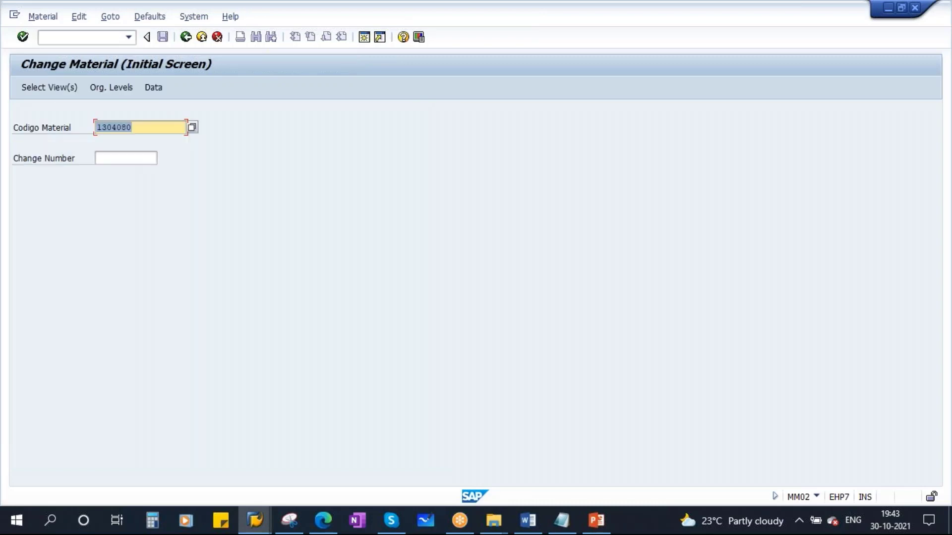
{"action": "key", "text": "Return"}
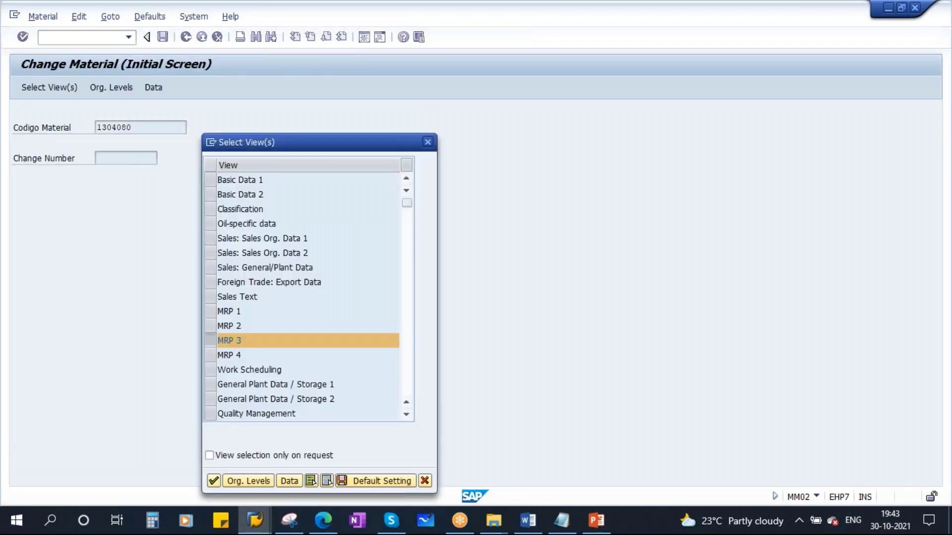
{"action": "key", "text": "Return"}
{"action": "key", "text": "Return"}
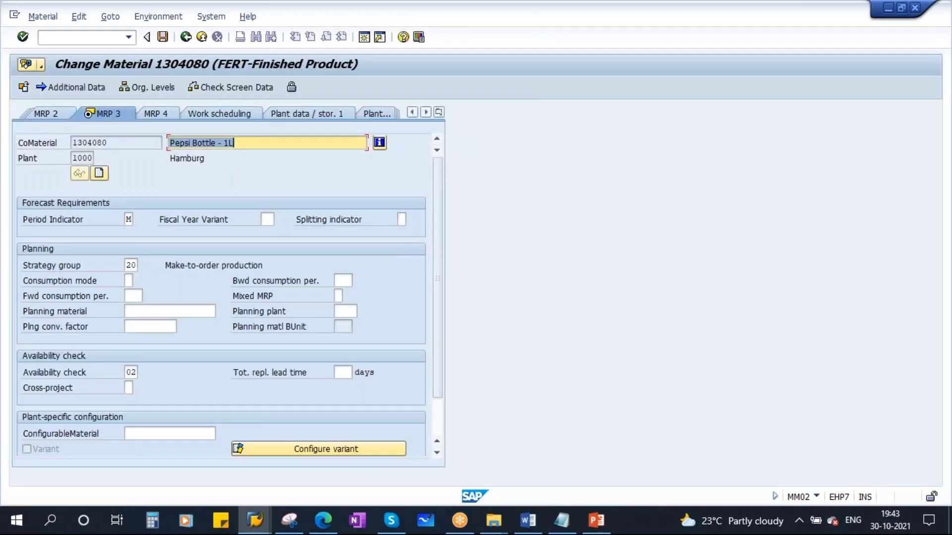
Set the material's strategy group to 10 in the MRP 3 planning data.
{"action": "left_click", "coordinate": [131, 267]}
{"action": "key", "text": "BackSpace"}
{"action": "key", "text": "BackSpace"}
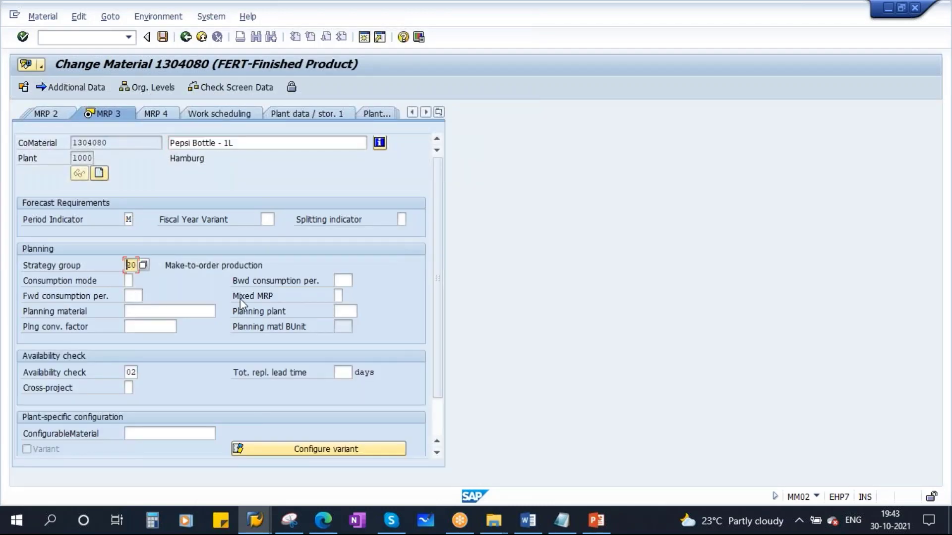
{"action": "type", "text": "10"}
{"action": "key", "text": "Tab"}
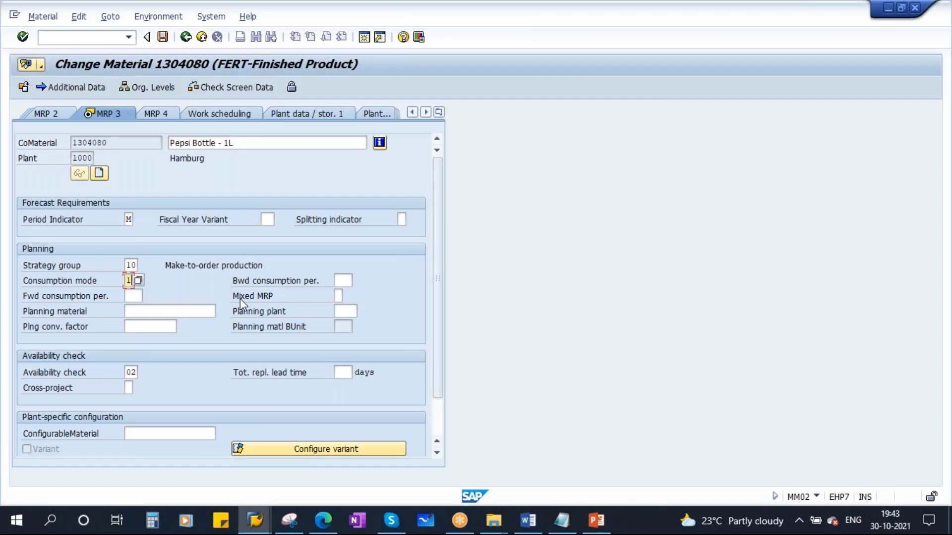
Set consumption mode 2 with backward and forward consumption periods of 90, and save the material.
{"action": "type", "text": "1"}
{"action": "key", "text": "Tab"}
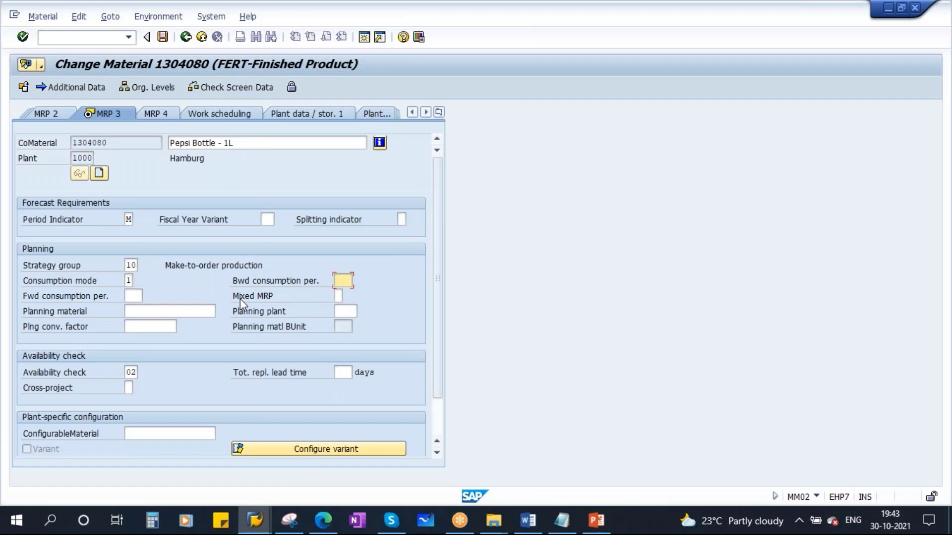
{"action": "double_click", "coordinate": [128, 281]}
{"action": "type", "text": "90"}
{"action": "key", "text": "Tab"}
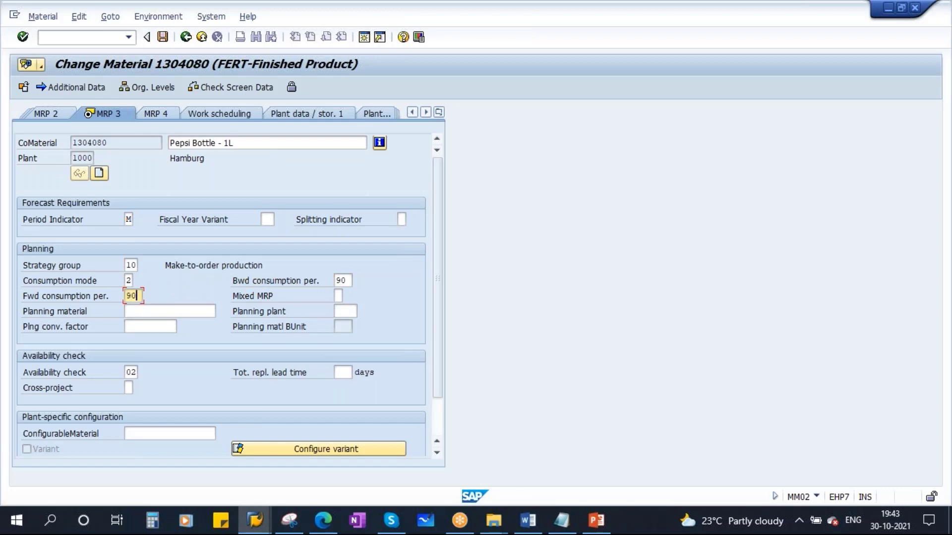
{"action": "type", "text": "90"}
{"action": "key", "text": "Return"}
{"action": "left_click", "coordinate": [189, 287]}
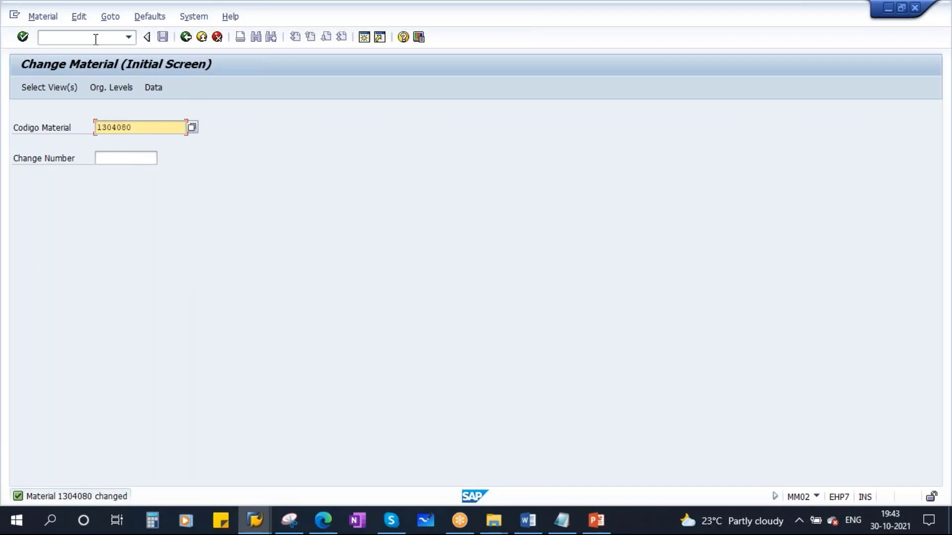
Start transaction MD04 and display the stock/requirements list for material 1304080 in plant 1000.
{"action": "left_click", "coordinate": [76, 43]}
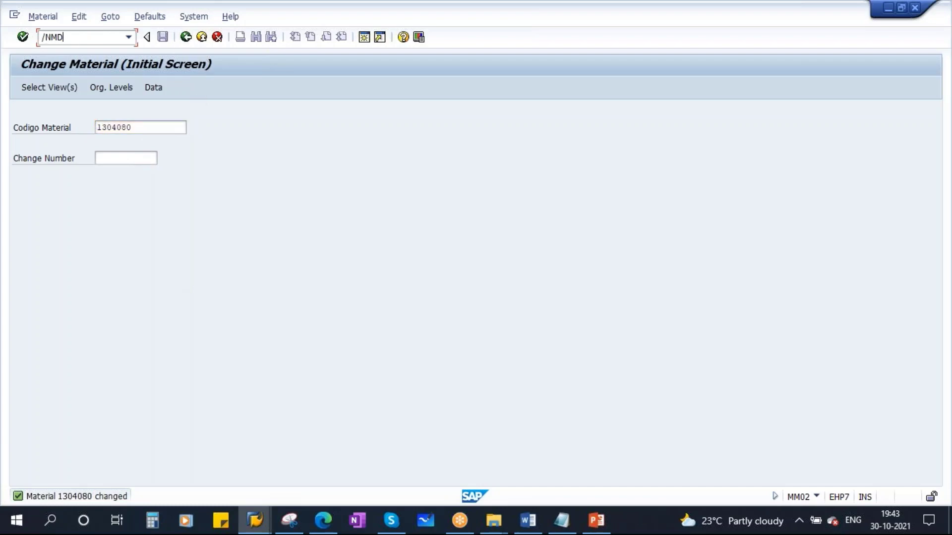
{"action": "type", "text": "/NMD04"}
{"action": "key", "text": "Return"}
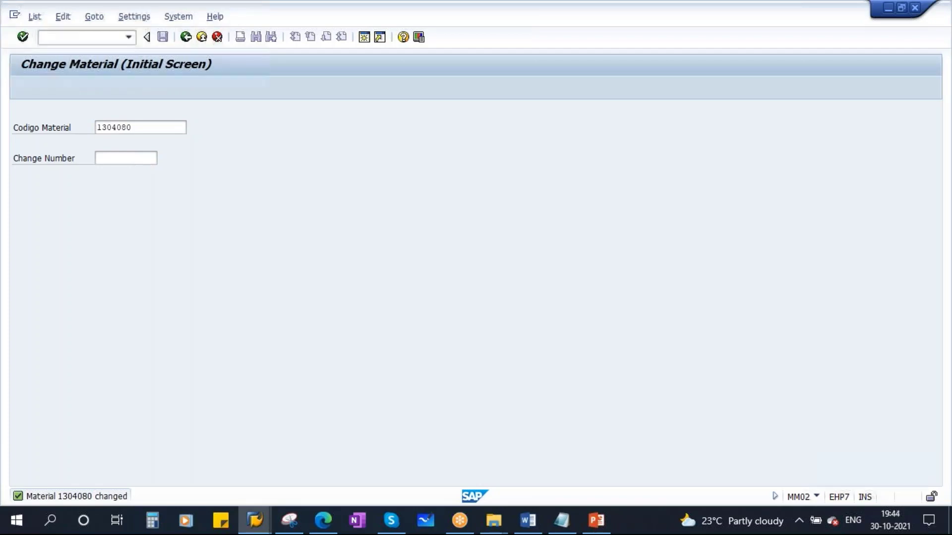
{"action": "key", "text": "Return"}
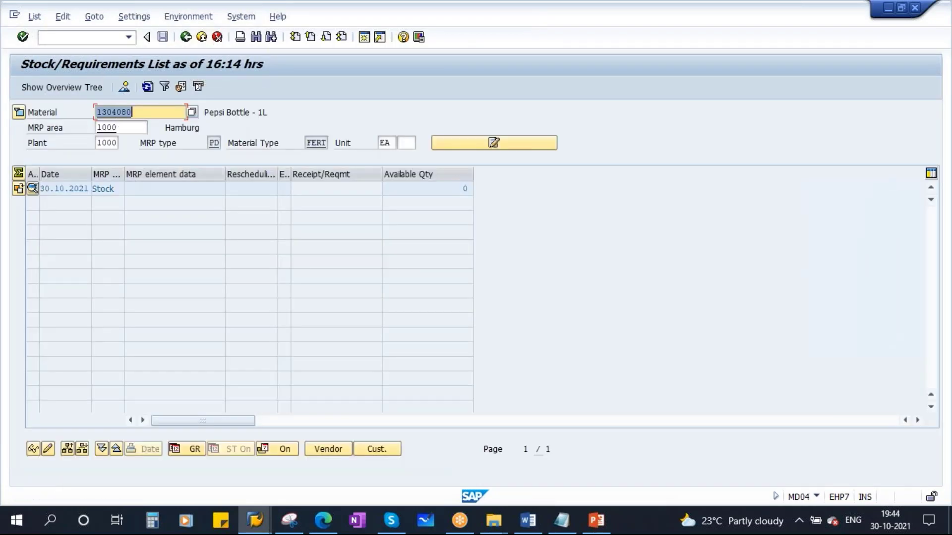
Close the mass processing, MD02, MRP run and materials list sessions, keeping the stock/requirements list open.
{"action": "left_click", "coordinate": [364, 38]}
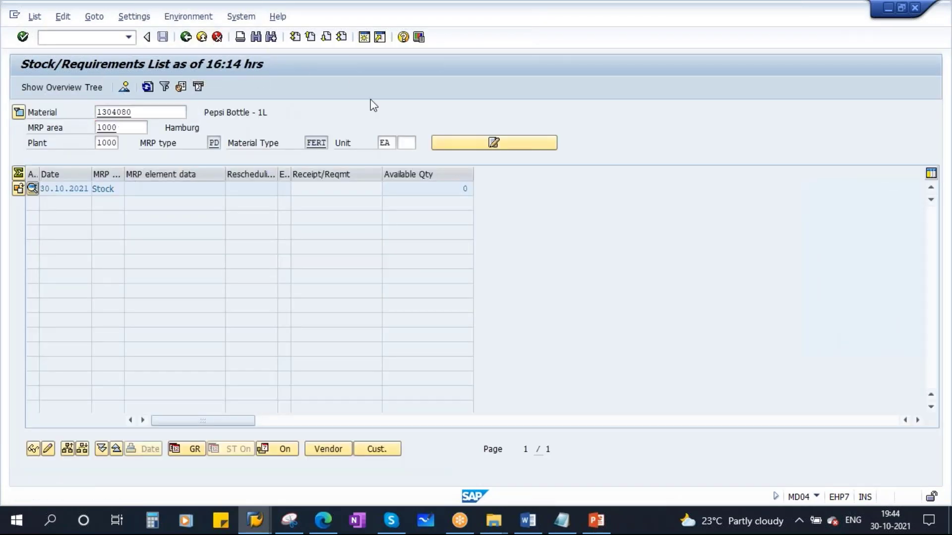
{"action": "left_click", "coordinate": [333, 389]}
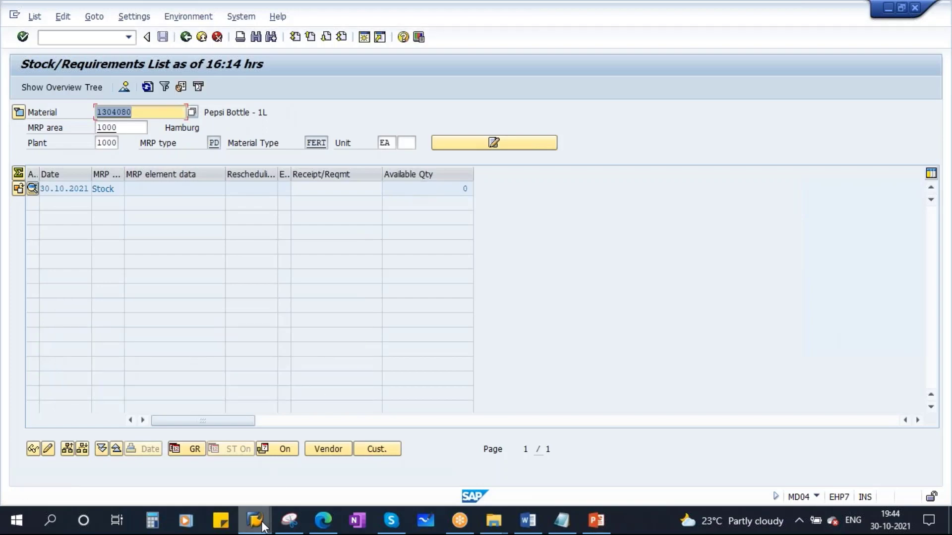
{"action": "mouse_move", "coordinate": [254, 520]}
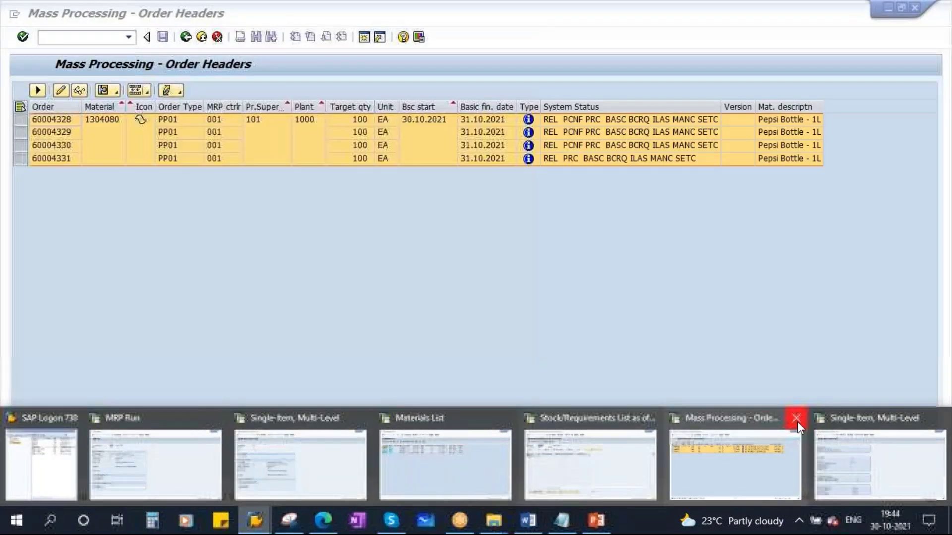
{"action": "left_click", "coordinate": [796, 420]}
{"action": "left_click", "coordinate": [826, 417]}
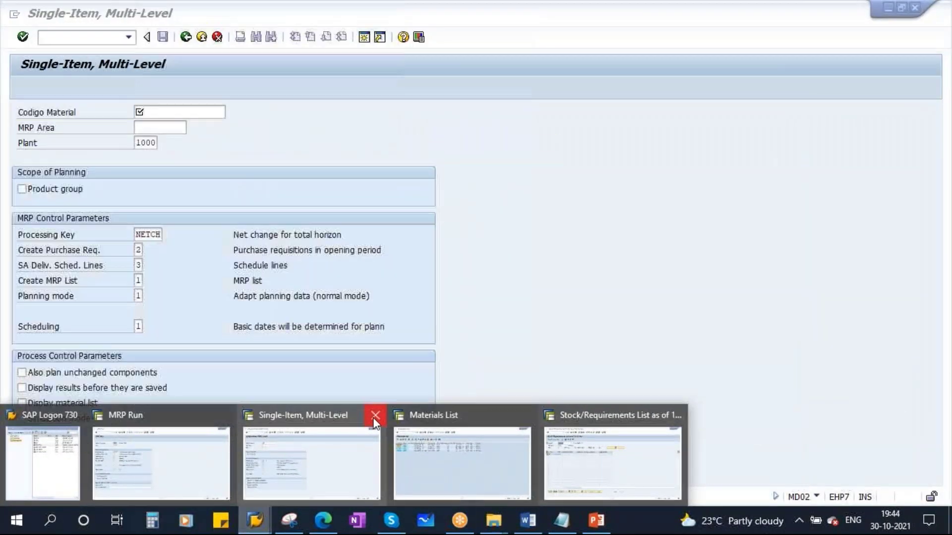
{"action": "left_click", "coordinate": [373, 418]}
{"action": "left_click", "coordinate": [222, 418]}
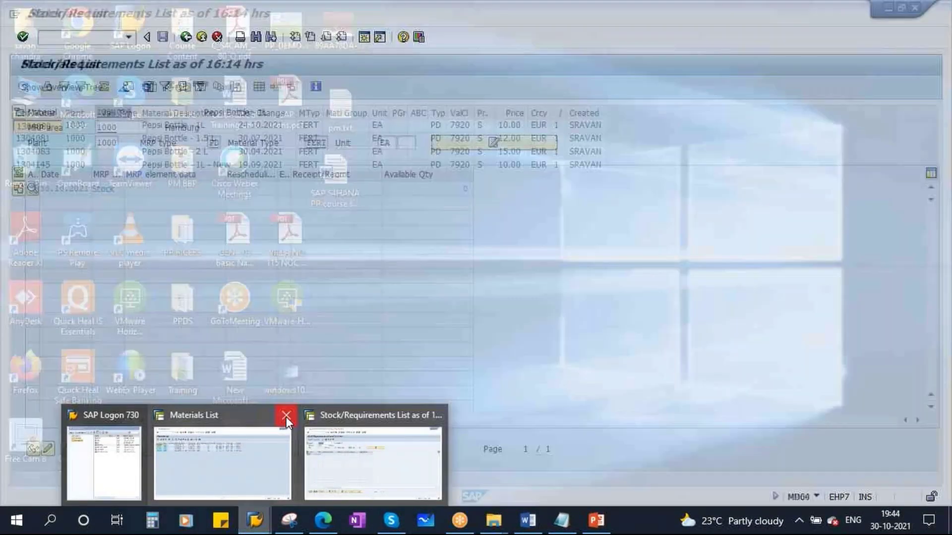
{"action": "left_click", "coordinate": [286, 418]}
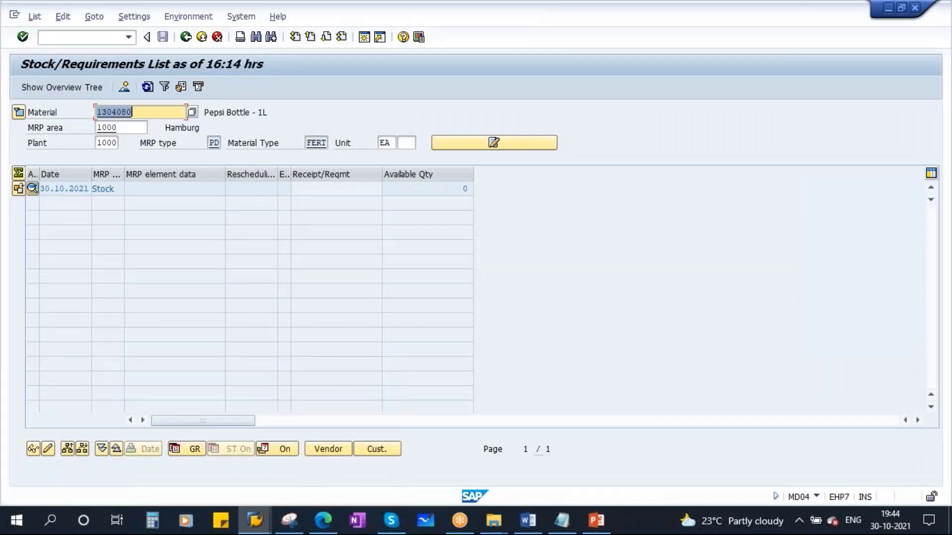
Start MD61 in a new session and open the planned independent requirements table for material 1304080 in plant 1000.
{"action": "left_click", "coordinate": [364, 38]}
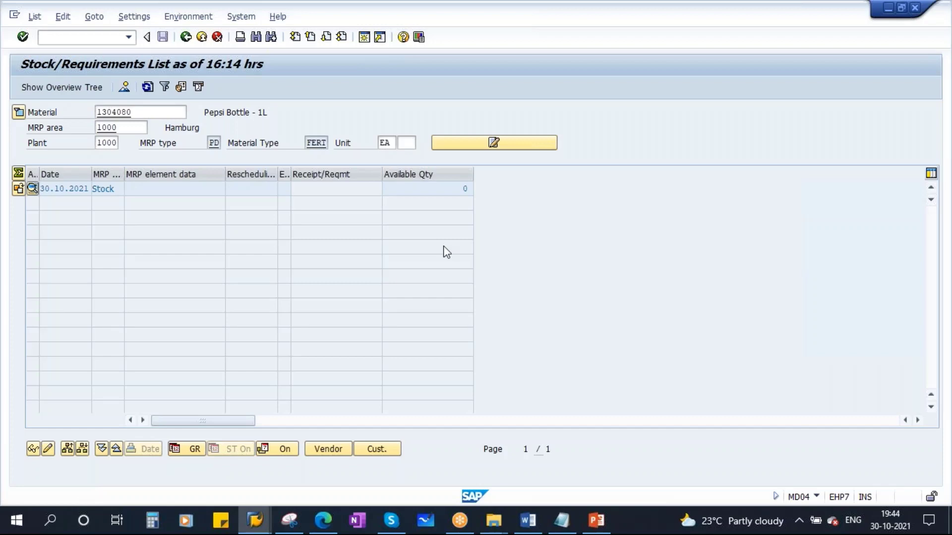
{"action": "type", "text": "MD61"}
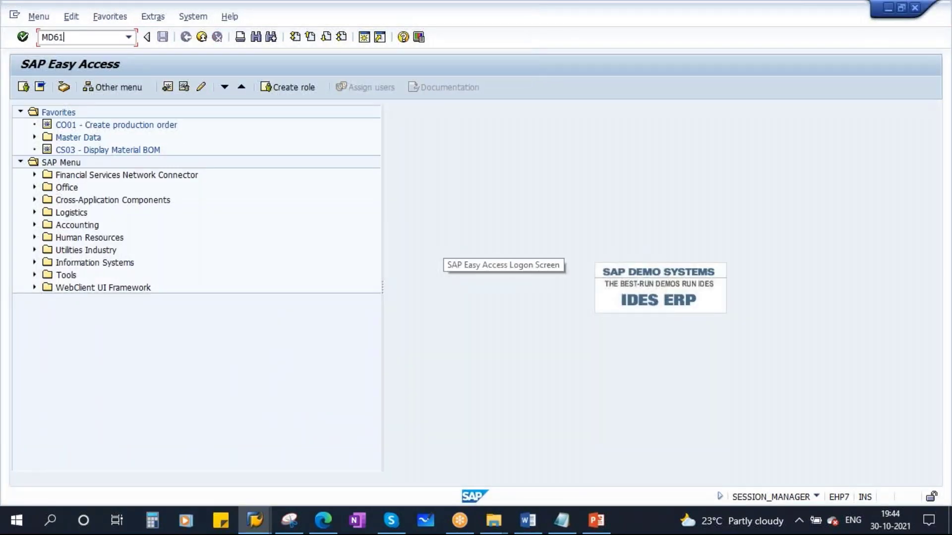
{"action": "key", "text": "Return"}
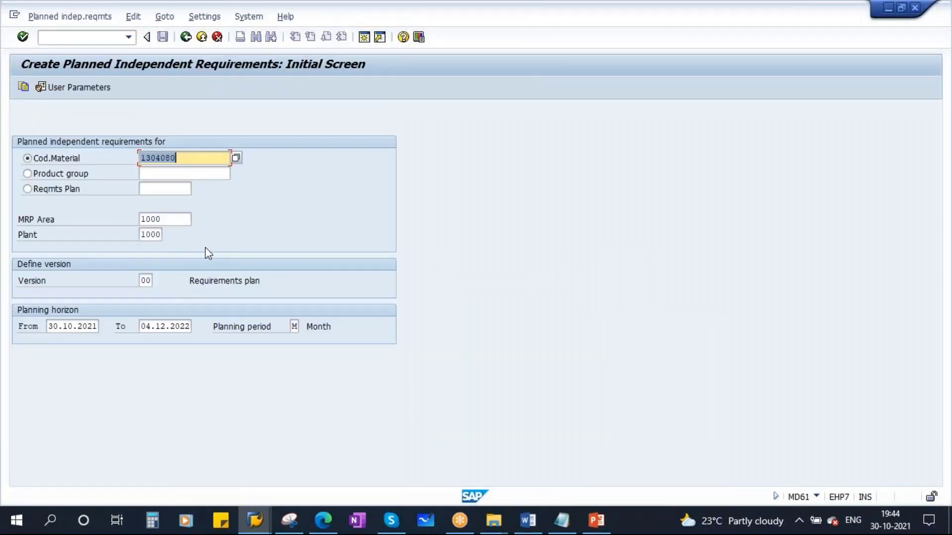
{"action": "key", "text": "Return"}
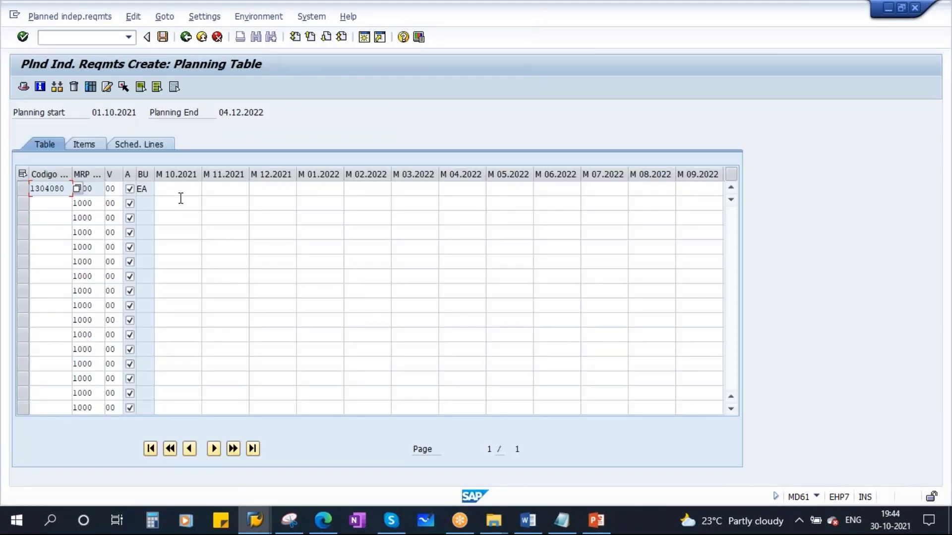
Enter planned independent requirements of 100 EA for each month from 10.2021 to 05.2022 and save them.
{"action": "left_click", "coordinate": [180, 200]}
{"action": "left_click", "coordinate": [186, 186]}
{"action": "type", "text": "0"}
{"action": "key", "text": "Tab"}
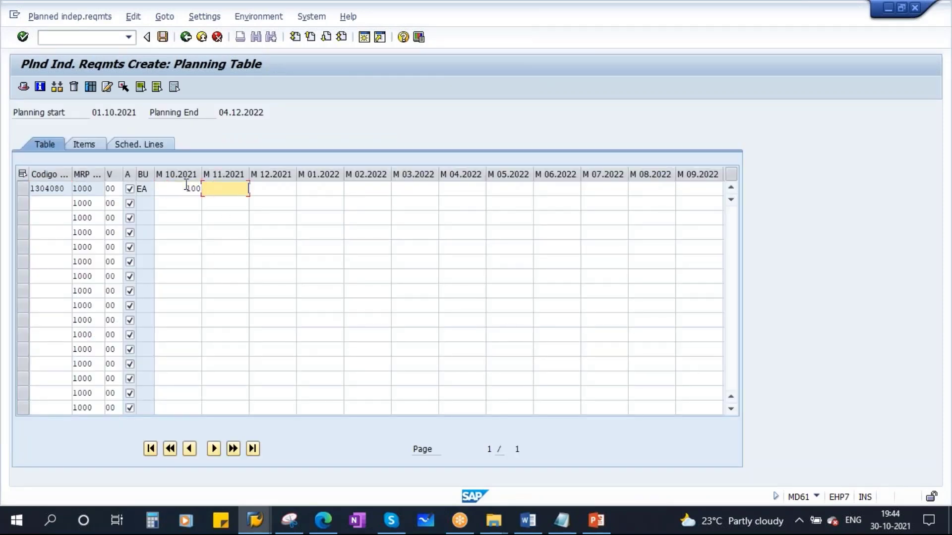
{"action": "type", "text": "100"}
{"action": "key", "text": "Tab"}
{"action": "type", "text": "100"}
{"action": "key", "text": "Tab"}
{"action": "type", "text": "100"}
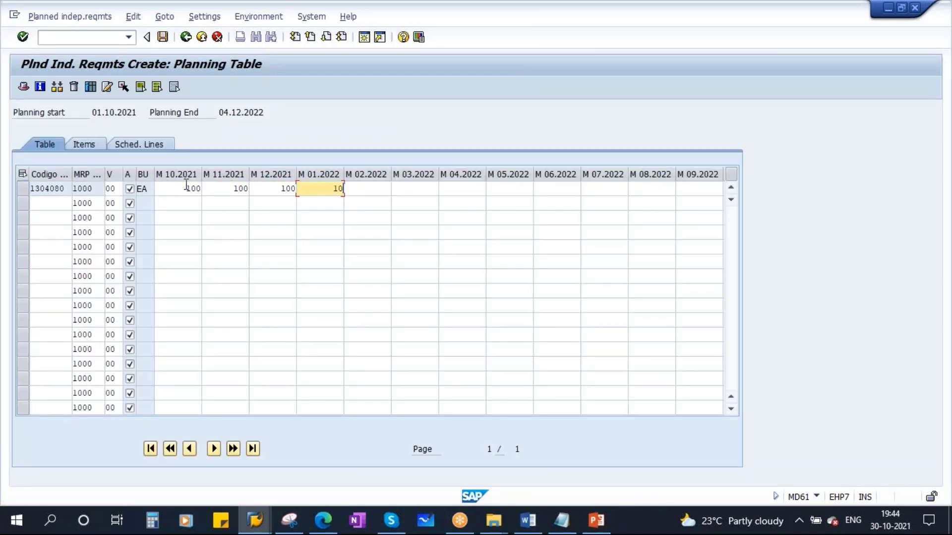
{"action": "key", "text": "Tab"}
{"action": "type", "text": "100"}
{"action": "key", "text": "Tab"}
{"action": "type", "text": "100"}
{"action": "key", "text": "Tab"}
{"action": "type", "text": "10"}
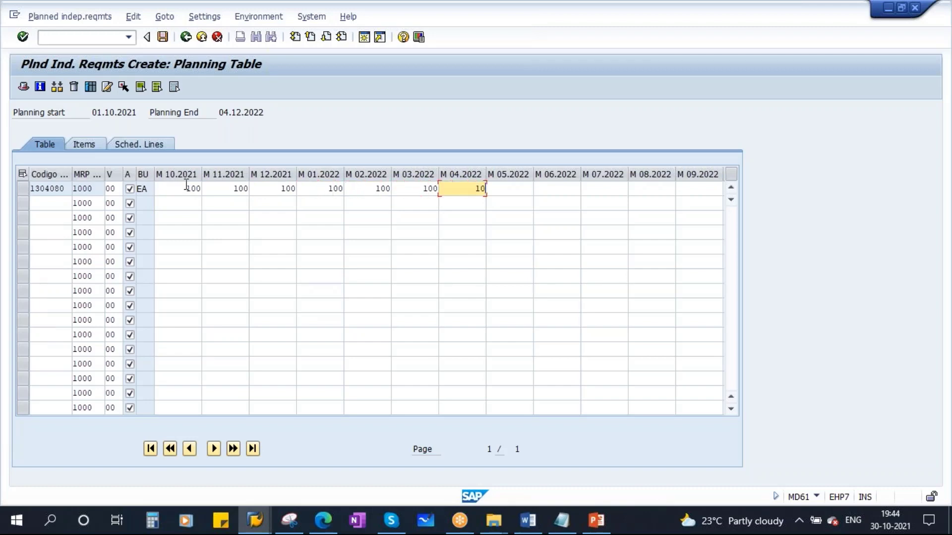
{"action": "type", "text": "0"}
{"action": "key", "text": "Tab"}
{"action": "type", "text": "1"}
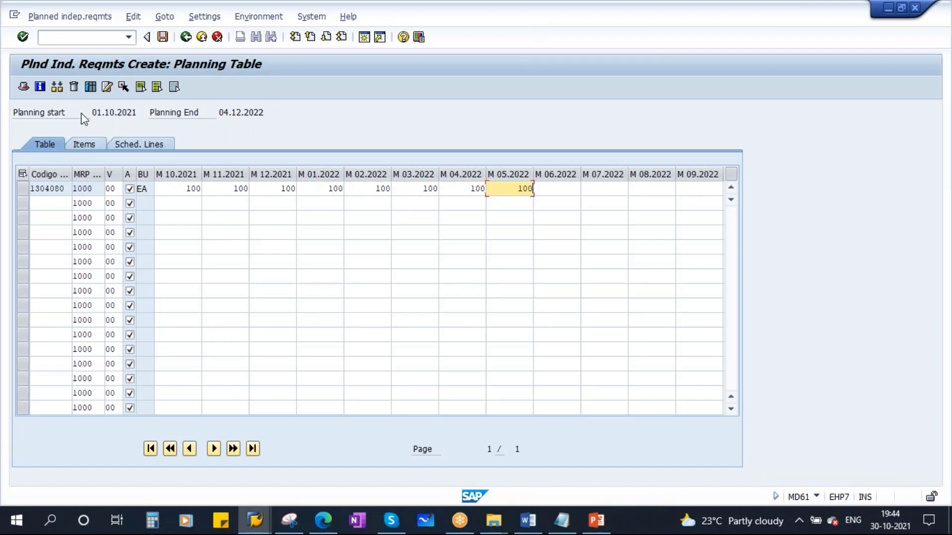
{"action": "left_click", "coordinate": [162, 36]}
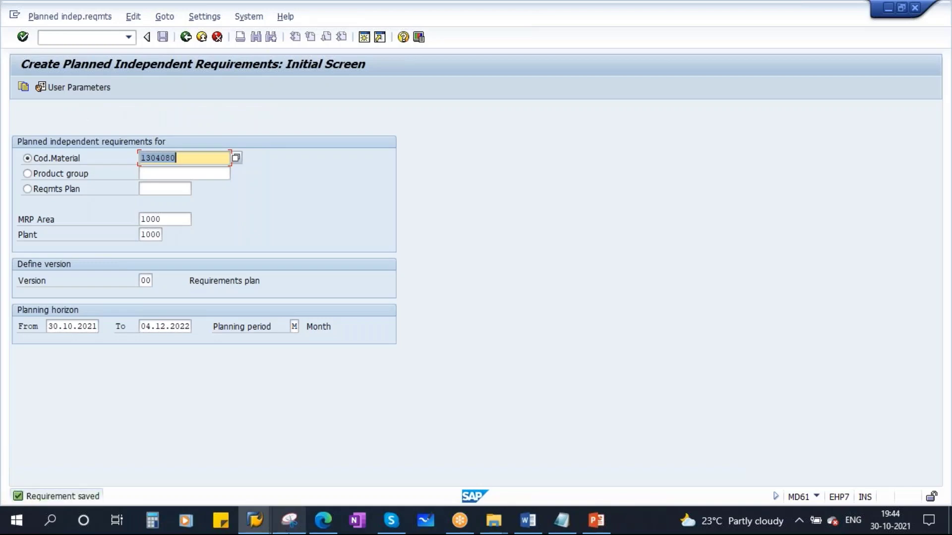
Return to the MD04 session and refresh the stock/requirements list of material 1304080.
{"action": "mouse_move", "coordinate": [254, 521]}
{"action": "left_click", "coordinate": [242, 457]}
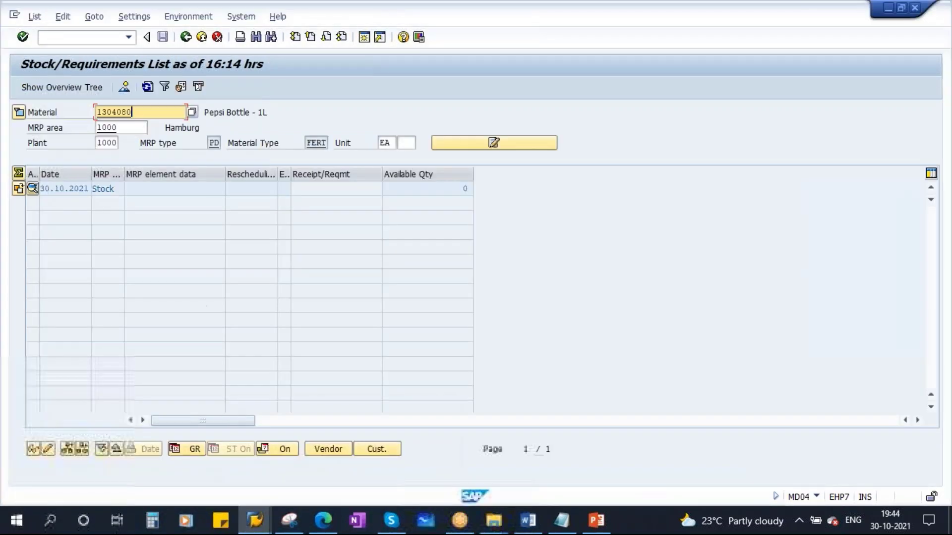
{"action": "left_click", "coordinate": [148, 88]}
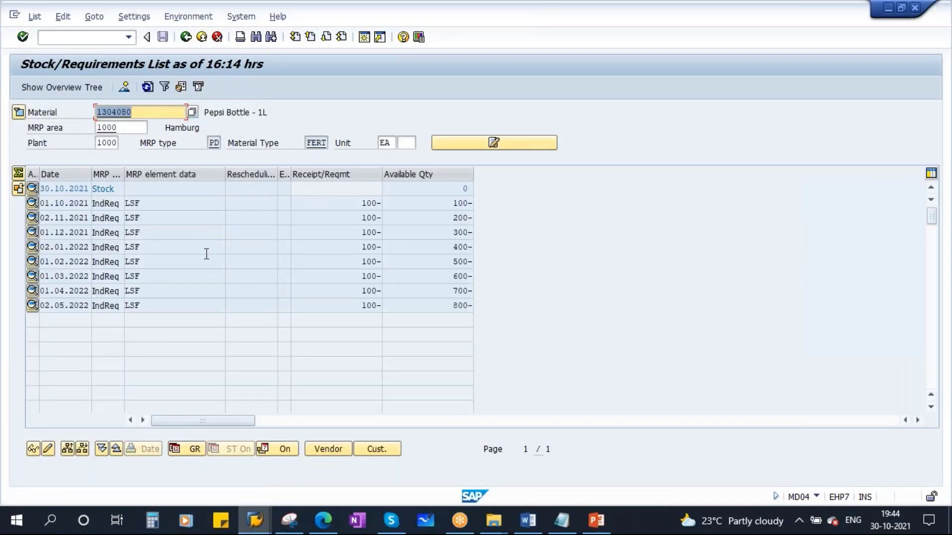
Start transaction MD02 for single-item, multi-level planning in a new session.
{"action": "left_click", "coordinate": [365, 38]}
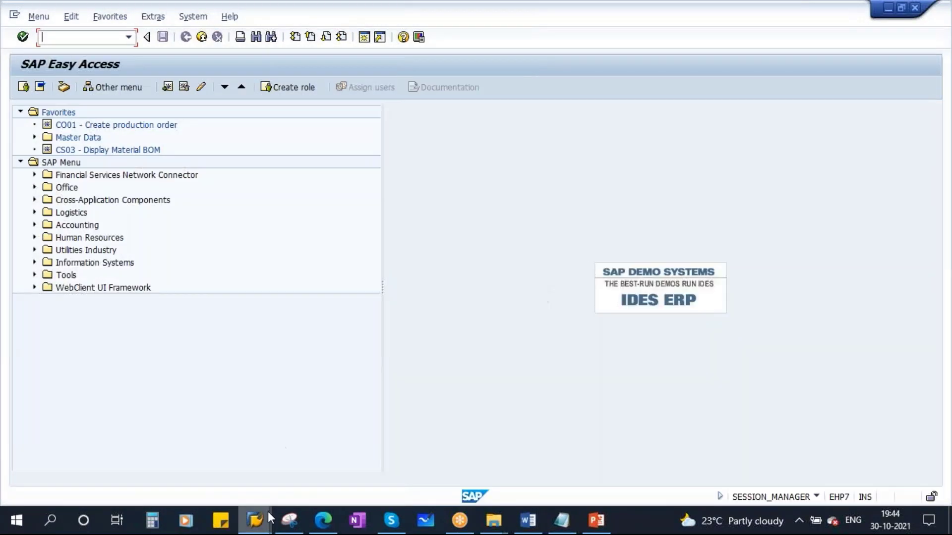
{"action": "mouse_move", "coordinate": [256, 528]}
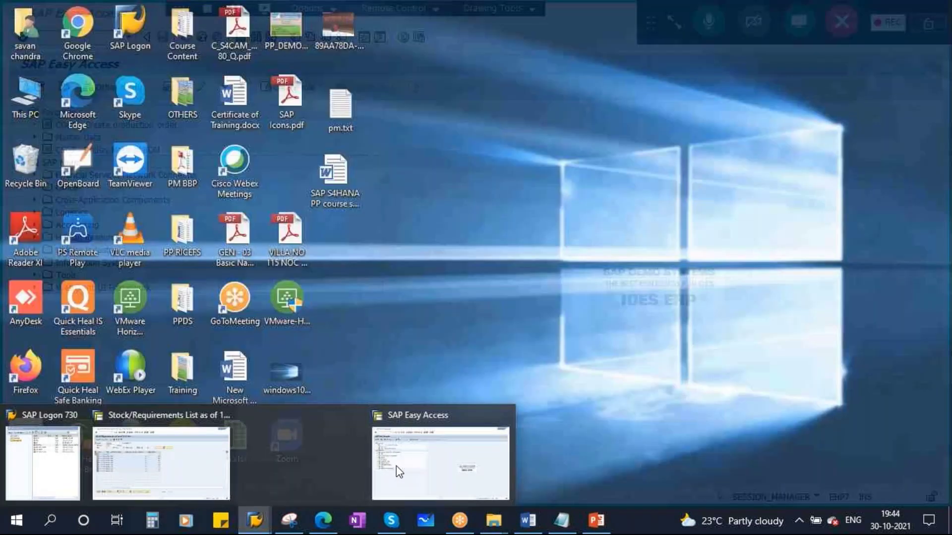
{"action": "left_click", "coordinate": [397, 468]}
{"action": "type", "text": "M"}
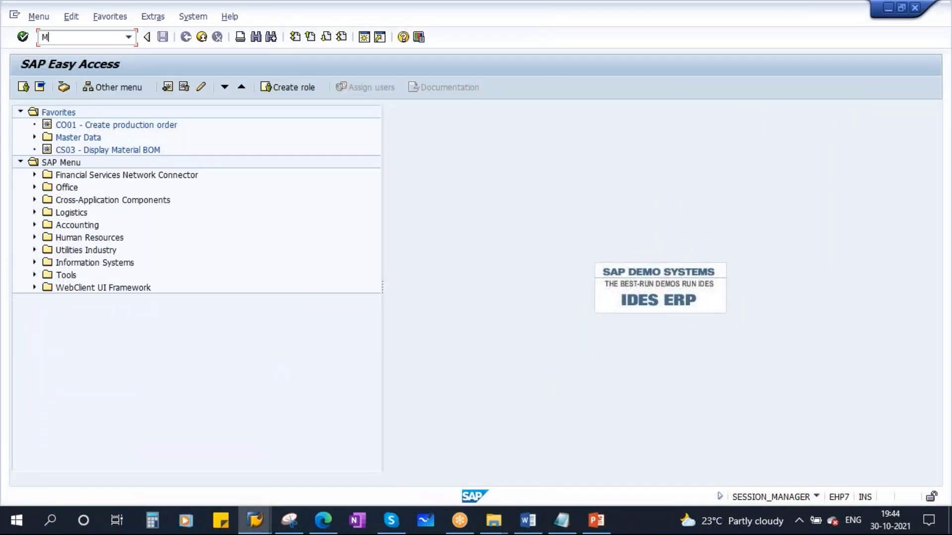
{"action": "type", "text": "D02"}
{"action": "key", "text": "Return"}
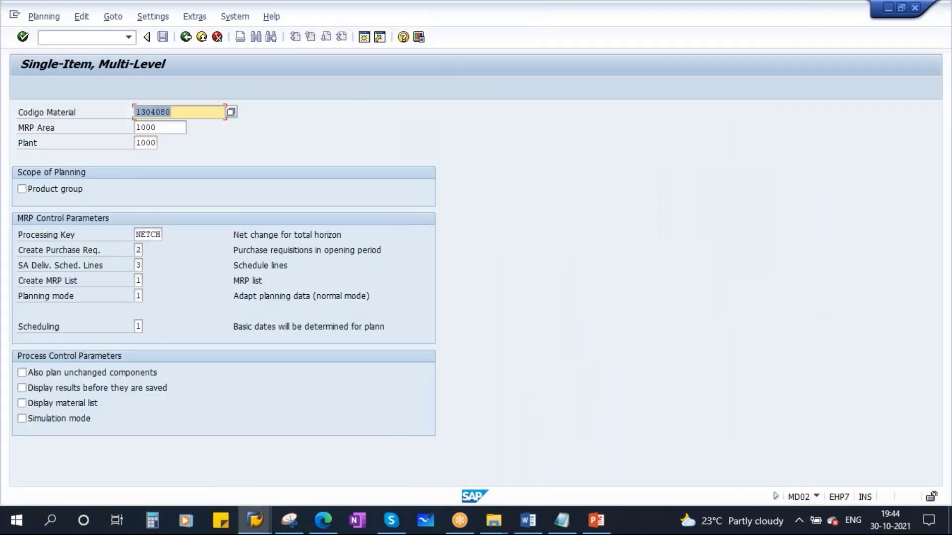
Set the processing key to NETPL and execute the planning run for material 1304080 in plant 1000.
{"action": "double_click", "coordinate": [149, 235]}
{"action": "left_click", "coordinate": [168, 234]}
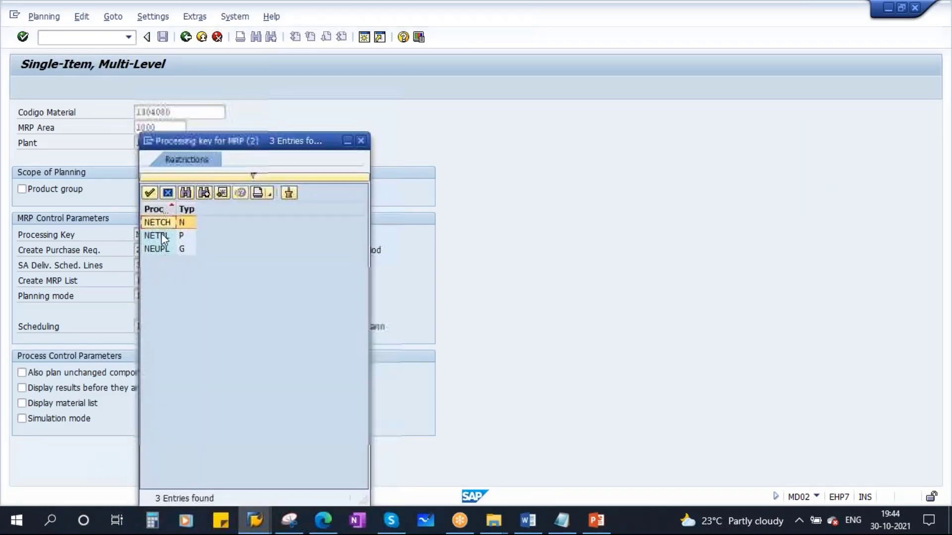
{"action": "left_click", "coordinate": [162, 236]}
{"action": "left_click_drag", "start_coordinate": [261, 147], "coordinate": [320, 131]}
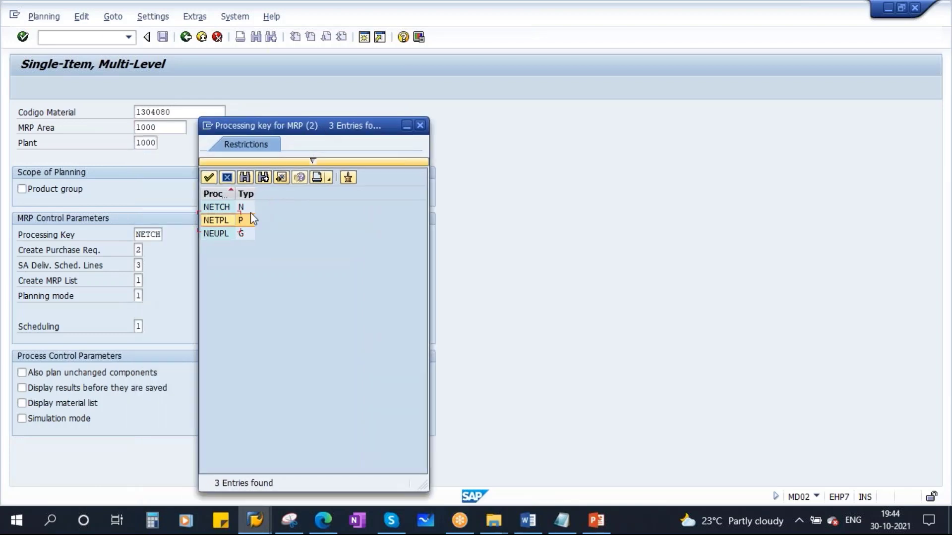
{"action": "double_click", "coordinate": [219, 221]}
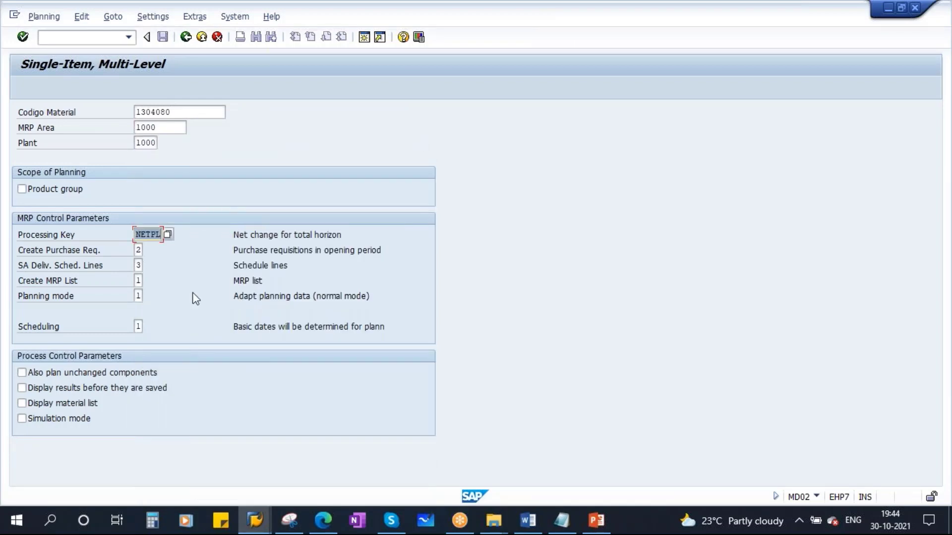
{"action": "key", "text": "Return"}
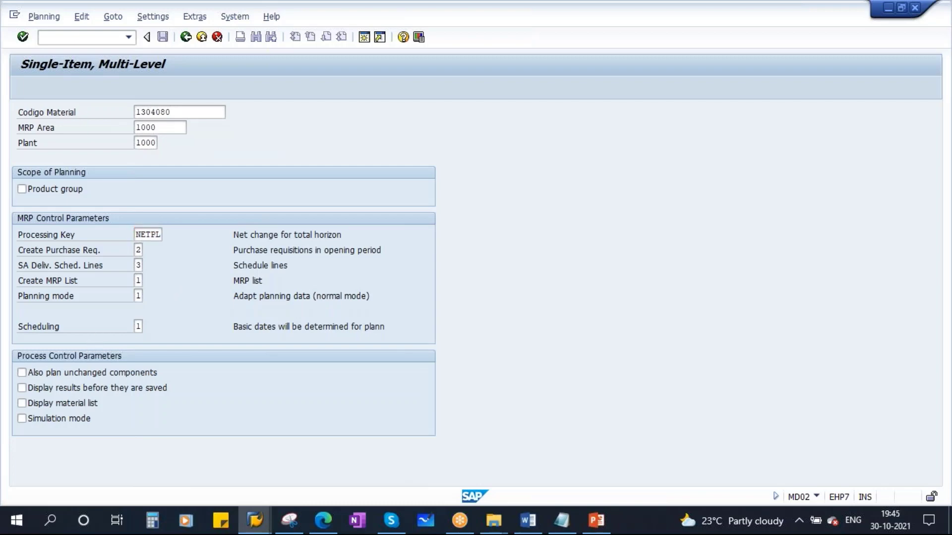
{"action": "key", "text": "Return"}
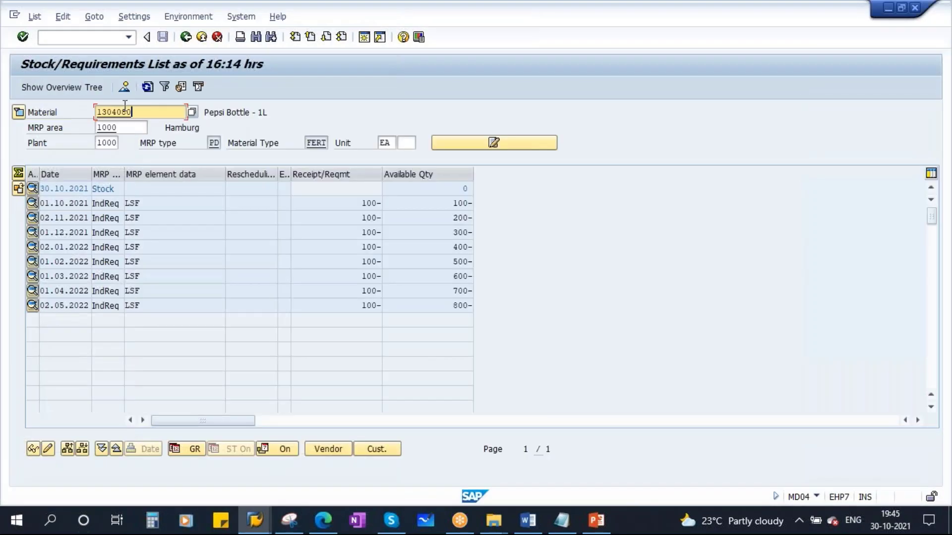
Refresh the stock/requirements list and examine which independent requirements up to 02.05.2022 are covered by planned orders.
{"action": "left_click", "coordinate": [148, 87]}
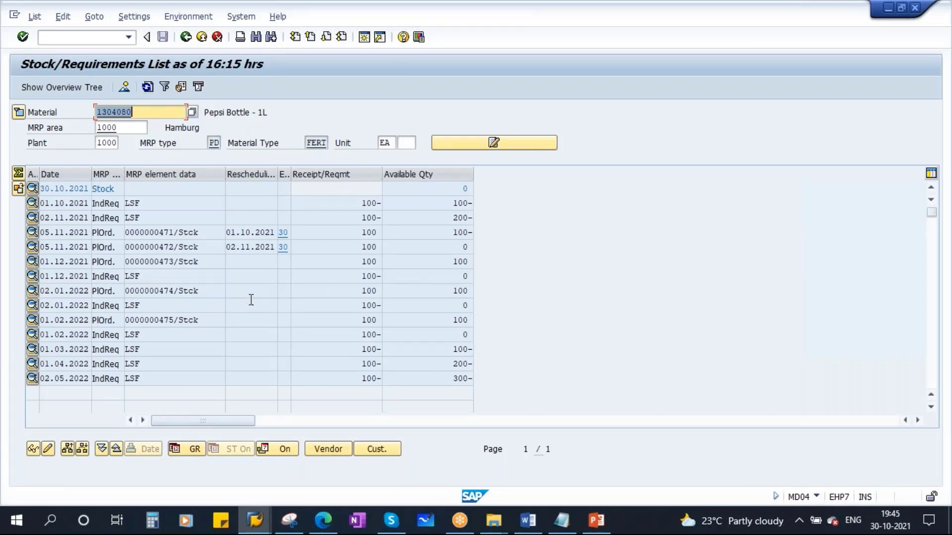
{"action": "left_click", "coordinate": [143, 203]}
{"action": "left_click", "coordinate": [144, 219]}
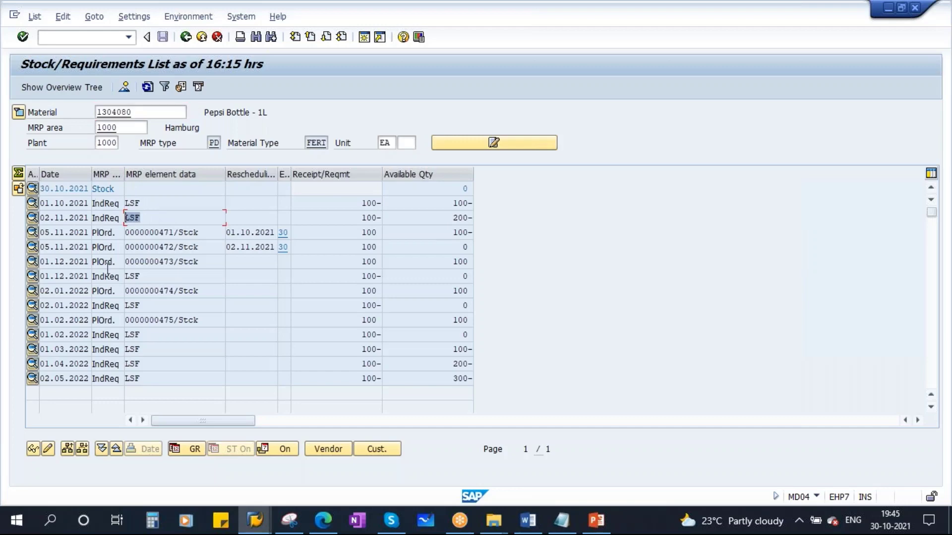
{"action": "left_click", "coordinate": [144, 276]}
{"action": "left_click", "coordinate": [144, 304]}
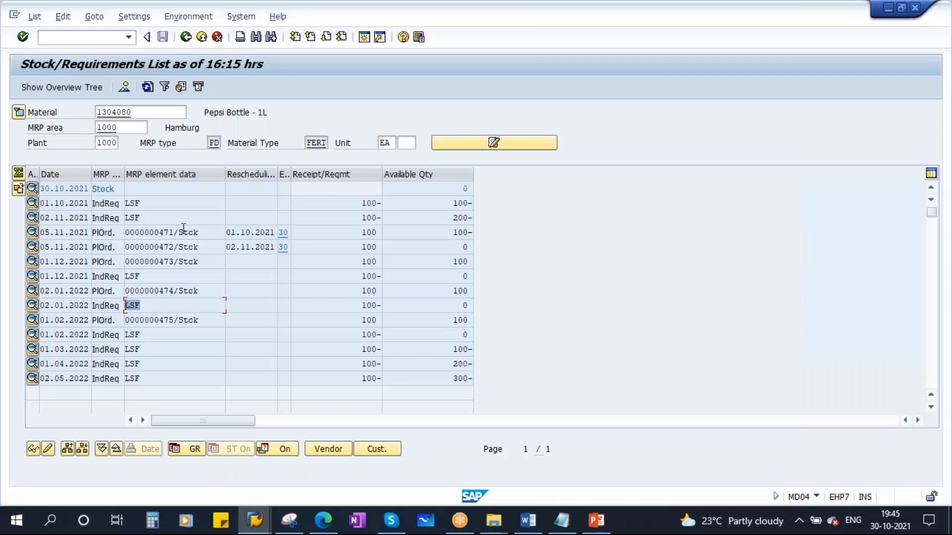
{"action": "left_click", "coordinate": [141, 217]}
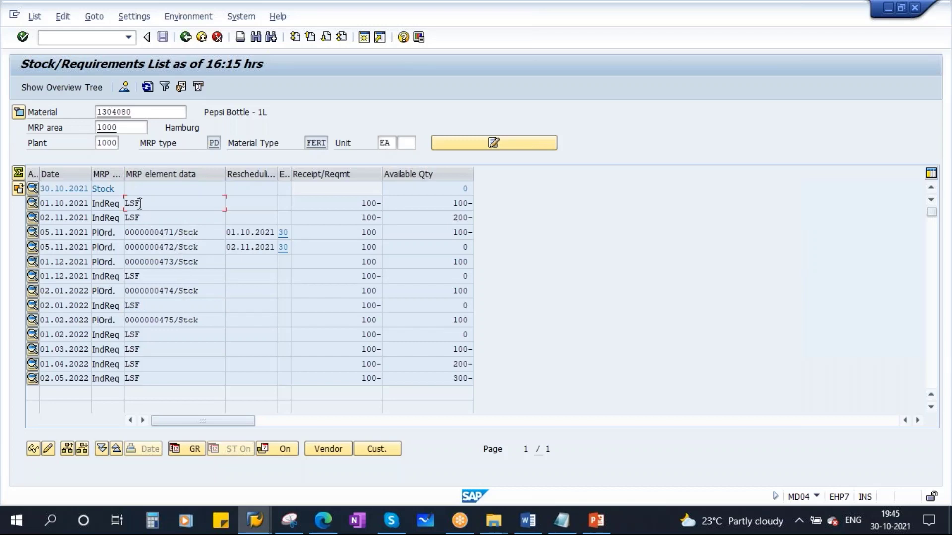
{"action": "left_click", "coordinate": [135, 305]}
{"action": "left_click_drag", "start_coordinate": [144, 335], "coordinate": [123, 335]}
{"action": "left_click_drag", "start_coordinate": [45, 352], "coordinate": [77, 379]}
{"action": "left_click_drag", "start_coordinate": [147, 380], "coordinate": [119, 349]}
{"action": "left_click_drag", "start_coordinate": [346, 350], "coordinate": [382, 379]}
Start transaction OPPQ in a new session and open the planning horizon setting for plant 1000.
{"action": "left_click", "coordinate": [362, 38]}
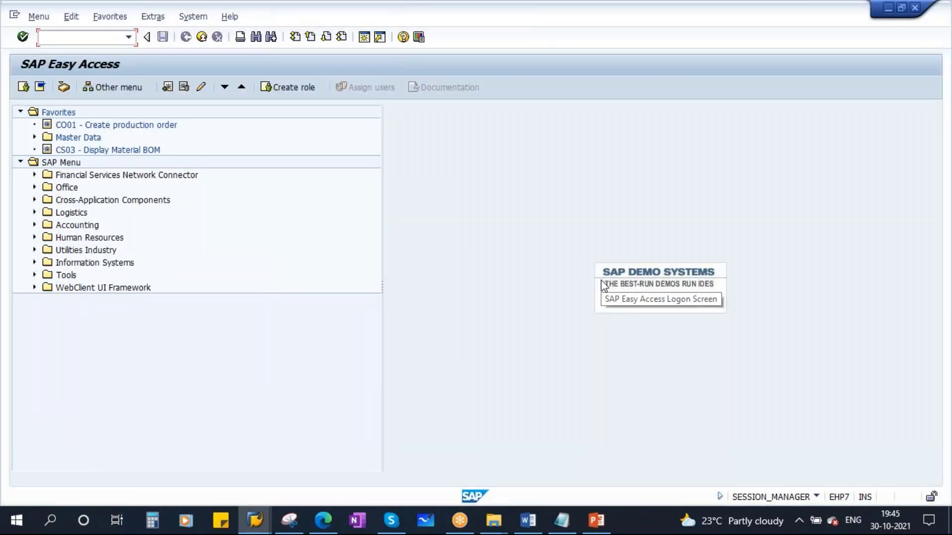
{"action": "type", "text": "OPPQ"}
{"action": "key", "text": "Return"}
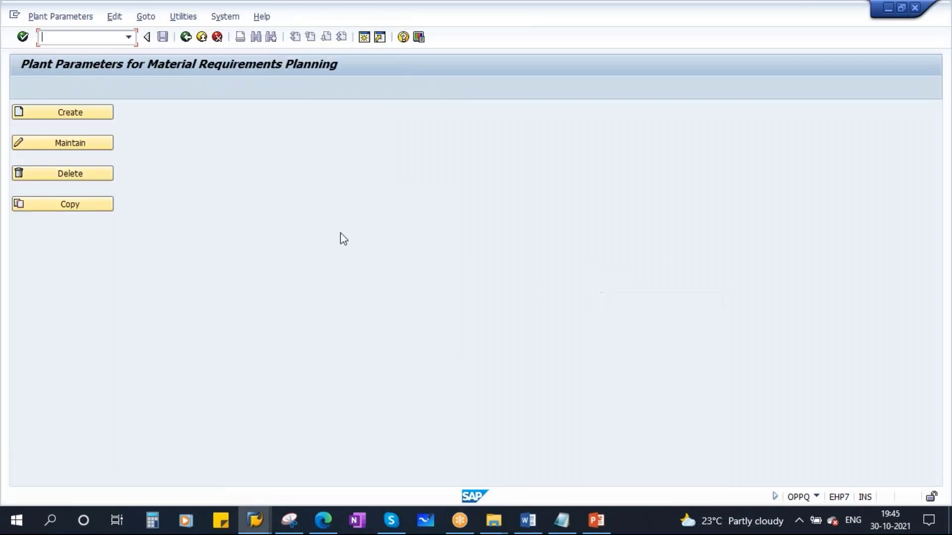
{"action": "left_click", "coordinate": [93, 149]}
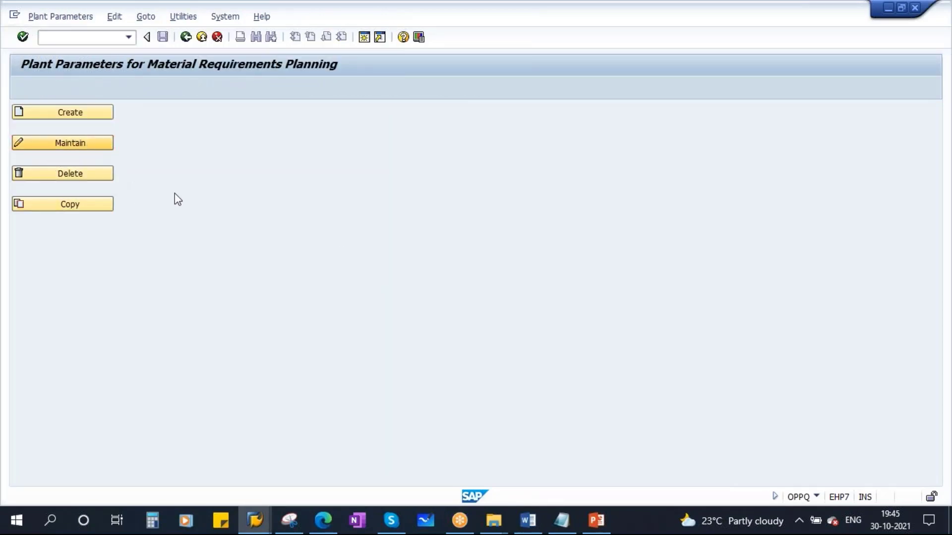
{"action": "type", "text": "1000"}
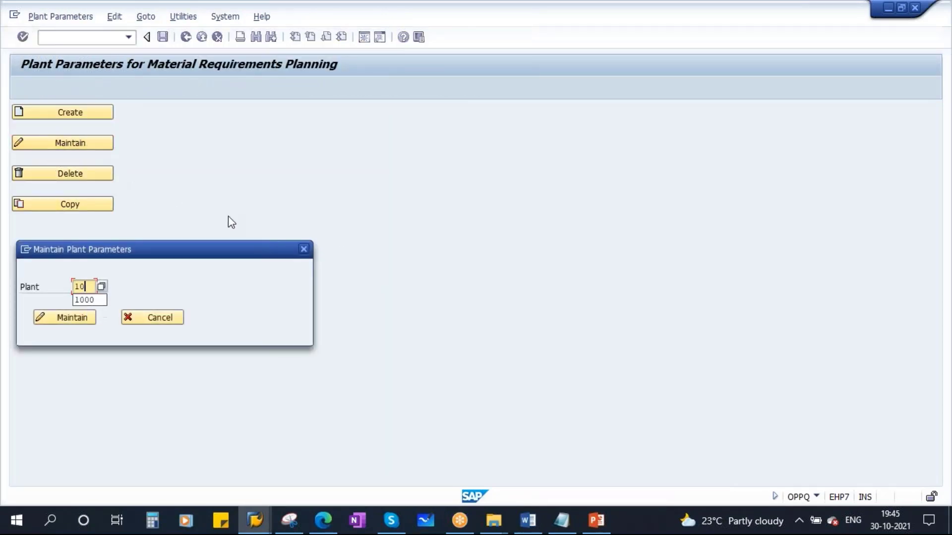
{"action": "left_click", "coordinate": [59, 317]}
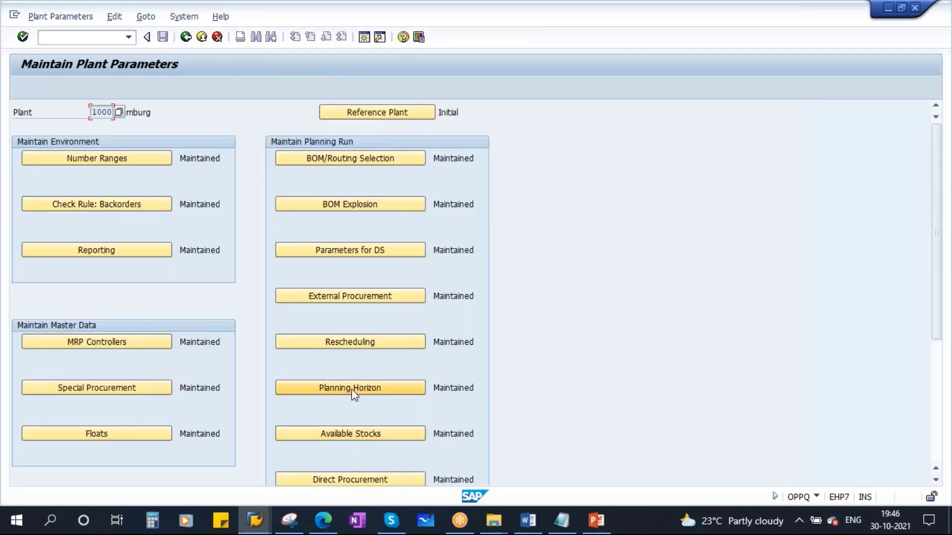
{"action": "left_click", "coordinate": [347, 395]}
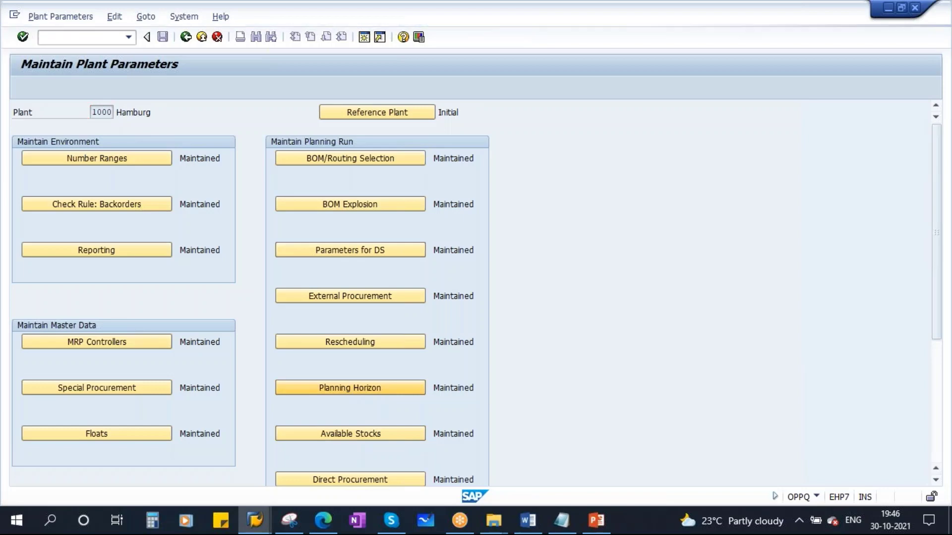
{"action": "left_click_drag", "start_coordinate": [224, 128], "coordinate": [191, 128]}
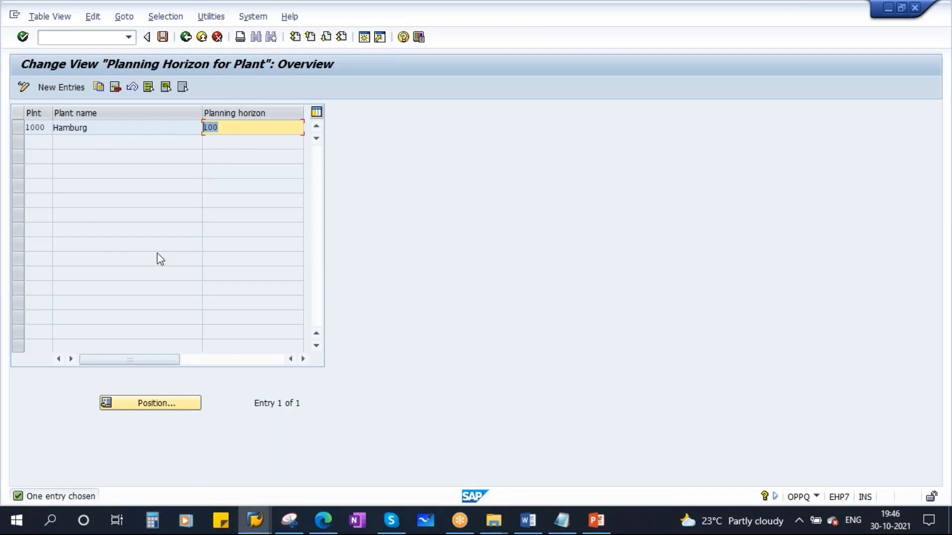
Go back to the stock/requirements list and check each independent requirement from 01.10.2021 to 02.05.2022 against the planning horizon.
{"action": "key", "text": "alt+Tab"}
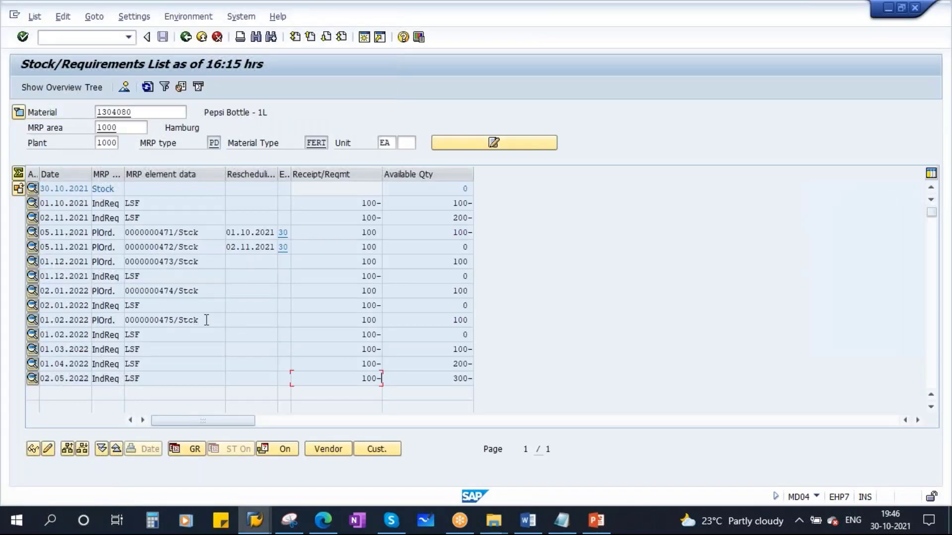
{"action": "left_click", "coordinate": [206, 320]}
{"action": "left_click", "coordinate": [148, 203]}
{"action": "left_click", "coordinate": [148, 219]}
{"action": "left_click", "coordinate": [141, 275]}
{"action": "left_click", "coordinate": [142, 305]}
{"action": "left_click", "coordinate": [145, 334]}
{"action": "left_click", "coordinate": [145, 349]}
{"action": "left_click", "coordinate": [143, 363]}
{"action": "left_click", "coordinate": [144, 378]}
Switch to PowerPoint, review the Processing Key slide's explanation of NETPL, and return to the stock/requirements list.
{"action": "left_click", "coordinate": [596, 520]}
{"action": "left_click", "coordinate": [108, 317]}
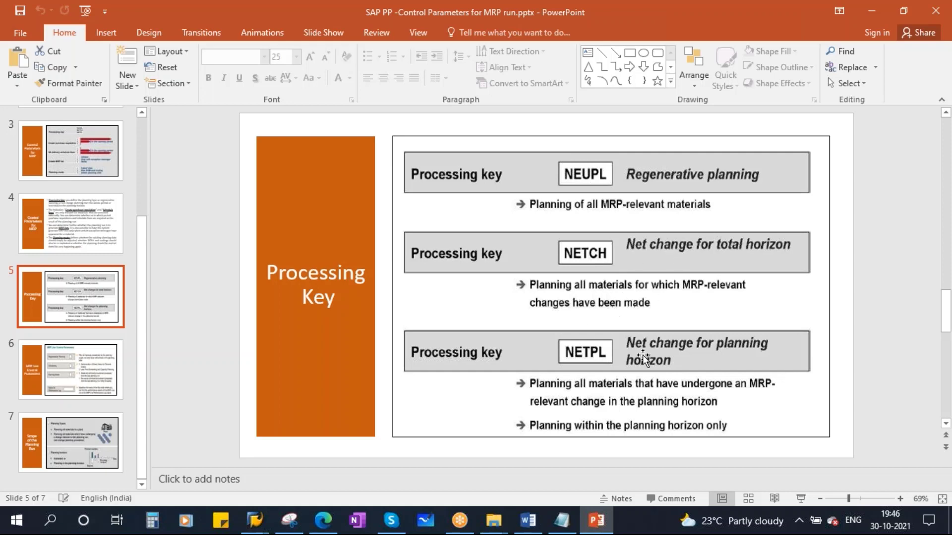
{"action": "key", "text": "alt+Tab"}
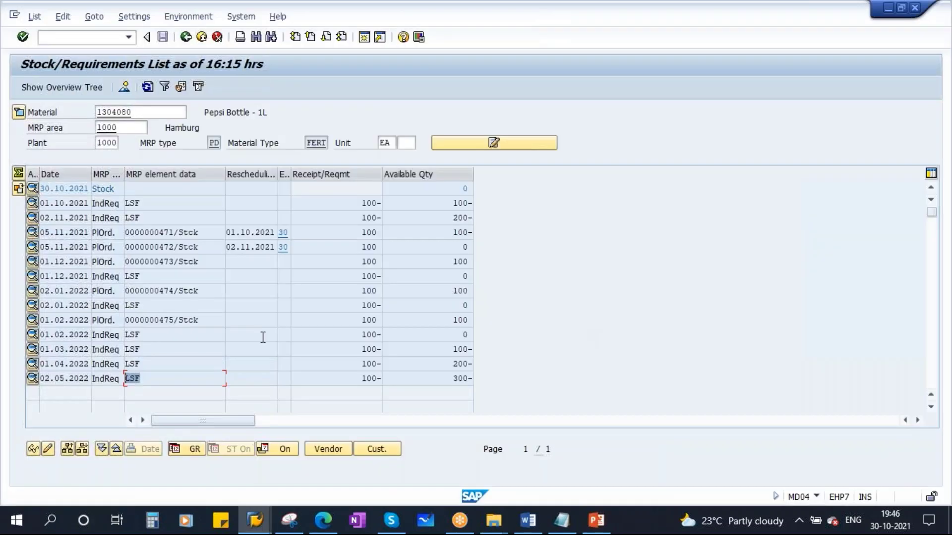
Reset the MD02 session to its initial screen and execute the planning run for material 1304080 with processing key NETCH.
{"action": "mouse_move", "coordinate": [255, 520]}
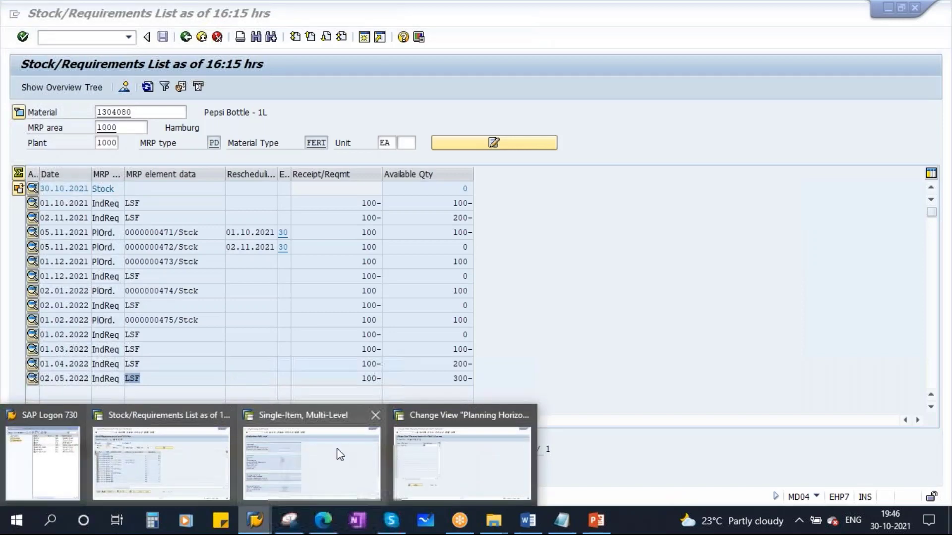
{"action": "left_click", "coordinate": [300, 441]}
{"action": "left_click", "coordinate": [186, 37]}
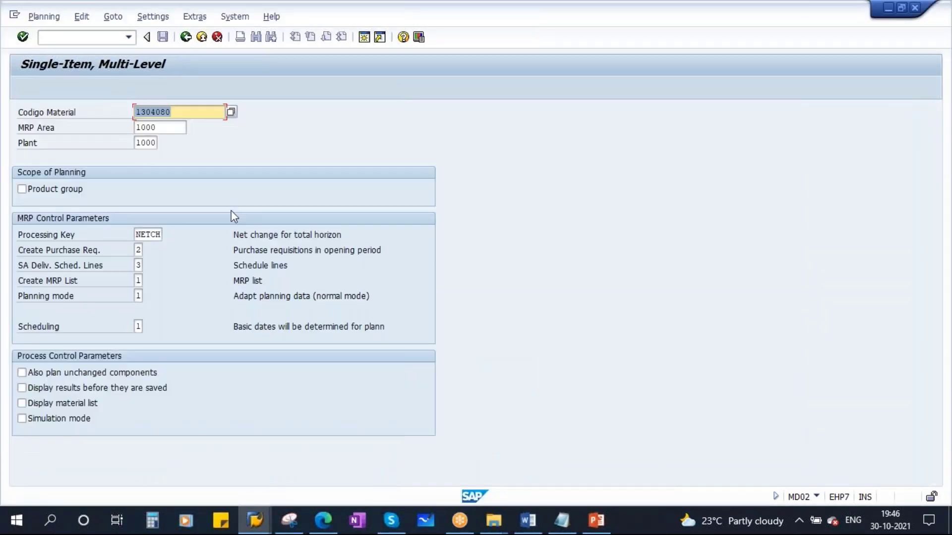
{"action": "double_click", "coordinate": [148, 234]}
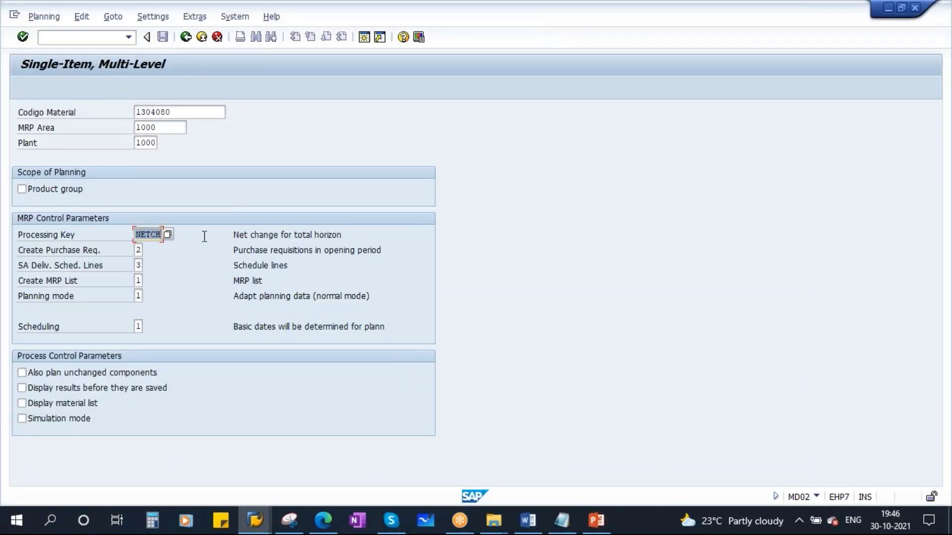
{"action": "left_click_drag", "start_coordinate": [233, 235], "coordinate": [395, 234]}
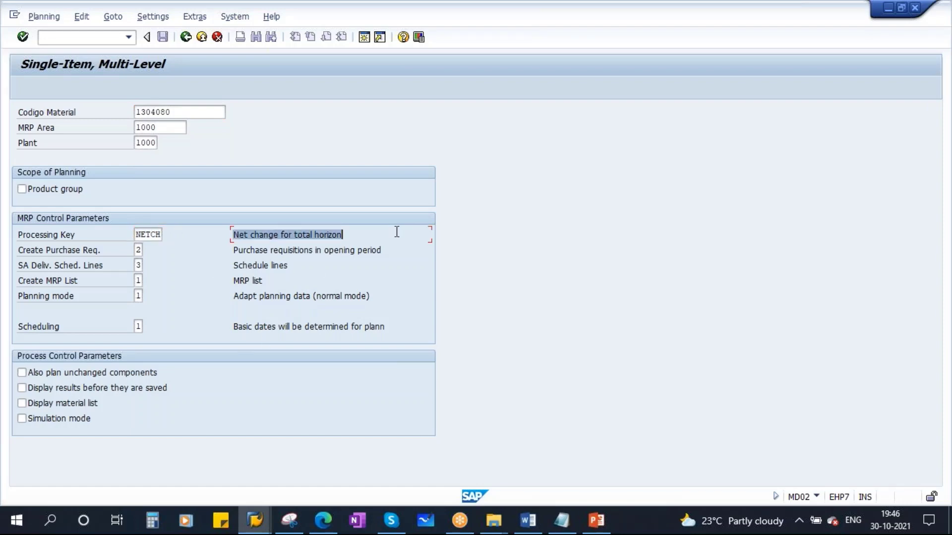
{"action": "key", "text": "Return"}
{"action": "key", "text": "Return"}
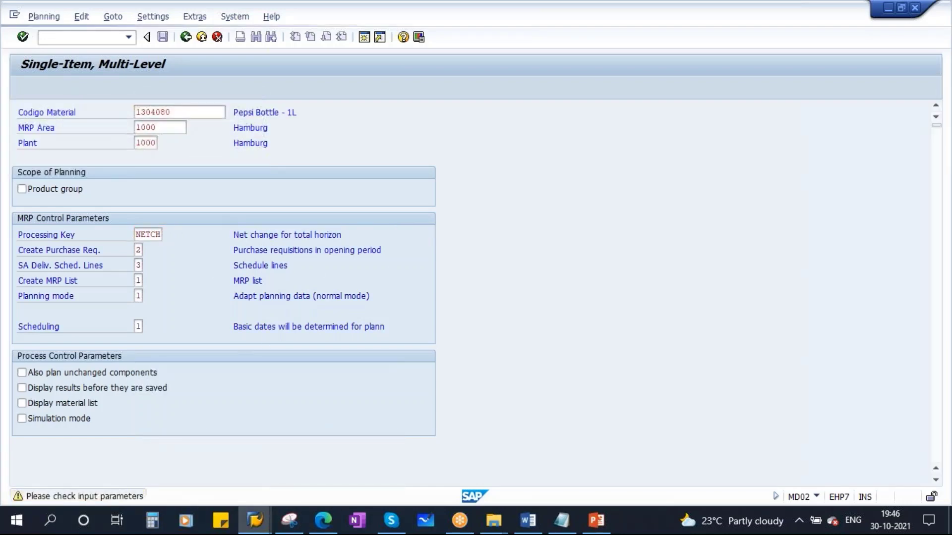
Refresh the stock/requirements list and examine planned order coverage for the independent requirements from 01.02.2022 to 01.04.2022.
{"action": "left_click", "coordinate": [252, 520]}
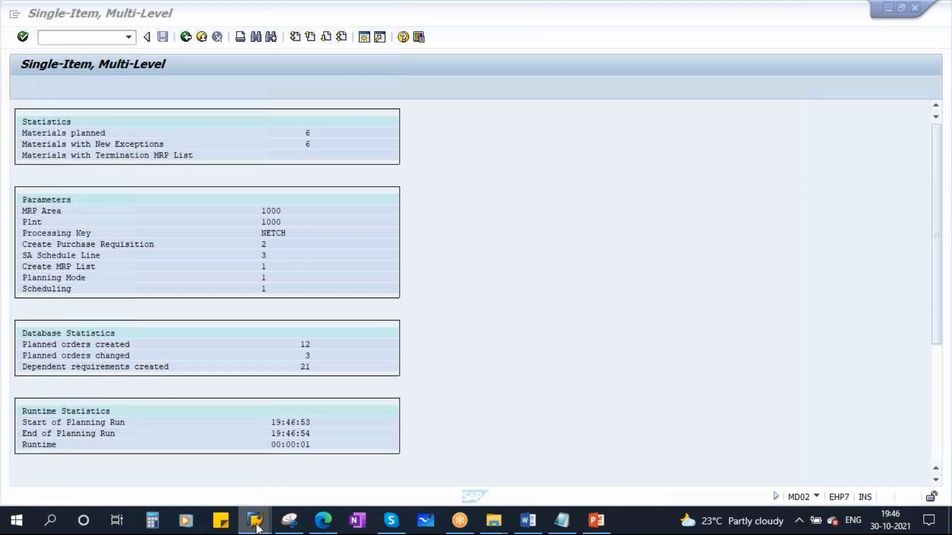
{"action": "left_click", "coordinate": [328, 459]}
{"action": "left_click", "coordinate": [254, 520]}
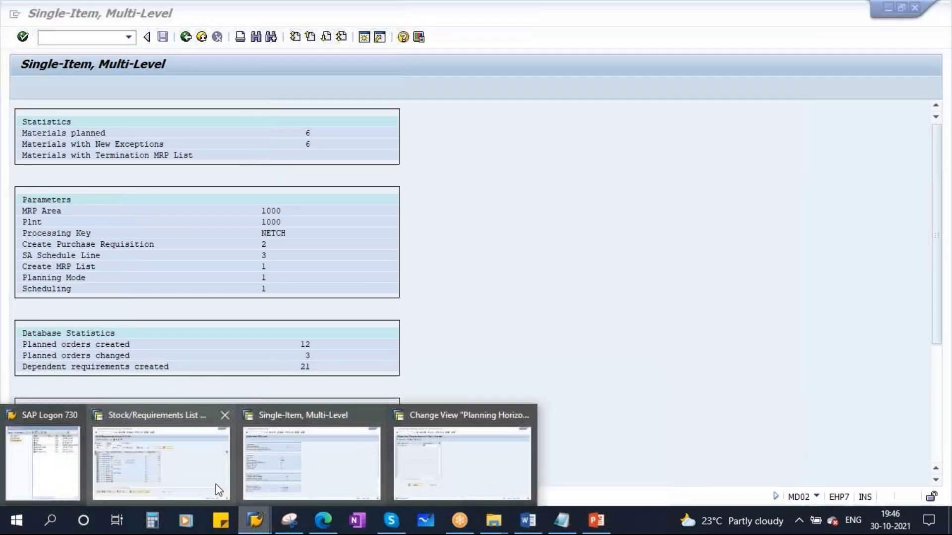
{"action": "left_click", "coordinate": [183, 450]}
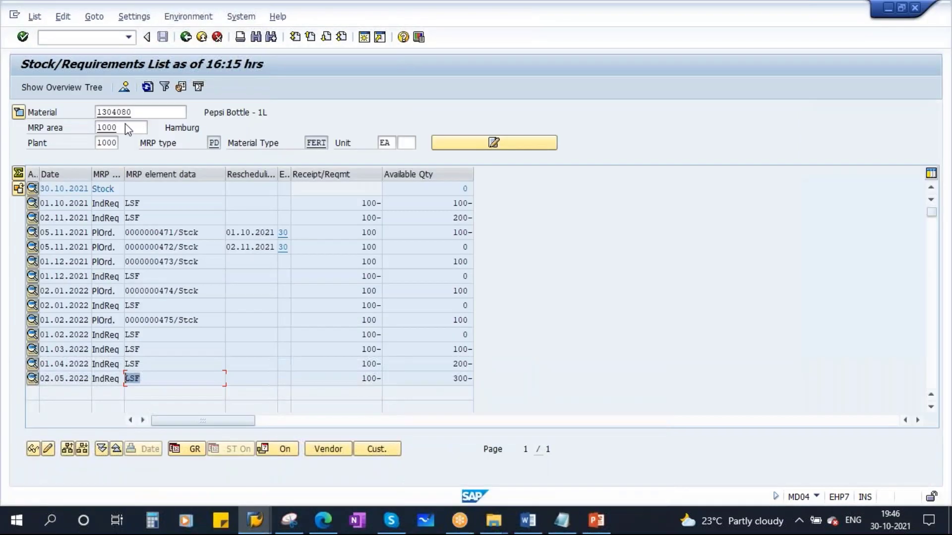
{"action": "left_click", "coordinate": [146, 87]}
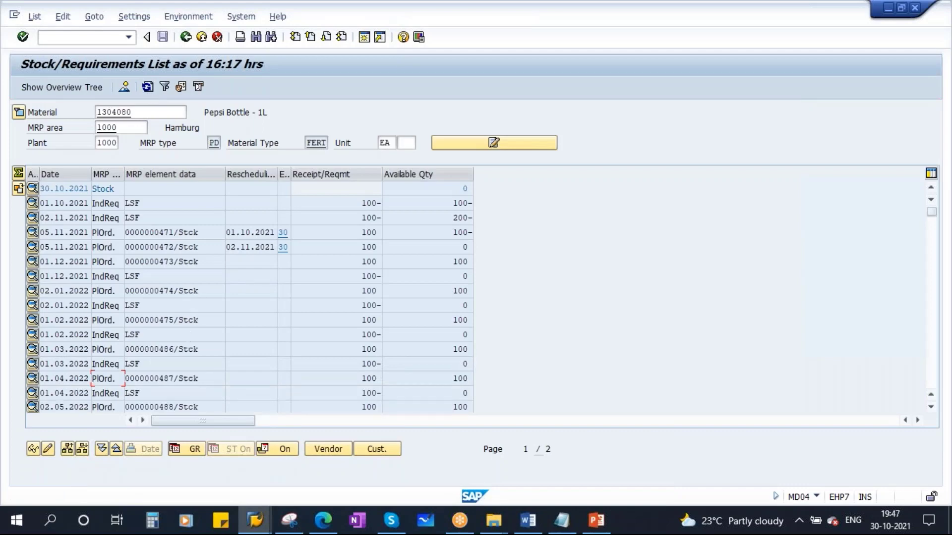
{"action": "double_click", "coordinate": [135, 334]}
{"action": "double_click", "coordinate": [149, 366]}
{"action": "double_click", "coordinate": [128, 393]}
{"action": "left_click", "coordinate": [675, 20]}
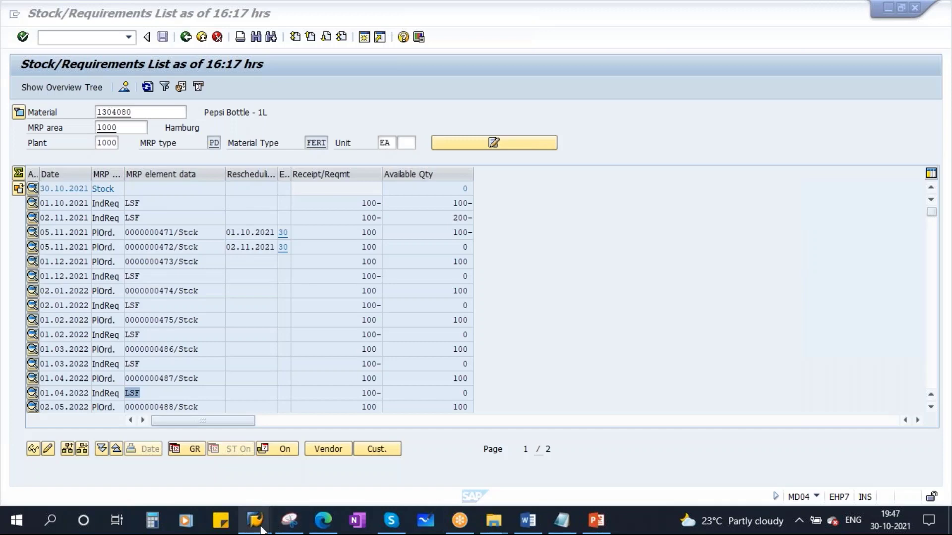
Close the MD02 session and return from the Planning Horizon table to the plant parameters overview for plant 1000.
{"action": "mouse_move", "coordinate": [255, 520]}
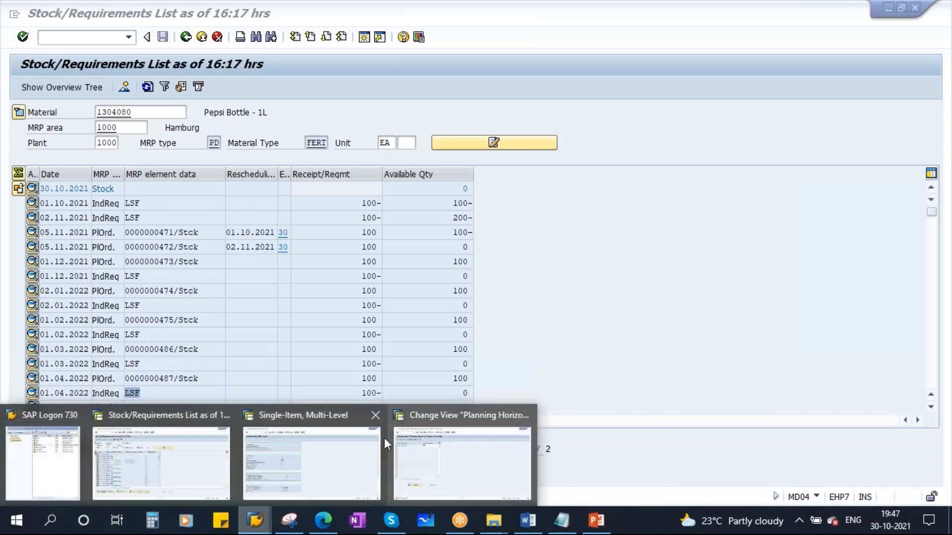
{"action": "left_click", "coordinate": [375, 416]}
{"action": "left_click", "coordinate": [379, 453]}
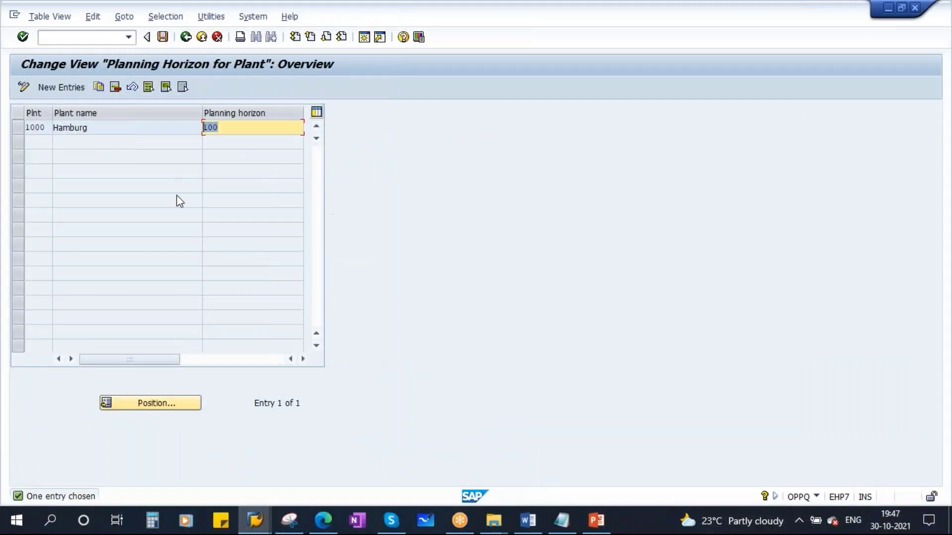
{"action": "left_click", "coordinate": [187, 37]}
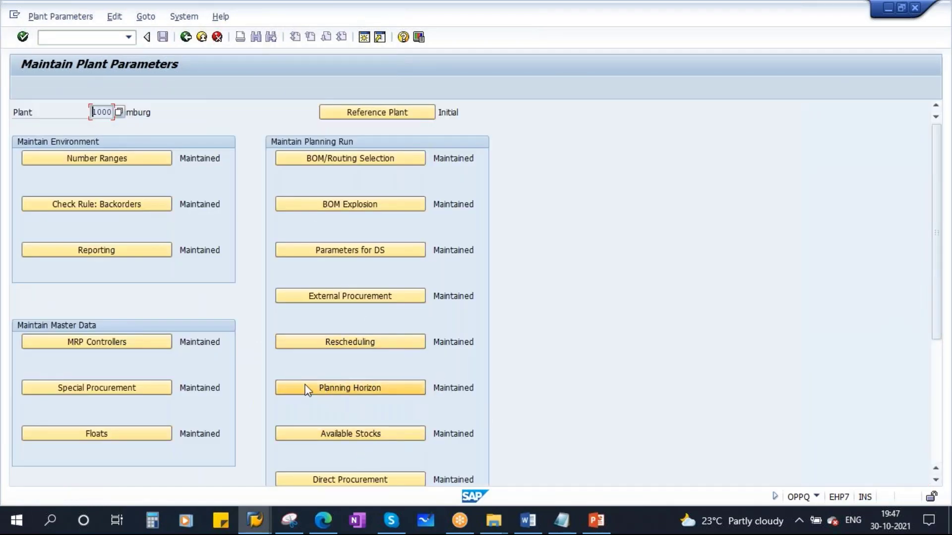
Switch to SAP Logon and log on to the S/4HANA server, client 400, selecting the user ID and entering the account password.
{"action": "left_click", "coordinate": [255, 520]}
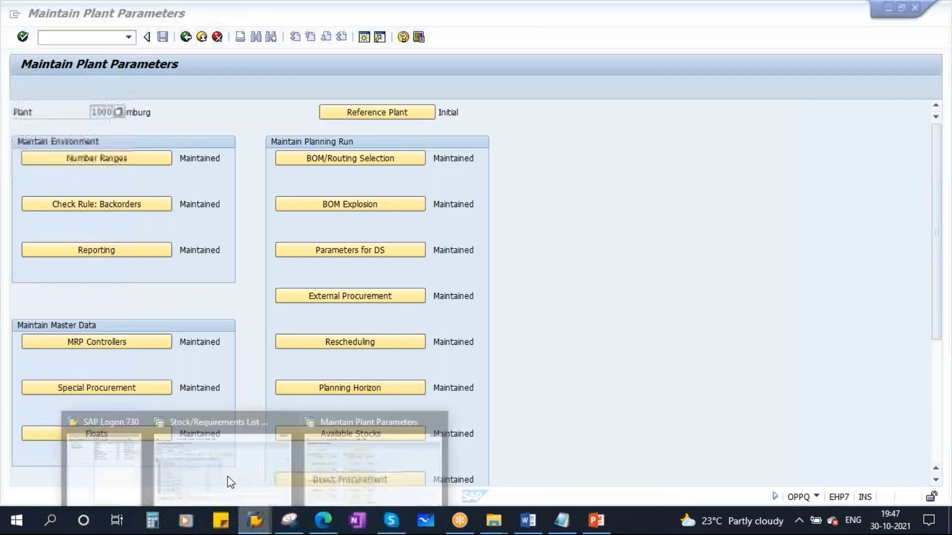
{"action": "left_click", "coordinate": [104, 469]}
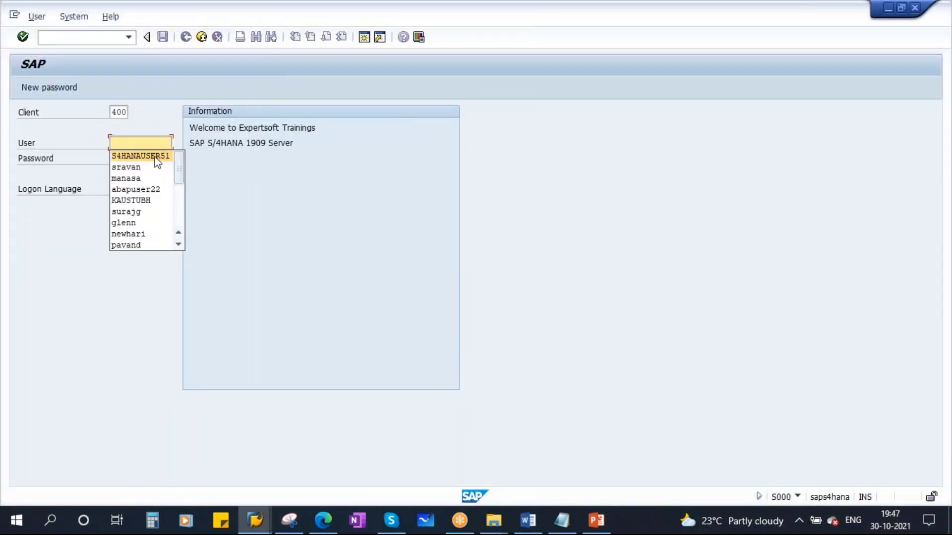
{"action": "left_click", "coordinate": [134, 165]}
{"action": "double_click", "coordinate": [140, 145]}
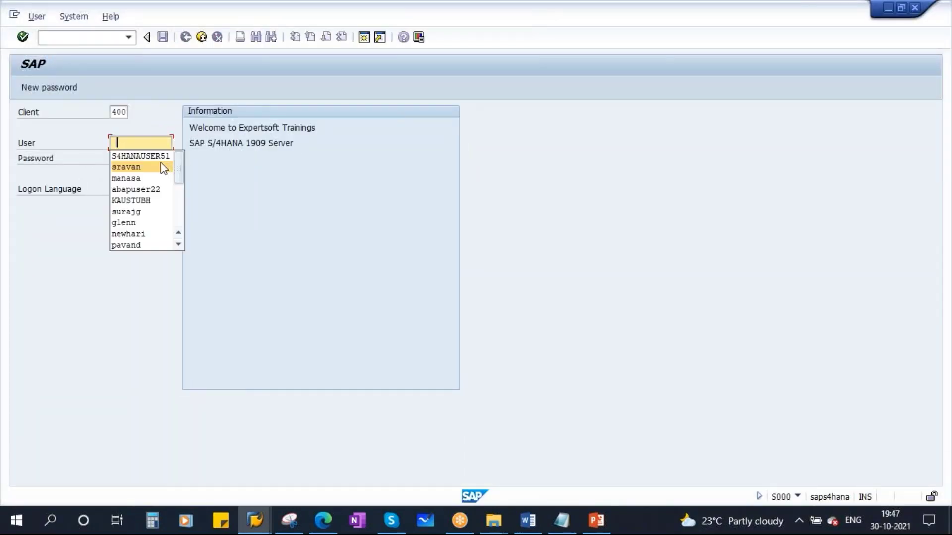
{"action": "left_click", "coordinate": [158, 159]}
{"action": "left_click", "coordinate": [133, 158]}
{"action": "key", "text": "Caps_Lock"}
{"action": "type", "text": "*"}
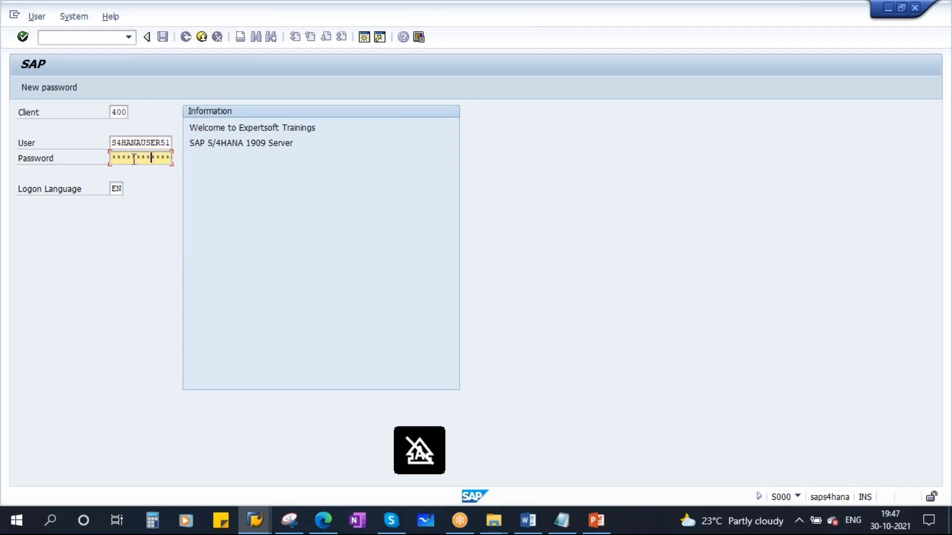
{"action": "key", "text": "Return"}
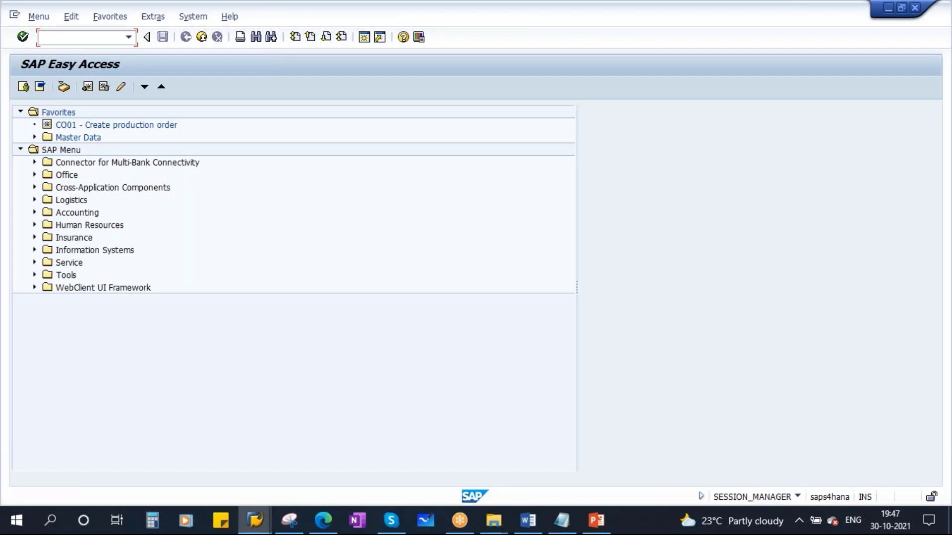
Run transaction OPPQ, maintain the parameters of plant 1710, and look through the planning run settings for a planning horizon entry.
{"action": "key", "text": "Caps_Lock"}
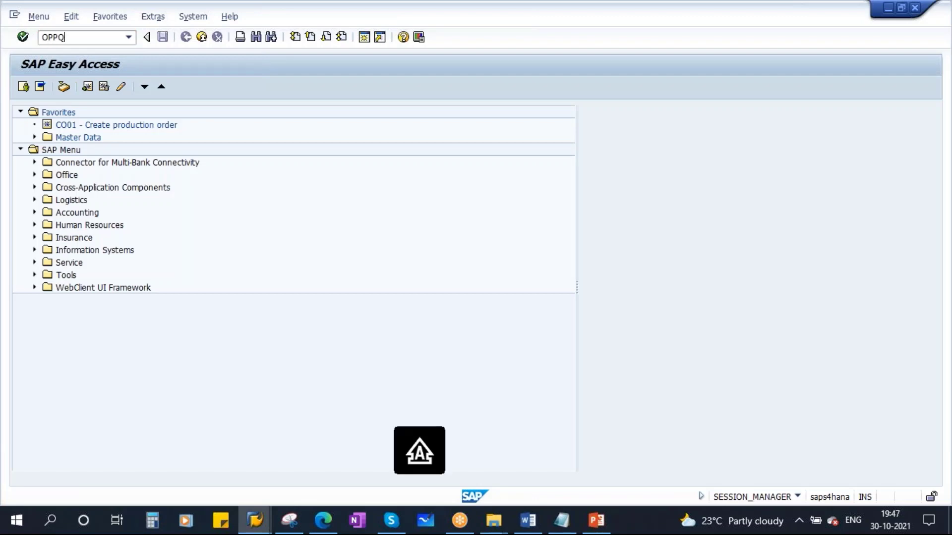
{"action": "key", "text": "Return"}
{"action": "left_click", "coordinate": [78, 145]}
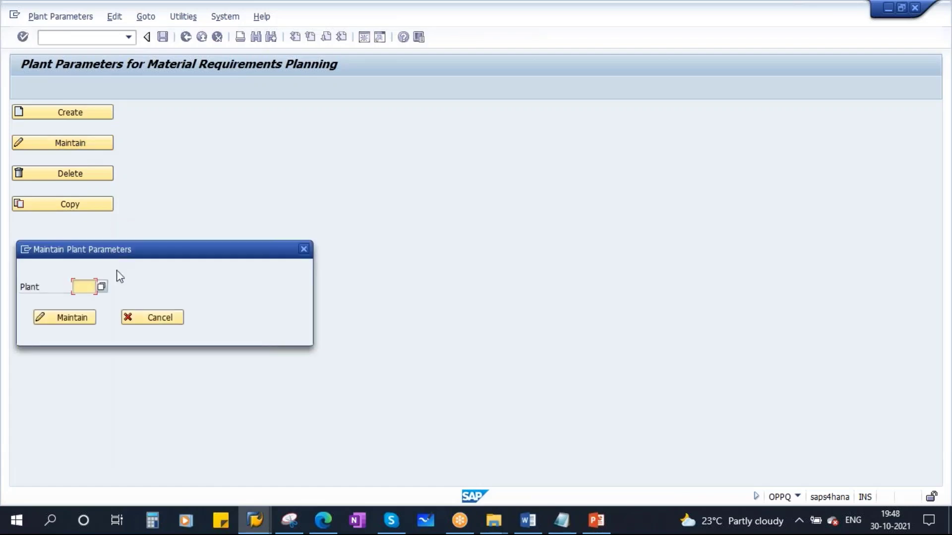
{"action": "left_click", "coordinate": [88, 313]}
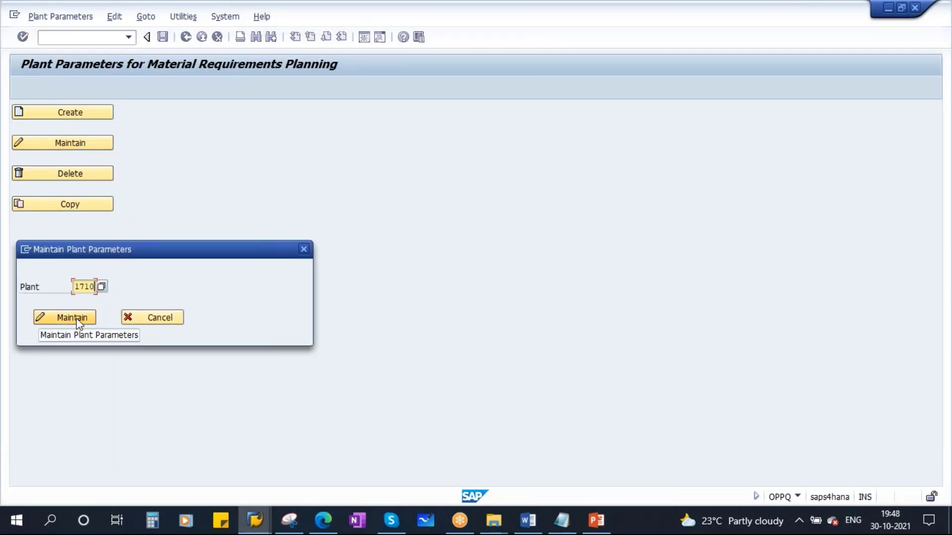
{"action": "left_click", "coordinate": [80, 317]}
{"action": "scroll", "coordinate": [539, 365], "scroll_direction": "down", "scroll_amount": 5}
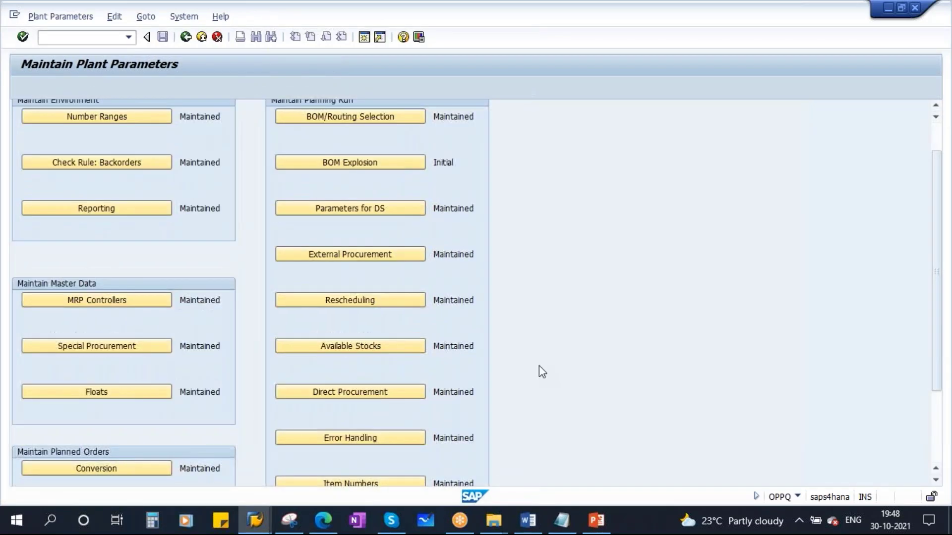
{"action": "scroll", "coordinate": [390, 364], "scroll_direction": "down", "scroll_amount": 2}
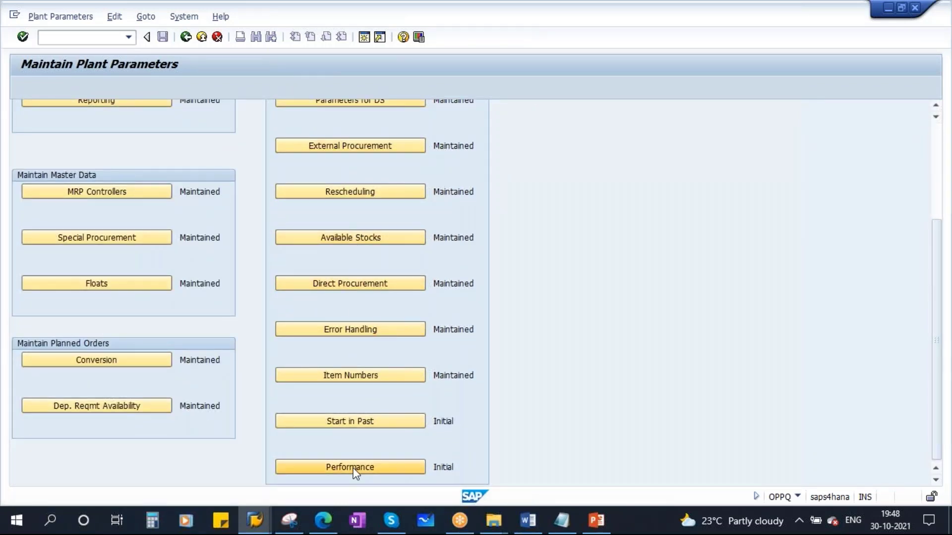
{"action": "scroll", "coordinate": [362, 336], "scroll_direction": "up", "scroll_amount": 1}
{"action": "scroll", "coordinate": [361, 336], "scroll_direction": "up", "scroll_amount": 3}
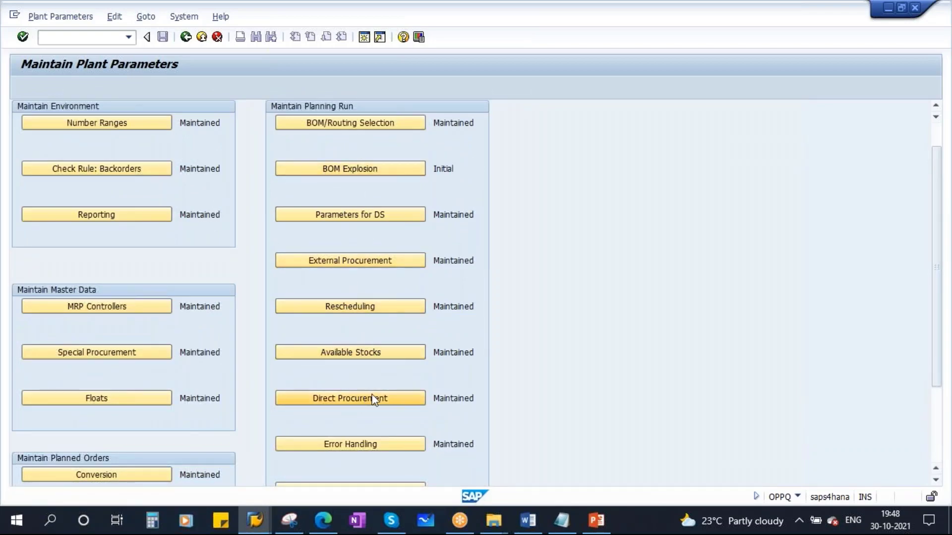
{"action": "scroll", "coordinate": [373, 396], "scroll_direction": "down", "scroll_amount": 2}
{"action": "scroll", "coordinate": [376, 400], "scroll_direction": "down", "scroll_amount": 2}
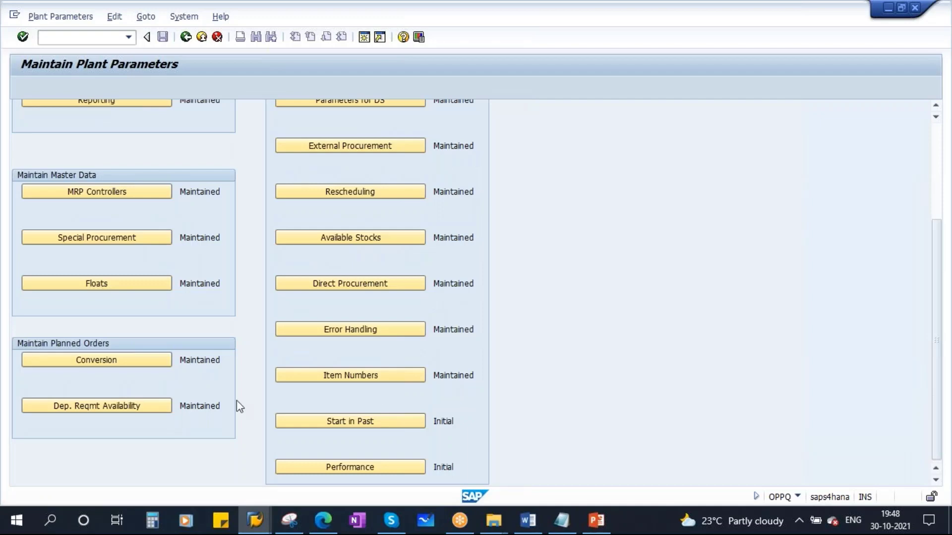
Compare the planning run parameters of plant 1000 in the EHP7 session with those of plant 1710 in S/4HANA.
{"action": "mouse_move", "coordinate": [255, 521]}
{"action": "left_click", "coordinate": [305, 455]}
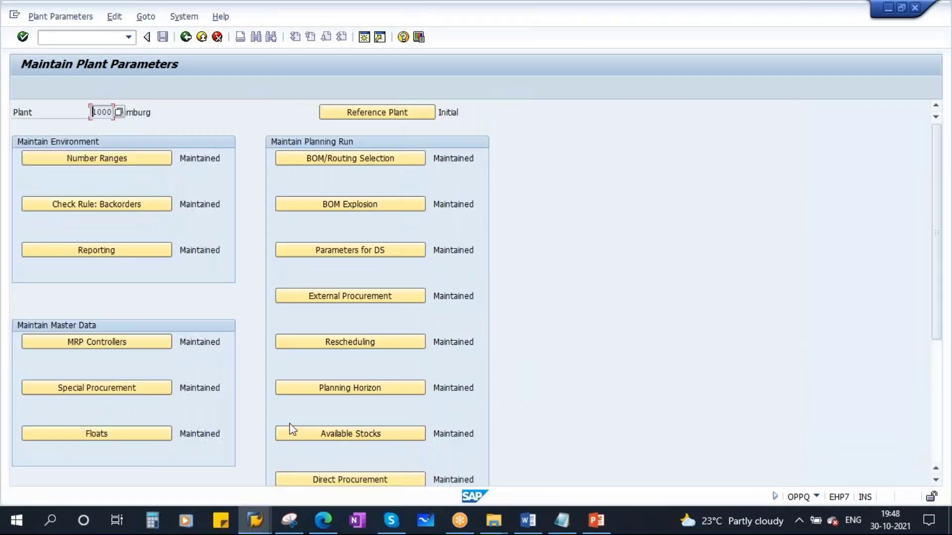
{"action": "left_click", "coordinate": [259, 452]}
{"action": "left_click", "coordinate": [711, 51]}
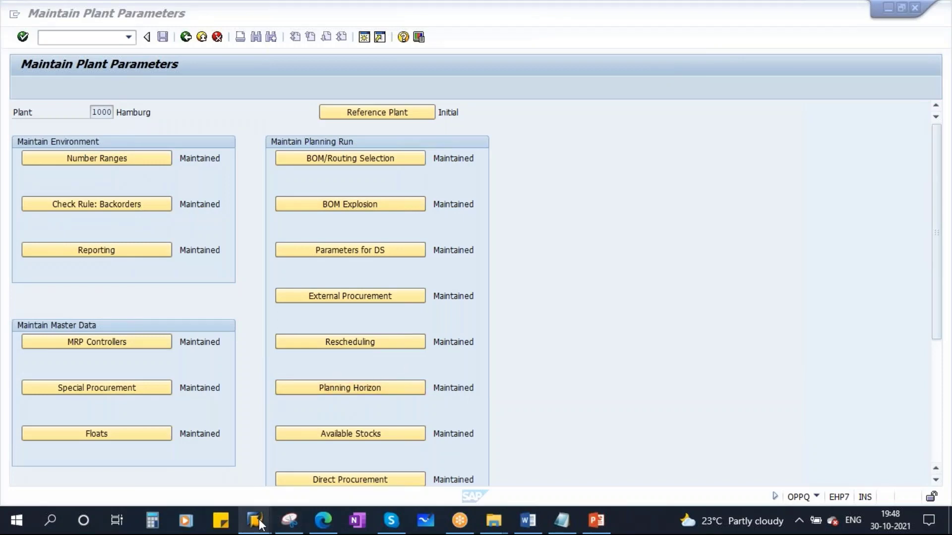
{"action": "mouse_move", "coordinate": [259, 524]}
{"action": "left_click", "coordinate": [471, 457]}
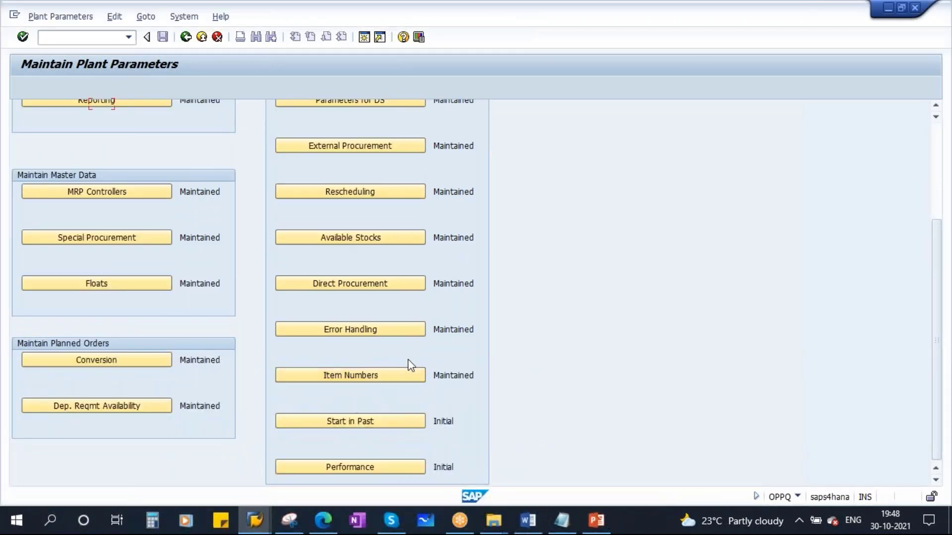
{"action": "left_click_drag", "start_coordinate": [935, 333], "coordinate": [888, 271]}
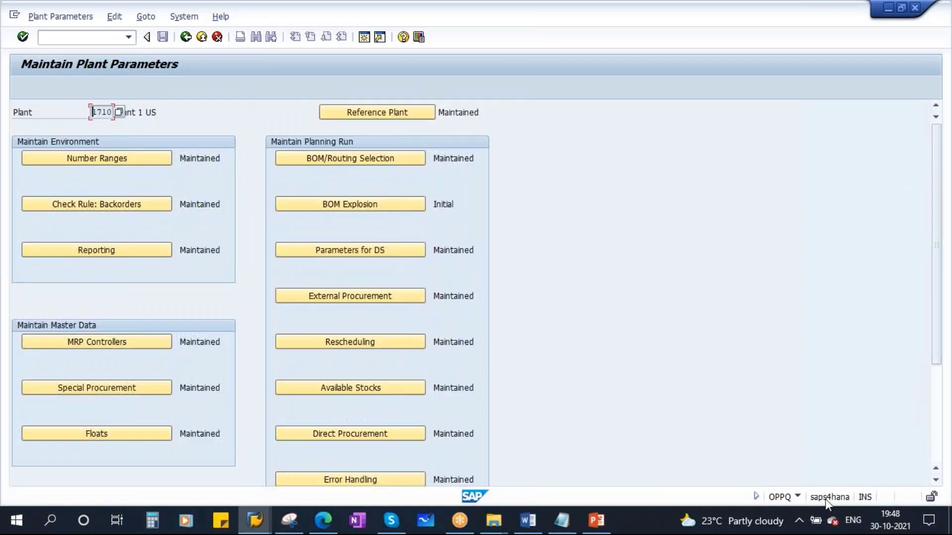
{"action": "scroll", "coordinate": [380, 431], "scroll_direction": "down", "scroll_amount": 1}
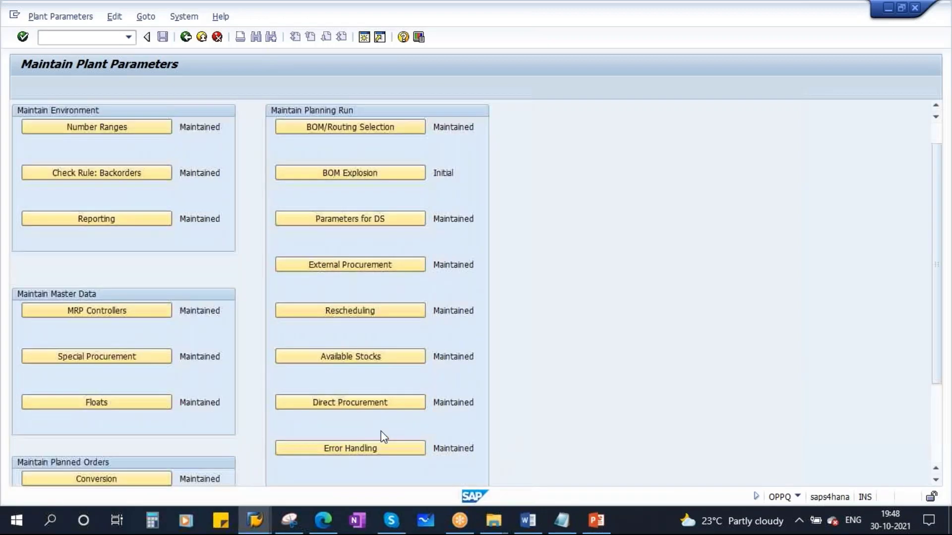
{"action": "scroll", "coordinate": [381, 432], "scroll_direction": "down", "scroll_amount": 3}
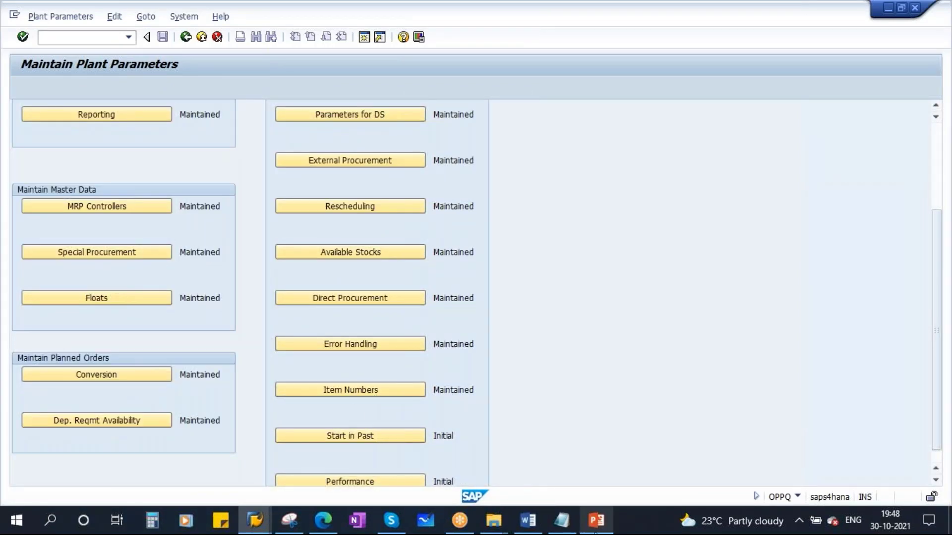
Switch to PowerPoint and review the Processing Key, MRP Live Control Parameters, and Control Parameters for MRP slides.
{"action": "left_click", "coordinate": [595, 528]}
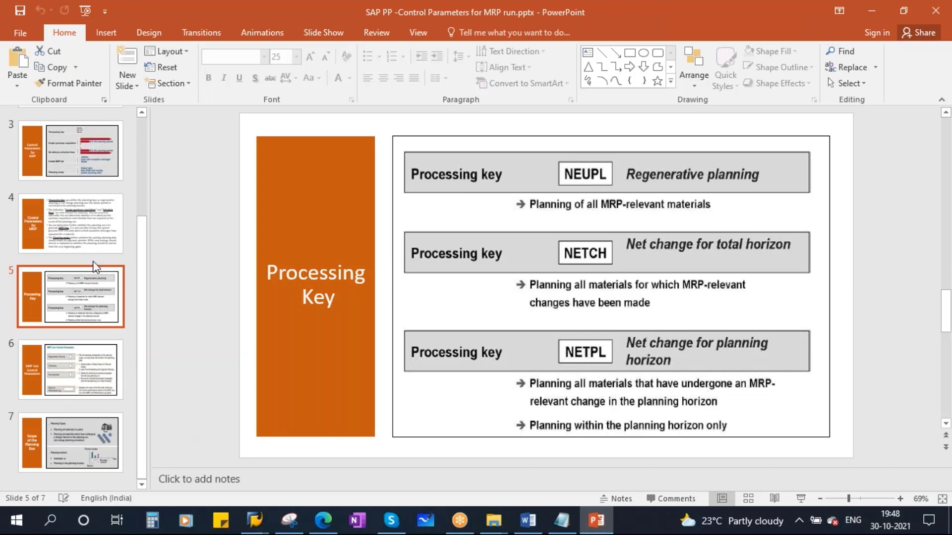
{"action": "left_click", "coordinate": [69, 366]}
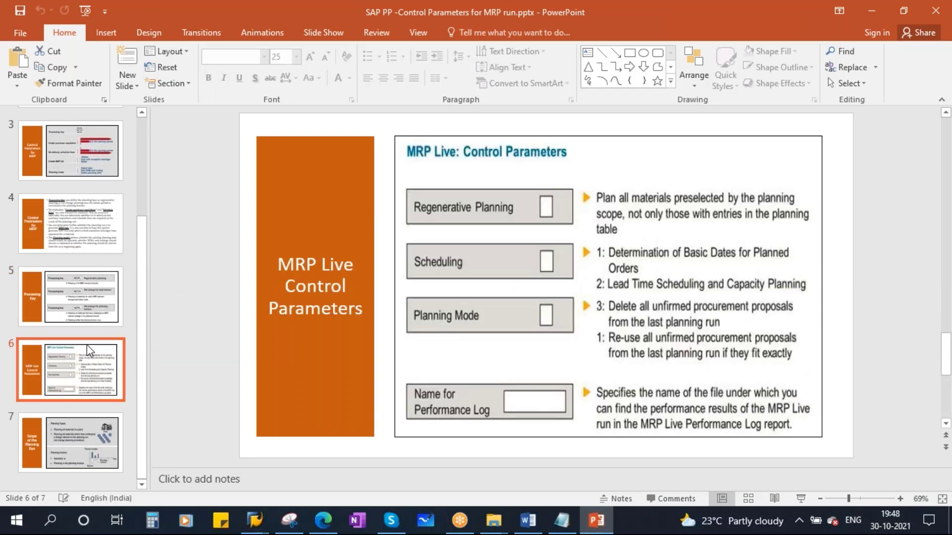
{"action": "left_click", "coordinate": [73, 172]}
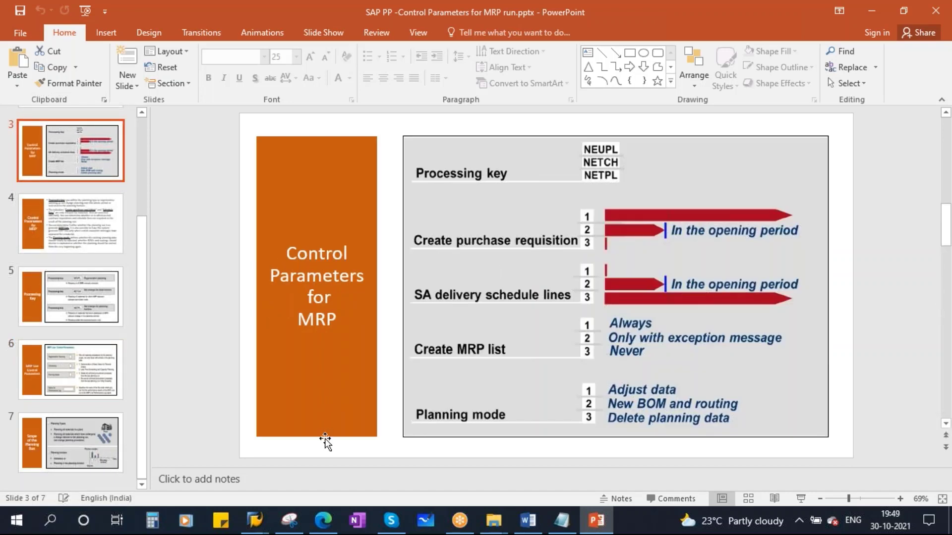
Switch to the SAP plant parameters session for plant 1000 and start transaction MD02 from it.
{"action": "left_click", "coordinate": [254, 518]}
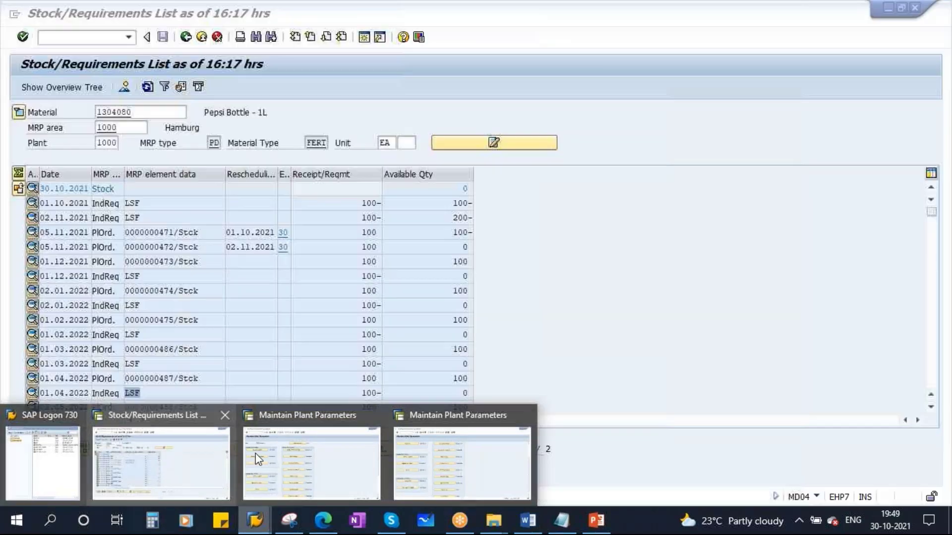
{"action": "left_click", "coordinate": [255, 453]}
{"action": "left_click", "coordinate": [82, 37]}
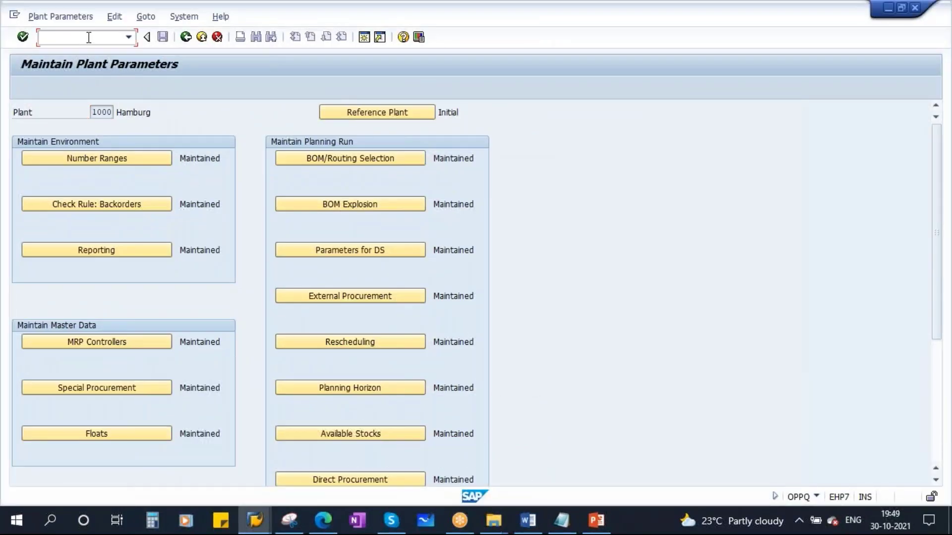
{"action": "type", "text": "/NMD02"}
{"action": "key", "text": "Return"}
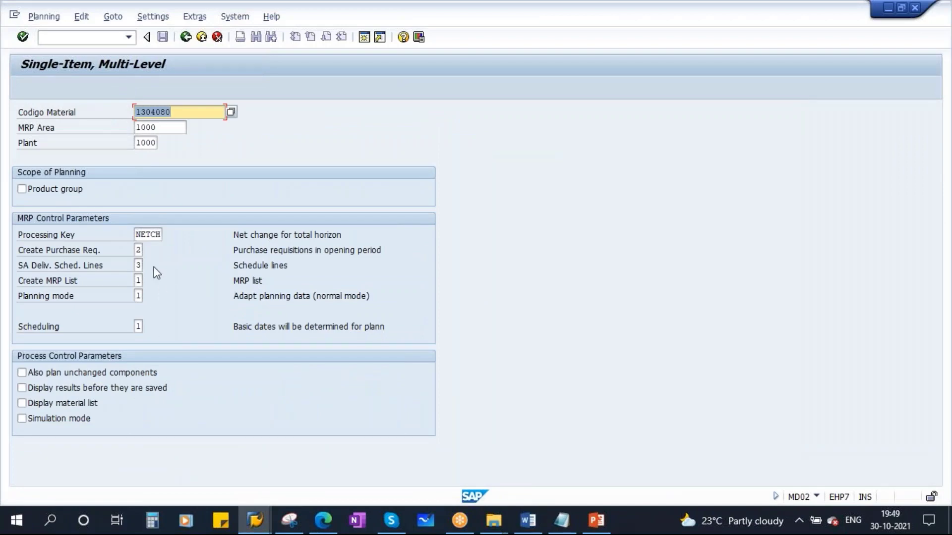
Display the possible values for Create Purchase Req. and move the value list so the control parameters stay readable.
{"action": "double_click", "coordinate": [142, 234]}
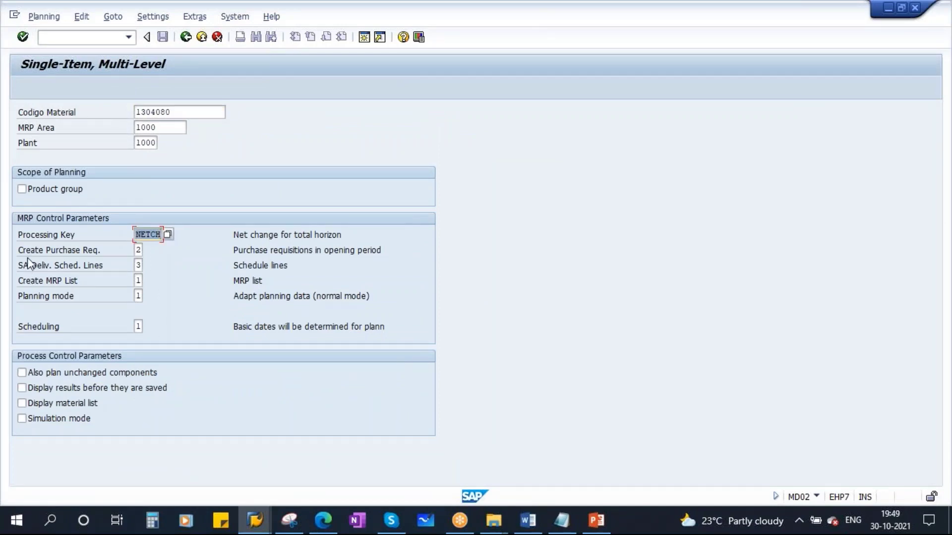
{"action": "left_click", "coordinate": [140, 251]}
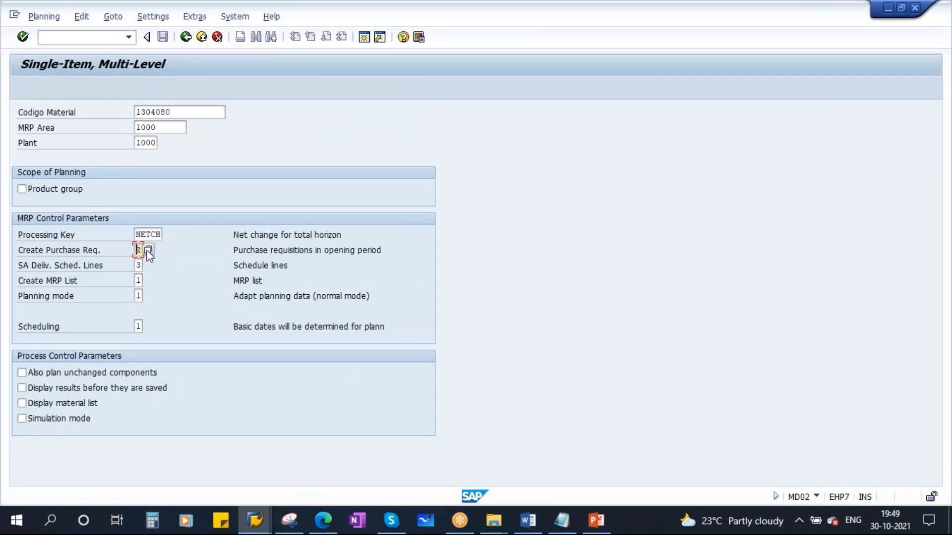
{"action": "key", "text": "F4"}
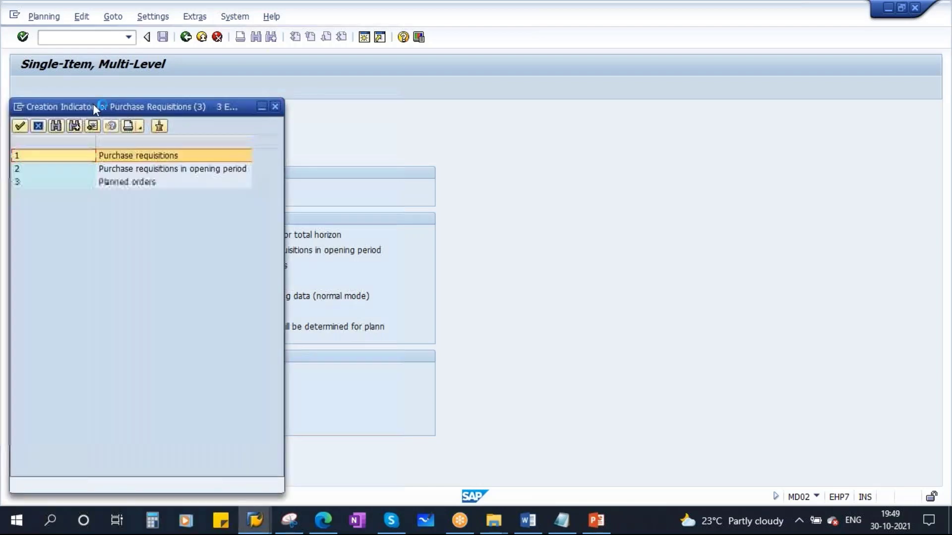
{"action": "left_click_drag", "start_coordinate": [82, 106], "coordinate": [231, 150]}
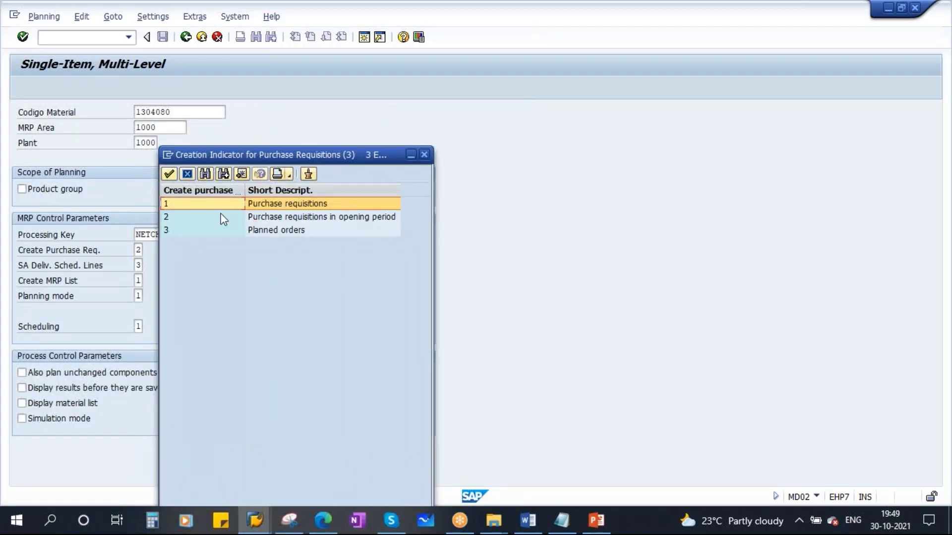
Switch to Notepad, delete all the existing MRP notes, and start a new line in the empty document.
{"action": "left_click", "coordinate": [561, 521]}
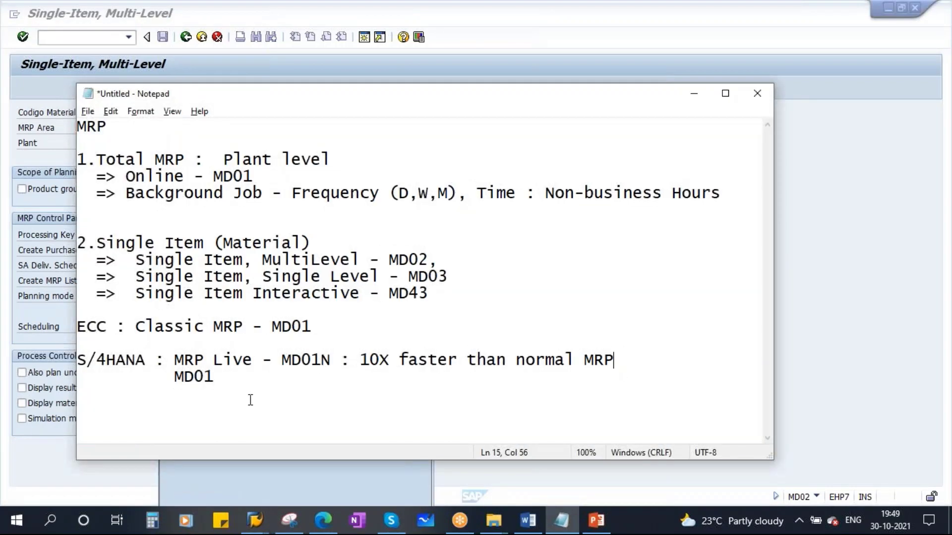
{"action": "left_click_drag", "start_coordinate": [251, 400], "coordinate": [48, 102]}
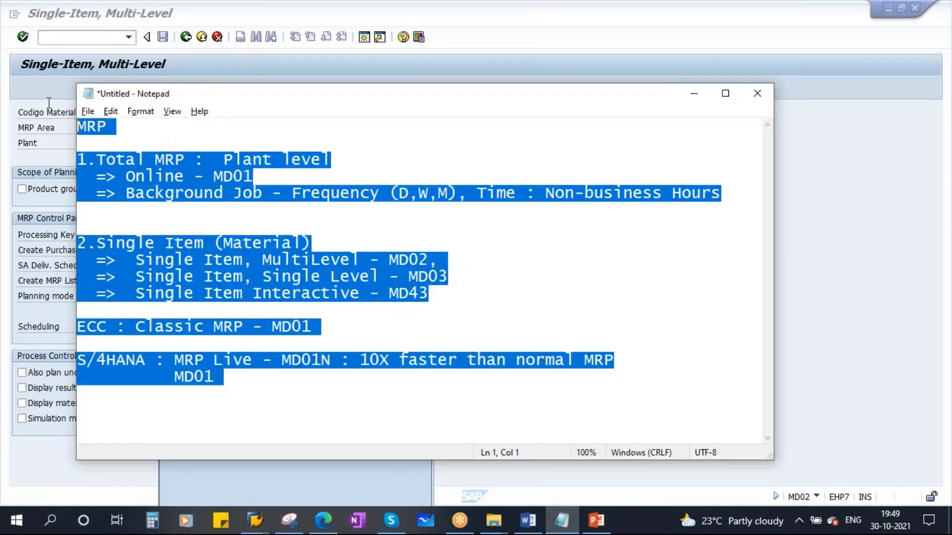
{"action": "key", "text": "Delete"}
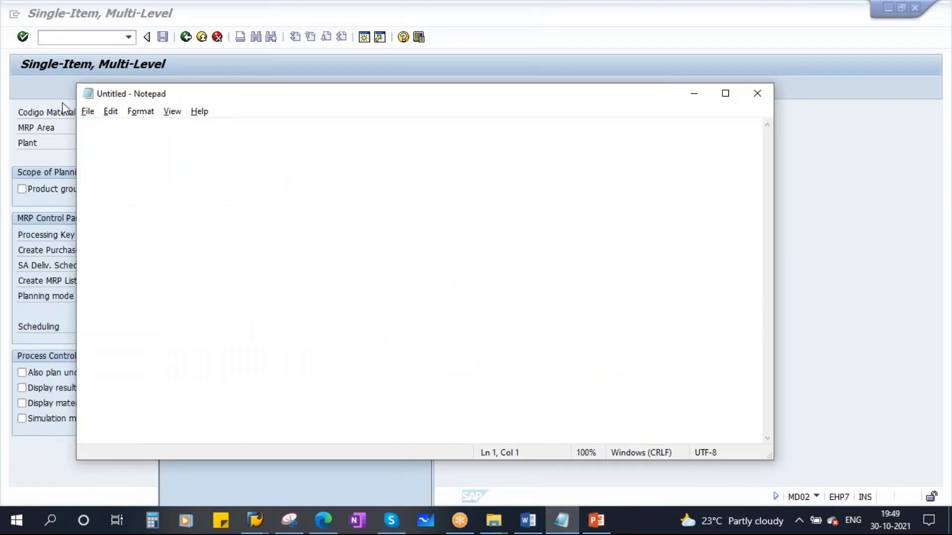
{"action": "key", "text": "Return"}
{"action": "key", "text": "Caps_Lock"}
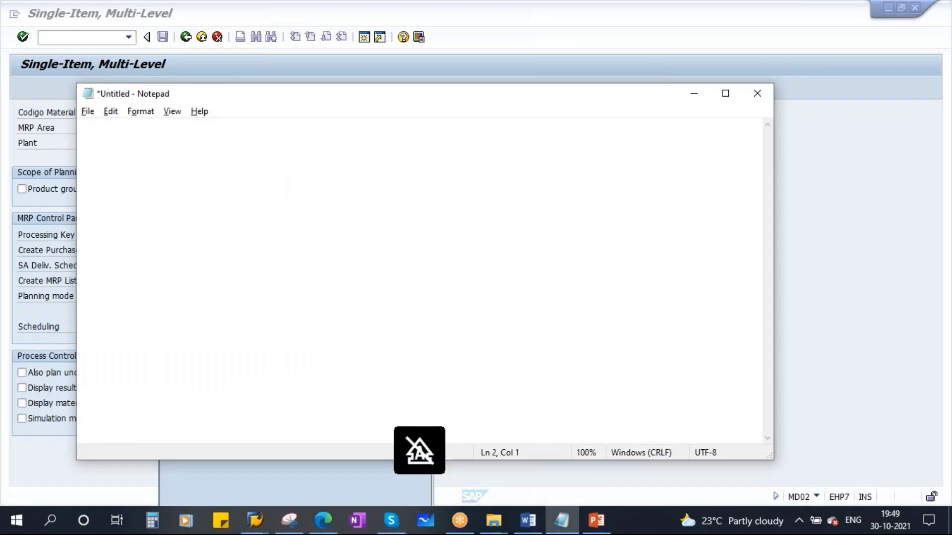
Write the note line "E : planned Order -> Production Order" in Notepad and start a new line.
{"action": "type", "text": "E :"}
{"action": "key", "text": "Caps_Lock"}
{"action": "type", "text": "planned Order"}
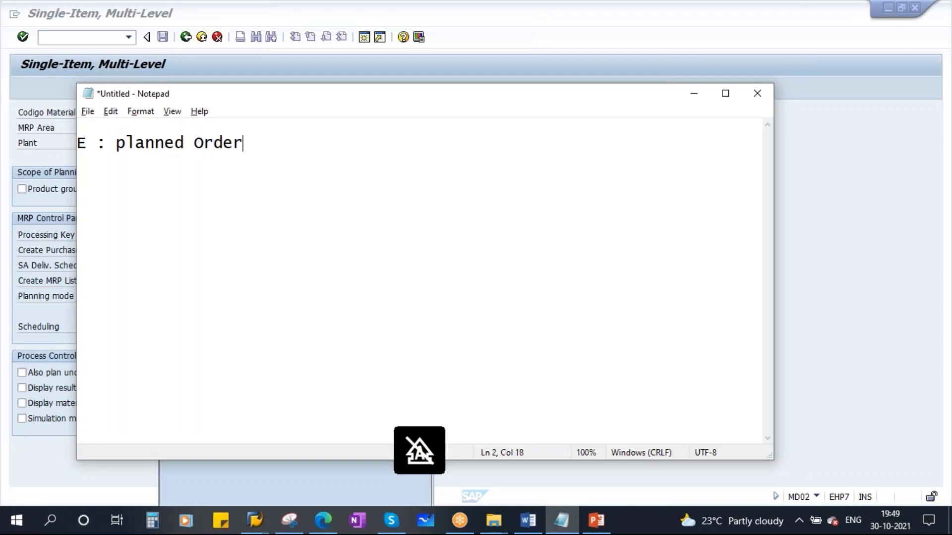
{"action": "type", "text": " ->"}
{"action": "key", "text": "Caps_Lock"}
{"action": "type", "text": "P"}
{"action": "key", "text": "Caps_Lock"}
{"action": "type", "text": "roduction"}
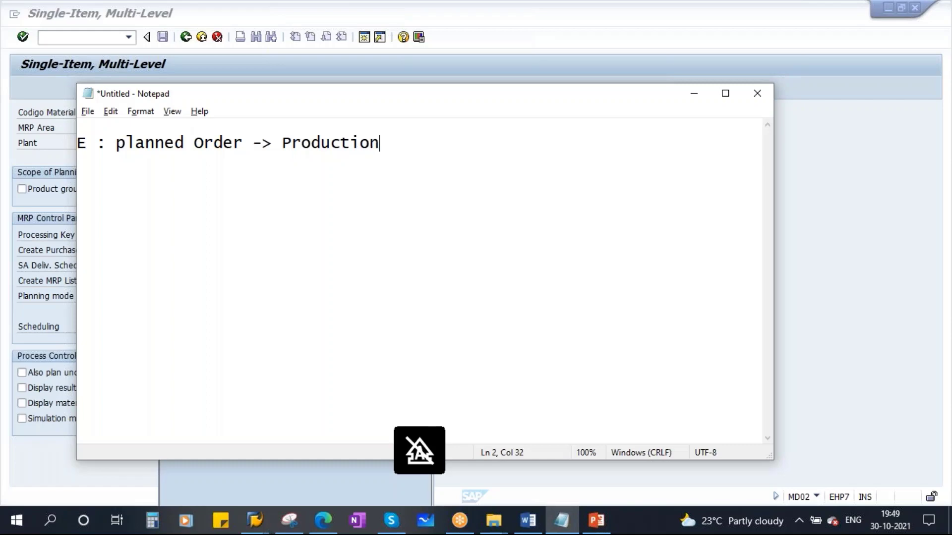
{"action": "key", "text": "Caps_Lock"}
{"action": "type", "text": "O"}
{"action": "key", "text": "Caps_Lock"}
{"action": "type", "text": "rder"}
{"action": "key", "text": "Return"}
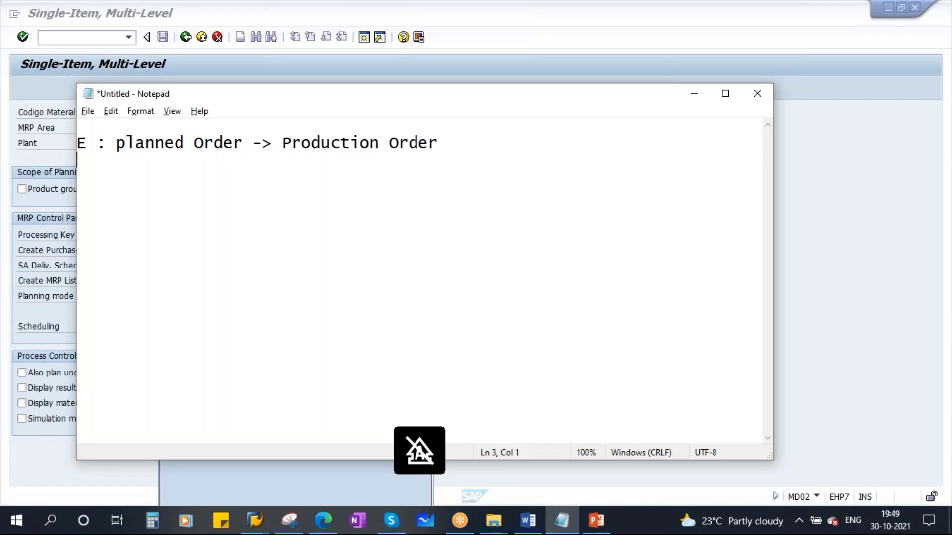
Add an "F :" line below the E line and move the Notepad window clear of the purchase requisition value list.
{"action": "key", "text": "Caps_Lock"}
{"action": "type", "text": "F:"}
{"action": "key", "text": "Left"}
{"action": "key", "text": "Left"}
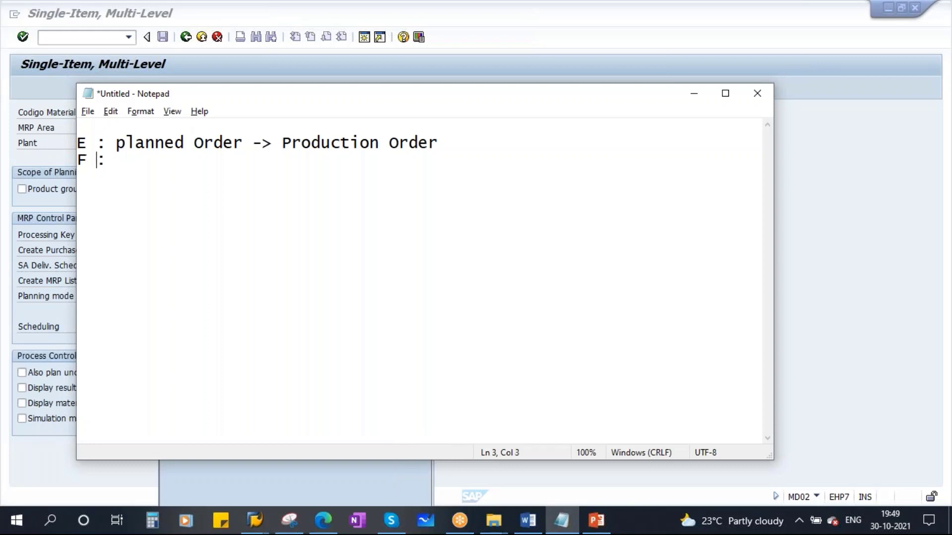
{"action": "key", "text": "Return"}
{"action": "key", "text": "Return"}
{"action": "left_click_drag", "start_coordinate": [212, 99], "coordinate": [501, 134]}
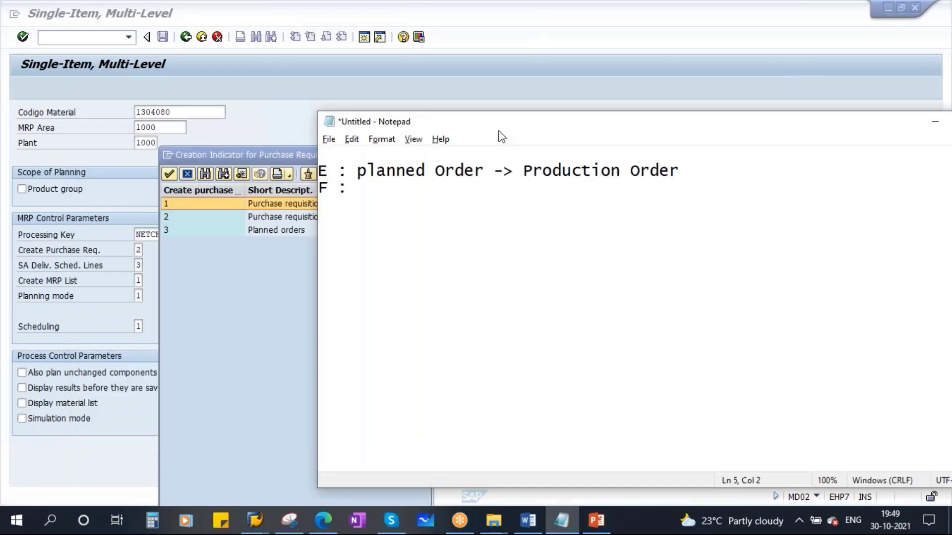
{"action": "left_click", "coordinate": [419, 199]}
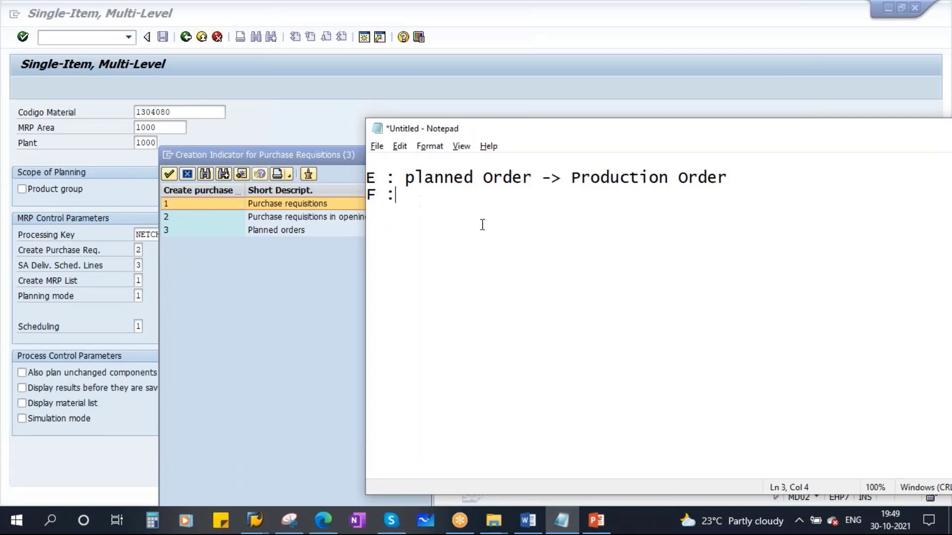
Write the indented item "1. PR -> Purchase Order" under the F line.
{"action": "key", "text": "Down"}
{"action": "key", "text": "Down"}
{"action": "key", "text": "Up"}
{"action": "type", "text": "1."}
{"action": "key", "text": "Caps_Lock"}
{"action": "type", "text": "PR"}
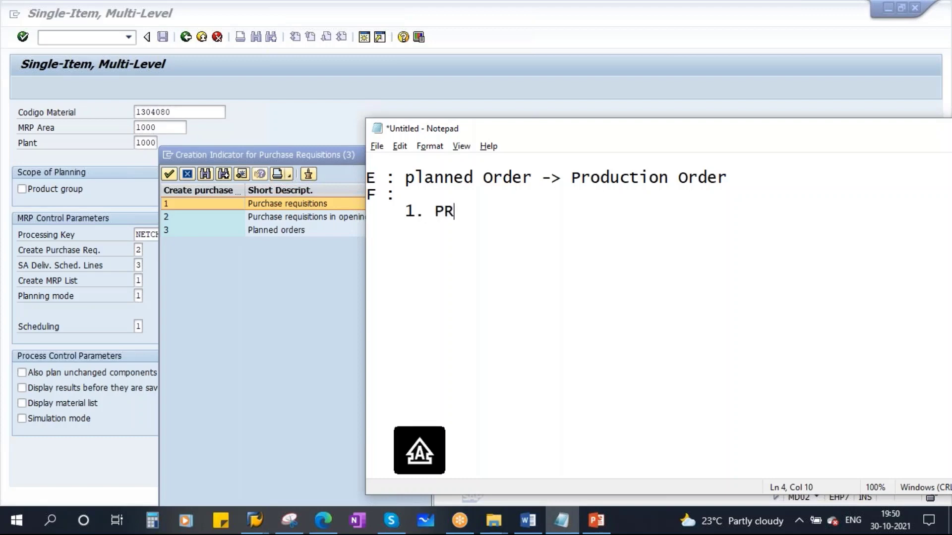
{"action": "type", "text": " ->"}
{"action": "key", "text": "Caps_Lock"}
{"action": "type", "text": "Purchas"}
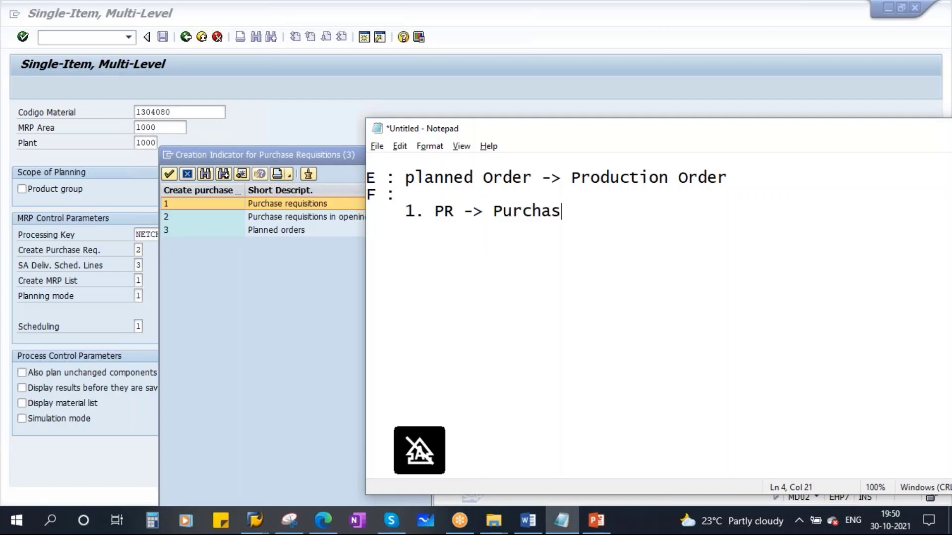
{"action": "type", "text": "e Order"}
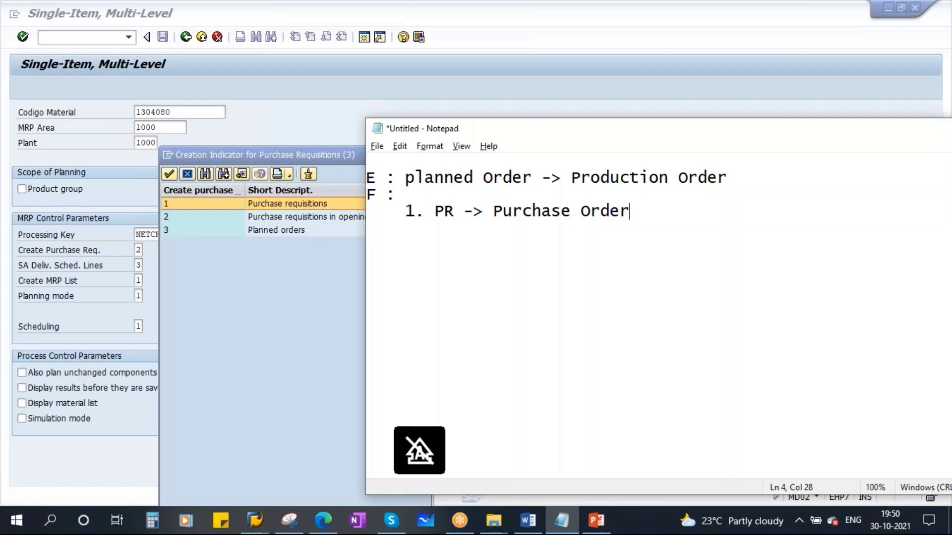
Add an empty item "2." and item "3. Planned Order -> PR -> Purchase Order", reusing the text of item 1.
{"action": "key", "text": "alt"}
{"action": "key", "text": "Return"}
{"action": "type", "text": "2"}
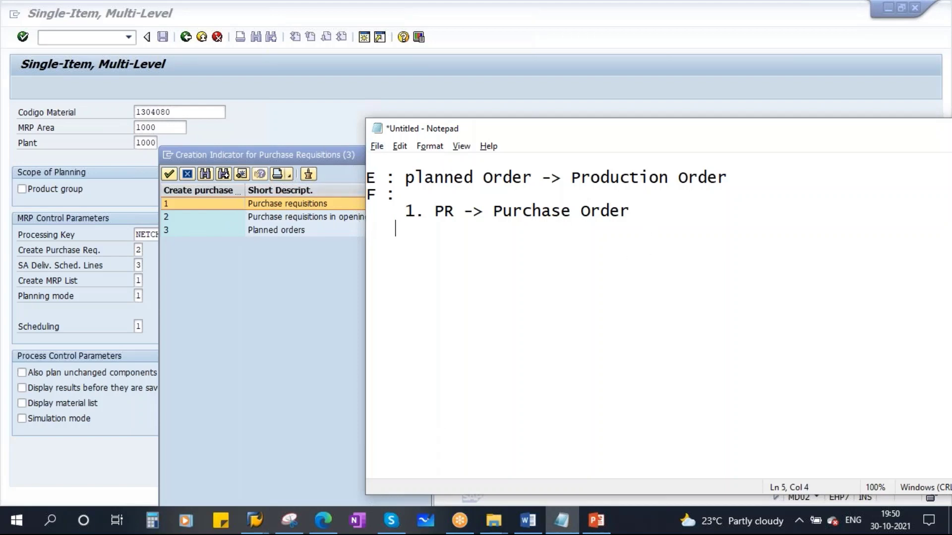
{"action": "type", "text": ".   "}
{"action": "type", "text": "  3. "}
{"action": "type", "text": "Planned O"}
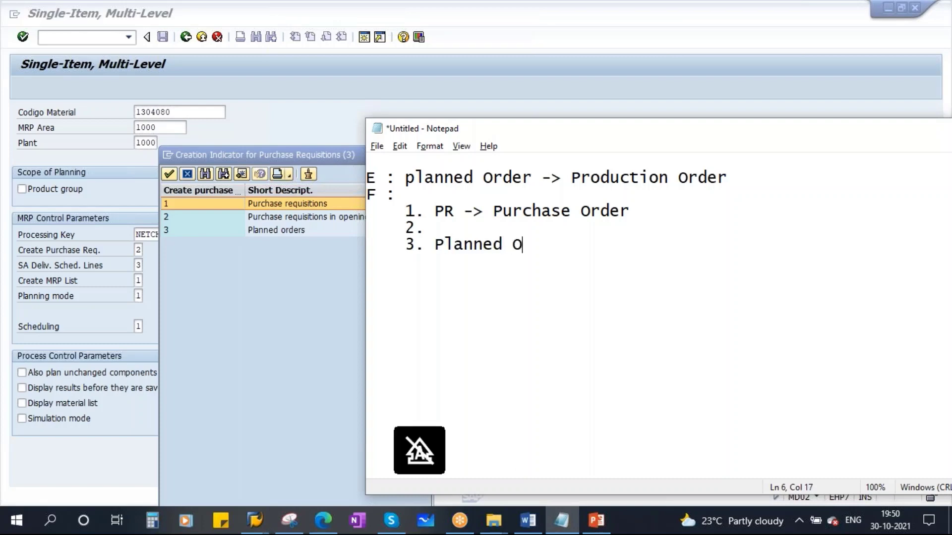
{"action": "type", "text": "rder ->"}
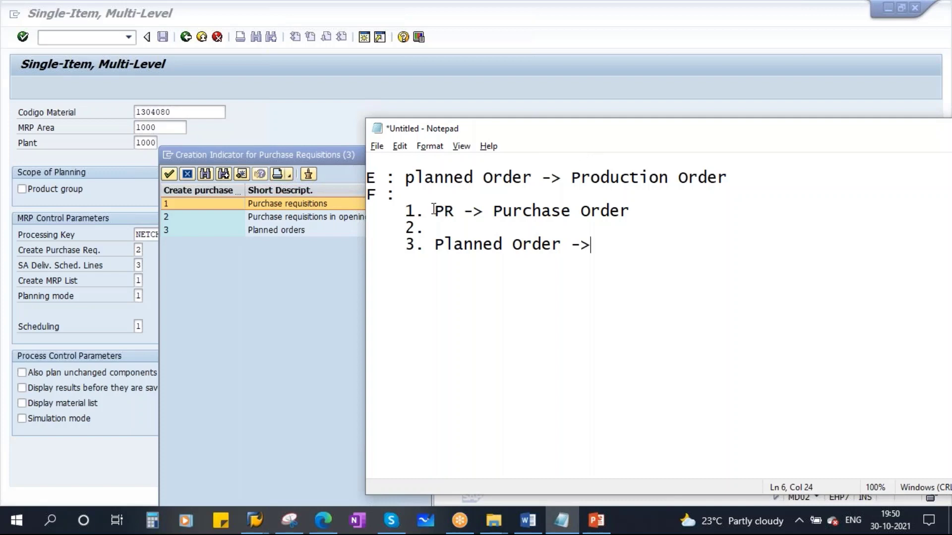
{"action": "left_click_drag", "start_coordinate": [434, 210], "coordinate": [633, 236]}
{"action": "key", "text": "ctrl+c"}
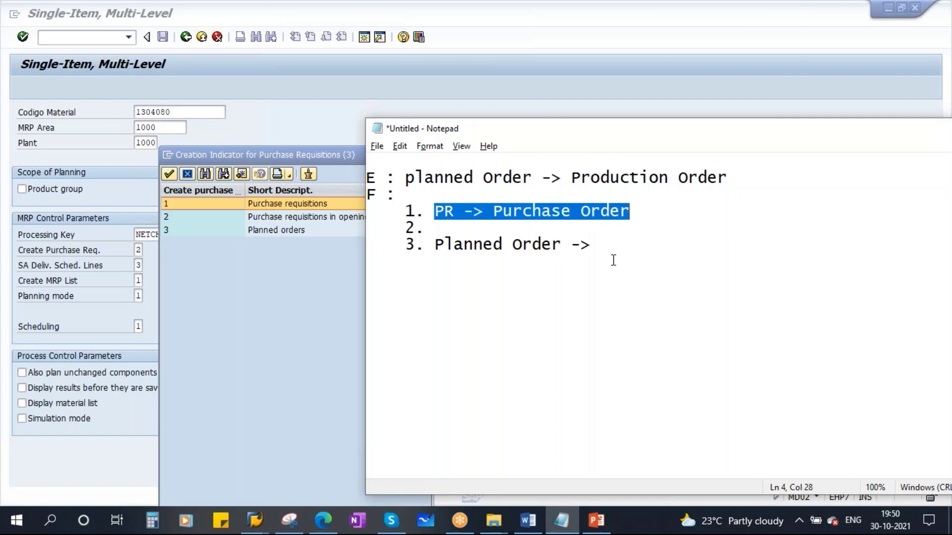
{"action": "left_click", "coordinate": [621, 253]}
{"action": "key", "text": "ctrl+v"}
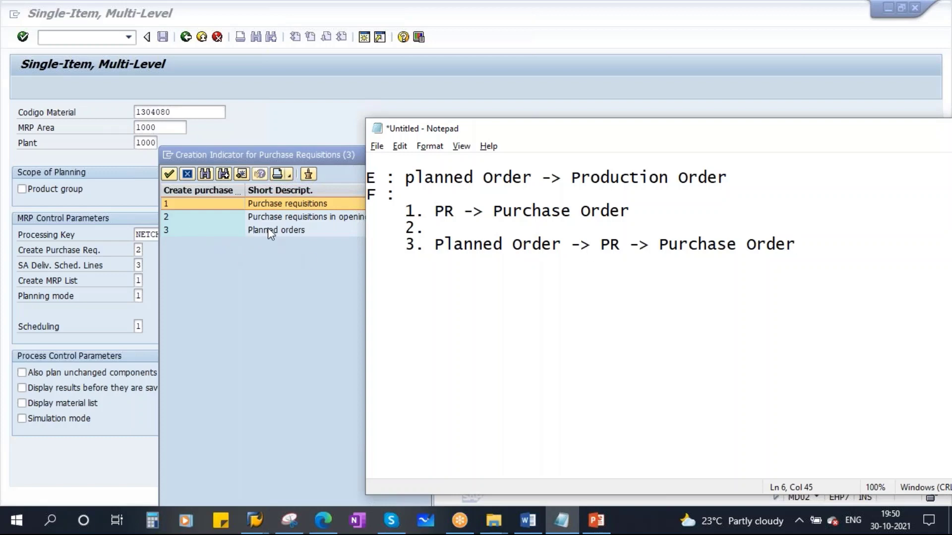
Place the text cursor at item 2 and minimize Notepad to bring back the creation indicator value list in SAP.
{"action": "left_click", "coordinate": [437, 232]}
{"action": "left_click_drag", "start_coordinate": [742, 132], "coordinate": [534, 166]}
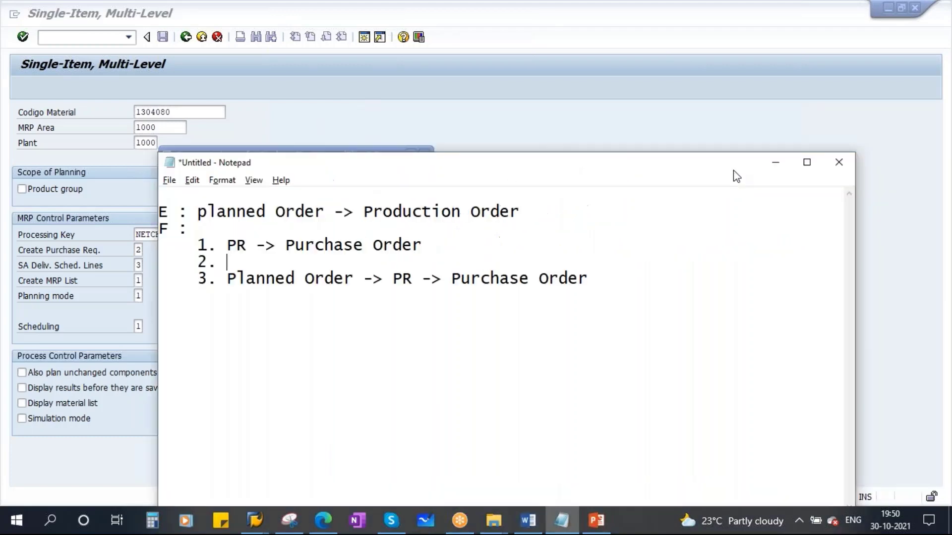
{"action": "left_click", "coordinate": [771, 170]}
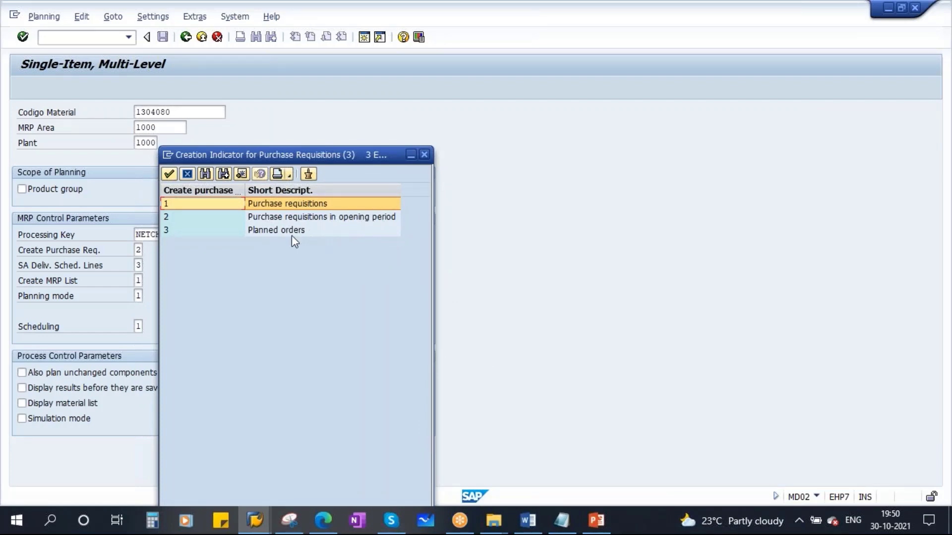
Create a new SAP session and display material 1304080 for plant 1000 in MM03 on its MRP 2 view.
{"action": "left_click", "coordinate": [170, 161]}
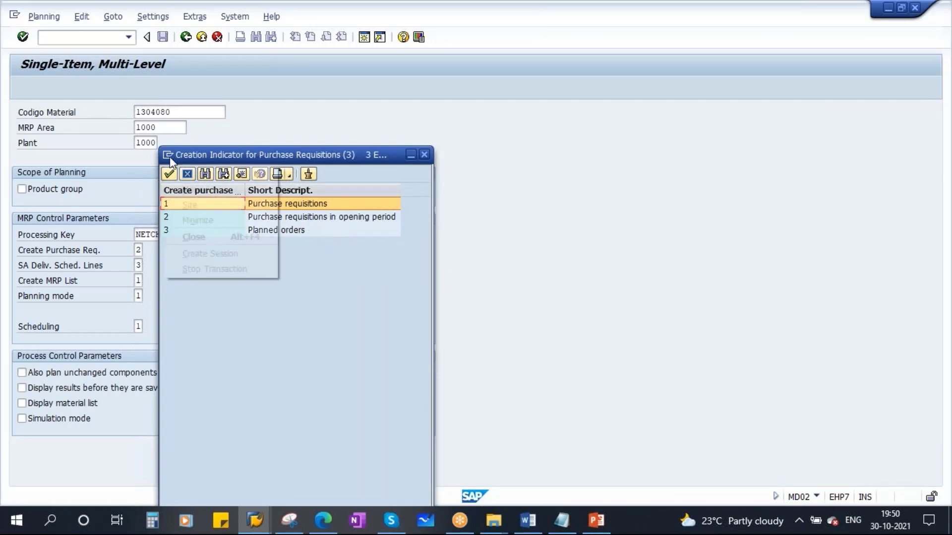
{"action": "left_click", "coordinate": [258, 254]}
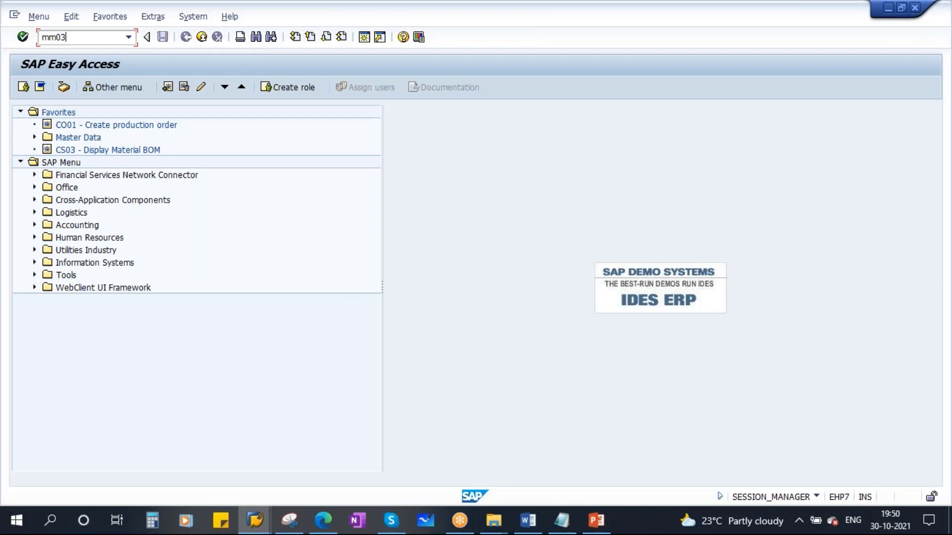
{"action": "key", "text": "Return"}
{"action": "key", "text": "Return"}
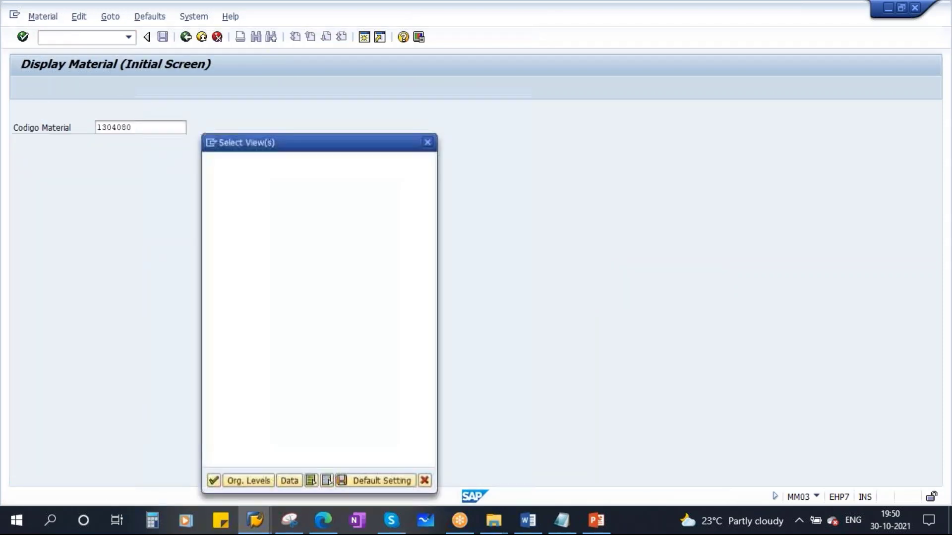
{"action": "key", "text": "Return"}
{"action": "key", "text": "Return"}
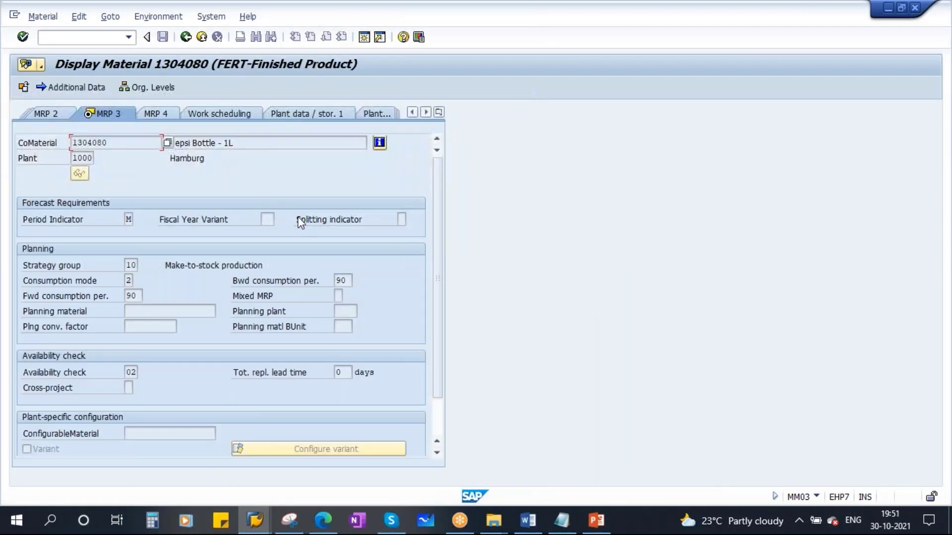
{"action": "left_click", "coordinate": [66, 115]}
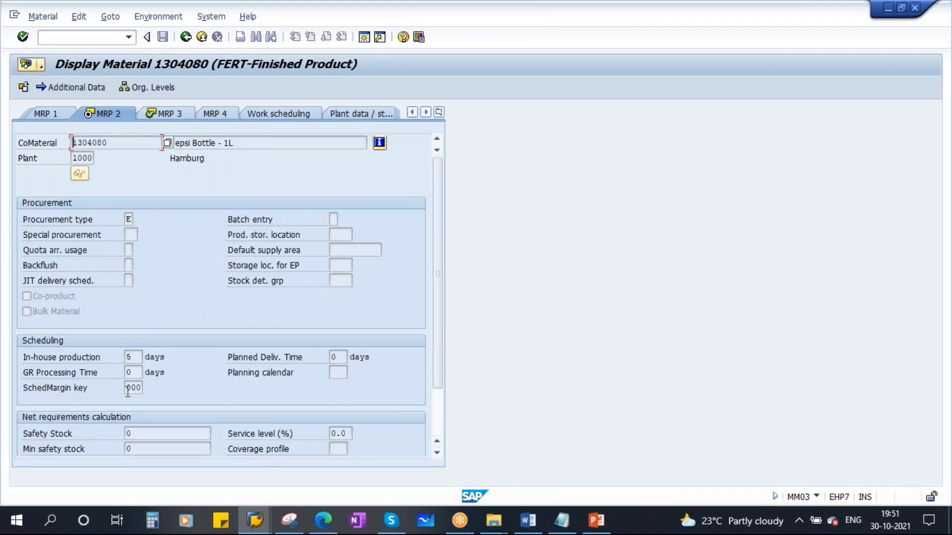
Examine the possible scheduling margin keys for plant 1000 and close the value list.
{"action": "left_click", "coordinate": [136, 388]}
{"action": "left_click", "coordinate": [148, 388]}
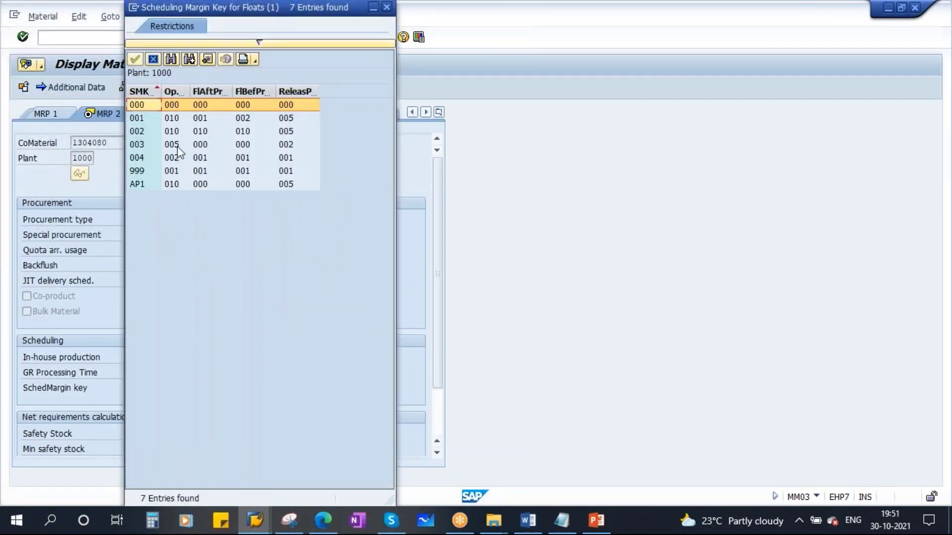
{"action": "left_click_drag", "start_coordinate": [362, 8], "coordinate": [404, 108]}
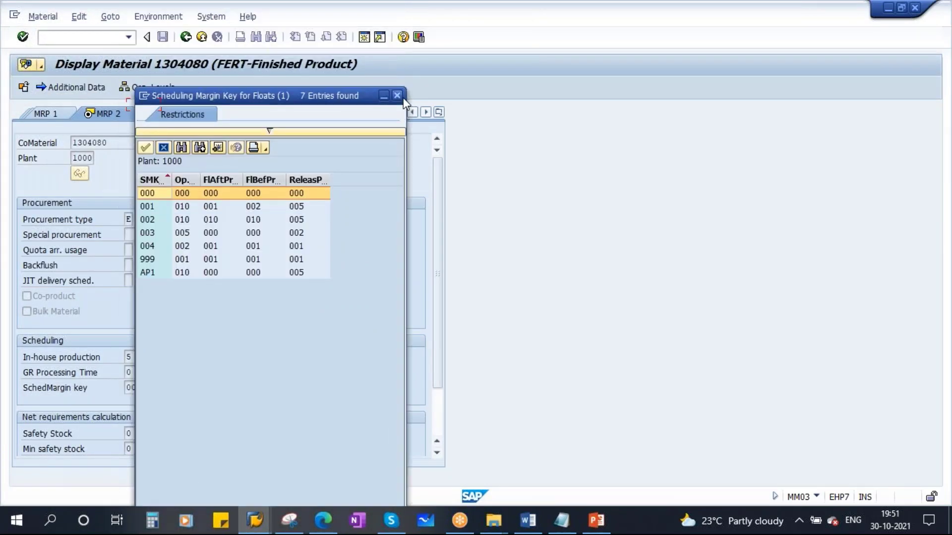
{"action": "left_click", "coordinate": [397, 95]}
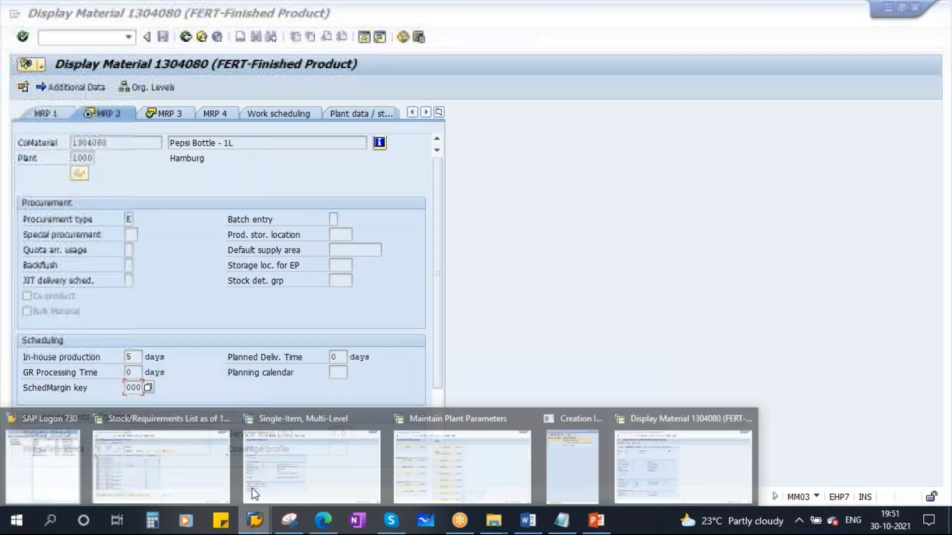
Highlight indicator 2 in the MD02 creation indicator list and write "within OP -> PR," as item 2 in Notepad.
{"action": "left_click", "coordinate": [570, 476]}
{"action": "left_click", "coordinate": [280, 218]}
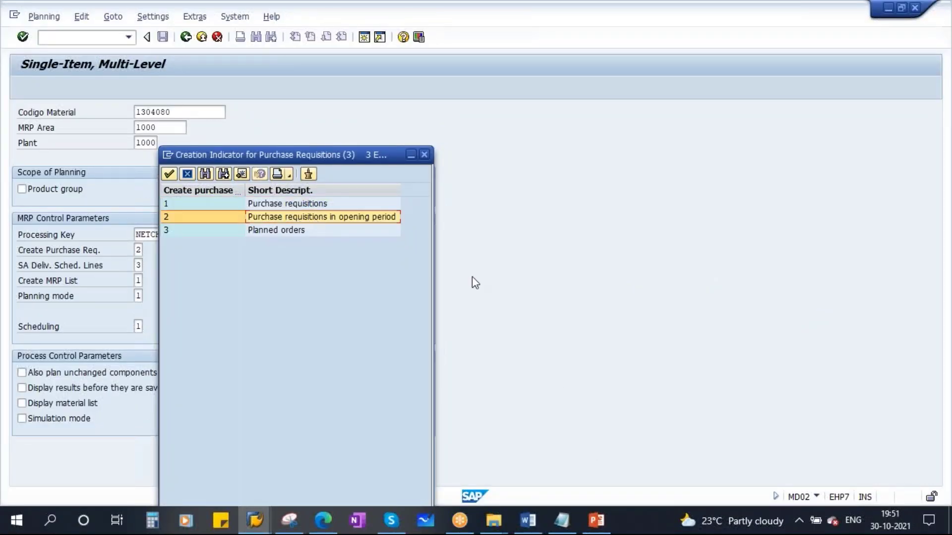
{"action": "left_click", "coordinate": [562, 520]}
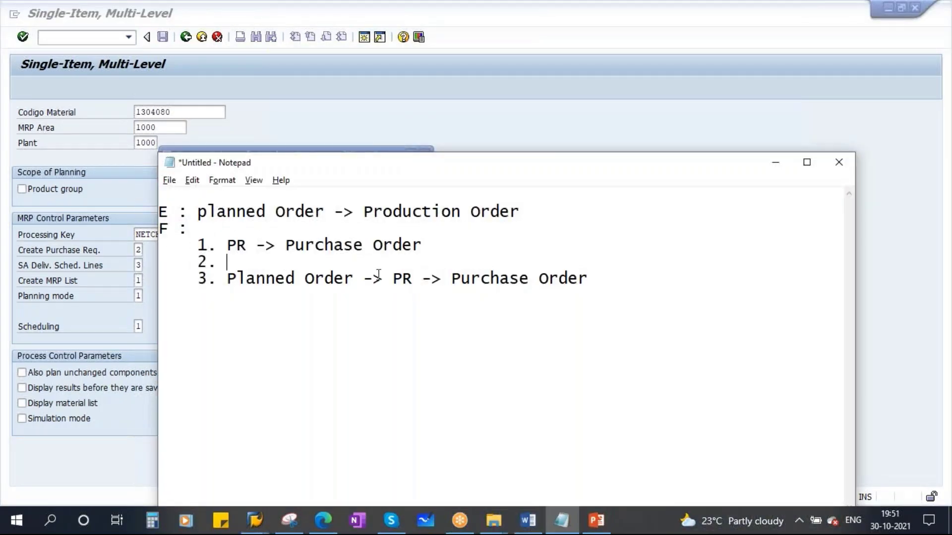
{"action": "type", "text": "within"}
{"action": "key", "text": "Caps_Lock"}
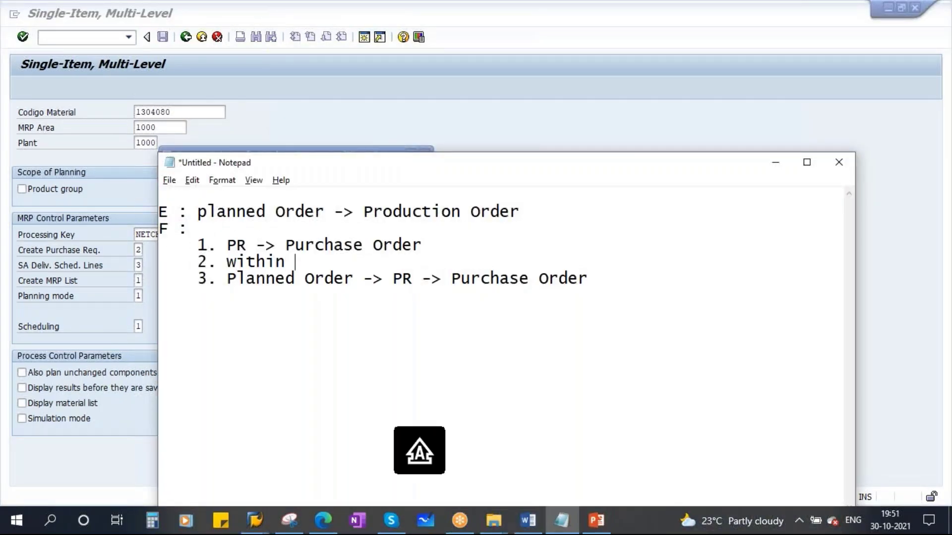
{"action": "type", "text": "OP ->"}
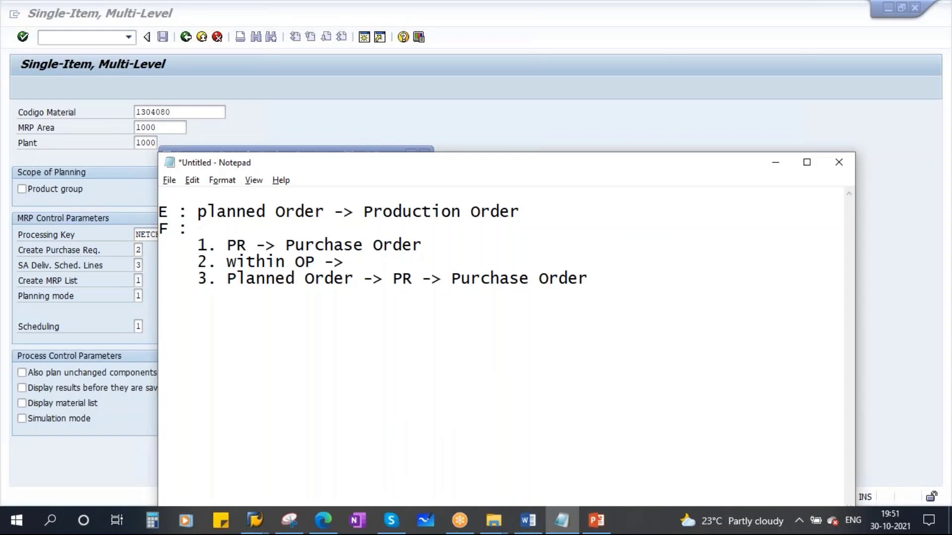
{"action": "key", "text": "Caps_Lock"}
{"action": "type", "text": "PR"}
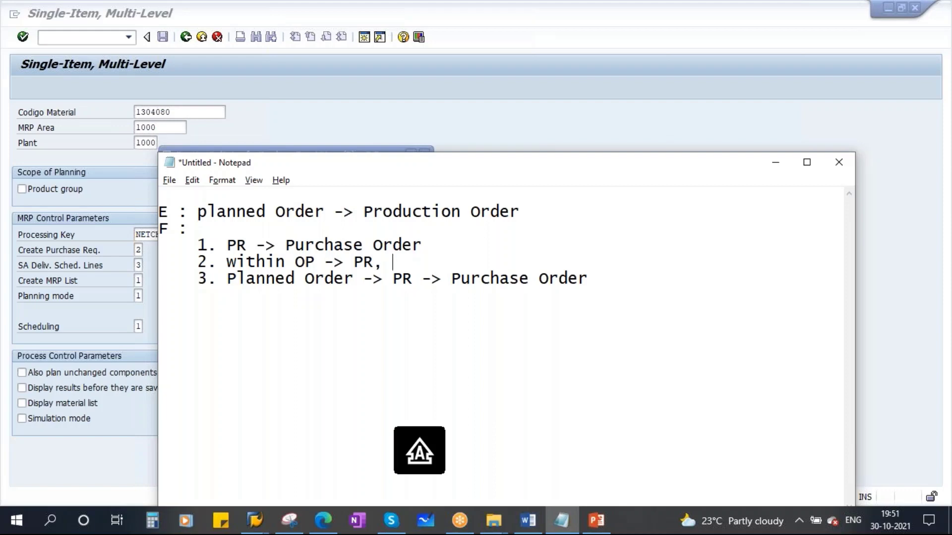
{"action": "type", "text": ","}
Complete item 2 with the text "Outside of OP -> Planned Order".
{"action": "key", "text": "Caps_Lock"}
{"action": "type", "text": "Outso"}
{"action": "key", "text": "BackSpace"}
{"action": "type", "text": "ide"}
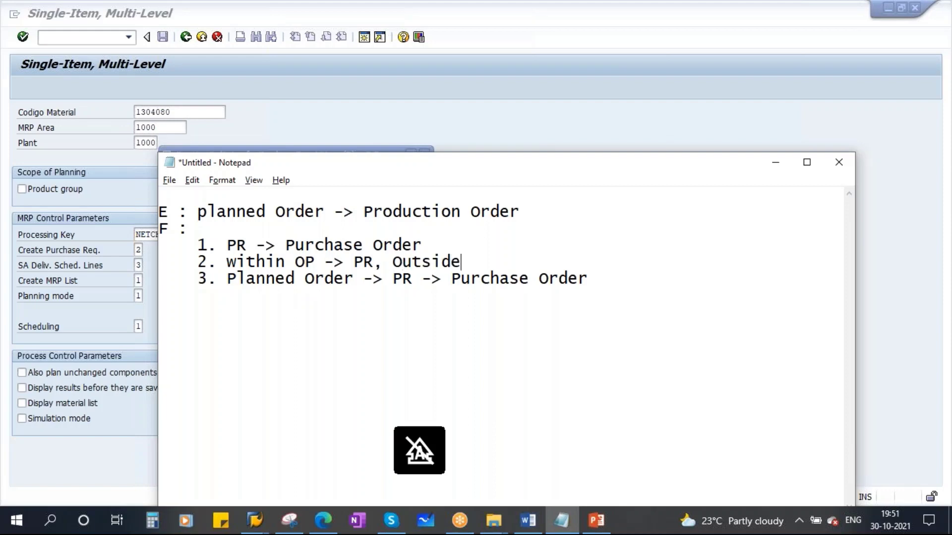
{"action": "type", "text": " of"}
{"action": "key", "text": "Caps_Lock"}
{"action": "type", "text": "OP -> "}
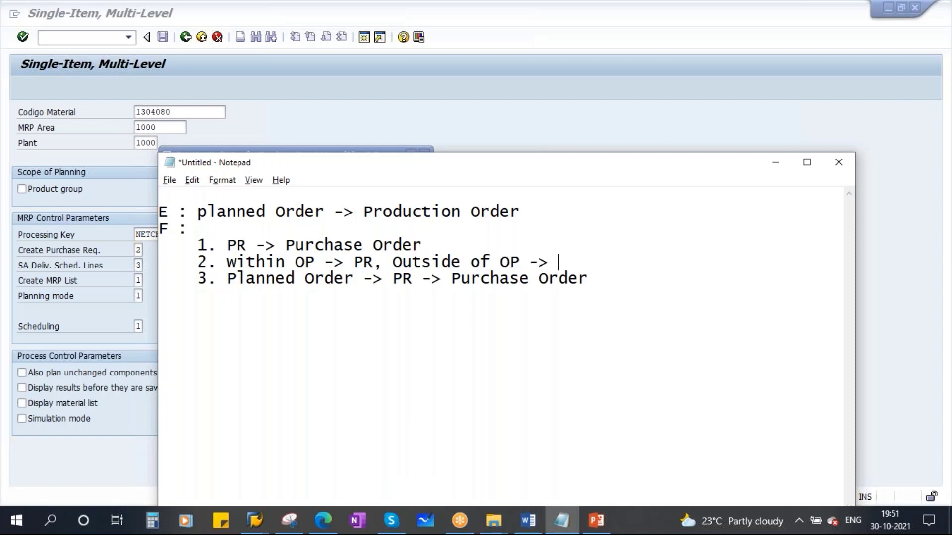
{"action": "type", "text": "P"}
{"action": "key", "text": "Caps_Lock"}
{"action": "type", "text": "lanned "}
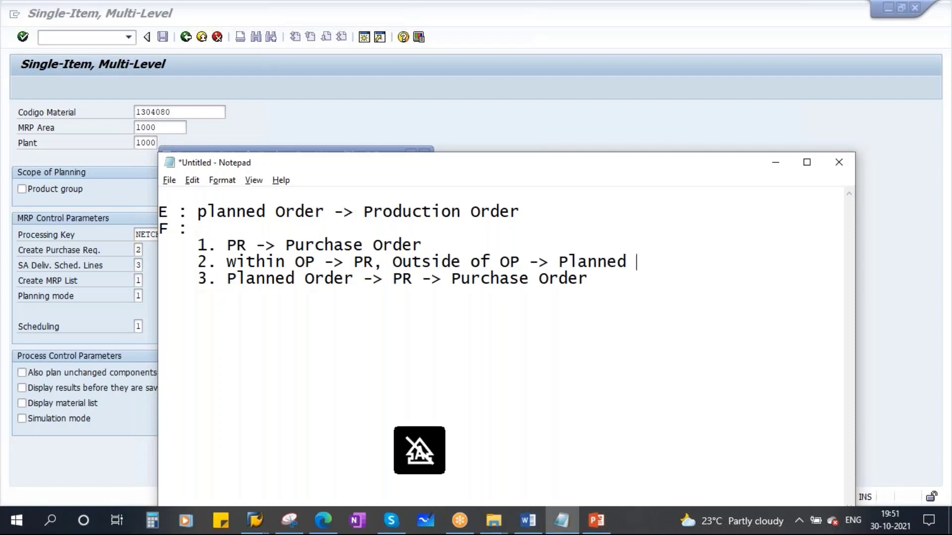
{"action": "type", "text": "Order"}
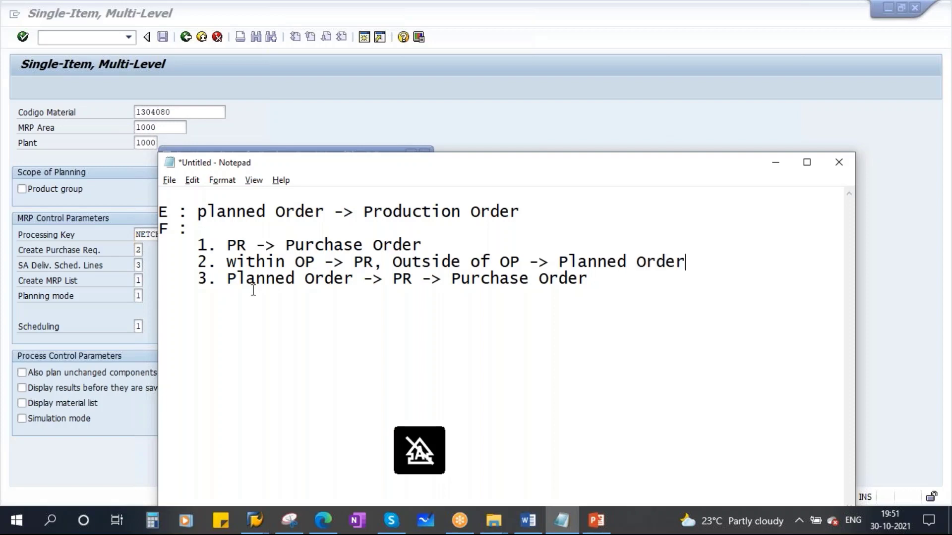
Highlight the three numbered options and the F label, and return the text cursor to the E line.
{"action": "left_click_drag", "start_coordinate": [237, 246], "coordinate": [625, 304]}
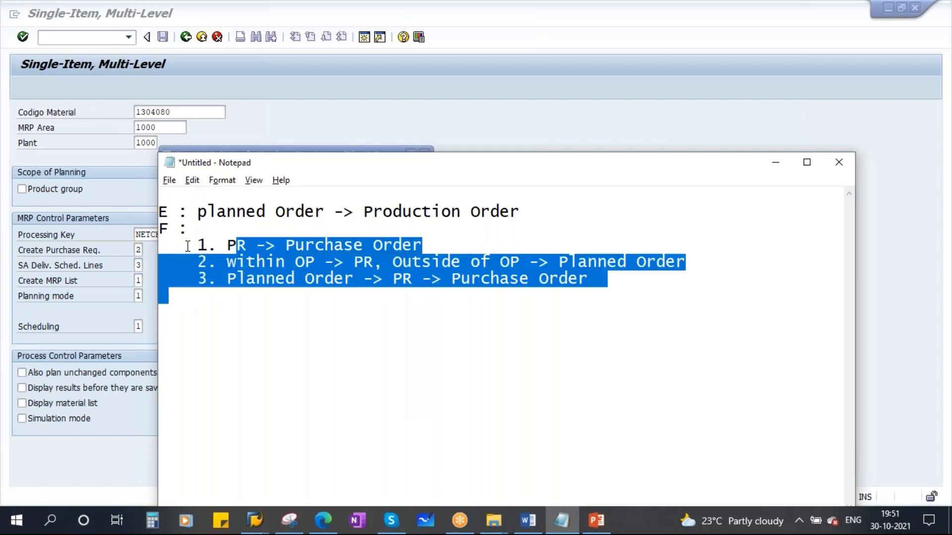
{"action": "left_click_drag", "start_coordinate": [177, 229], "coordinate": [152, 230]}
{"action": "left_click", "coordinate": [171, 214]}
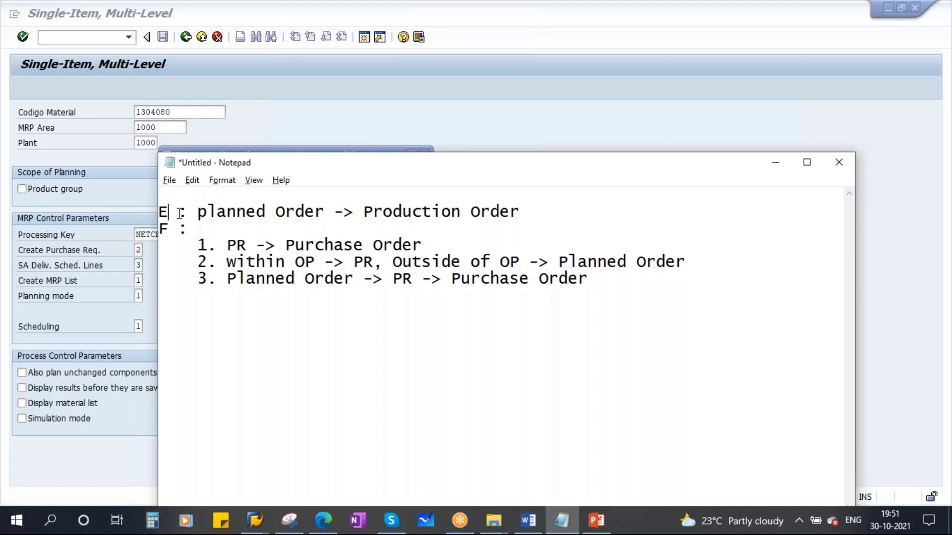
Capitalize the P of "Planned Order" on the E line and insert a blank line between the E and F lines.
{"action": "left_click", "coordinate": [200, 211]}
{"action": "key", "text": "Delete"}
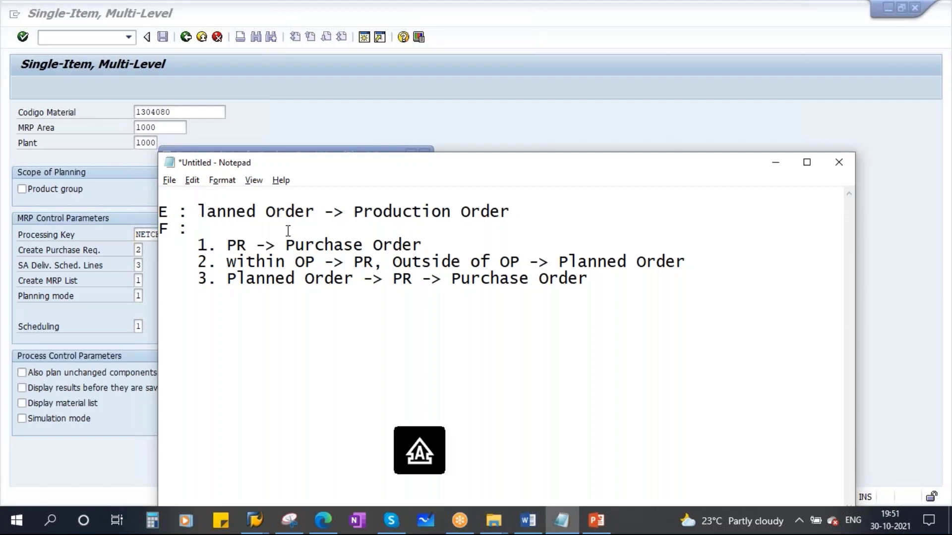
{"action": "type", "text": "P"}
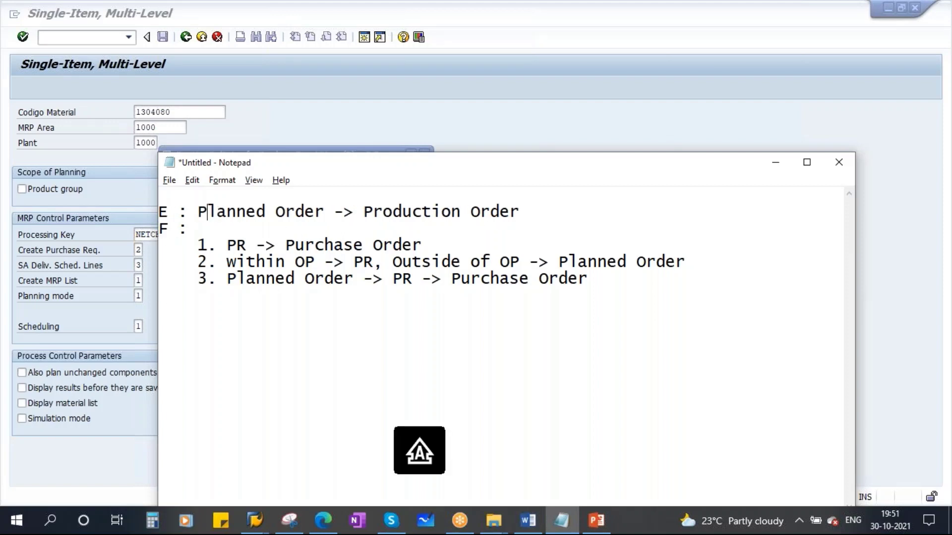
{"action": "left_click", "coordinate": [530, 211]}
{"action": "key", "text": "Return"}
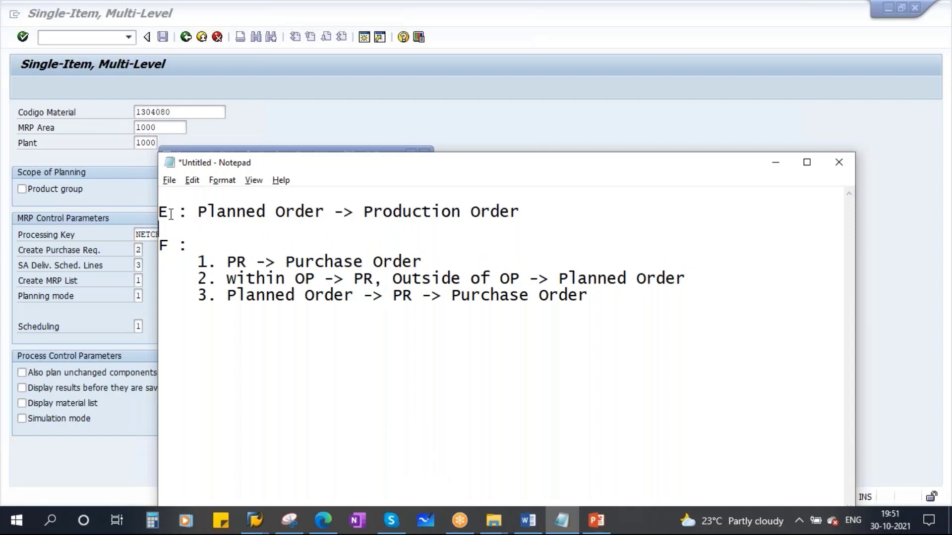
Highlight the order flow on the E line and the three numbered options under F in the notes.
{"action": "left_click_drag", "start_coordinate": [203, 212], "coordinate": [530, 213]}
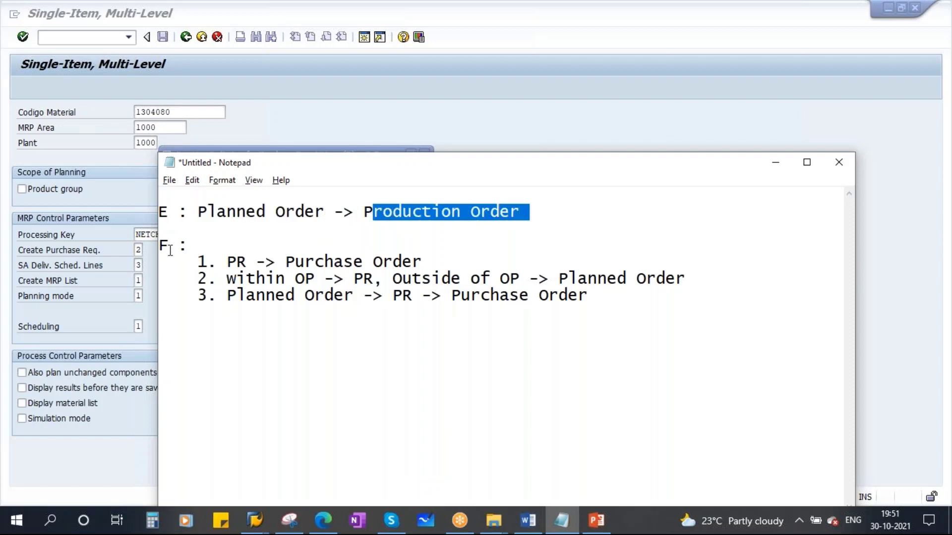
{"action": "left_click", "coordinate": [170, 248]}
{"action": "left_click_drag", "start_coordinate": [236, 262], "coordinate": [597, 297]}
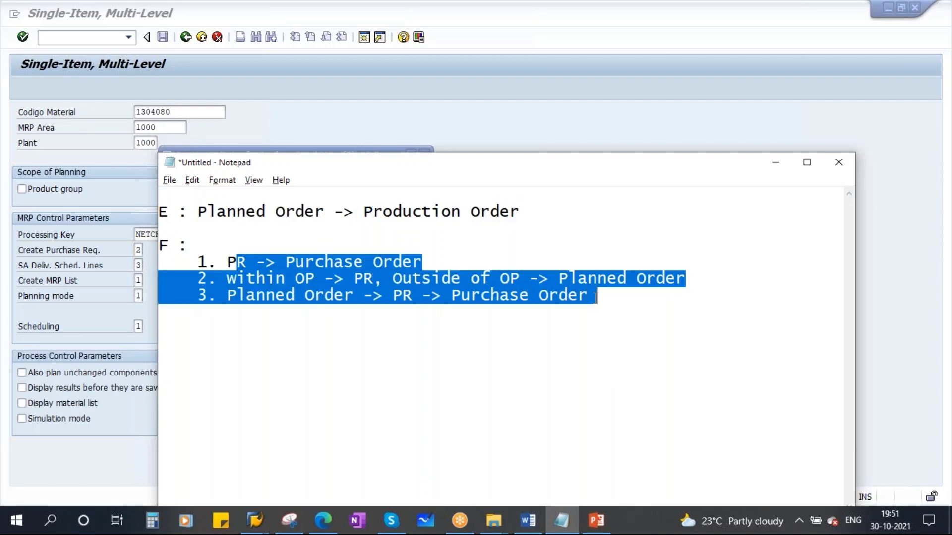
{"action": "left_click", "coordinate": [523, 323]}
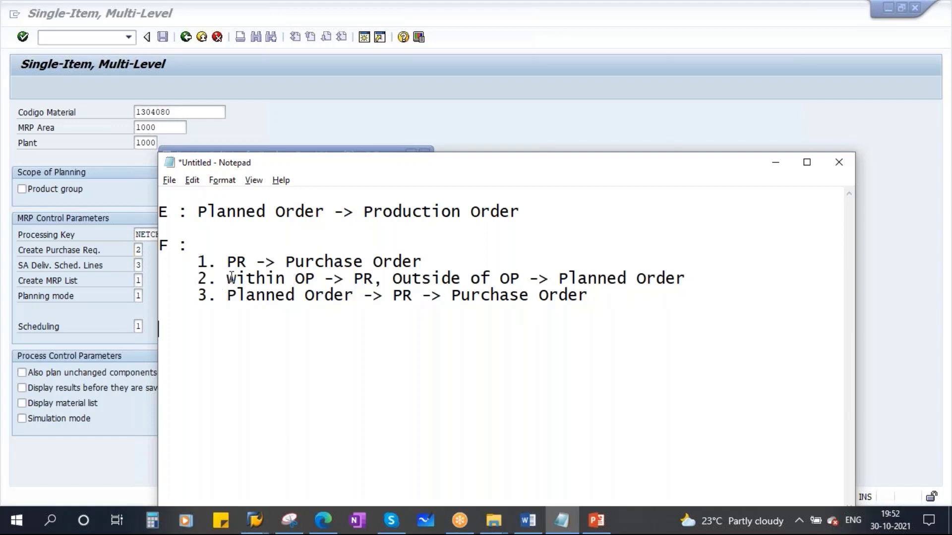
Switch to the Display Material session in SAP and close the leftover purchase requisition creation indicator list.
{"action": "left_click", "coordinate": [254, 520]}
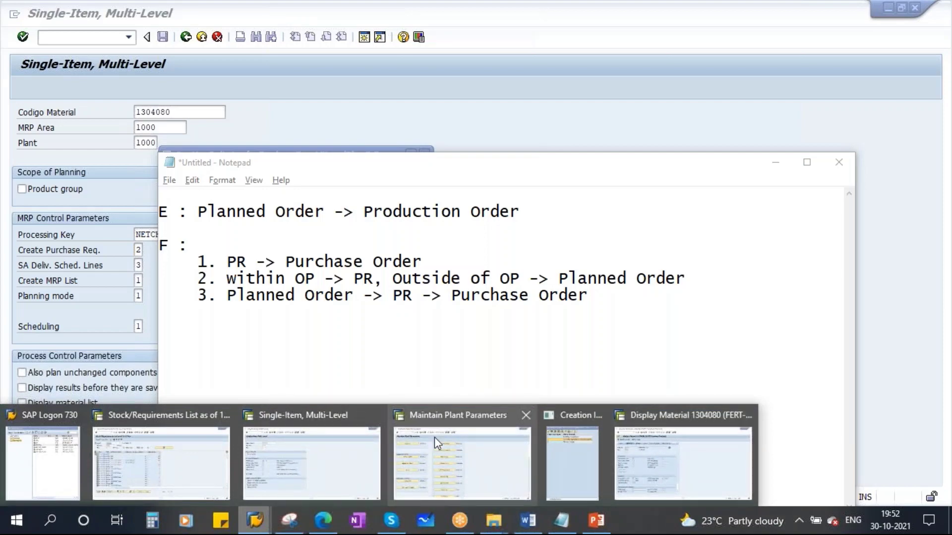
{"action": "left_click", "coordinate": [679, 461]}
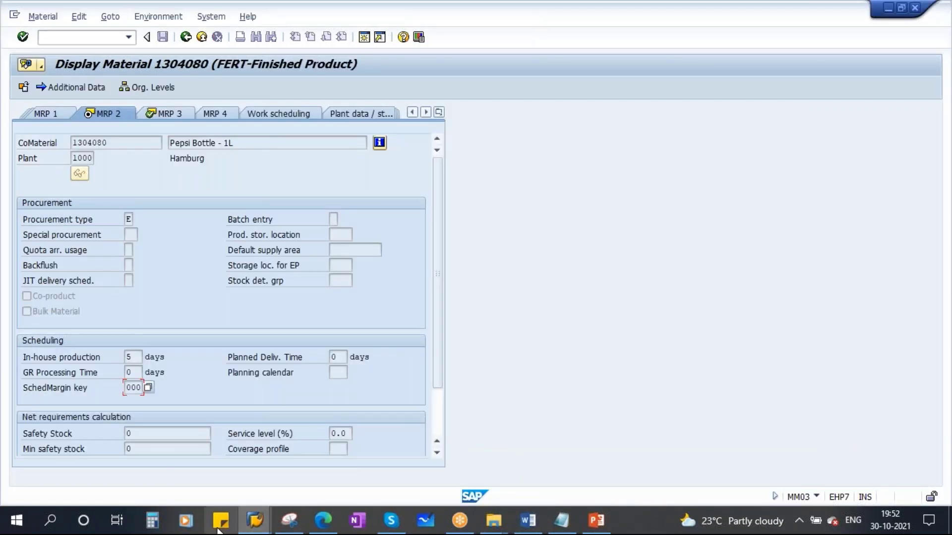
{"action": "mouse_move", "coordinate": [254, 521]}
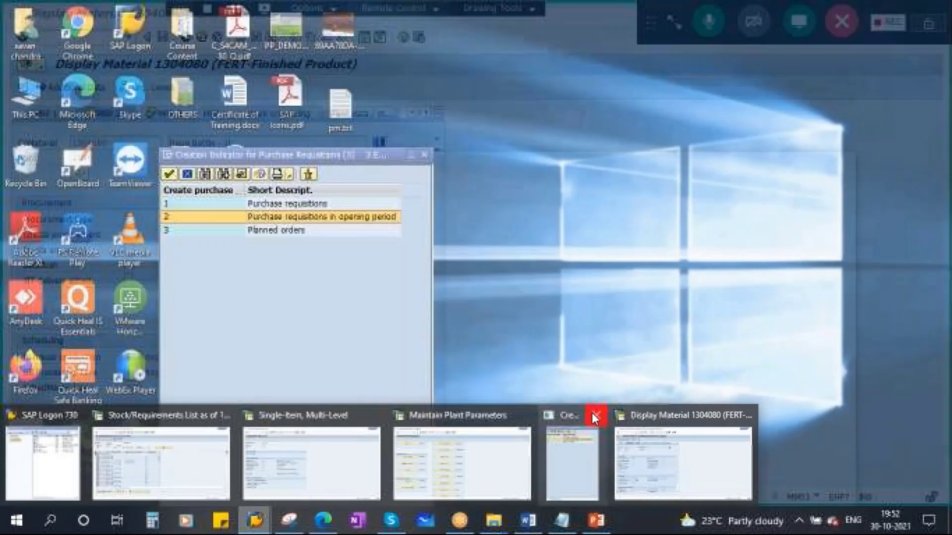
{"action": "left_click", "coordinate": [595, 417]}
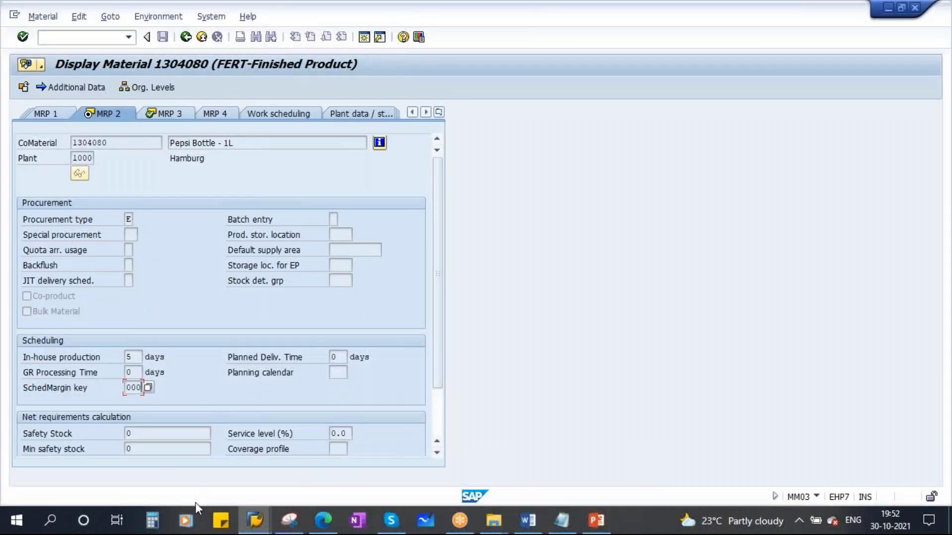
Switch to the Maintain Plant Parameters session, decline logging off and open MRP Live with transaction MD01N.
{"action": "mouse_move", "coordinate": [255, 521]}
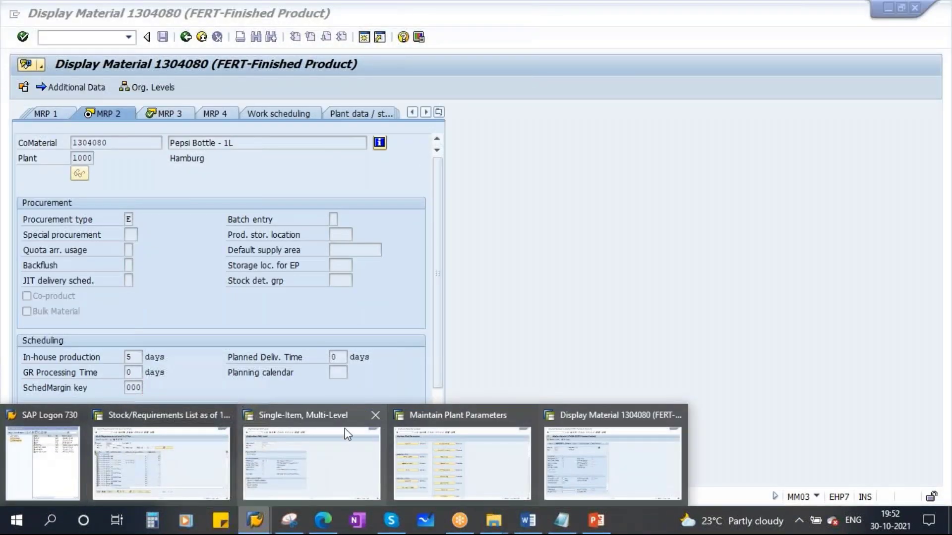
{"action": "mouse_move", "coordinate": [519, 412]}
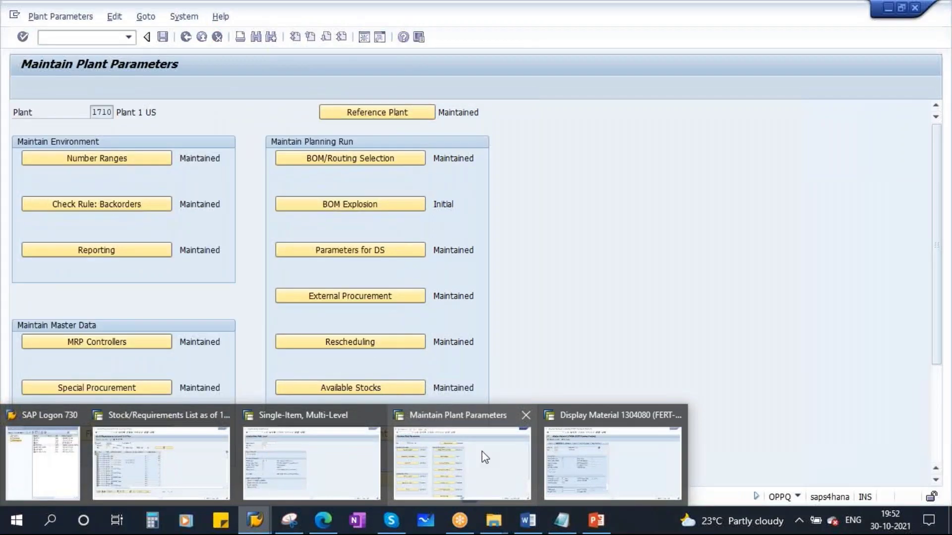
{"action": "left_click", "coordinate": [457, 447]}
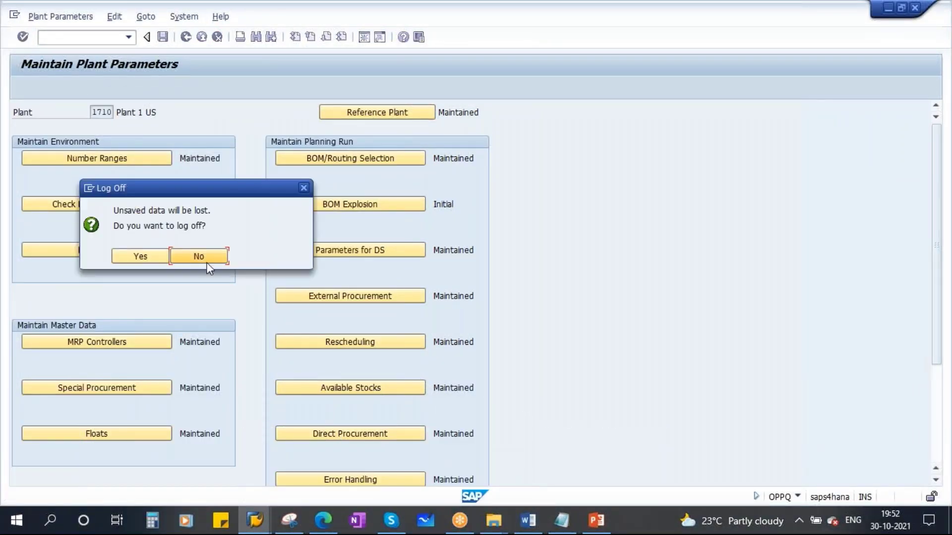
{"action": "left_click", "coordinate": [206, 262]}
{"action": "left_click", "coordinate": [70, 38]}
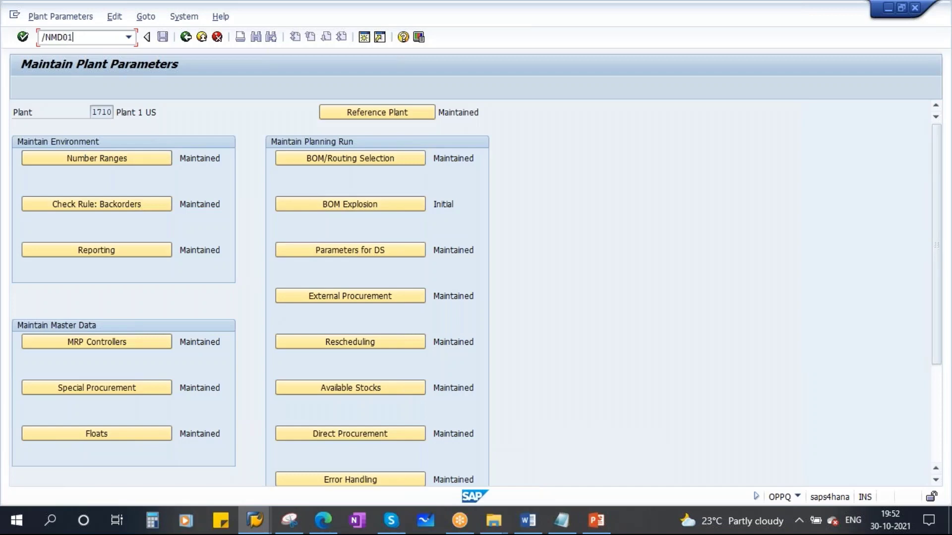
{"action": "key", "text": "Return"}
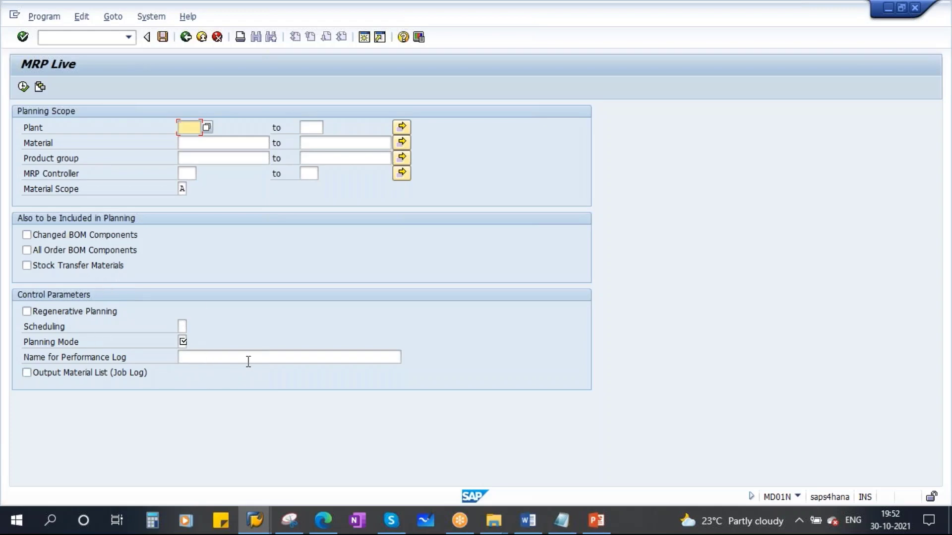
Return to Notepad and duplicate the complete E and F notes below the original block.
{"action": "left_click", "coordinate": [561, 520]}
{"action": "left_click_drag", "start_coordinate": [621, 306], "coordinate": [119, 209]}
{"action": "key", "text": "ctrl+c"}
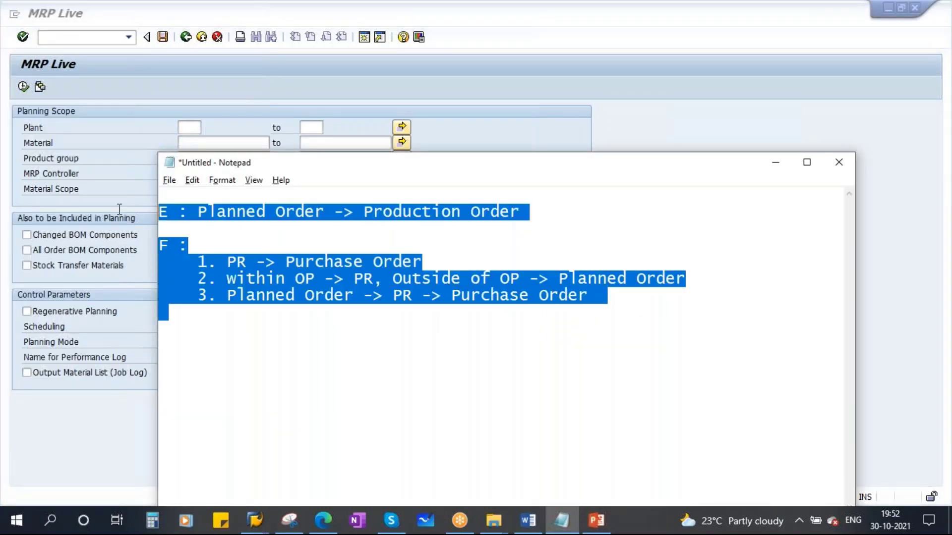
{"action": "left_click", "coordinate": [619, 296]}
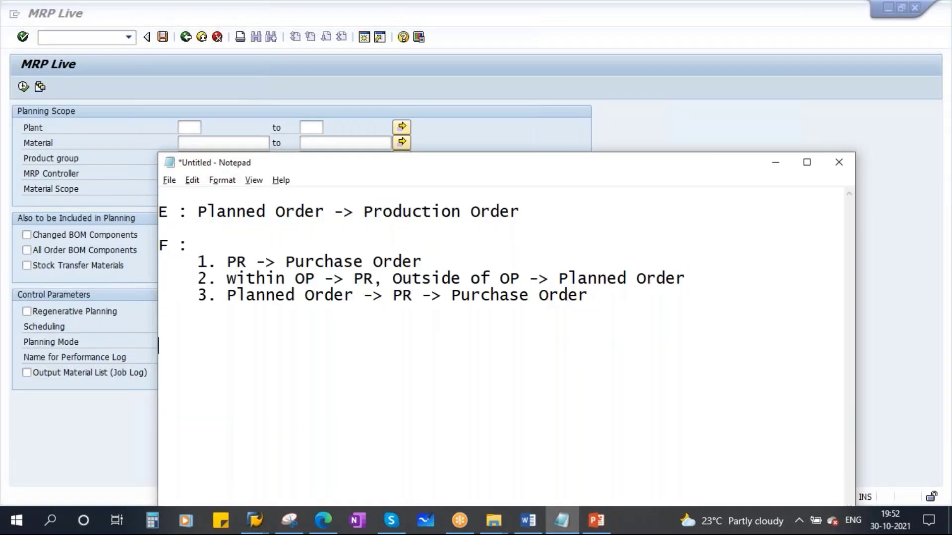
{"action": "key", "text": "ctrl+v"}
Label the first block of notes "ECC" and the second block "S/4HANA", adding space between the two.
{"action": "left_click", "coordinate": [209, 193]}
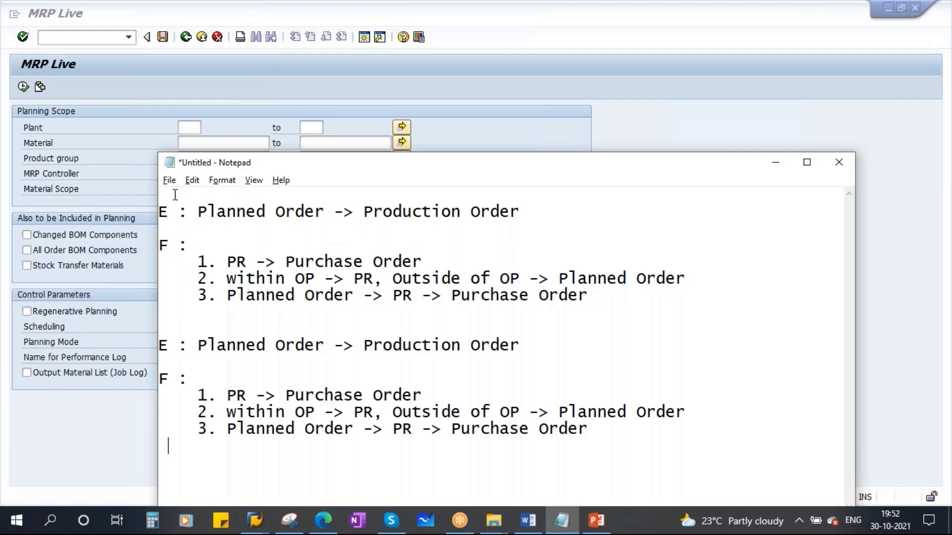
{"action": "type", "text": "ECC"}
{"action": "left_click", "coordinate": [169, 329]}
{"action": "key", "text": "Return"}
{"action": "key", "text": "Return"}
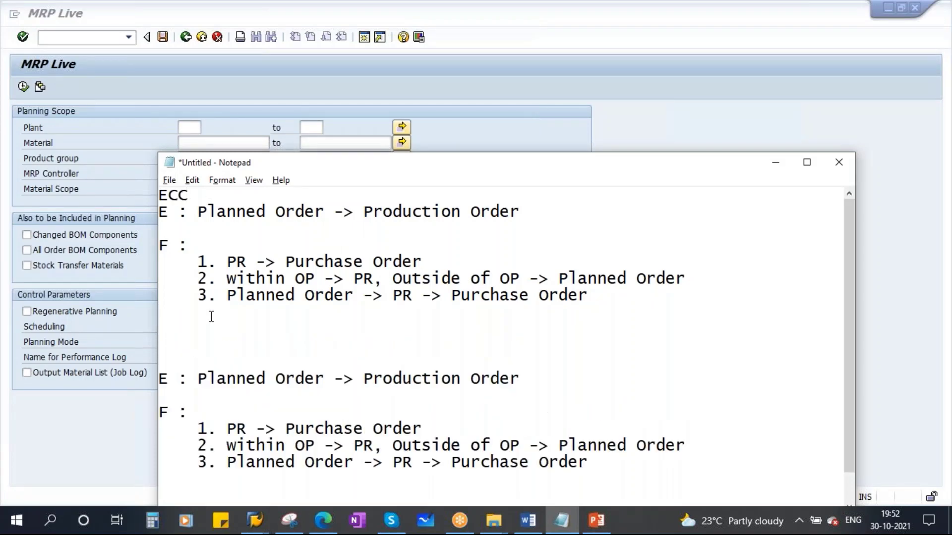
{"action": "type", "text": "S/4HANA"}
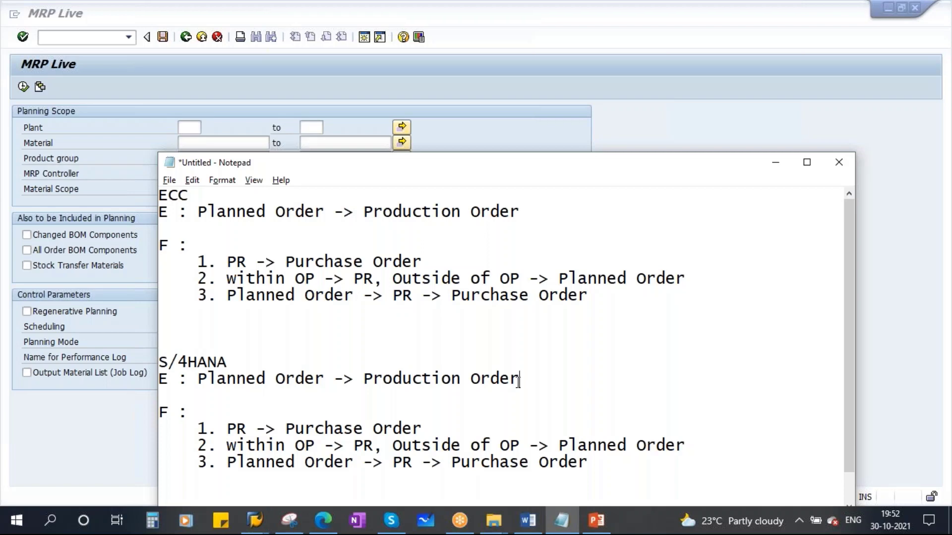
Reduce the S/4HANA block's F entry to "PR -> Purchase Order" directly below the E line, removing options 2 and 3.
{"action": "key", "text": "Delete"}
{"action": "left_click", "coordinate": [198, 399]}
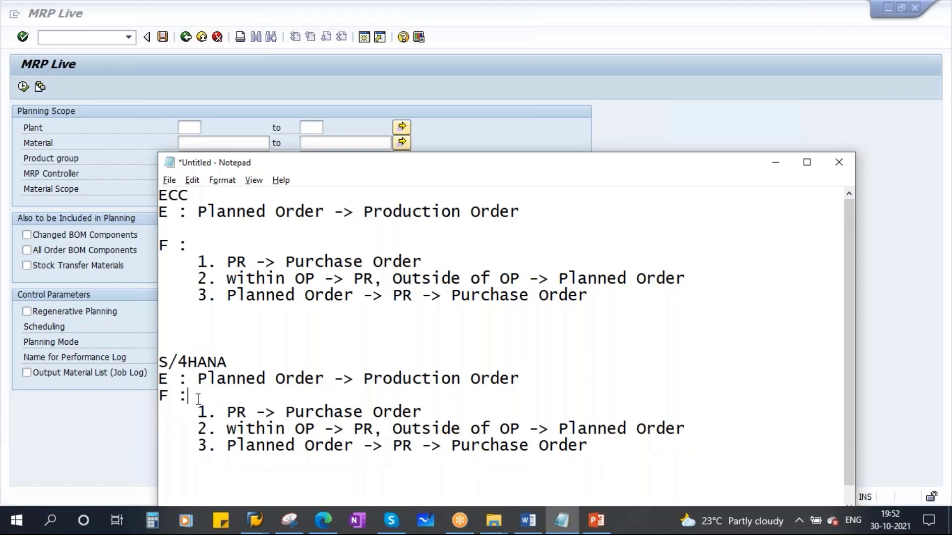
{"action": "key", "text": "Delete"}
{"action": "key", "text": "Delete"}
{"action": "key", "text": "Delete"}
{"action": "key", "text": "Delete"}
{"action": "key", "text": "Delete"}
{"action": "key", "text": "Delete"}
{"action": "key", "text": "Delete"}
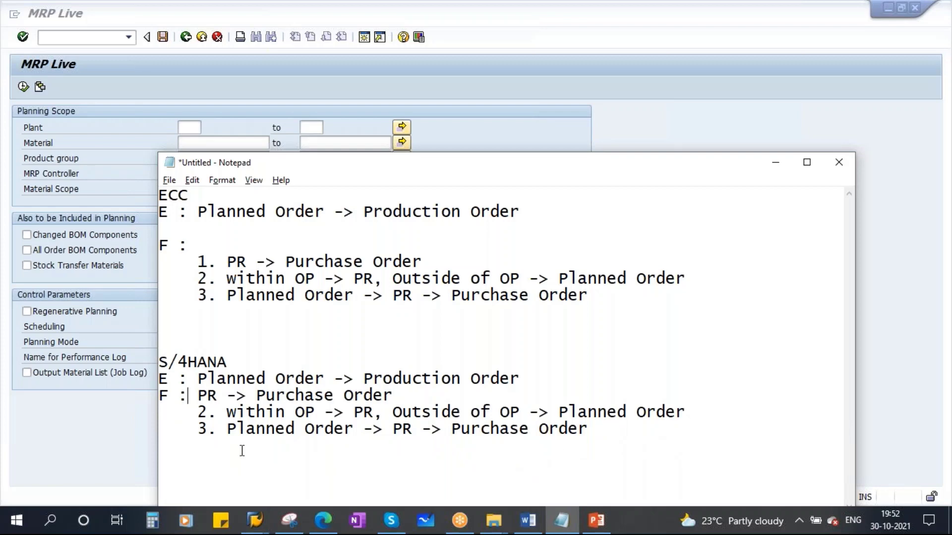
{"action": "left_click_drag", "start_coordinate": [198, 412], "coordinate": [602, 429]}
{"action": "key", "text": "Delete"}
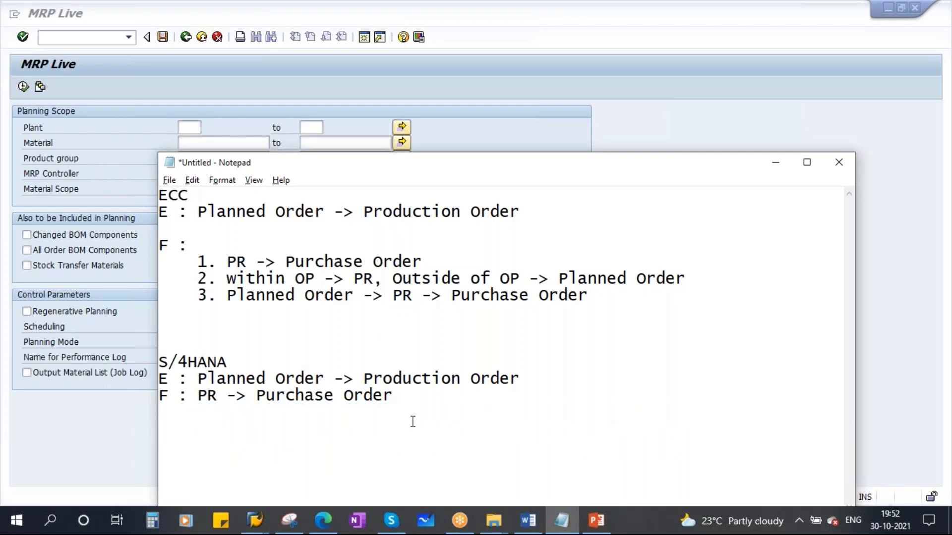
Highlight the S/4HANA notes, minimize Notepad and enable Regenerative Planning in MRP Live.
{"action": "left_click_drag", "start_coordinate": [394, 396], "coordinate": [159, 347]}
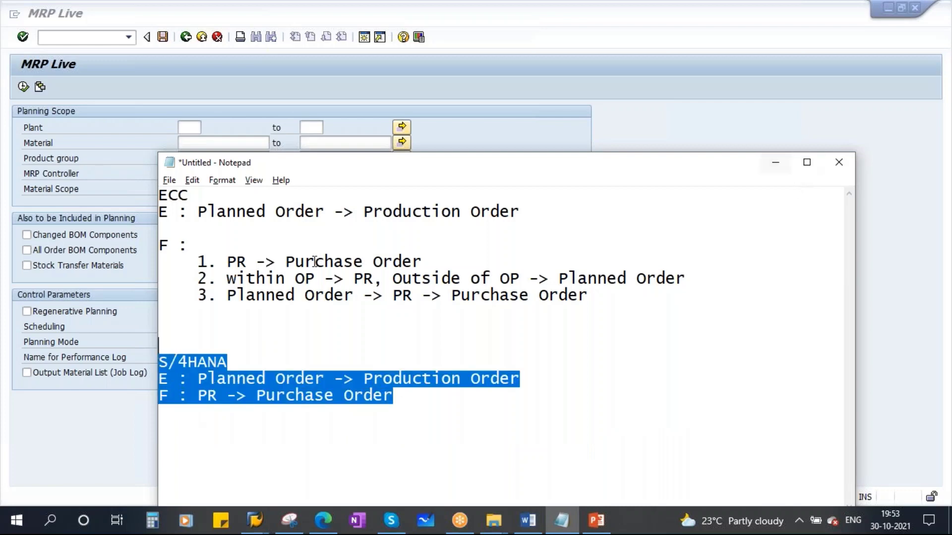
{"action": "left_click", "coordinate": [775, 163]}
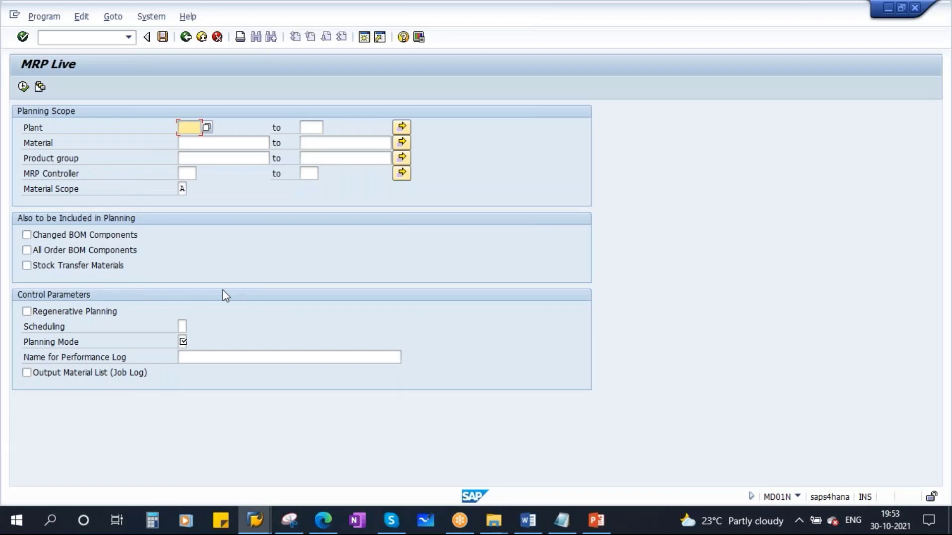
{"action": "left_click", "coordinate": [27, 312]}
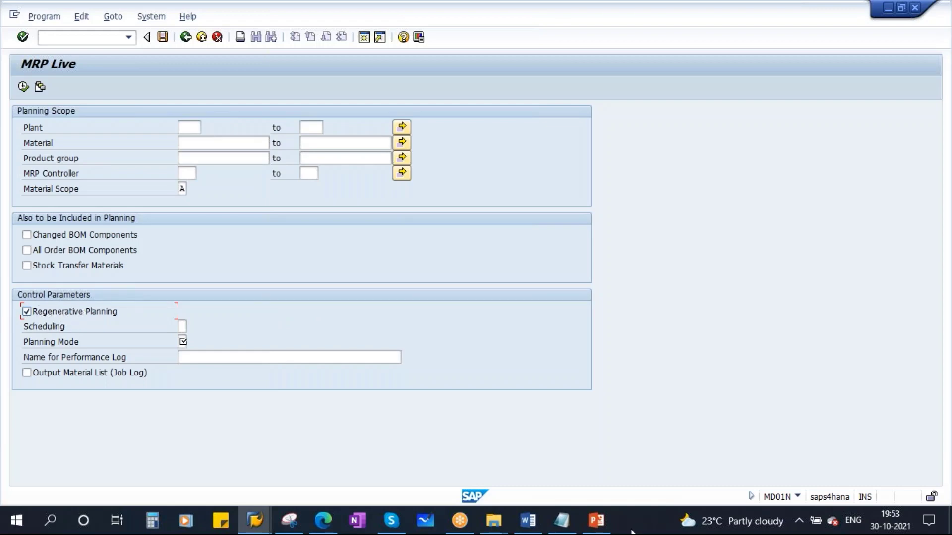
View the MRP control parameters slide in PowerPoint, and set SA Deliv. Sched. Lines to 1 (No schedule lines) in the MD02 session.
{"action": "left_click", "coordinate": [596, 521]}
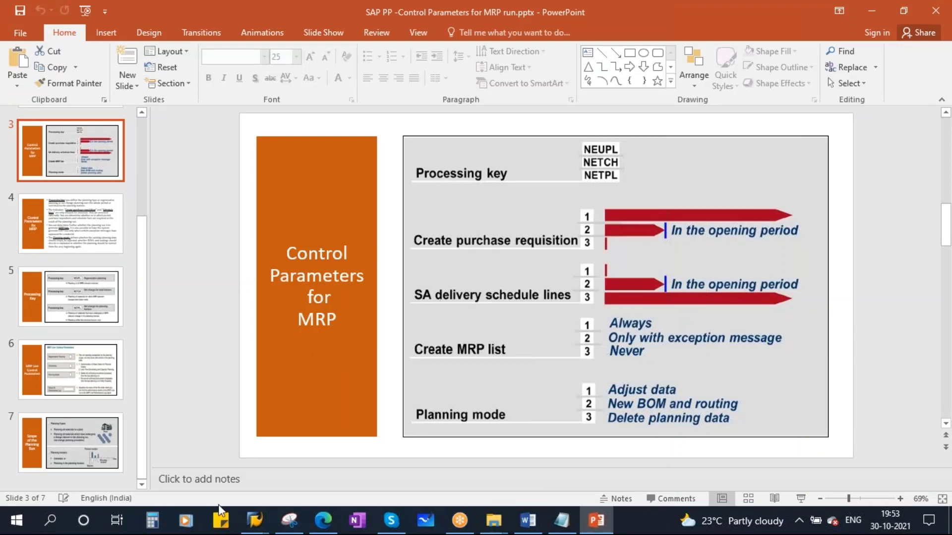
{"action": "mouse_move", "coordinate": [255, 520]}
{"action": "left_click", "coordinate": [322, 440]}
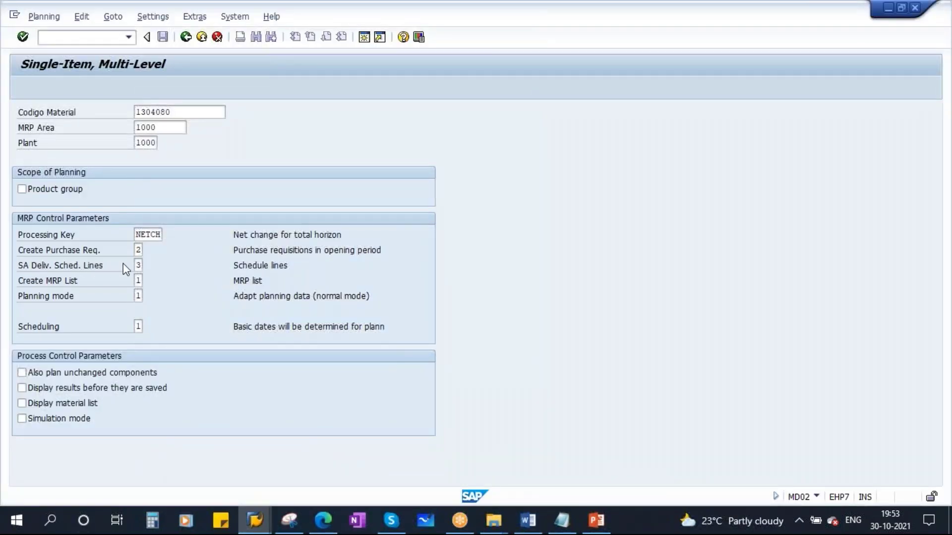
{"action": "left_click", "coordinate": [139, 266]}
{"action": "left_click", "coordinate": [147, 267]}
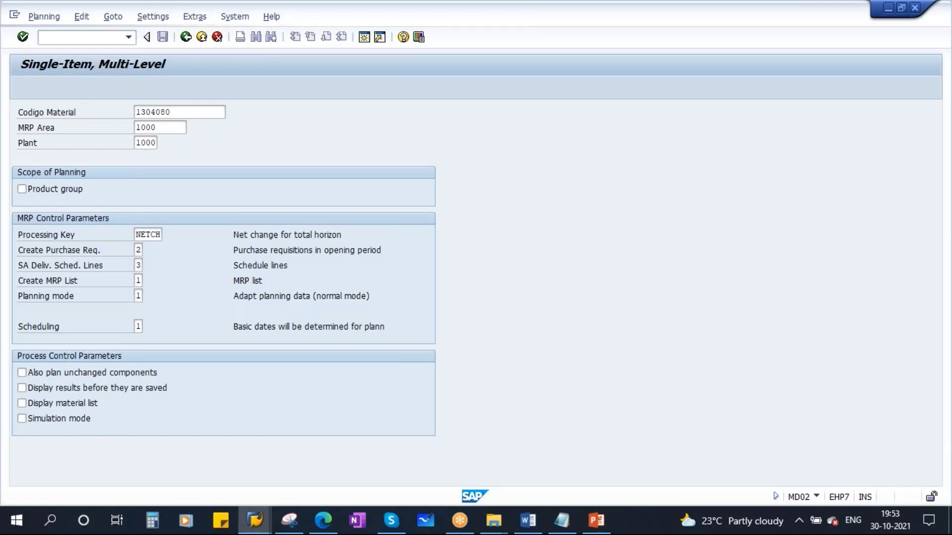
{"action": "left_click_drag", "start_coordinate": [109, 105], "coordinate": [249, 201]}
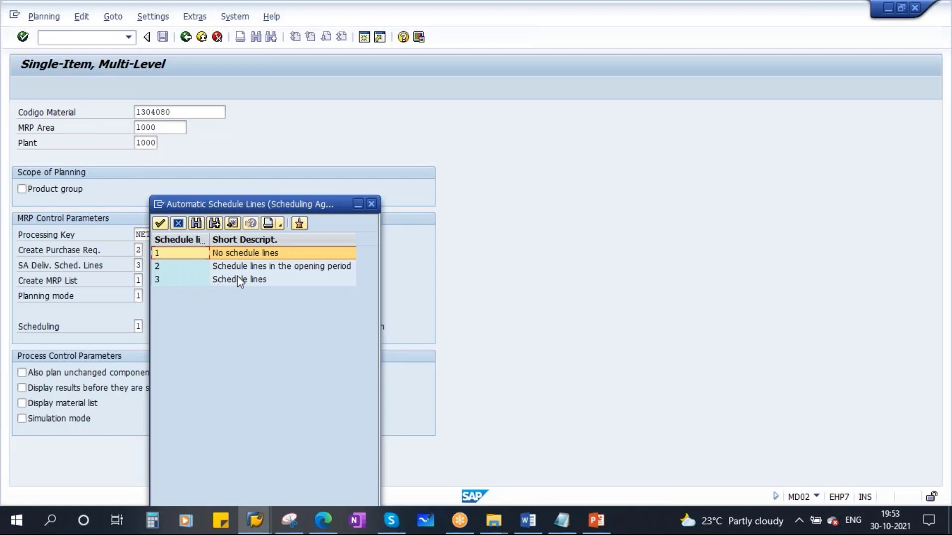
{"action": "double_click", "coordinate": [233, 253]}
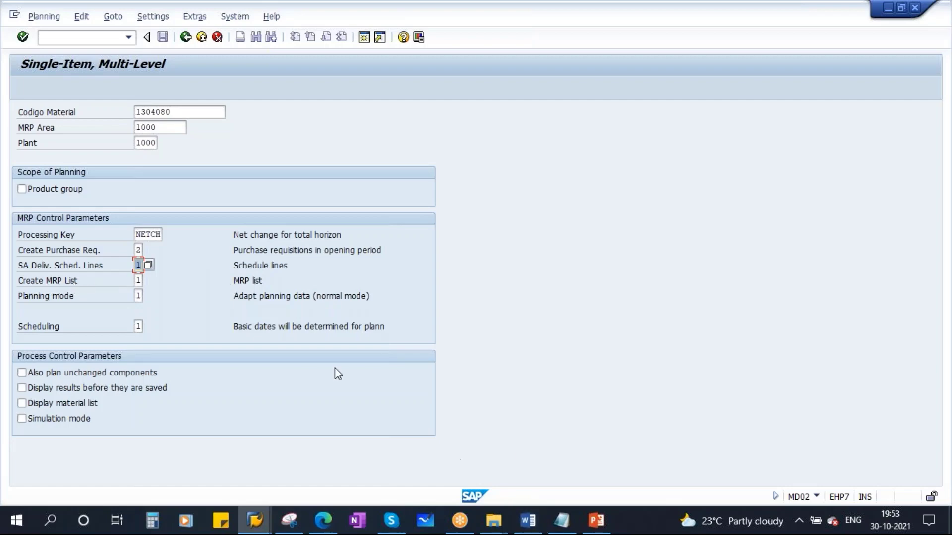
Highlight the MRP list description in MD02 and "Analyzing MRP results" in the Word syllabus, and return to the MD02 screen.
{"action": "left_click_drag", "start_coordinate": [234, 280], "coordinate": [281, 282]}
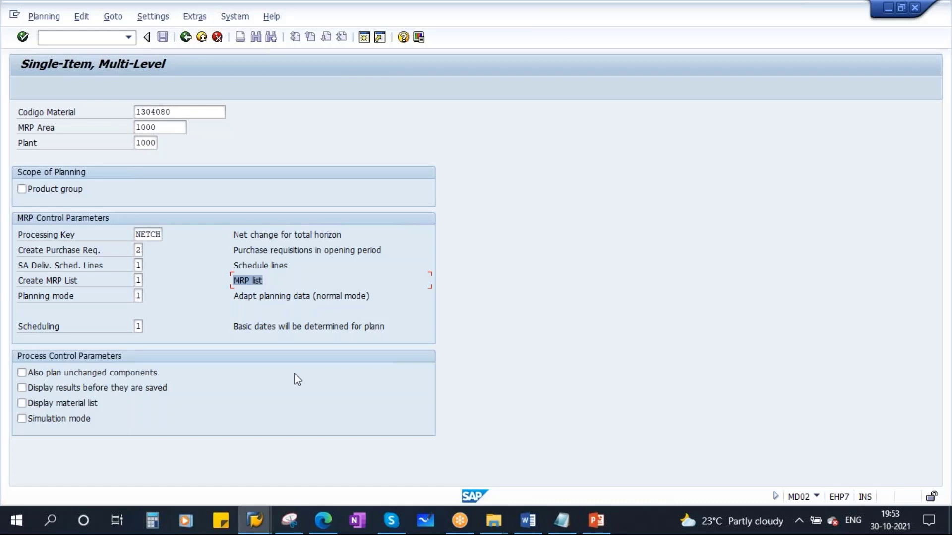
{"action": "left_click", "coordinate": [538, 528]}
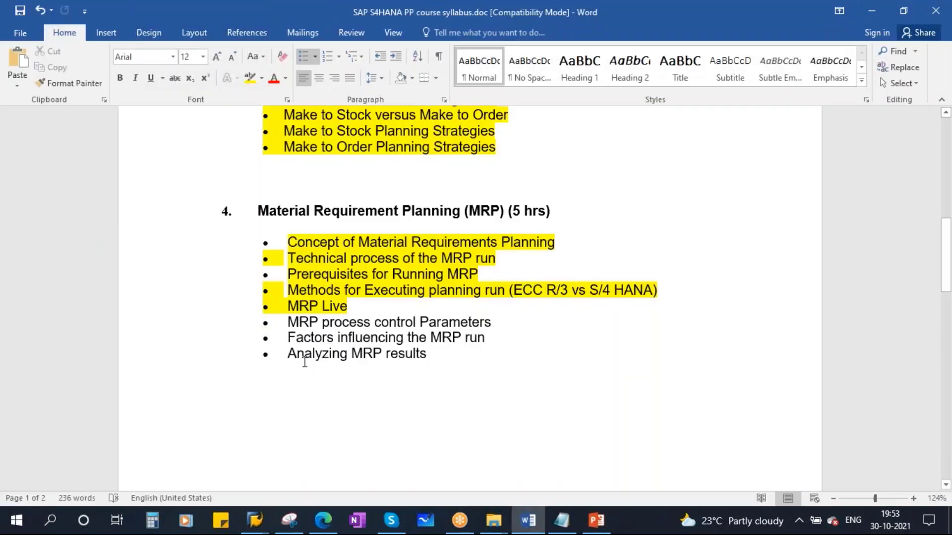
{"action": "triple_click", "coordinate": [288, 356]}
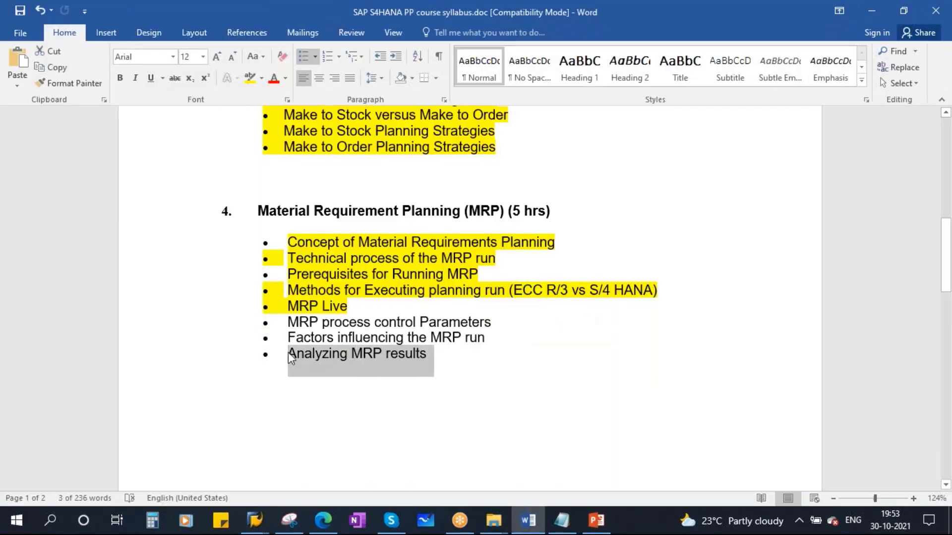
{"action": "left_click_drag", "start_coordinate": [293, 356], "coordinate": [436, 359]}
{"action": "key", "text": "alt+Tab"}
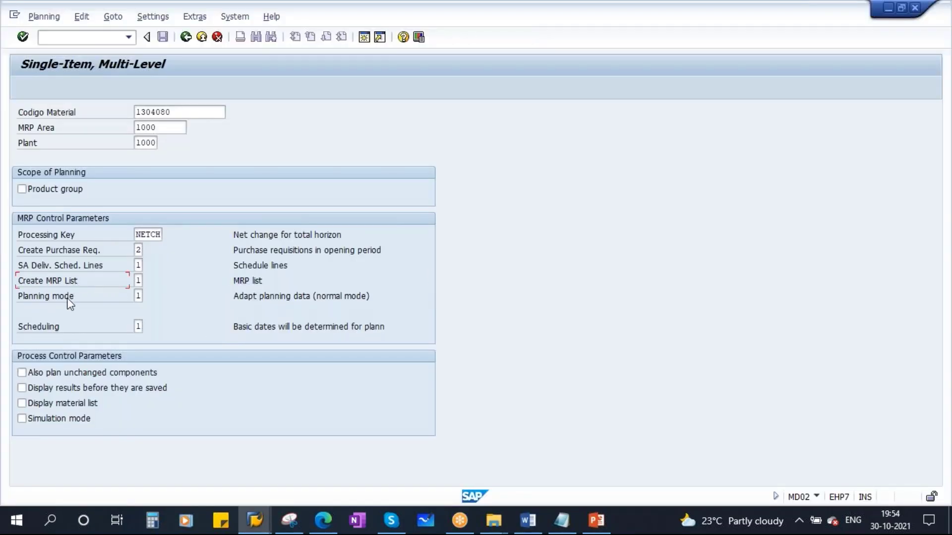
View the Planning Mode options on the MRP Live Control Parameters slide in PowerPoint after selecting Planning mode in MD02.
{"action": "left_click", "coordinate": [138, 296]}
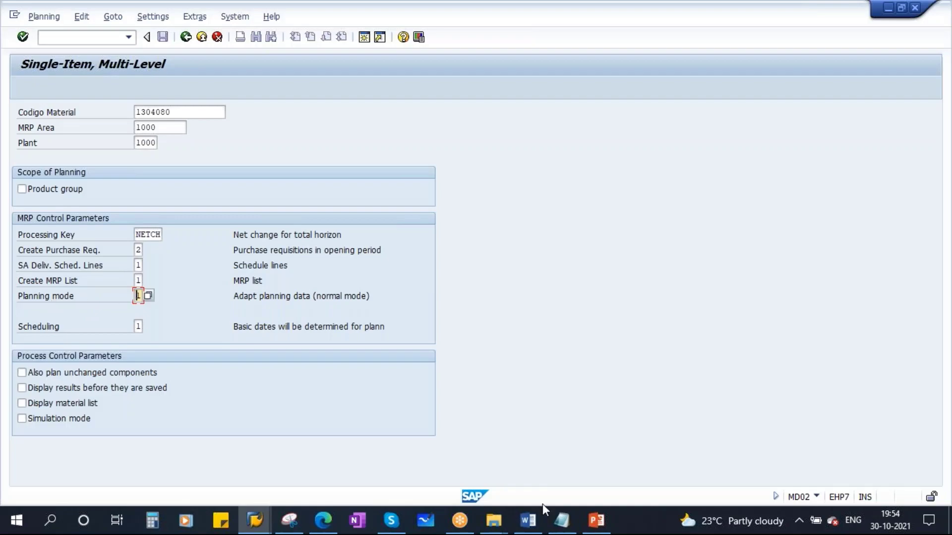
{"action": "left_click", "coordinate": [595, 520]}
{"action": "left_click", "coordinate": [79, 380]}
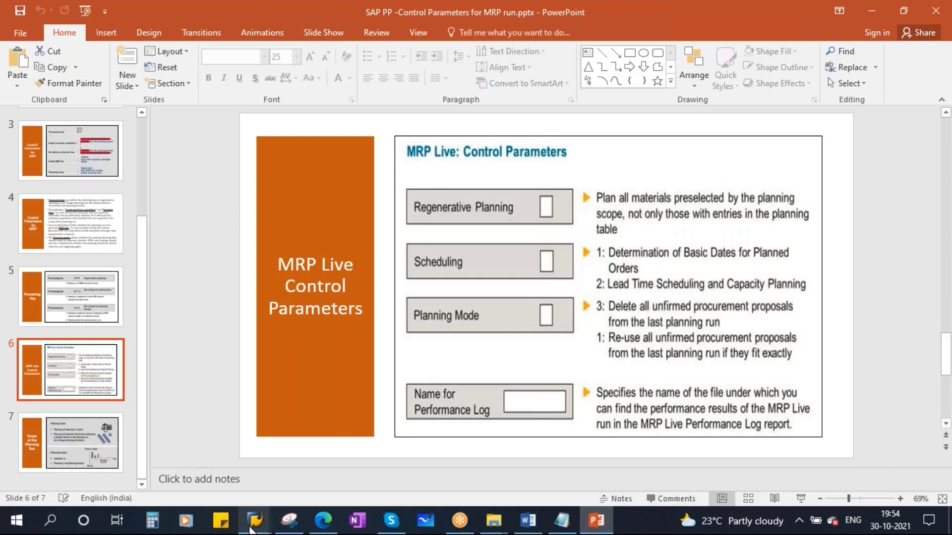
Return to SAP, close the Display Material session and bring up the Stock/Requirements List session.
{"action": "mouse_move", "coordinate": [254, 521]}
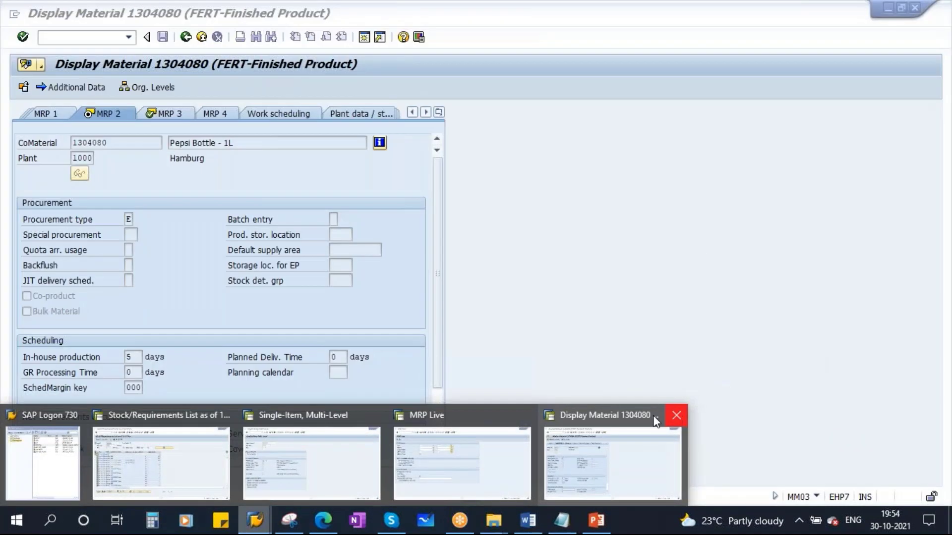
{"action": "left_click", "coordinate": [676, 416]}
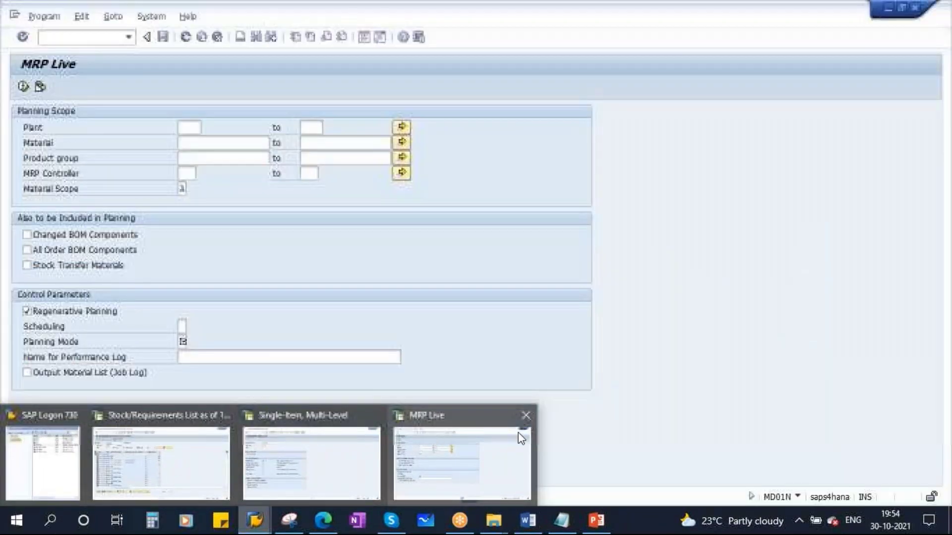
{"action": "left_click", "coordinate": [194, 436]}
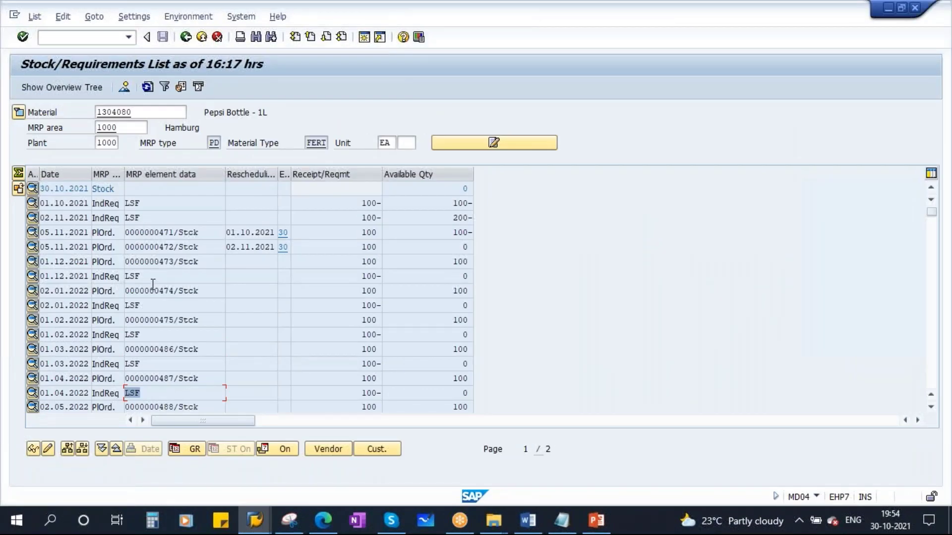
Delete material 1304080's planned independent requirements through the 01.10.2021 LSF element, save, and refresh the stock/requirements list.
{"action": "double_click", "coordinate": [135, 207]}
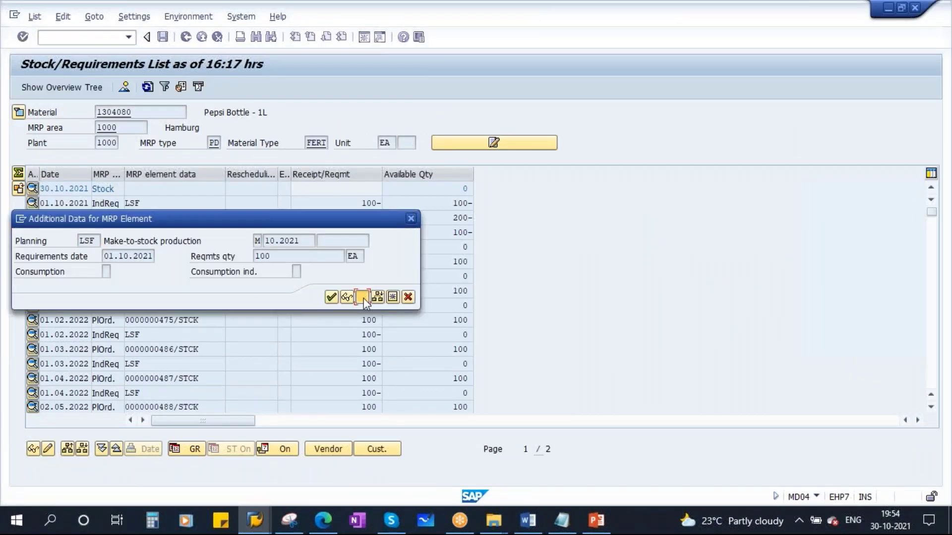
{"action": "left_click", "coordinate": [364, 299]}
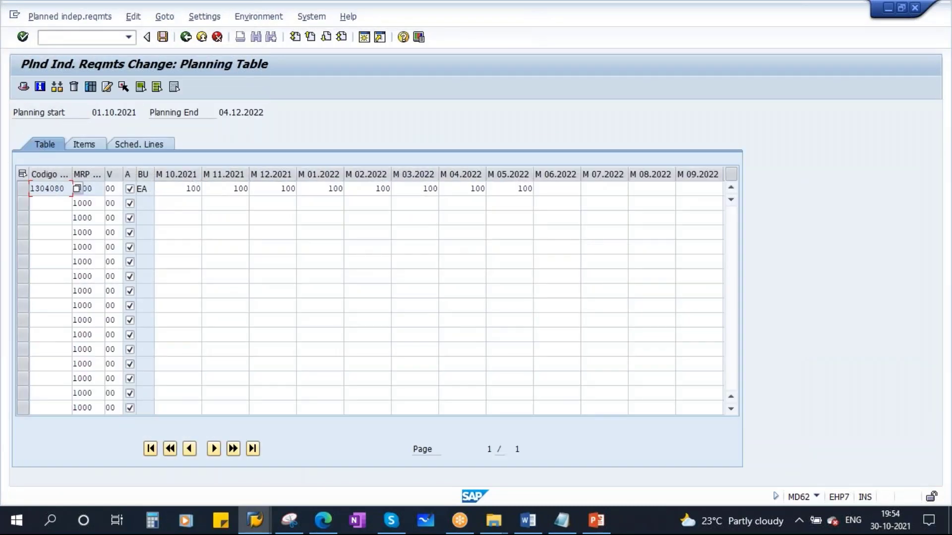
{"action": "left_click", "coordinate": [23, 189]}
{"action": "left_click", "coordinate": [74, 87]}
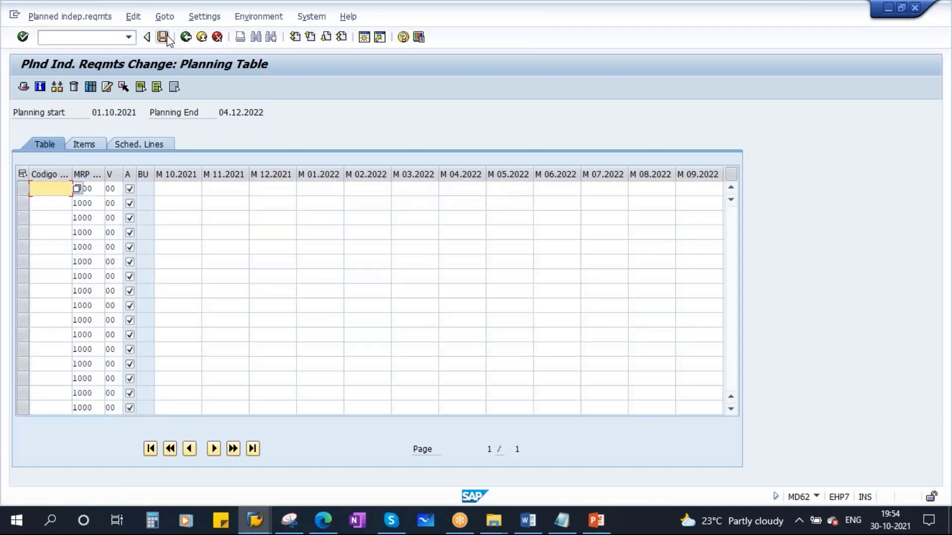
{"action": "left_click", "coordinate": [163, 37]}
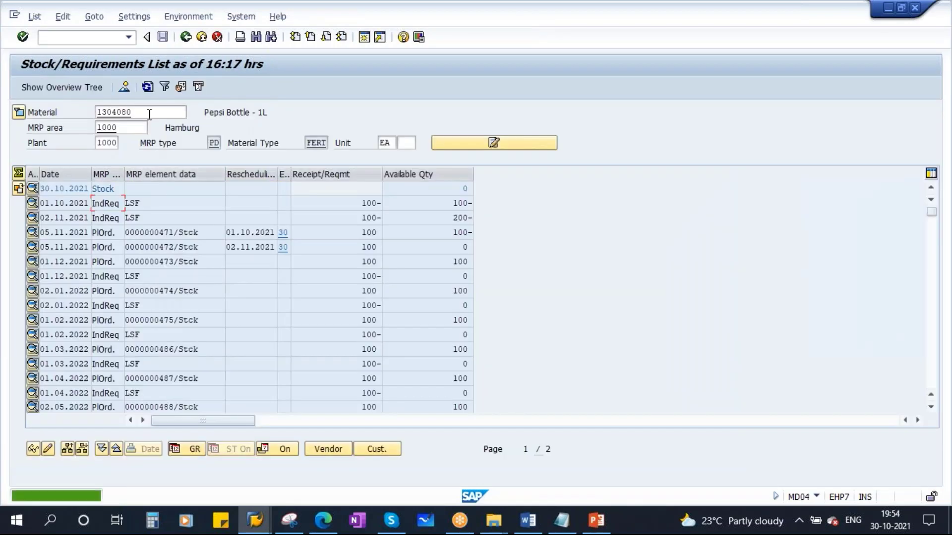
{"action": "left_click", "coordinate": [147, 88]}
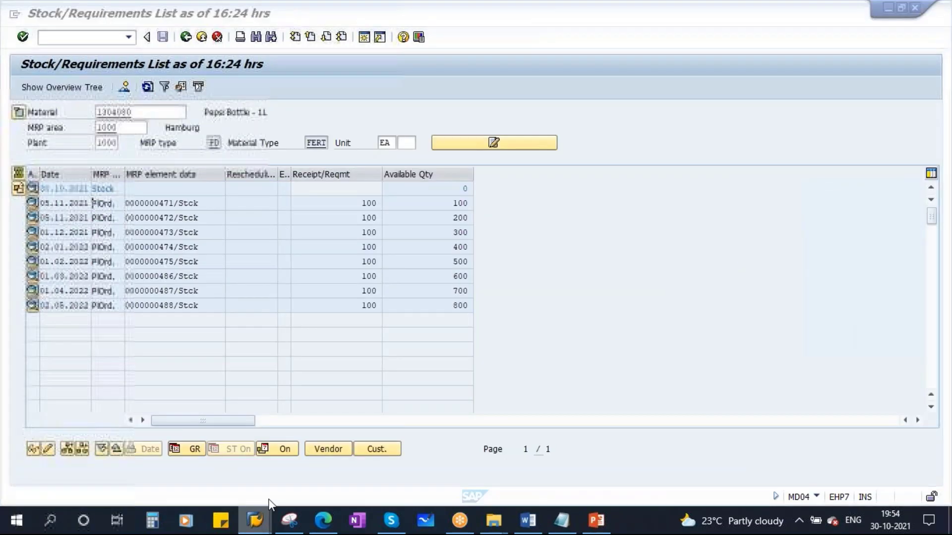
Run MD02 planning for material 1304080 with NETCH and planning mode 1, and refresh the stock/requirements list.
{"action": "mouse_move", "coordinate": [258, 518]}
{"action": "left_click", "coordinate": [324, 438]}
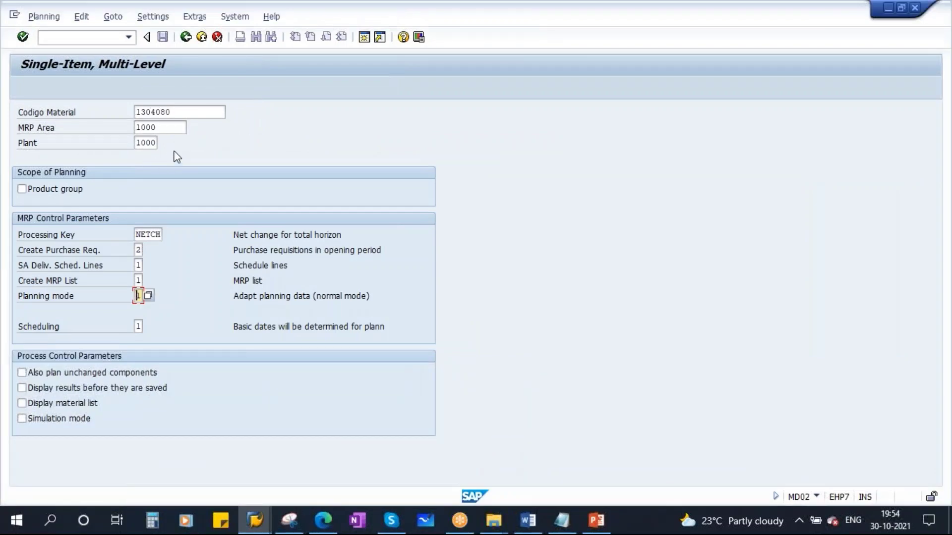
{"action": "key", "text": "Return"}
{"action": "key", "text": "Return"}
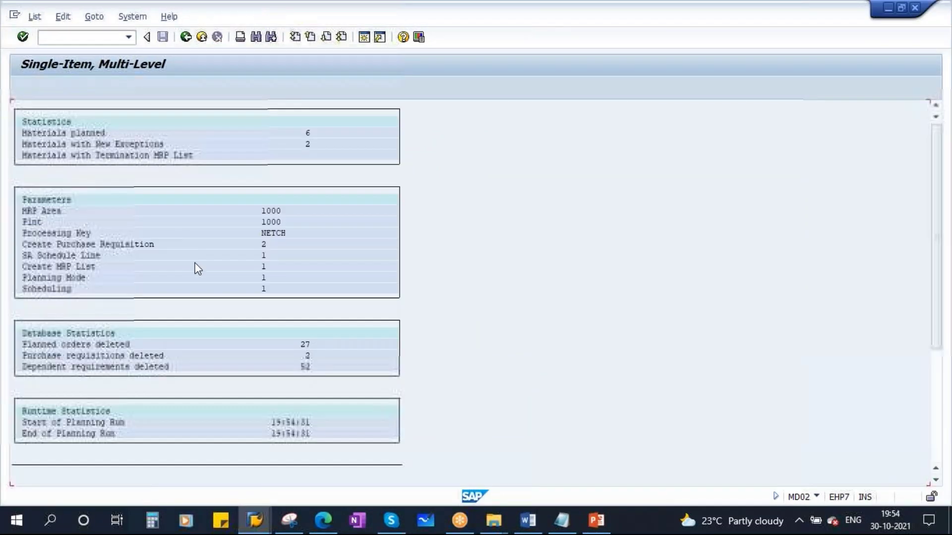
{"action": "key", "text": "alt+Tab"}
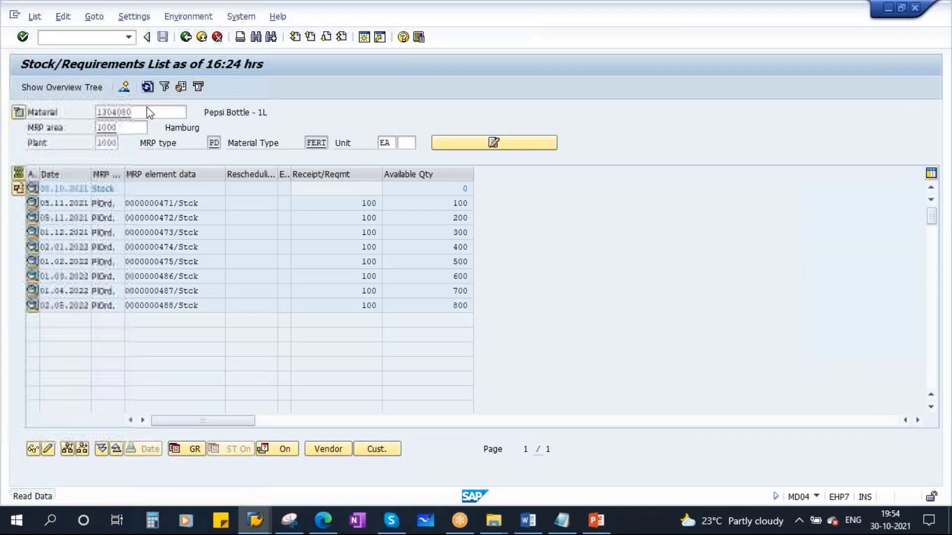
{"action": "key", "text": "Return"}
Open the MD61 planning table for material 1304080 in the MD02 session to create planned independent requirements.
{"action": "mouse_move", "coordinate": [255, 520]}
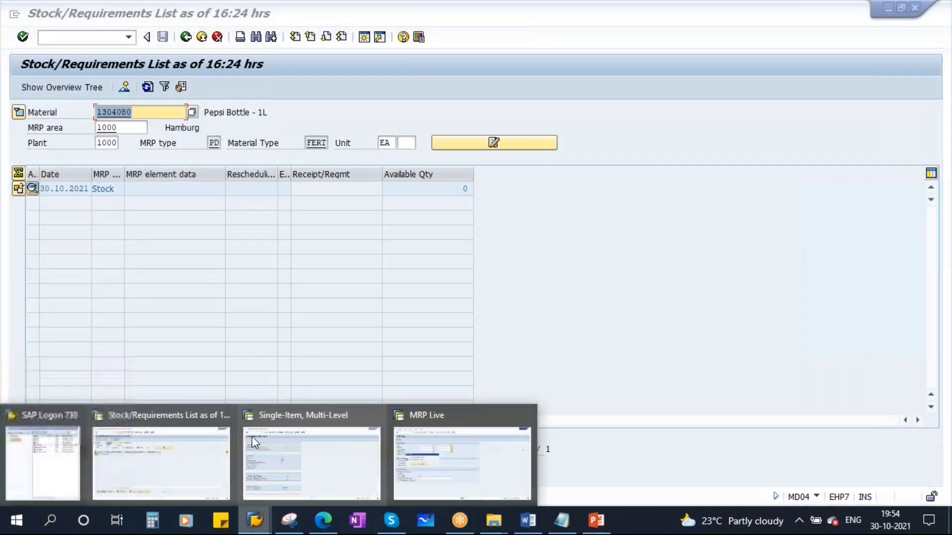
{"action": "left_click", "coordinate": [325, 435]}
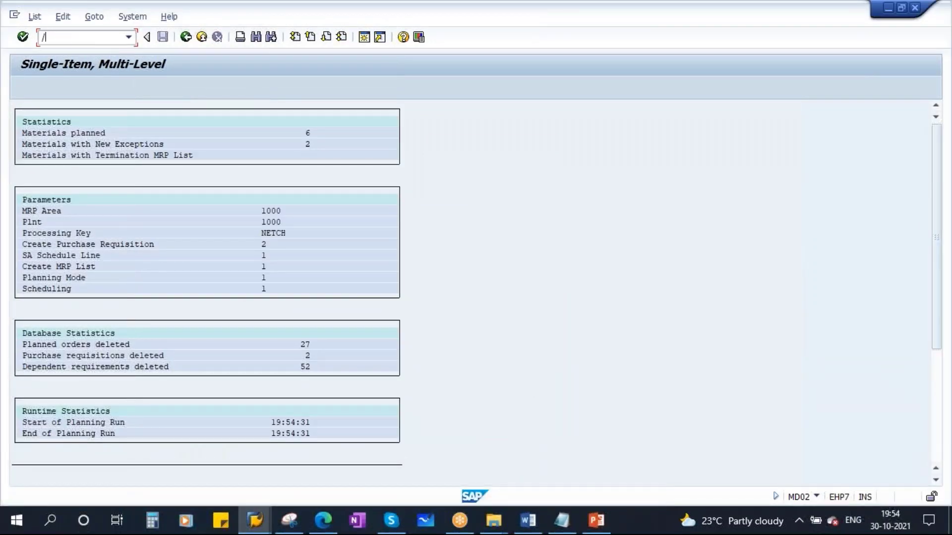
{"action": "type", "text": "/NMD0"}
{"action": "type", "text": "1"}
{"action": "key", "text": "Return"}
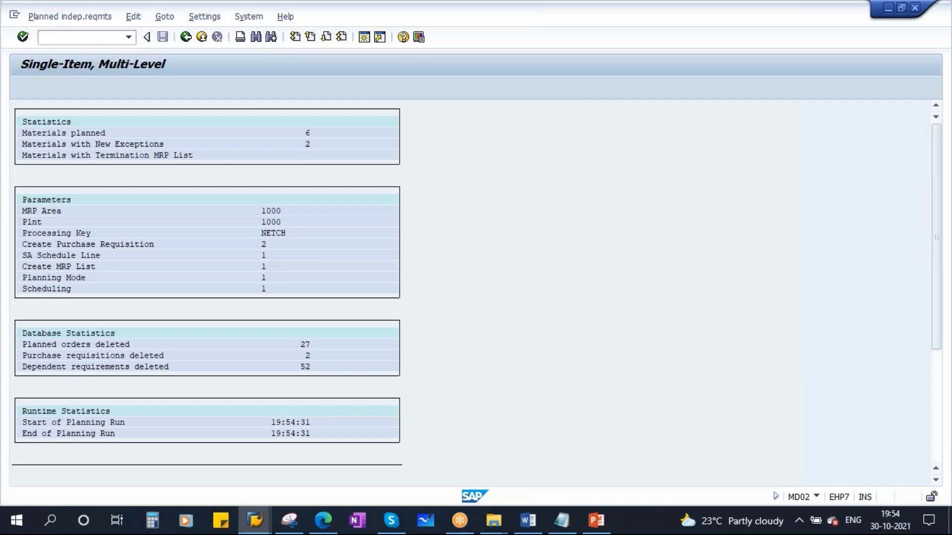
{"action": "key", "text": "Return"}
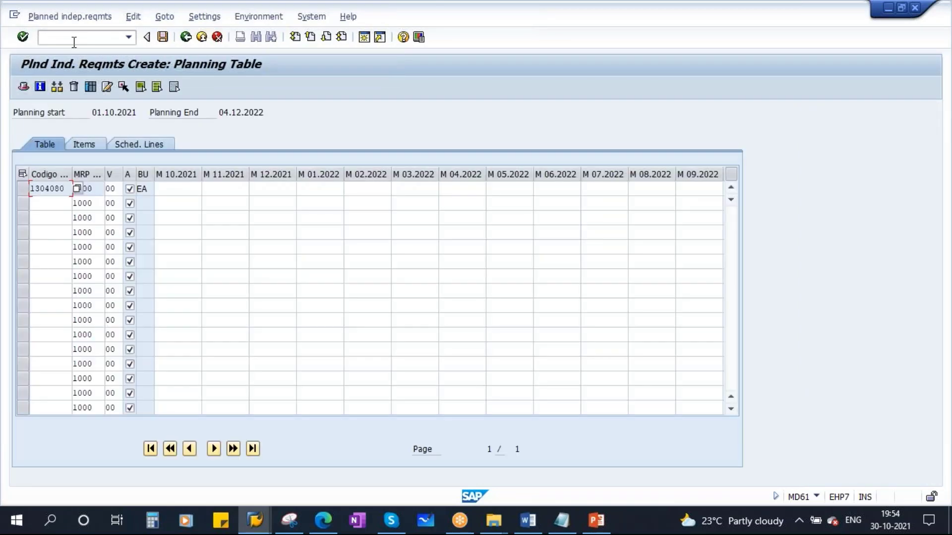
Enter planned independent requirements of 100 each for months 11.2021 and 12.2021, and save them.
{"action": "left_click", "coordinate": [231, 188]}
{"action": "type", "text": "100"}
{"action": "key", "text": "Tab"}
{"action": "type", "text": "13"}
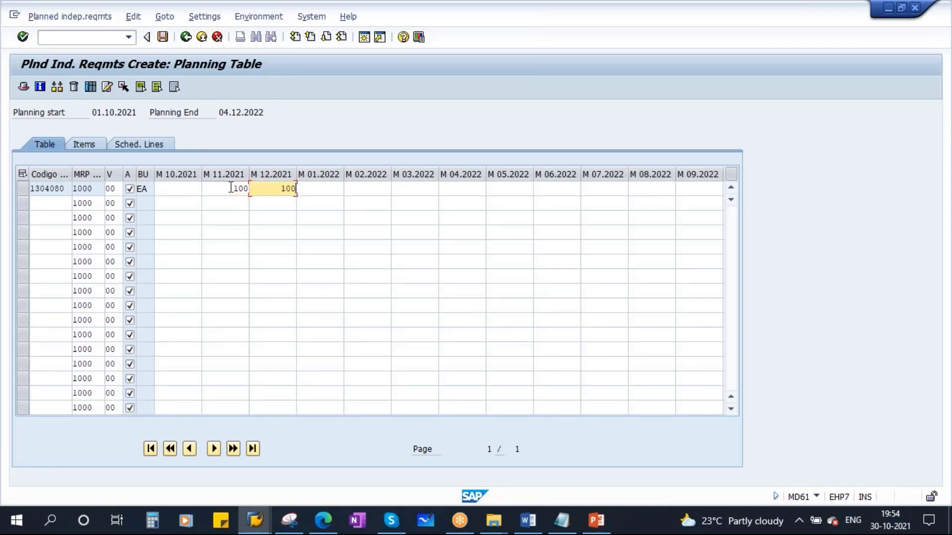
{"action": "type", "text": "040"}
{"action": "left_click", "coordinate": [163, 36]}
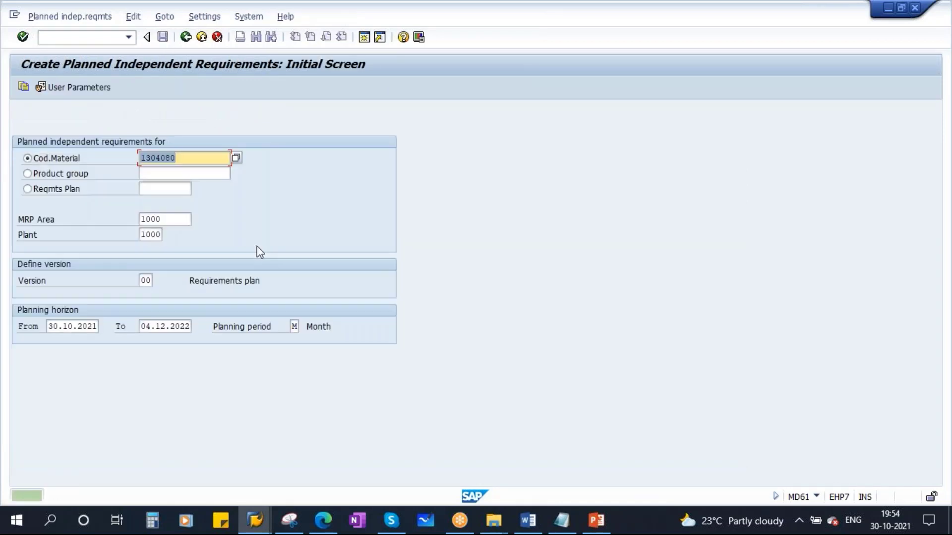
Log off the MRP Live session and refresh the stock/requirements list for material 1304080.
{"action": "left_click", "coordinate": [254, 519]}
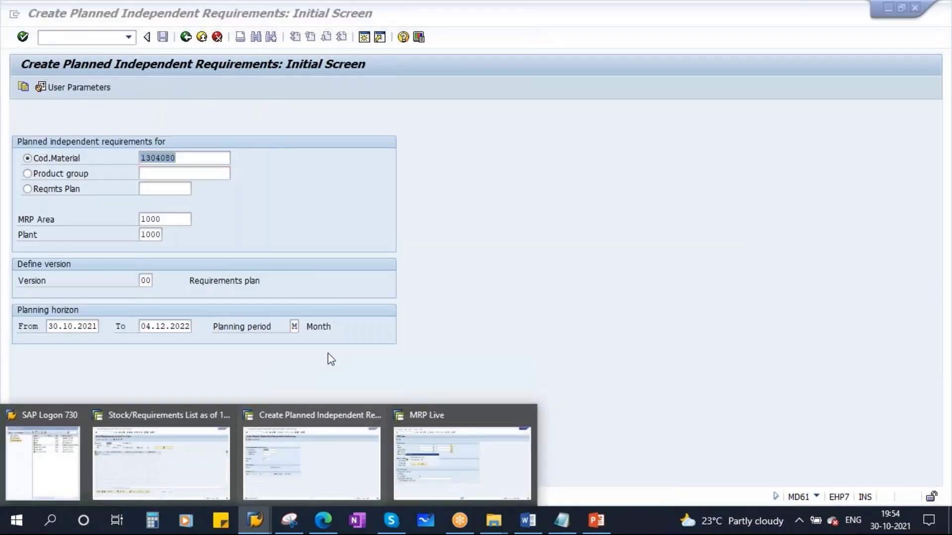
{"action": "left_click", "coordinate": [398, 439]}
{"action": "left_click", "coordinate": [139, 256]}
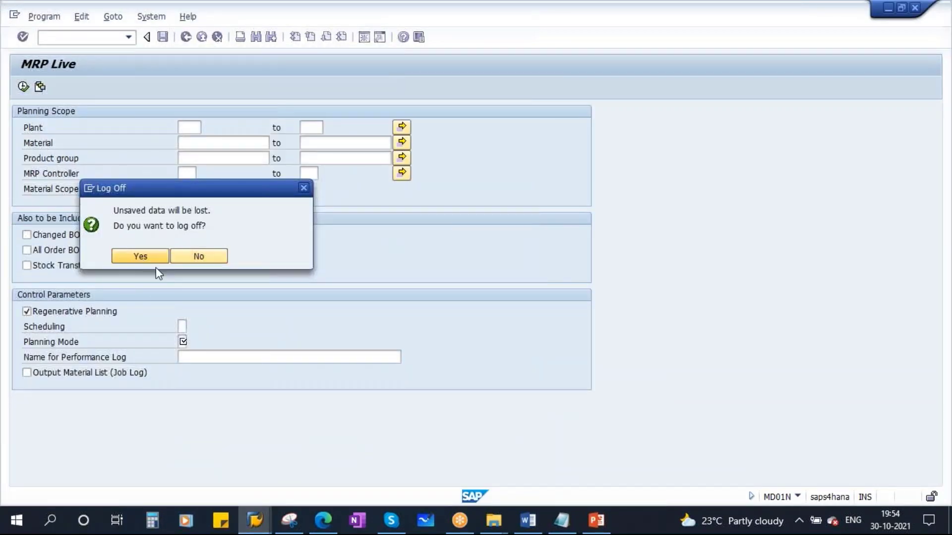
{"action": "left_click", "coordinate": [254, 520]}
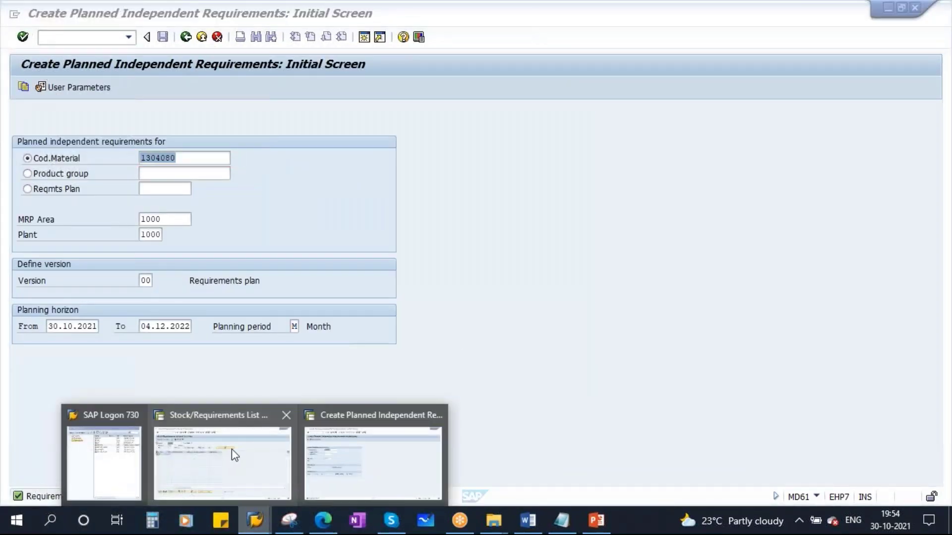
{"action": "left_click", "coordinate": [231, 449]}
{"action": "left_click", "coordinate": [147, 87]}
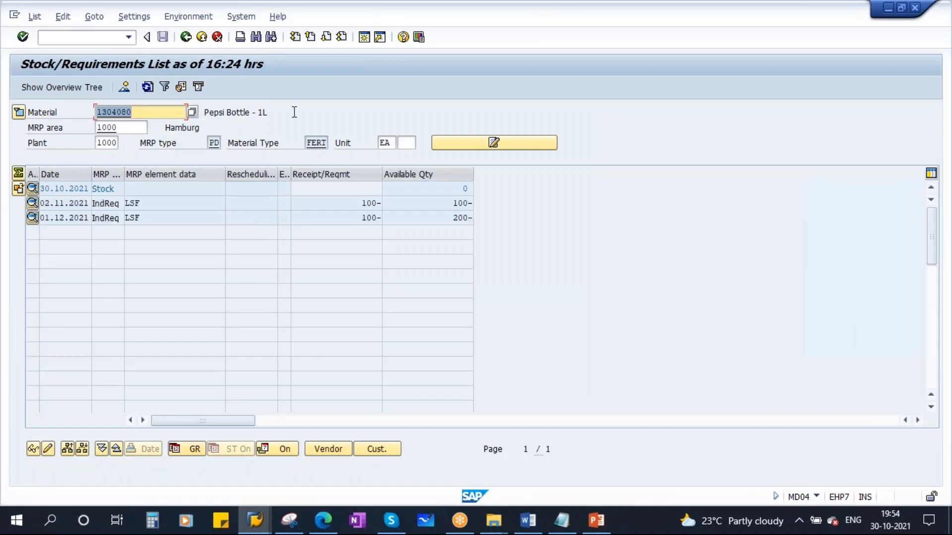
Run MD02 in a new session for material 1304080 with the default control parameters, and refresh the stock/requirements list.
{"action": "left_click", "coordinate": [367, 37]}
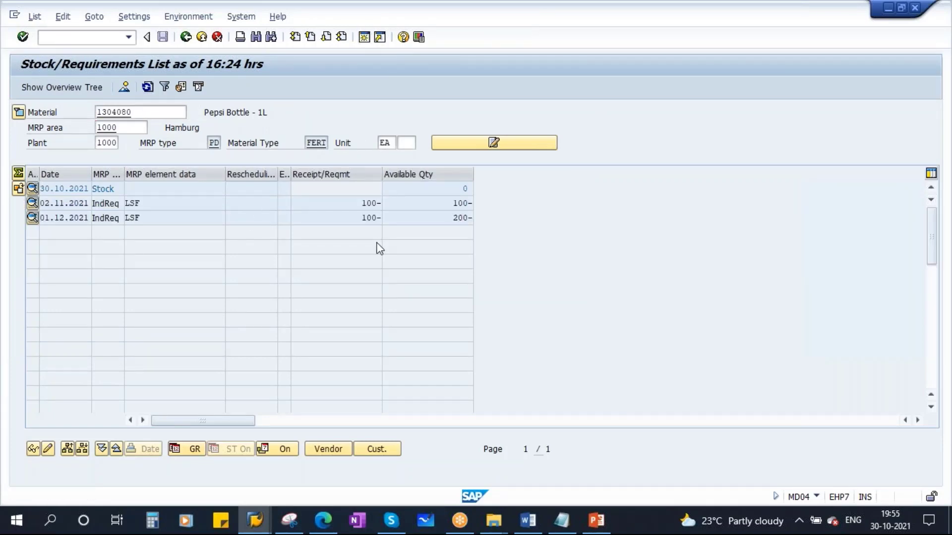
{"action": "type", "text": "MD0"}
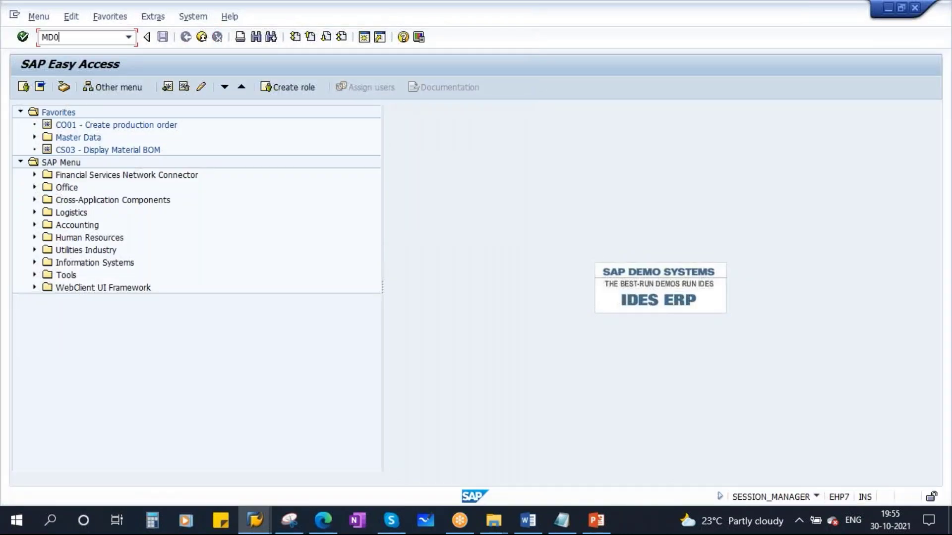
{"action": "type", "text": "2"}
{"action": "key", "text": "Return"}
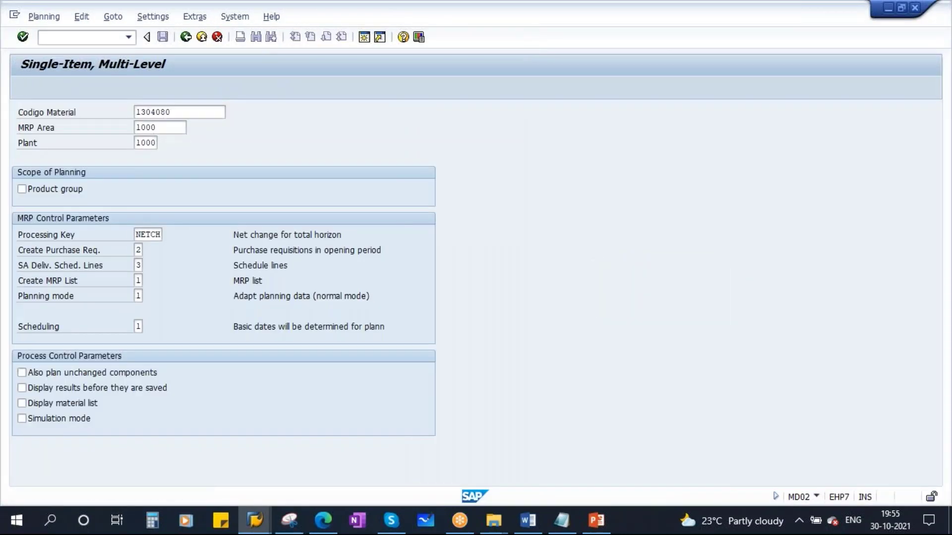
{"action": "key", "text": "Return"}
{"action": "key", "text": "Return"}
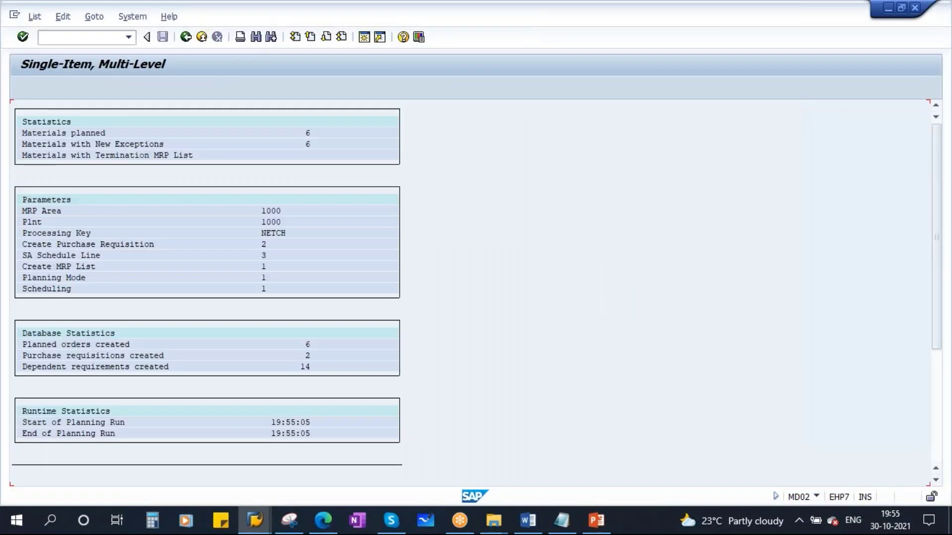
{"action": "key", "text": "alt+Tab"}
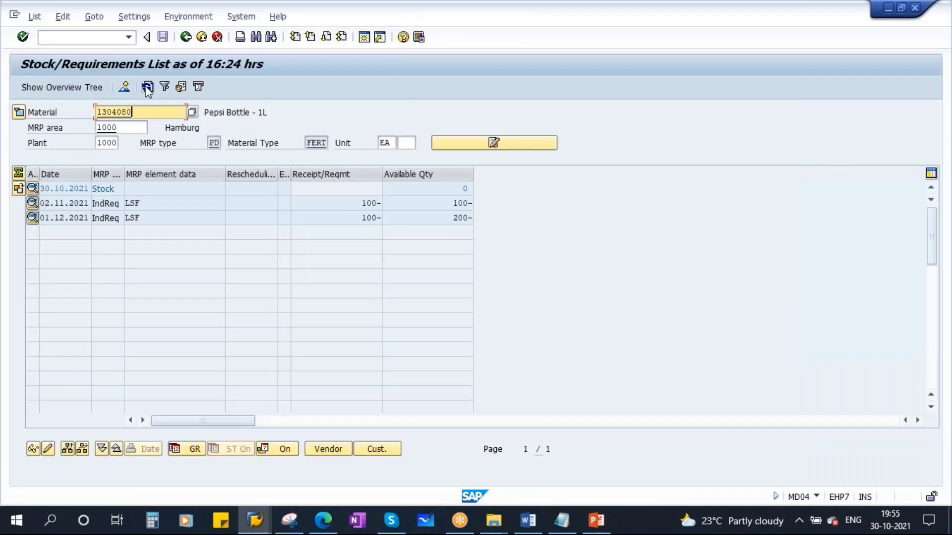
{"action": "left_click", "coordinate": [147, 87]}
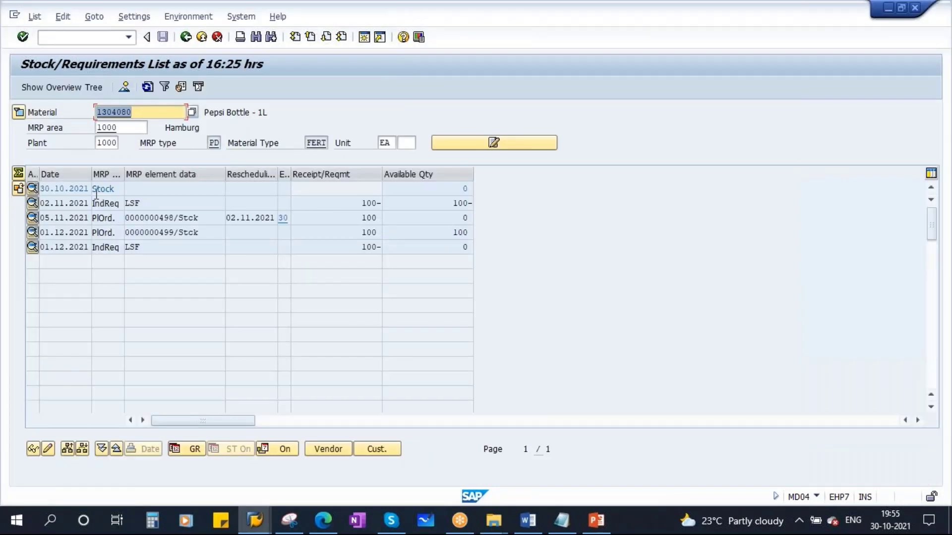
Delete all the ECC and S/4HANA notes in Notepad and place its window beside the MRP element columns.
{"action": "left_click", "coordinate": [562, 520]}
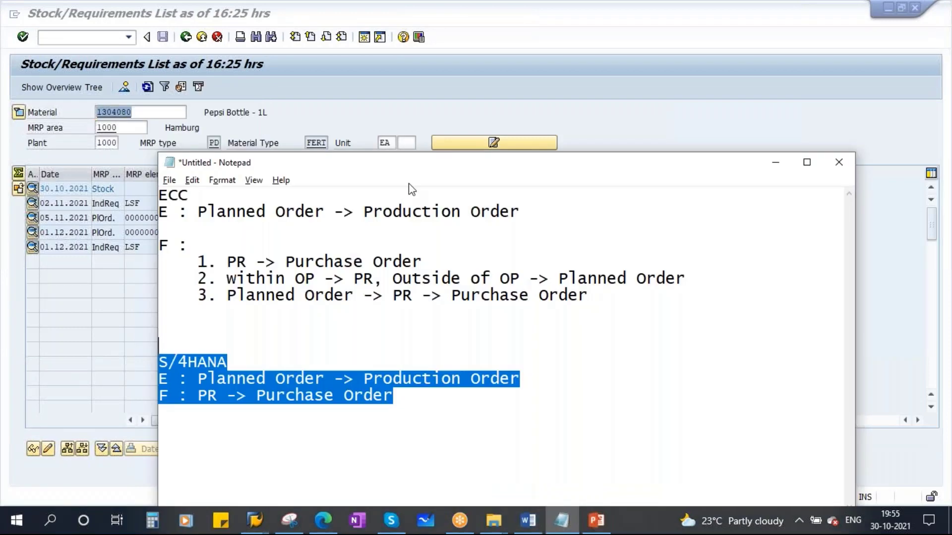
{"action": "left_click_drag", "start_coordinate": [394, 161], "coordinate": [463, 119]}
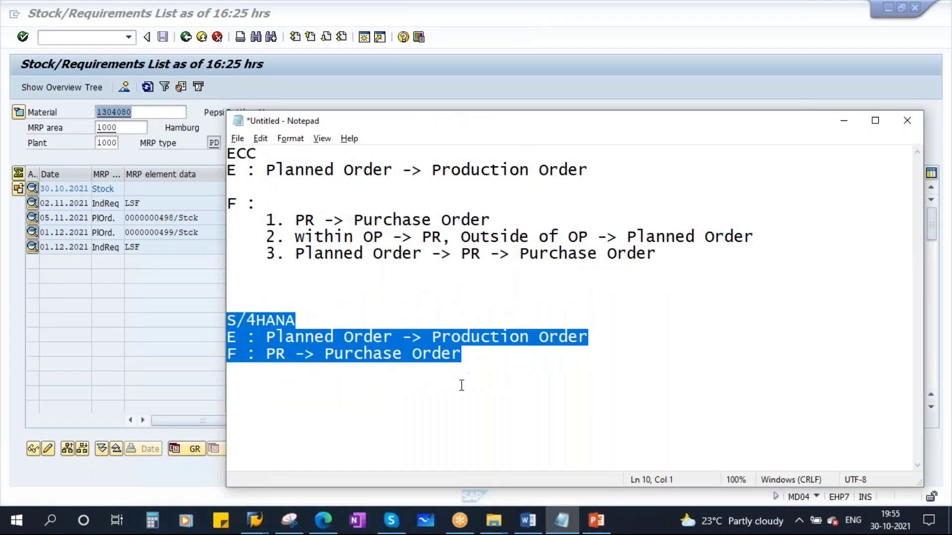
{"action": "left_click", "coordinate": [473, 366]}
{"action": "left_click_drag", "start_coordinate": [473, 367], "coordinate": [226, 141]}
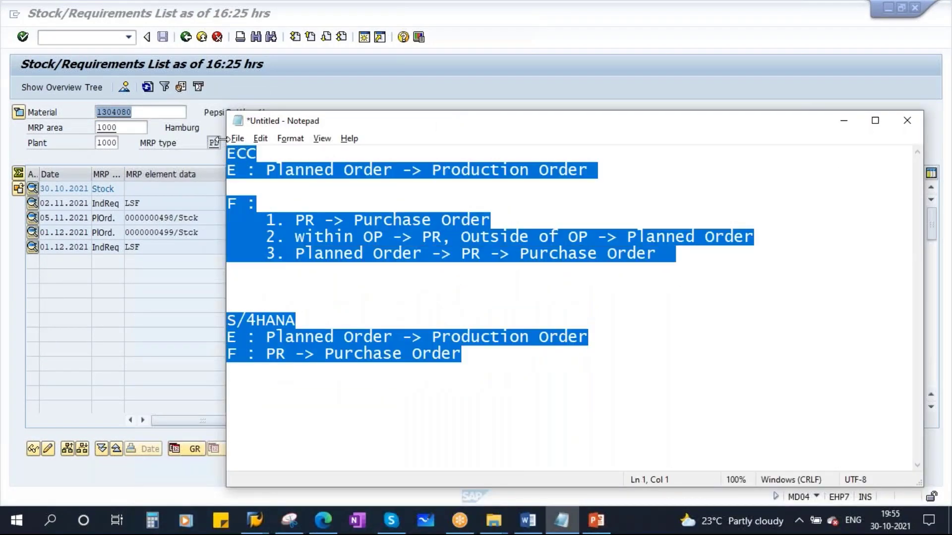
{"action": "key", "text": "Delete"}
{"action": "left_click_drag", "start_coordinate": [297, 130], "coordinate": [492, 144]}
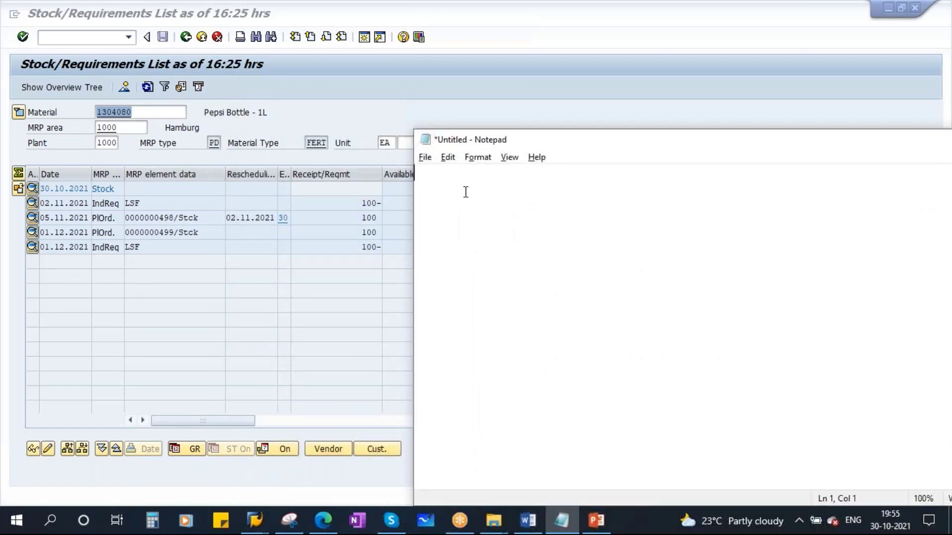
Note the two planned orders in Notepad on separate lines as "498 - 100" and "499 - 100".
{"action": "type", "text": "498 - 100 "}
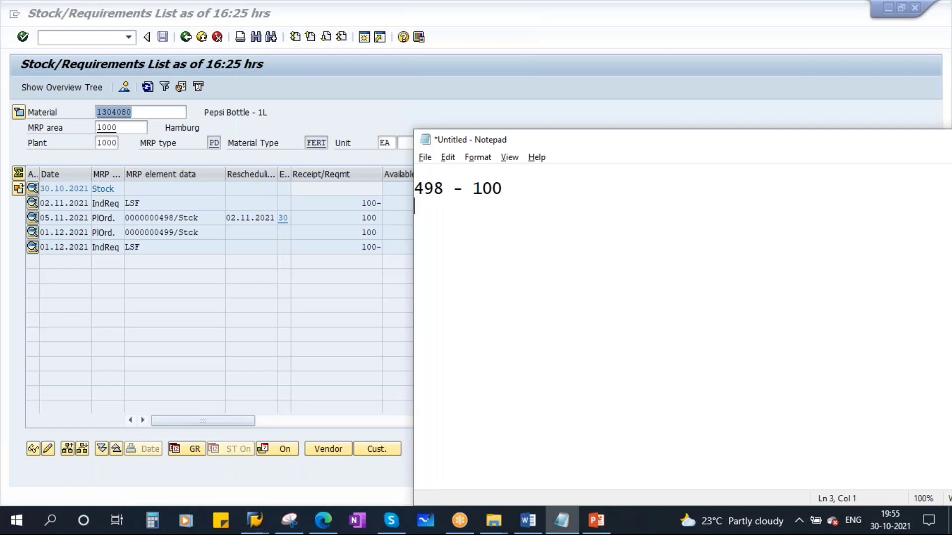
{"action": "type", "text": "499 - 100"}
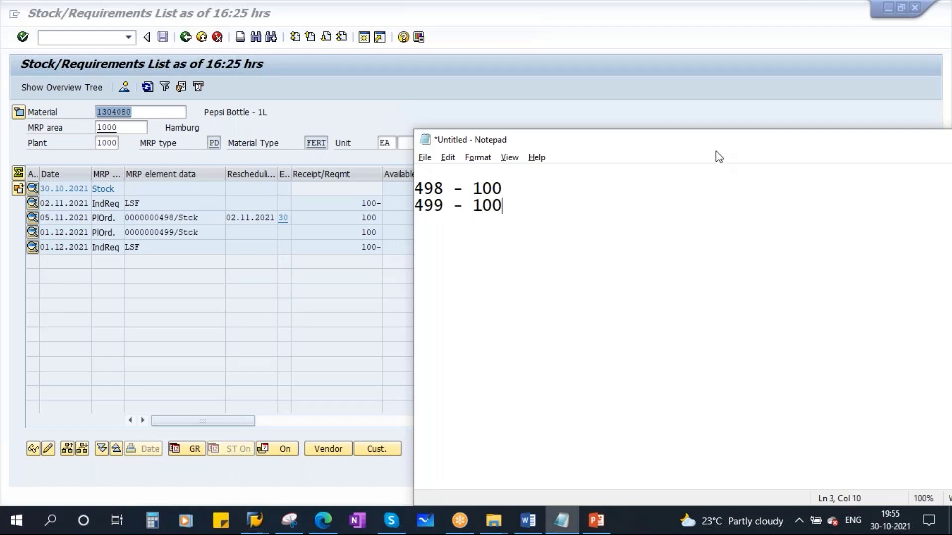
Change the planned independent requirements for material 1304080 to 200 for 11.2021 and 250 for 12.2021, save, and refresh the stock/requirements list.
{"action": "left_click_drag", "start_coordinate": [584, 147], "coordinate": [285, 174]}
{"action": "left_click", "coordinate": [725, 166]}
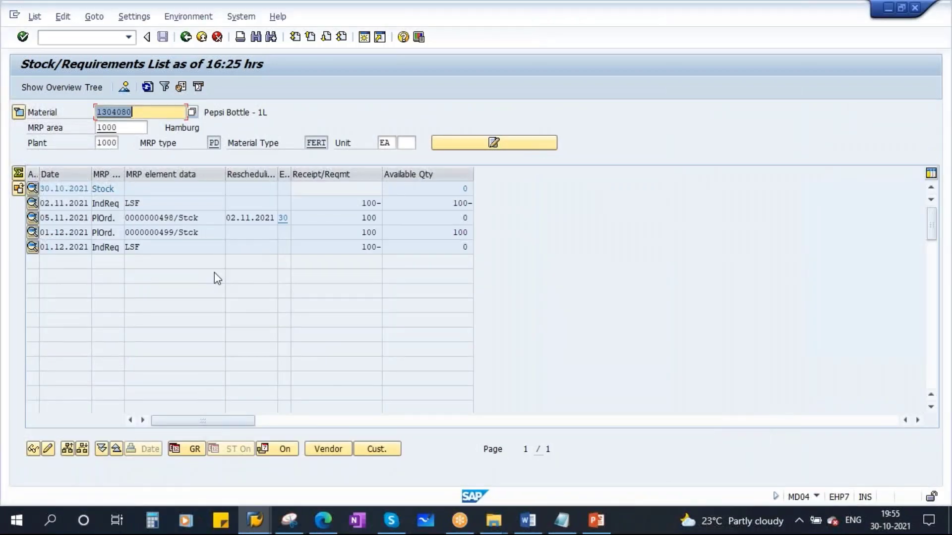
{"action": "double_click", "coordinate": [132, 203]}
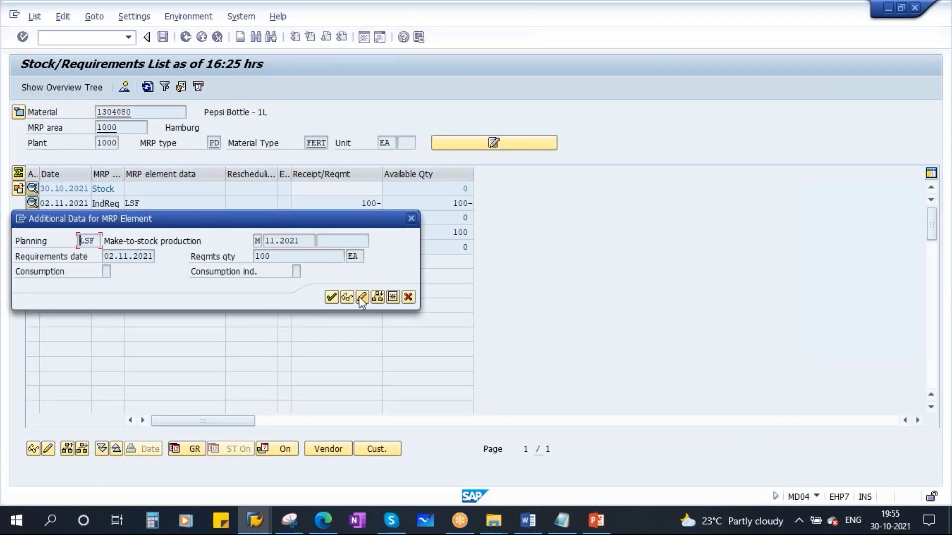
{"action": "left_click", "coordinate": [362, 297]}
{"action": "left_click_drag", "start_coordinate": [228, 190], "coordinate": [275, 188]}
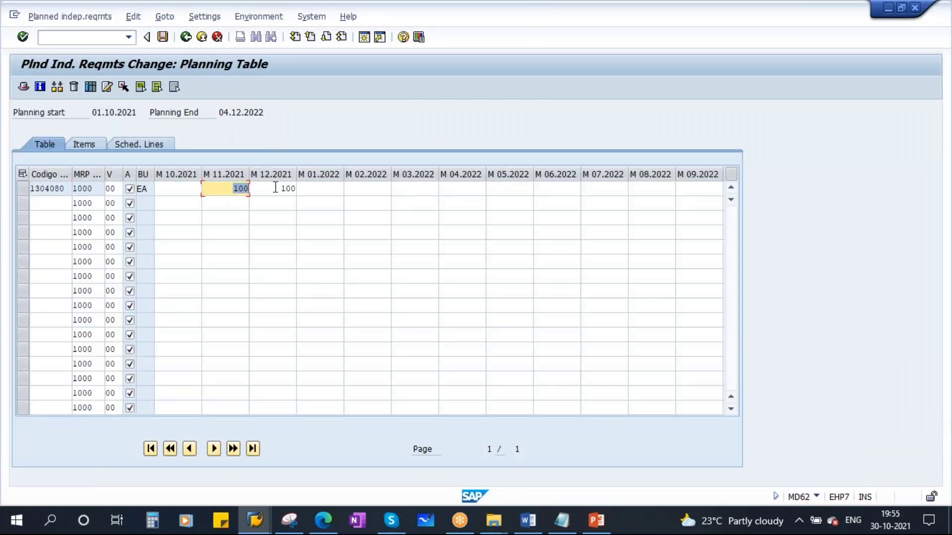
{"action": "type", "text": "200"}
{"action": "key", "text": "Tab"}
{"action": "type", "text": "2"}
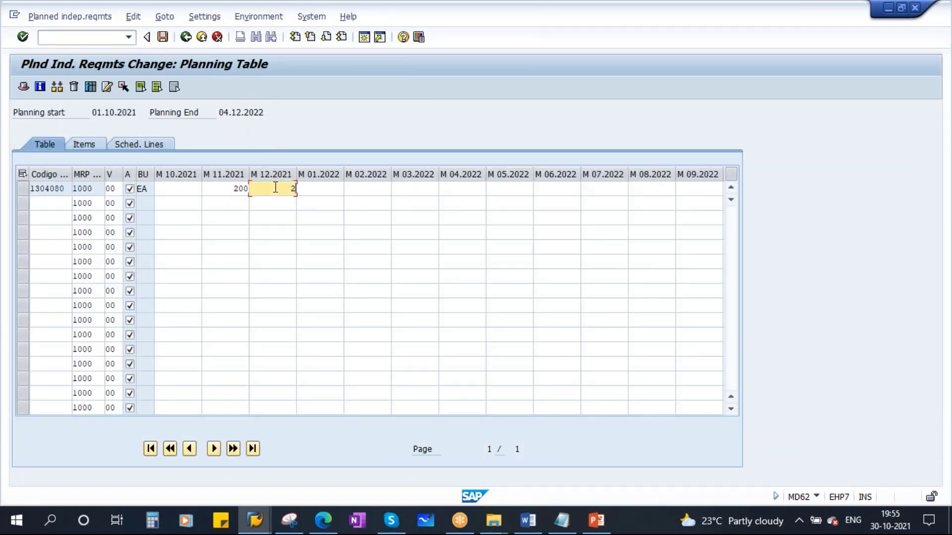
{"action": "type", "text": "50"}
{"action": "left_click", "coordinate": [163, 37]}
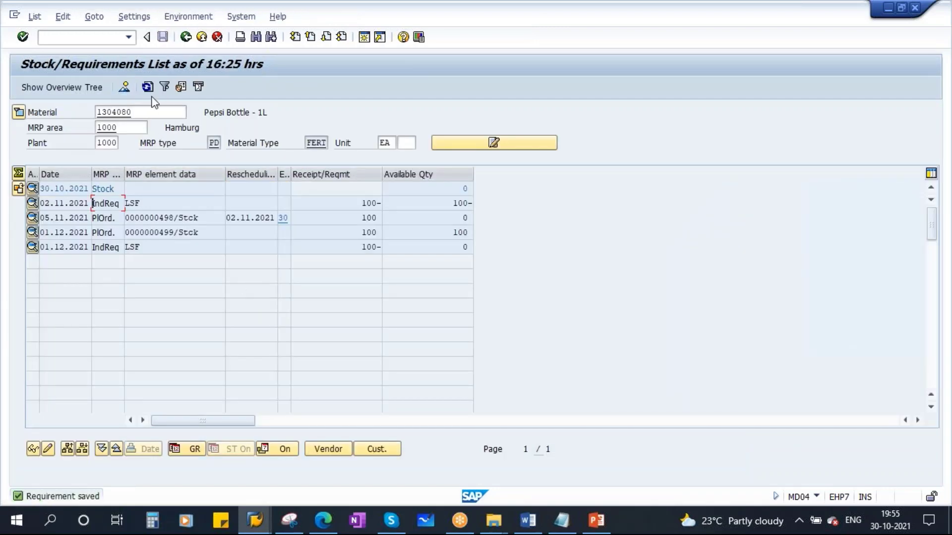
{"action": "left_click", "coordinate": [147, 87]}
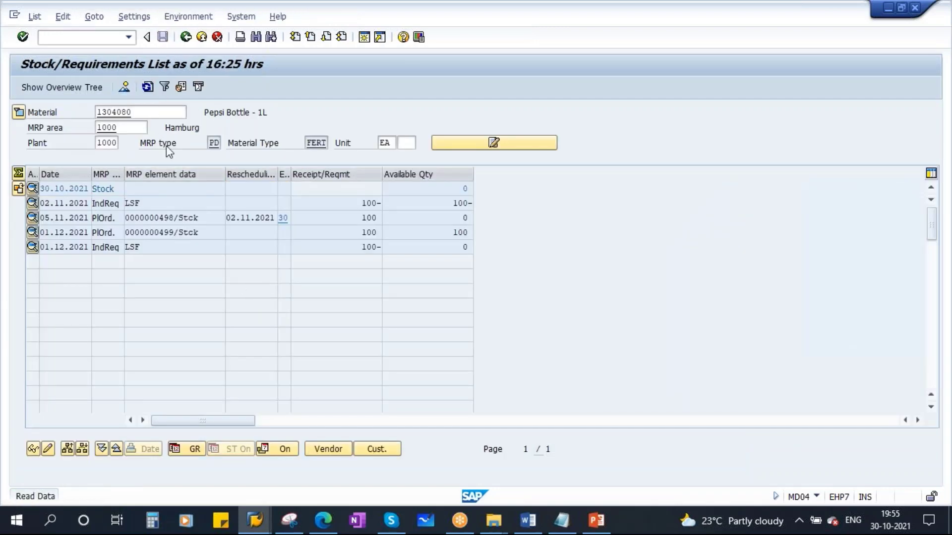
Close the MD61 session and choose planning mode 1, Adapt planning data (normal mode), in MD02.
{"action": "left_click", "coordinate": [254, 520]}
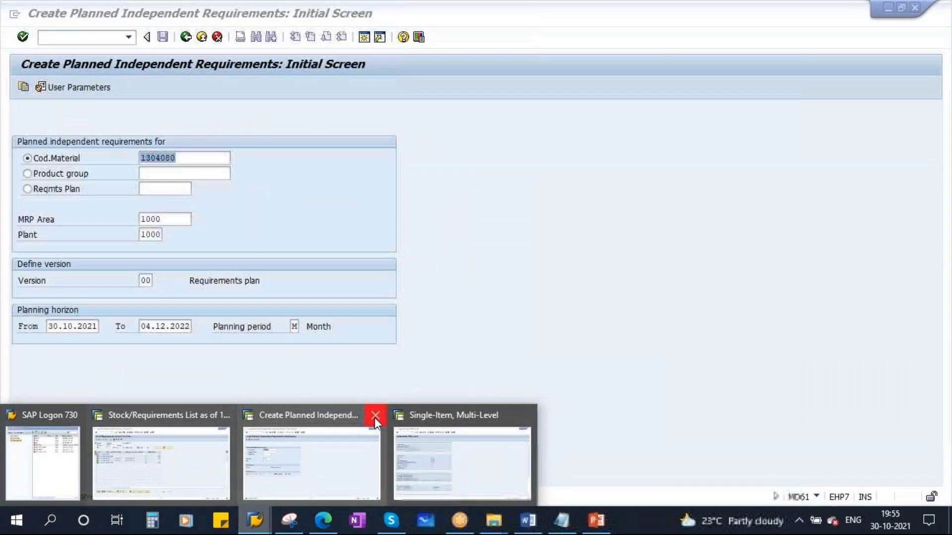
{"action": "left_click", "coordinate": [374, 417]}
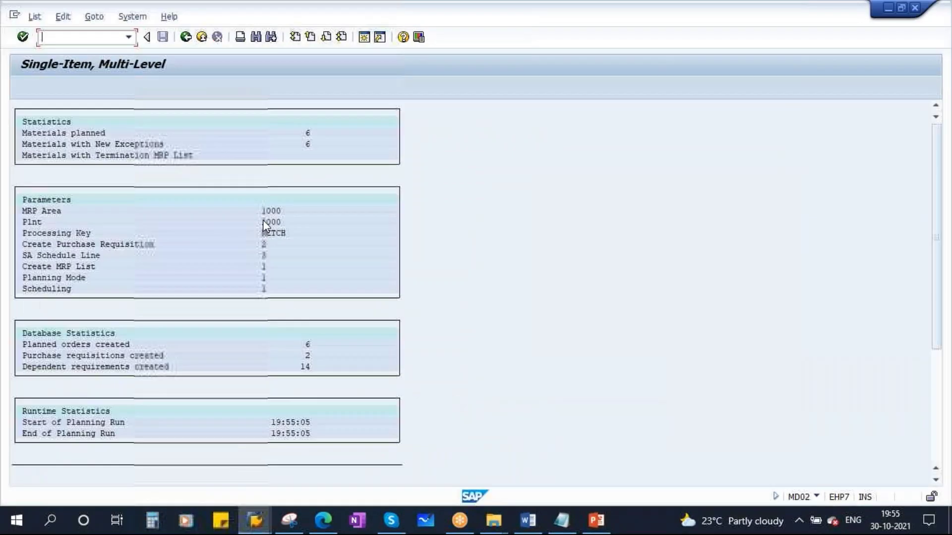
{"action": "left_click", "coordinate": [186, 36]}
{"action": "left_click", "coordinate": [139, 296]}
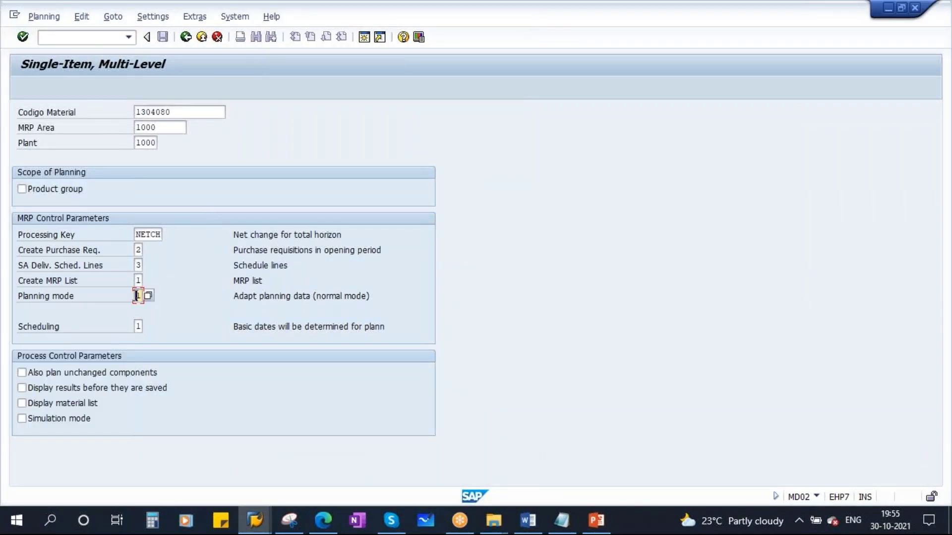
{"action": "key", "text": "F4"}
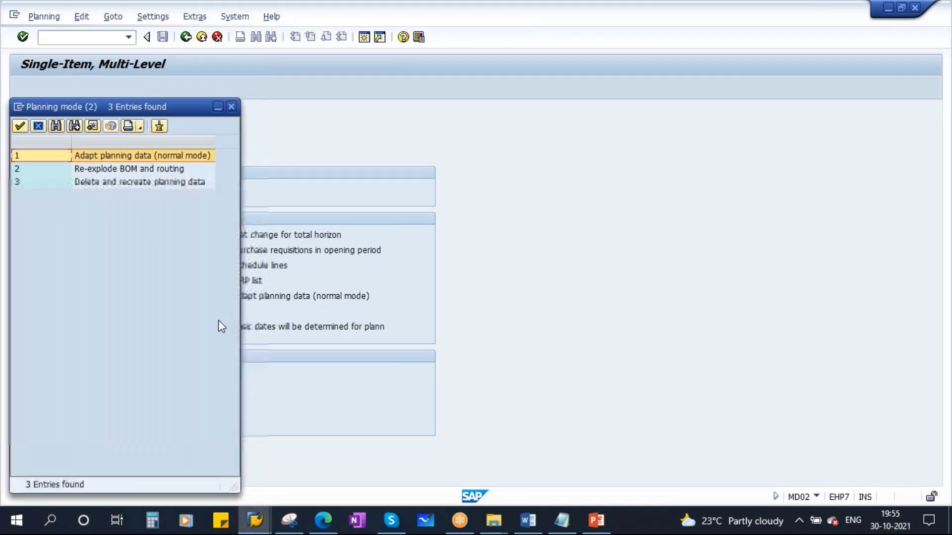
{"action": "left_click_drag", "start_coordinate": [110, 111], "coordinate": [246, 248]}
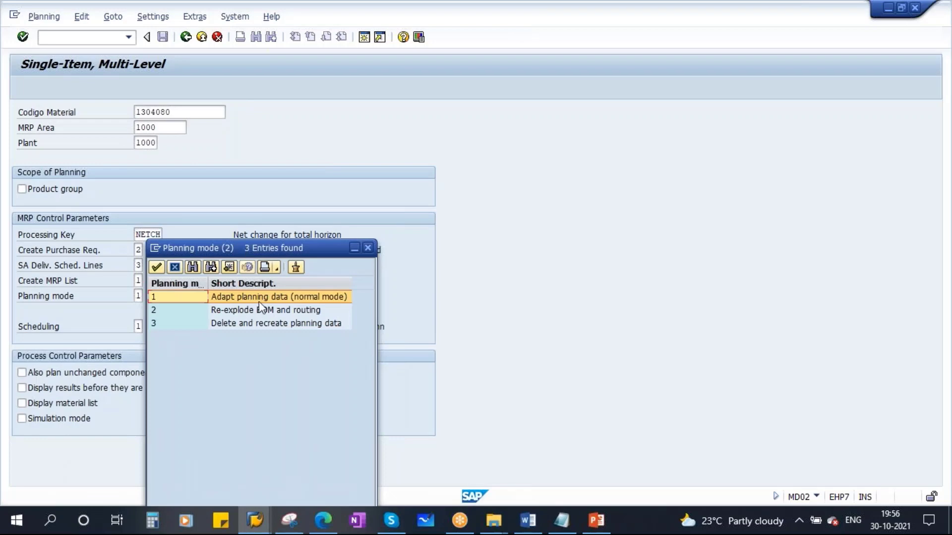
{"action": "double_click", "coordinate": [295, 296]}
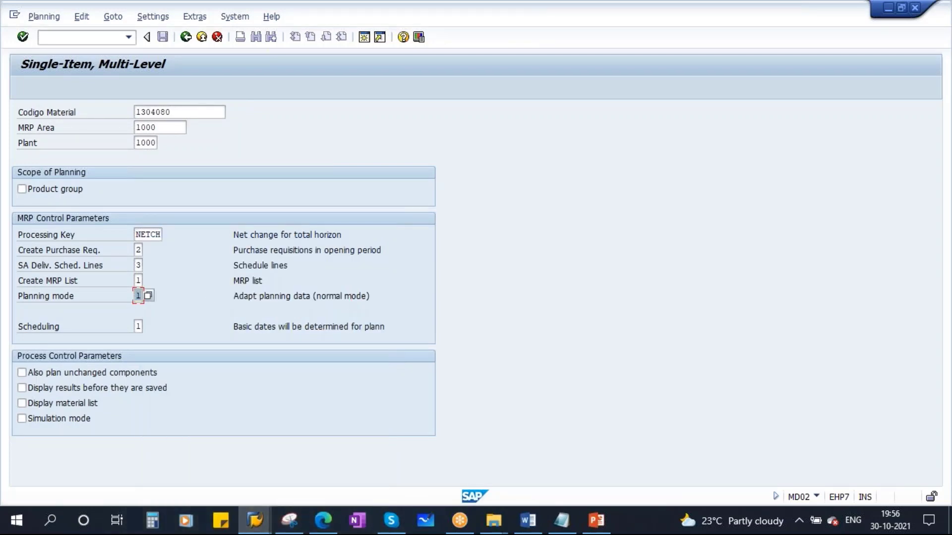
Run MD02 for material 1304080 with unchanged components also planned, and refresh the stock/requirements list.
{"action": "left_click", "coordinate": [98, 373]}
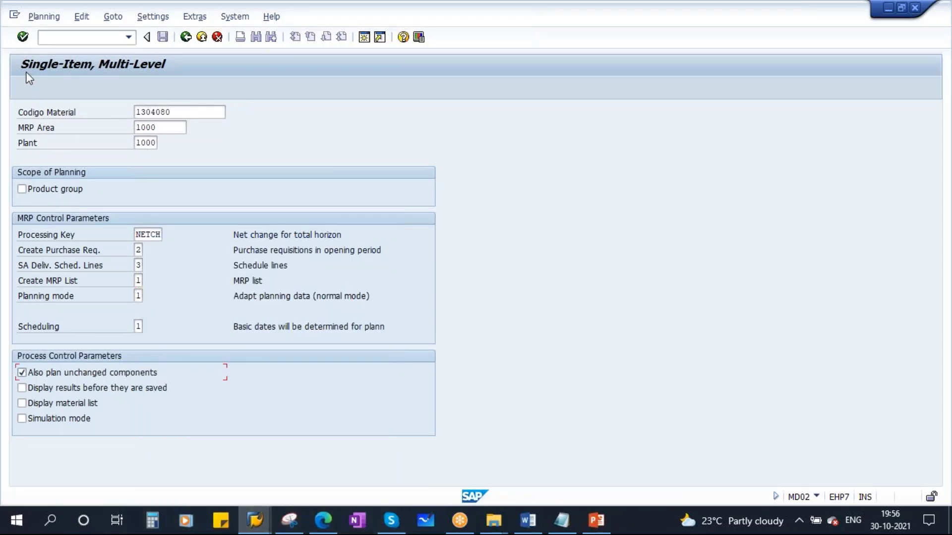
{"action": "left_click", "coordinate": [23, 36]}
{"action": "left_click", "coordinate": [22, 37]}
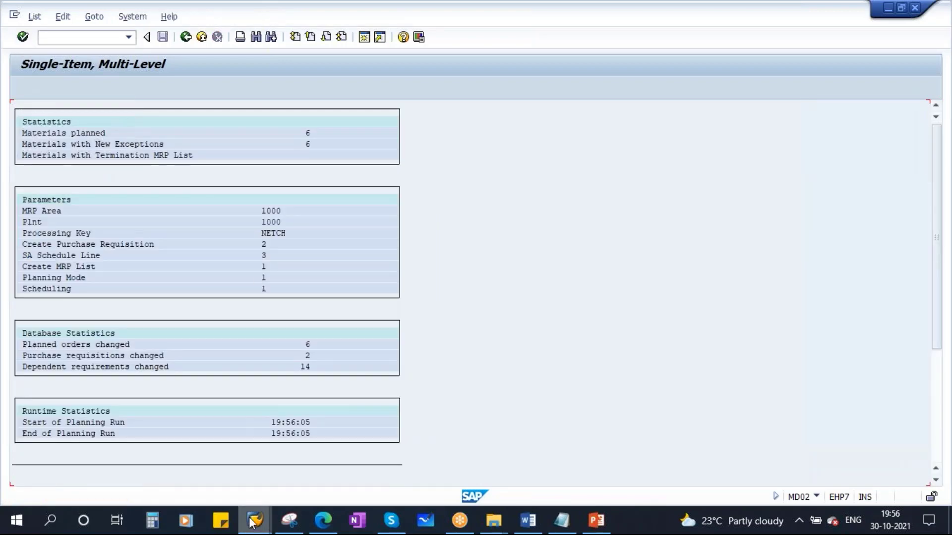
{"action": "mouse_move", "coordinate": [254, 520]}
{"action": "left_click", "coordinate": [276, 452]}
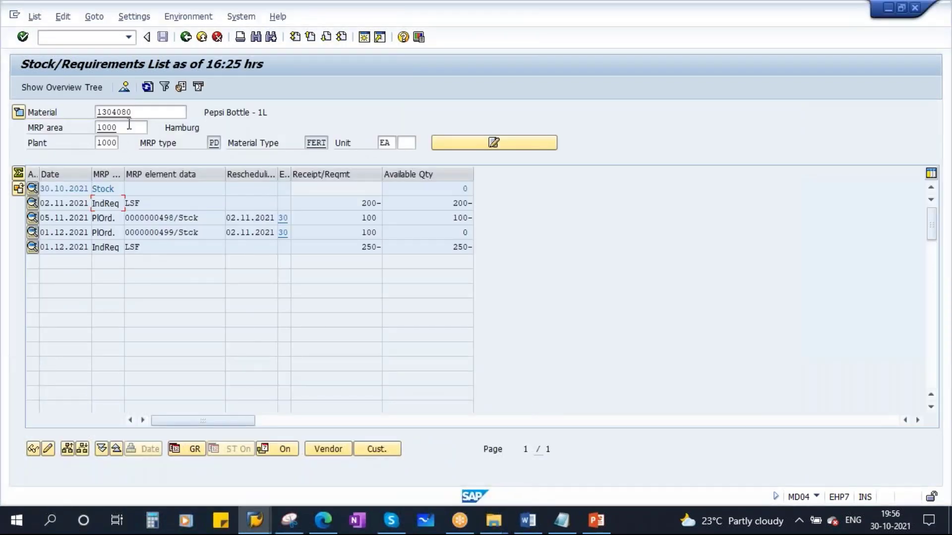
{"action": "left_click", "coordinate": [147, 88]}
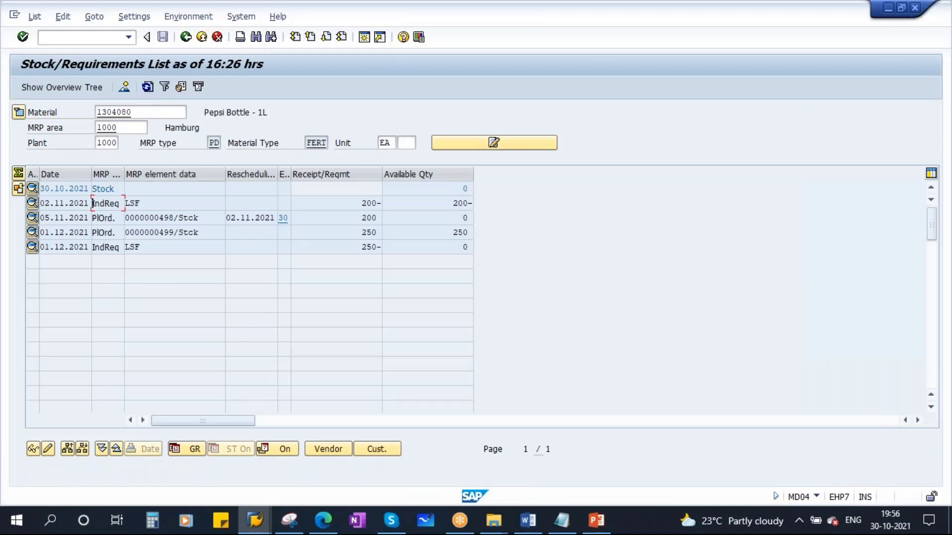
Update the Notepad notes on the two planned orders to "498 - 200" and "499 - 250", and minimize the window.
{"action": "left_click", "coordinate": [561, 527]}
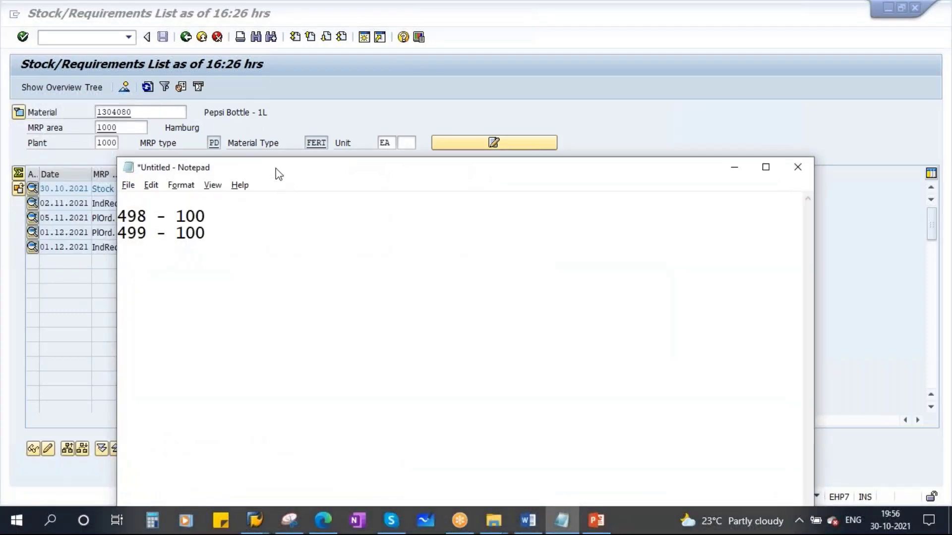
{"action": "left_click_drag", "start_coordinate": [278, 173], "coordinate": [576, 130]}
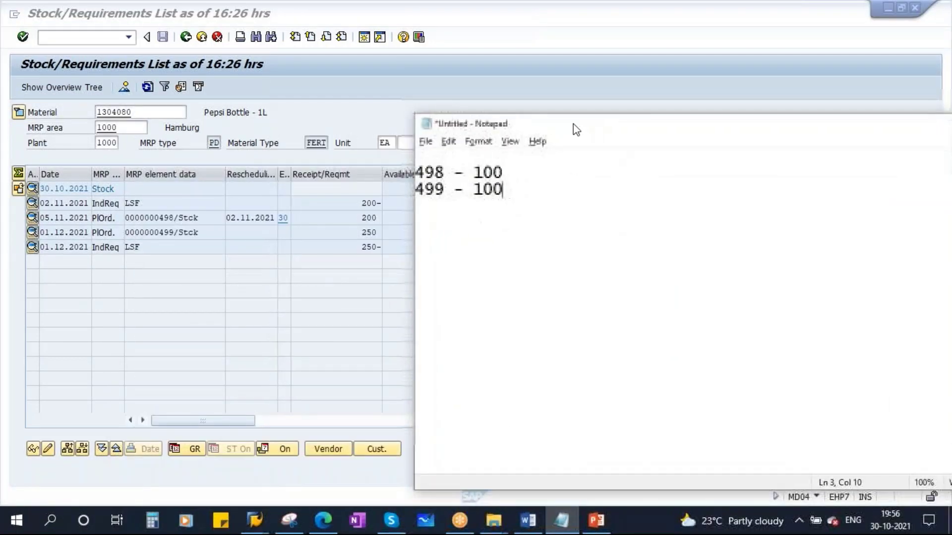
{"action": "left_click", "coordinate": [671, 28]}
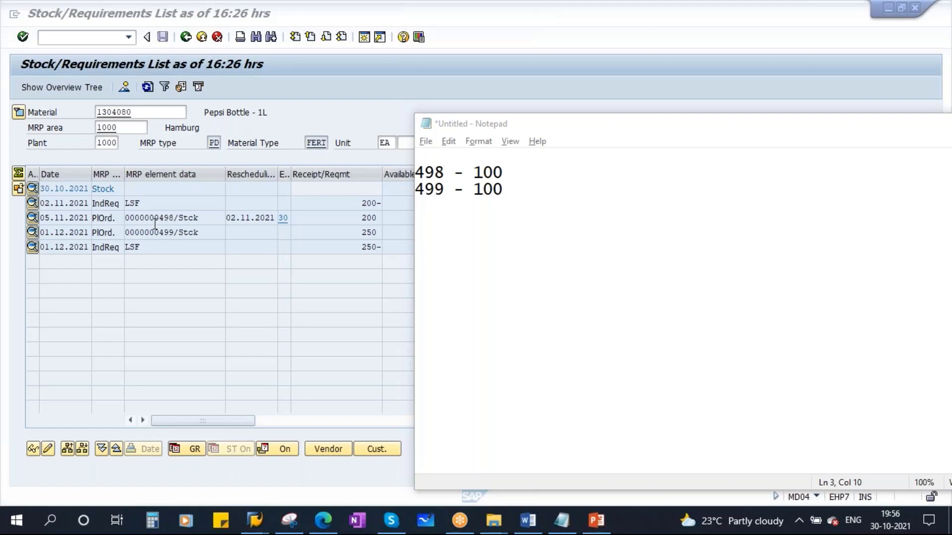
{"action": "left_click_drag", "start_coordinate": [473, 172], "coordinate": [505, 172]}
{"action": "type", "text": "200"}
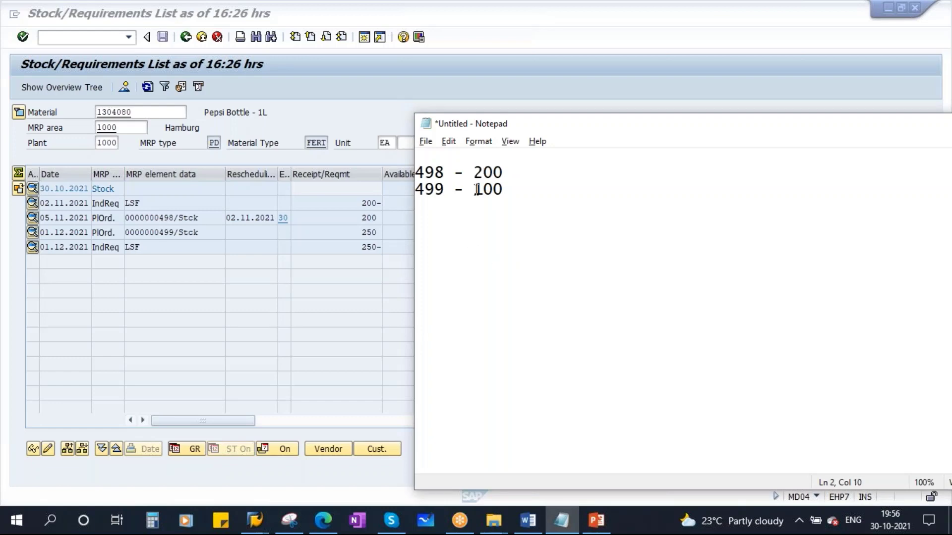
{"action": "left_click_drag", "start_coordinate": [474, 189], "coordinate": [512, 189]}
{"action": "type", "text": "250"}
{"action": "left_click_drag", "start_coordinate": [545, 124], "coordinate": [461, 183]}
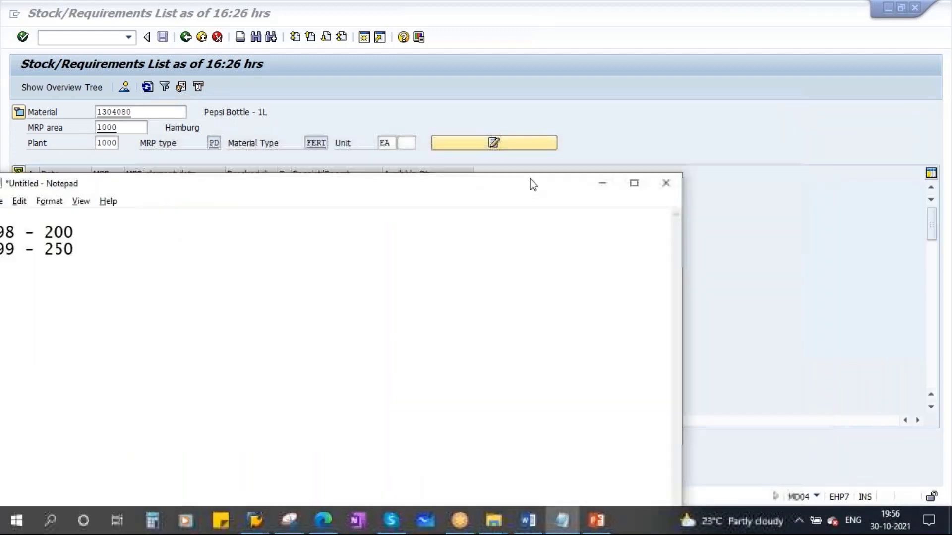
{"action": "left_click", "coordinate": [603, 183]}
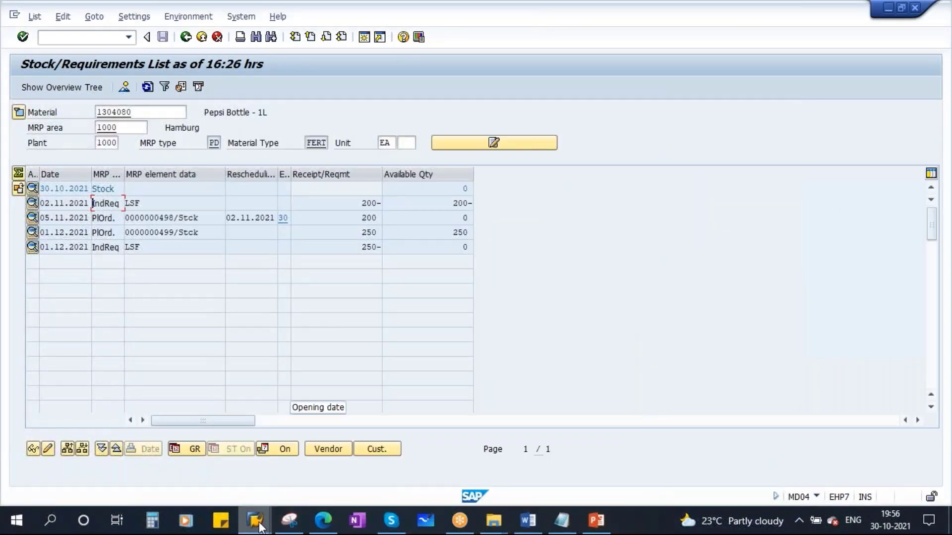
Return to the MD02 selection screen and set the planning mode to 3, Delete and recreate planning data.
{"action": "mouse_move", "coordinate": [254, 520]}
{"action": "left_click", "coordinate": [445, 445]}
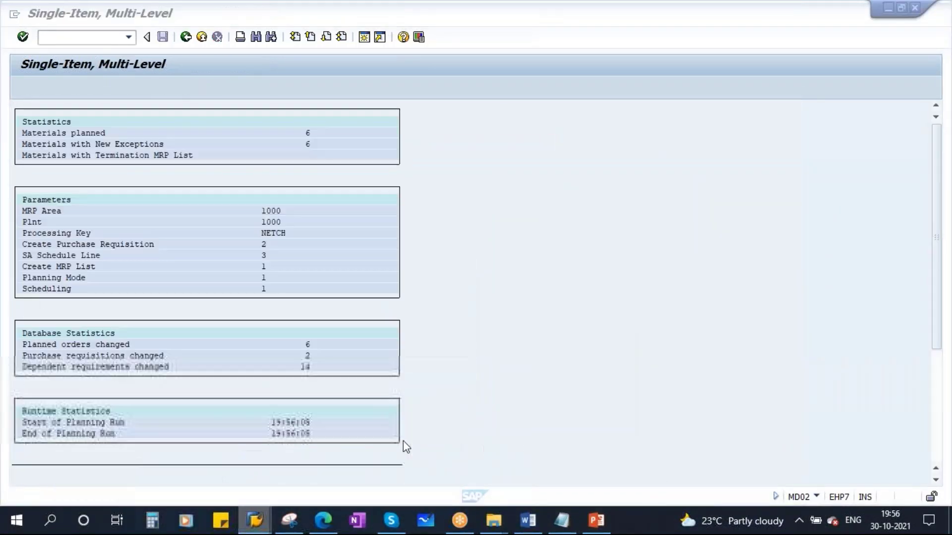
{"action": "left_click", "coordinate": [186, 36]}
{"action": "left_click", "coordinate": [138, 296]}
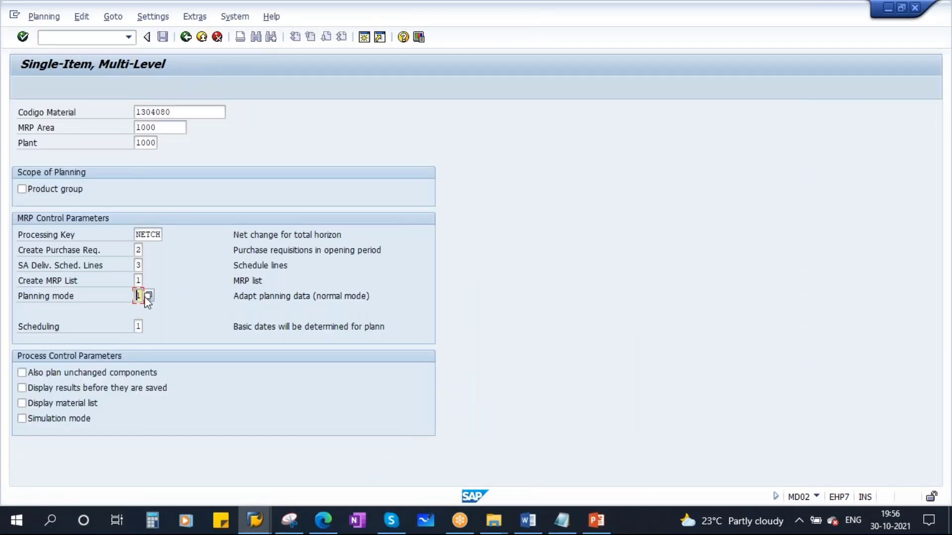
{"action": "key", "text": "F4"}
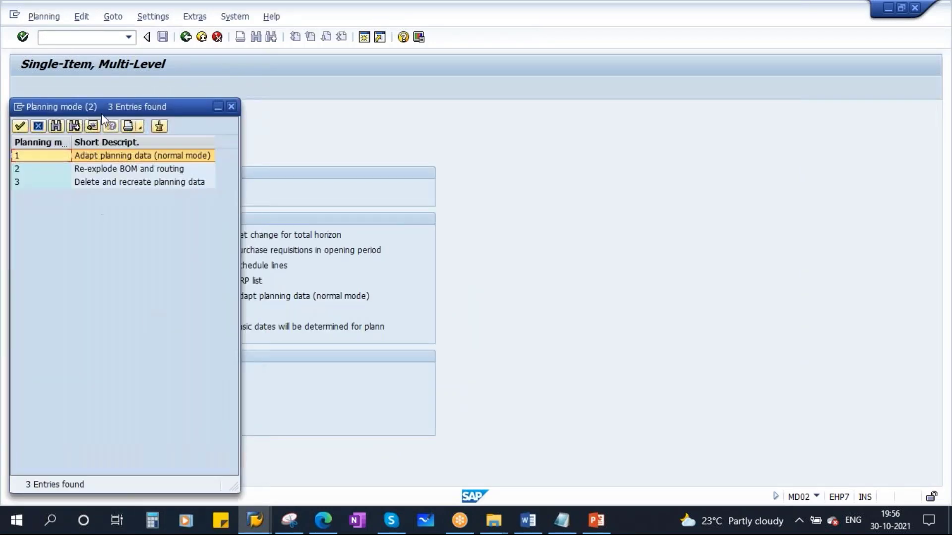
{"action": "left_click_drag", "start_coordinate": [99, 109], "coordinate": [232, 233]}
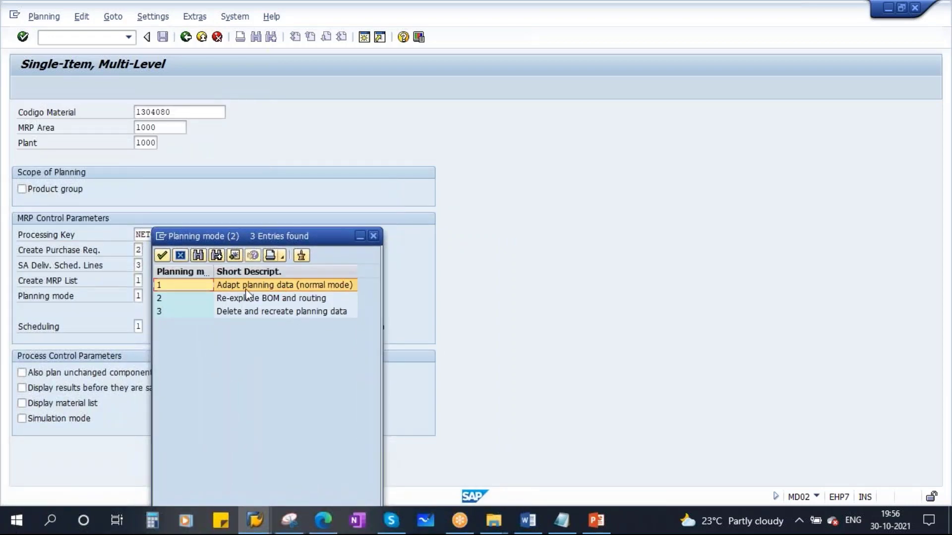
{"action": "left_click", "coordinate": [289, 300]}
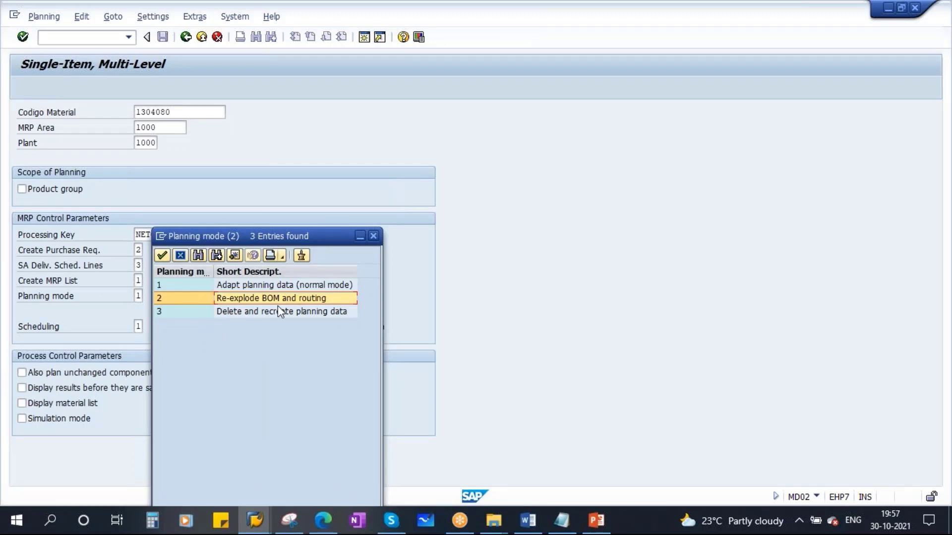
{"action": "left_click", "coordinate": [245, 310]}
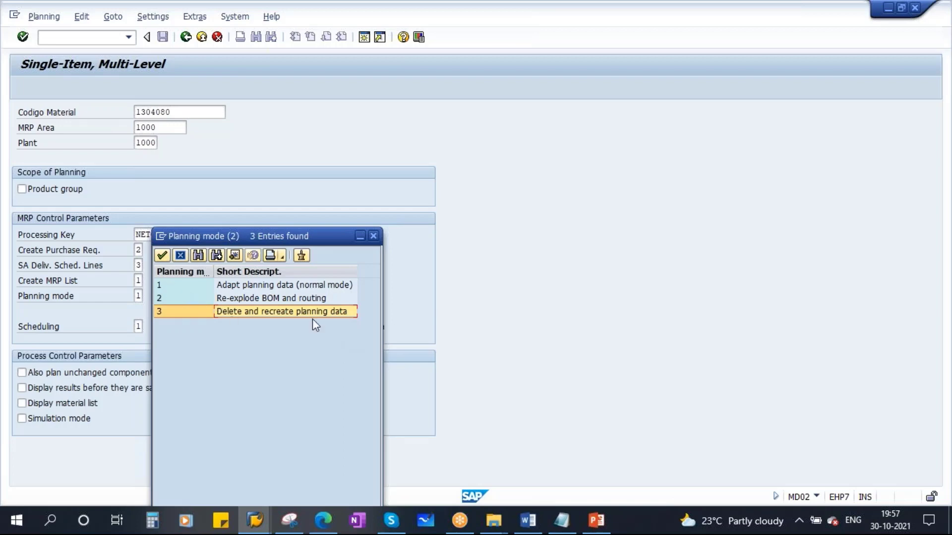
{"action": "double_click", "coordinate": [253, 312]}
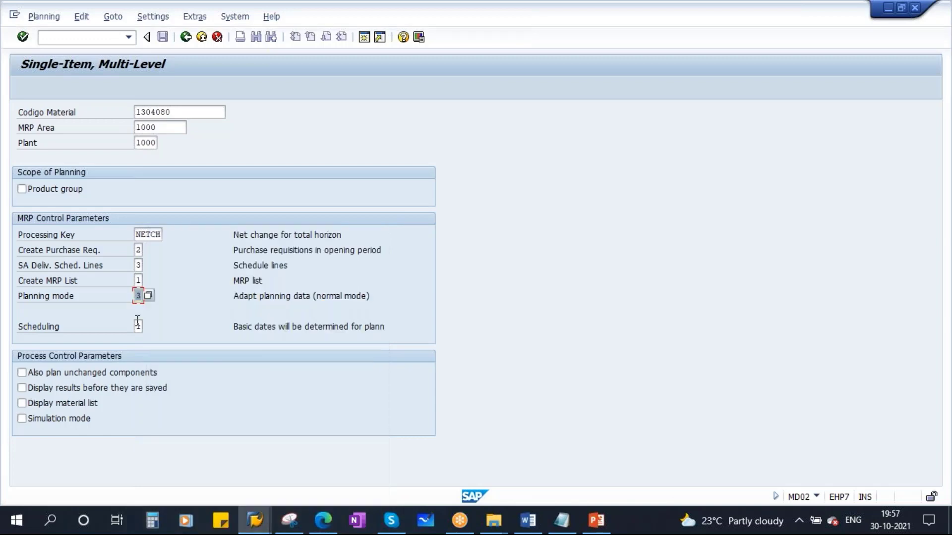
Compare the independent requirement quantities with the planned order quantities in the stock/requirements list for material 1304080.
{"action": "mouse_move", "coordinate": [255, 521]}
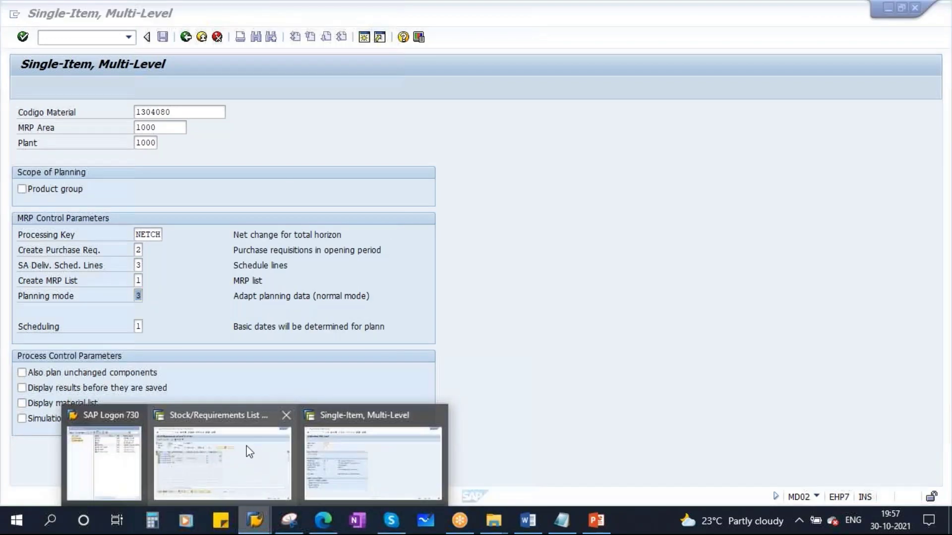
{"action": "left_click", "coordinate": [243, 453]}
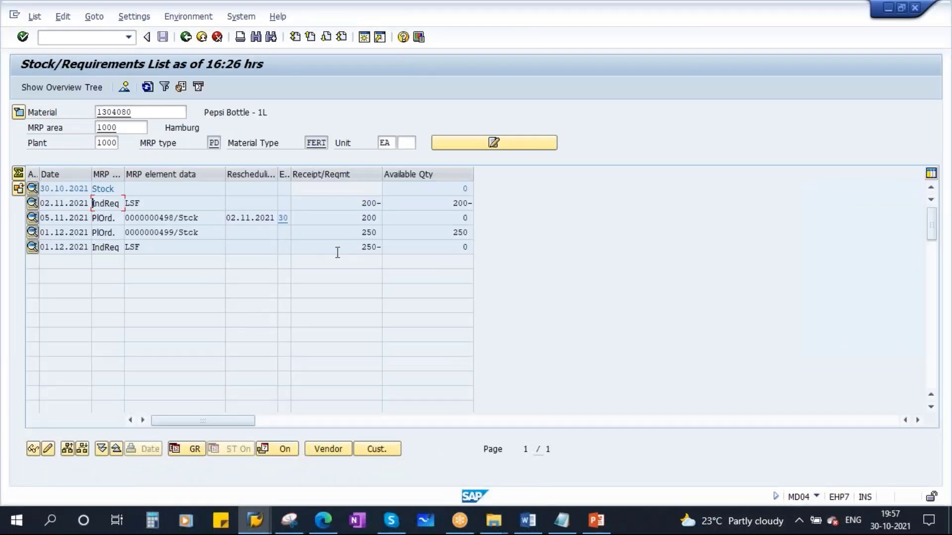
{"action": "left_click", "coordinate": [355, 204]}
{"action": "left_click", "coordinate": [355, 248]}
{"action": "left_click", "coordinate": [370, 222]}
{"action": "left_click", "coordinate": [349, 232]}
{"action": "left_click", "coordinate": [255, 520]}
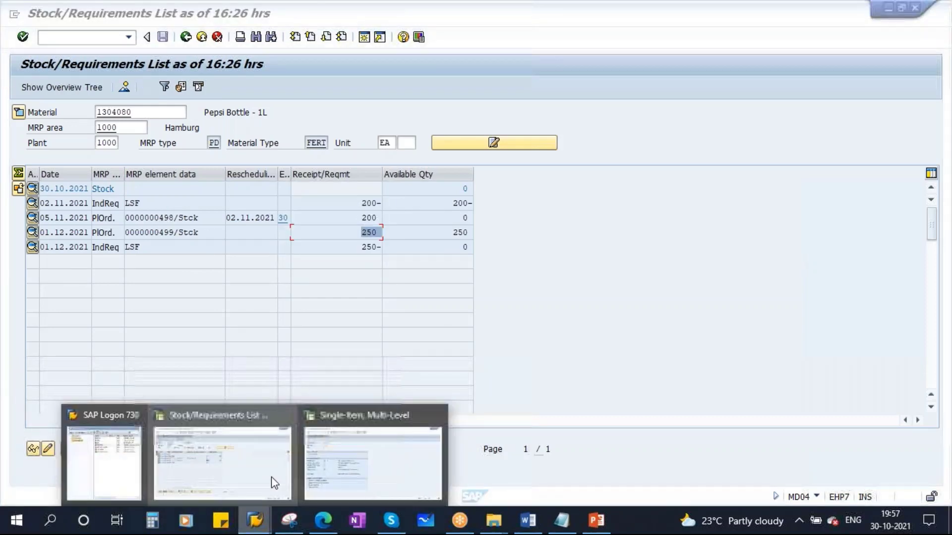
{"action": "left_click", "coordinate": [354, 426]}
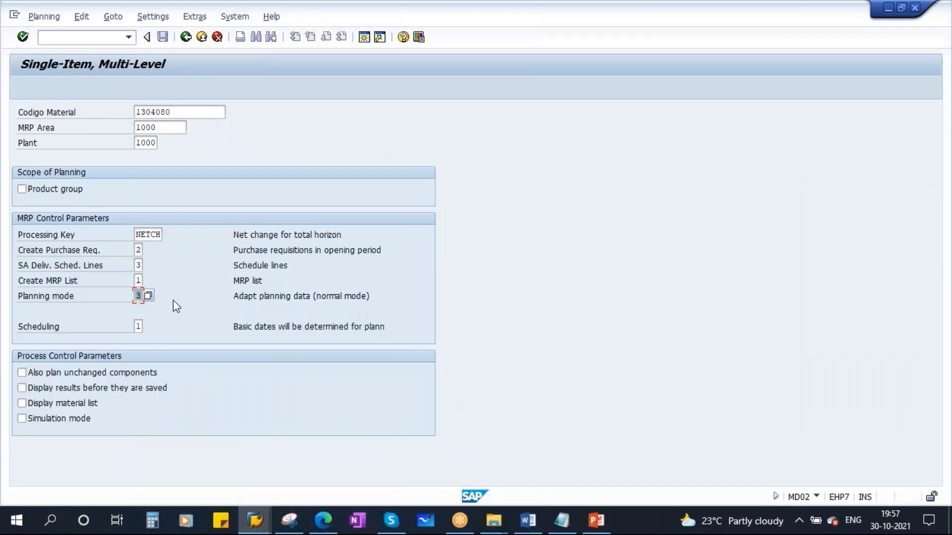
Run MD02 for material 1304080 with planning mode 3, Delete and recreate planning data, and refresh the stock/requirements list.
{"action": "left_click", "coordinate": [148, 296]}
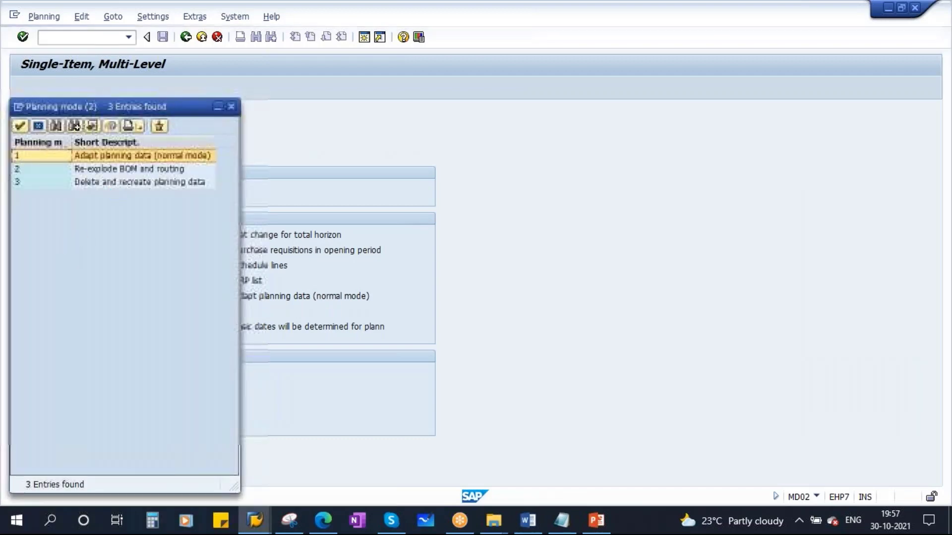
{"action": "double_click", "coordinate": [123, 182]}
{"action": "key", "text": "Return"}
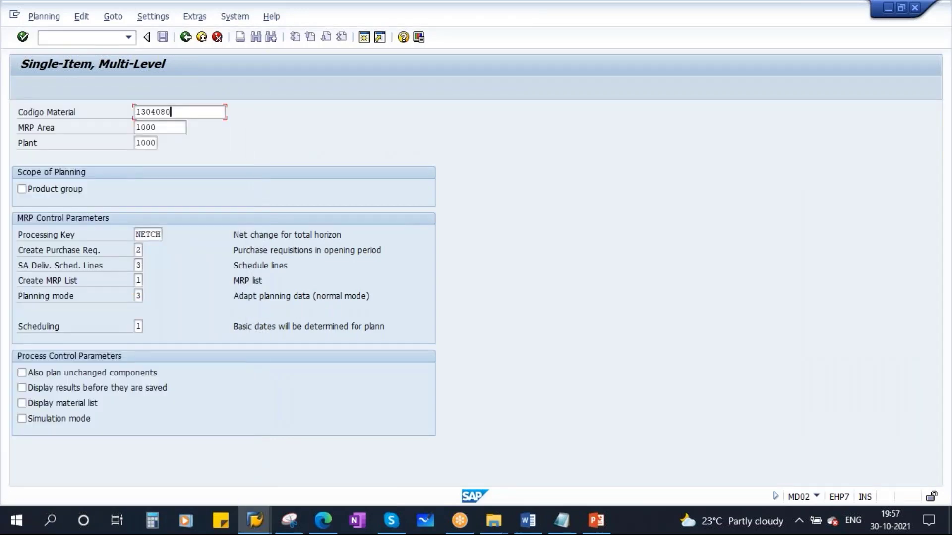
{"action": "key", "text": "Return"}
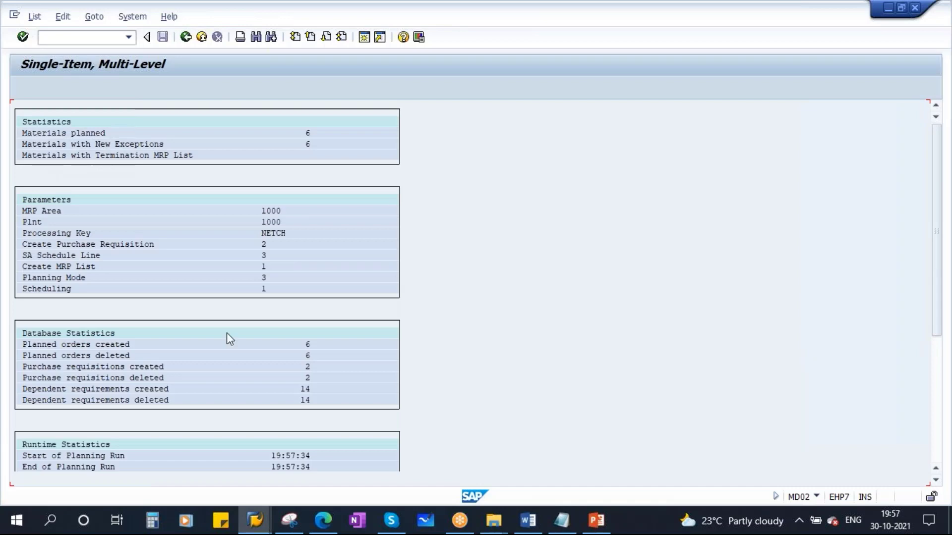
{"action": "left_click", "coordinate": [254, 519]}
{"action": "left_click", "coordinate": [252, 459]}
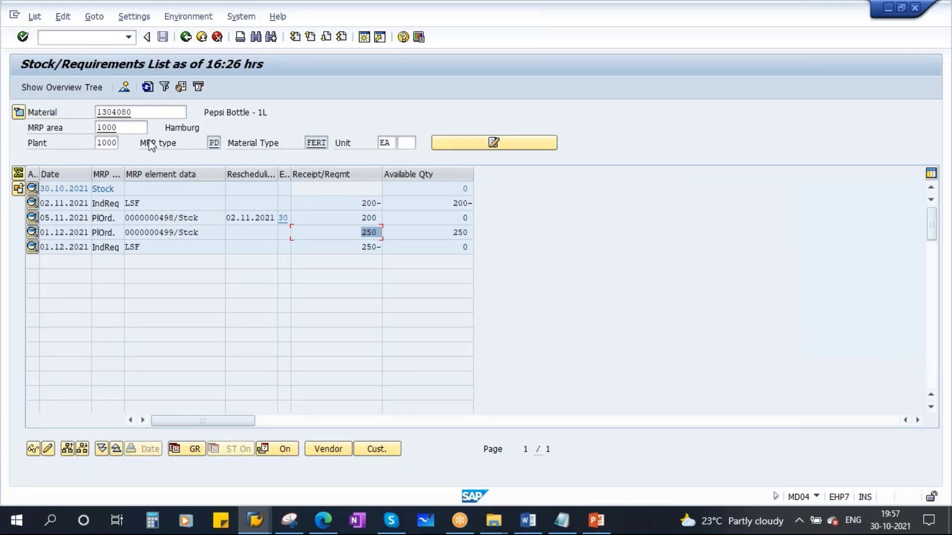
{"action": "left_click", "coordinate": [148, 87]}
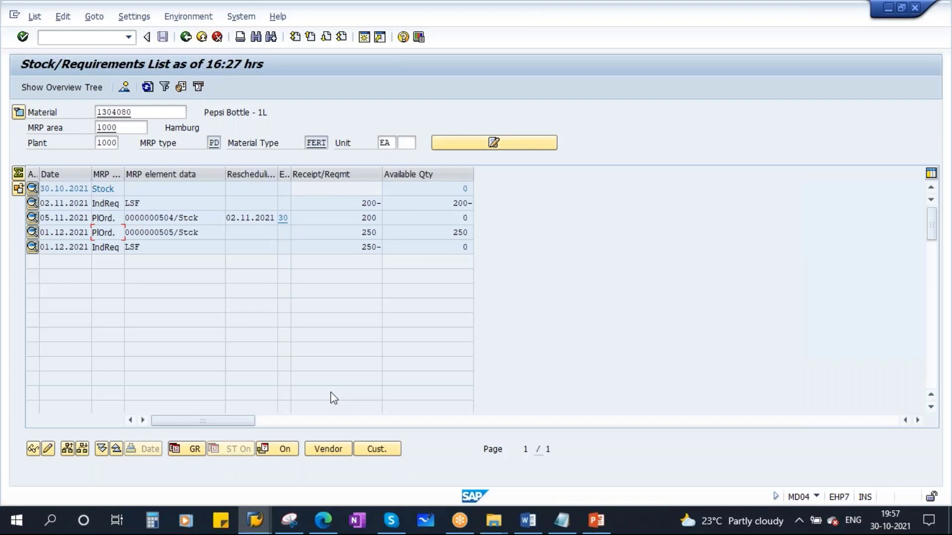
Return to the MD02 selection screen and bring up the planning mode options, highlighting mode 2, Re-explode BOM and routing.
{"action": "left_click", "coordinate": [254, 520]}
{"action": "left_click", "coordinate": [353, 453]}
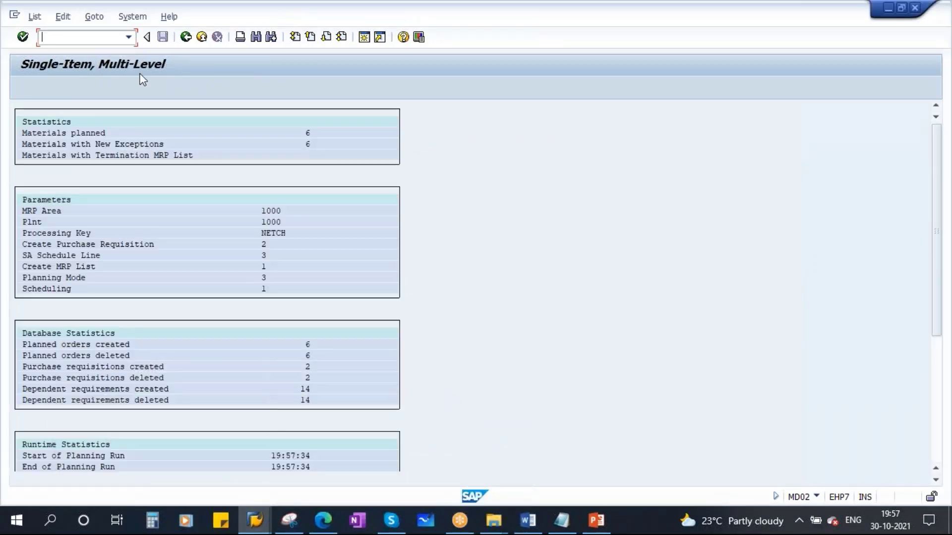
{"action": "left_click", "coordinate": [185, 37]}
{"action": "left_click", "coordinate": [139, 296]}
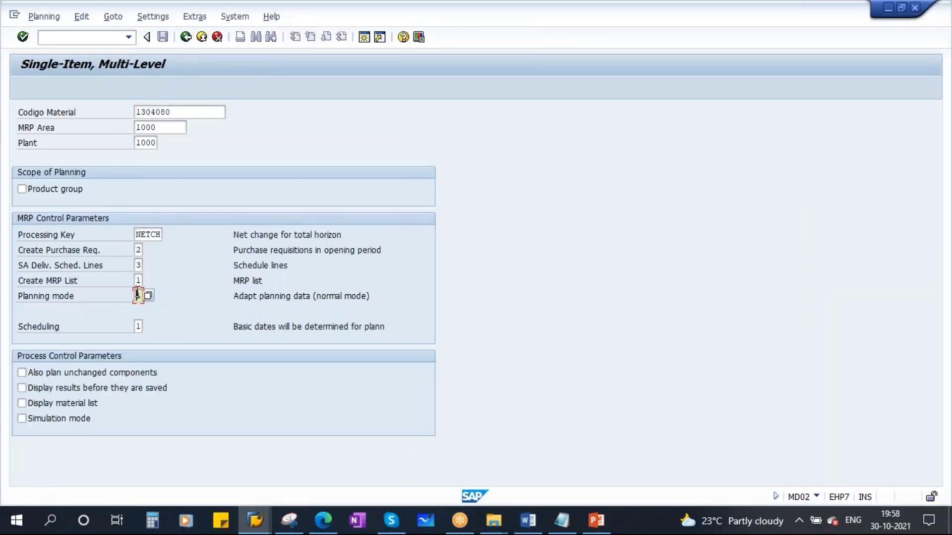
{"action": "left_click", "coordinate": [148, 295]}
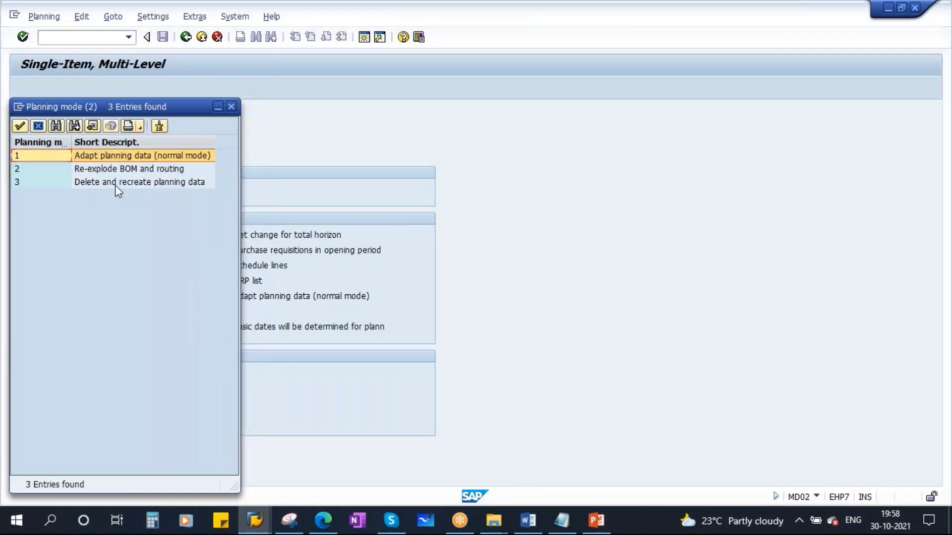
{"action": "left_click_drag", "start_coordinate": [145, 106], "coordinate": [327, 136]}
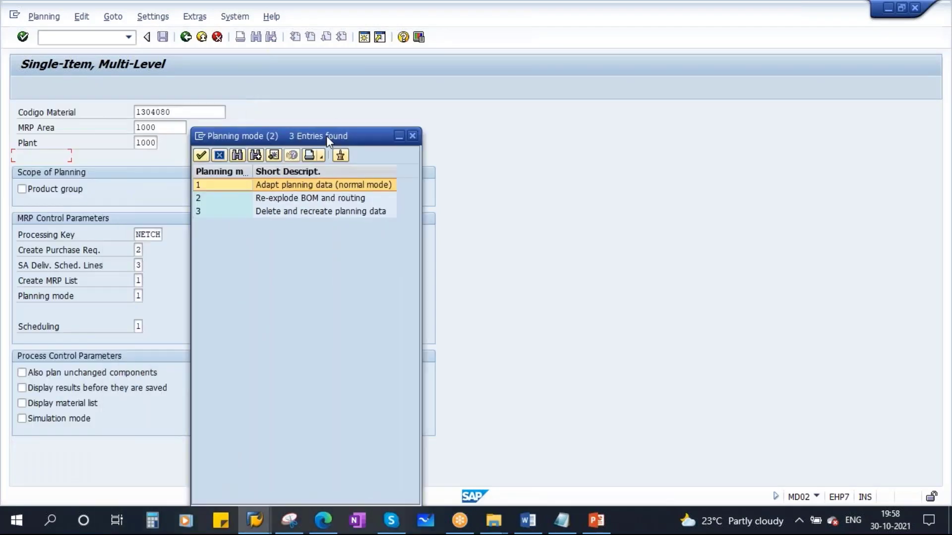
{"action": "left_click", "coordinate": [292, 198]}
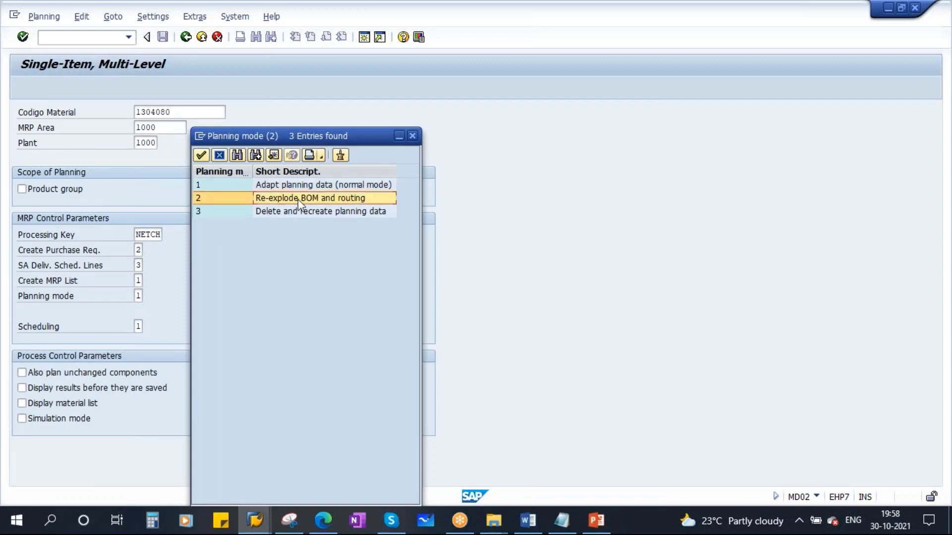
Log on to the S4HANA system in client 400 with the saved user name and the account password.
{"action": "left_click", "coordinate": [254, 520]}
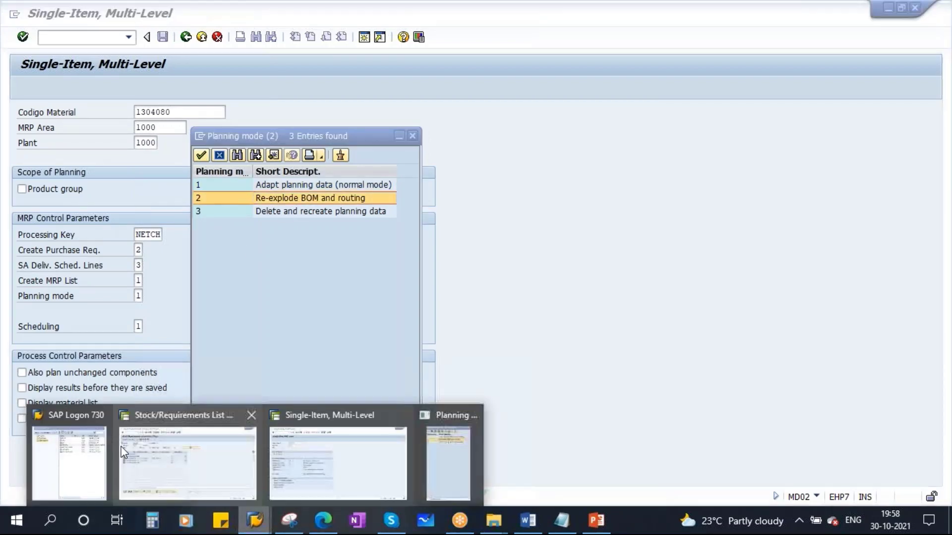
{"action": "left_click", "coordinate": [85, 447]}
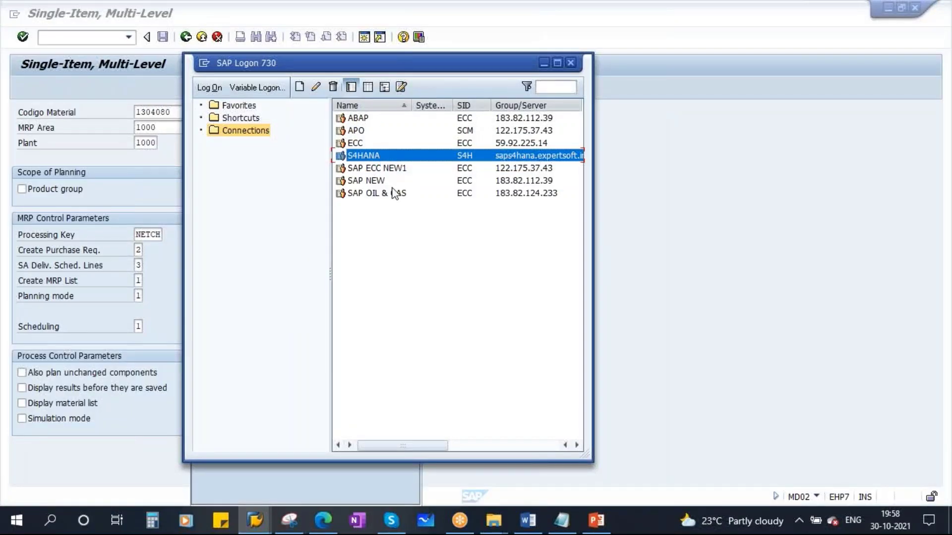
{"action": "key", "text": "space"}
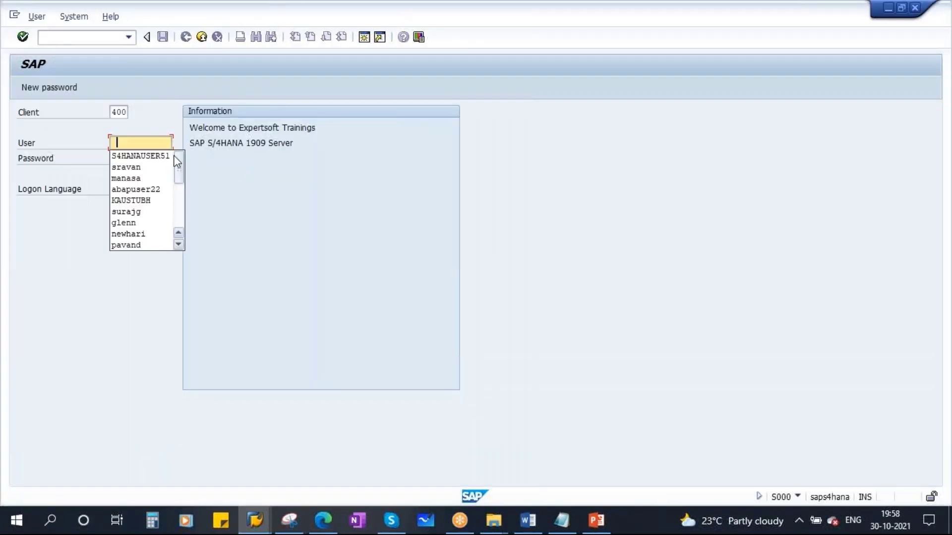
{"action": "left_click", "coordinate": [130, 157]}
{"action": "left_click", "coordinate": [130, 157]}
{"action": "key", "text": "Caps_Lock"}
{"action": "type", "text": "***"}
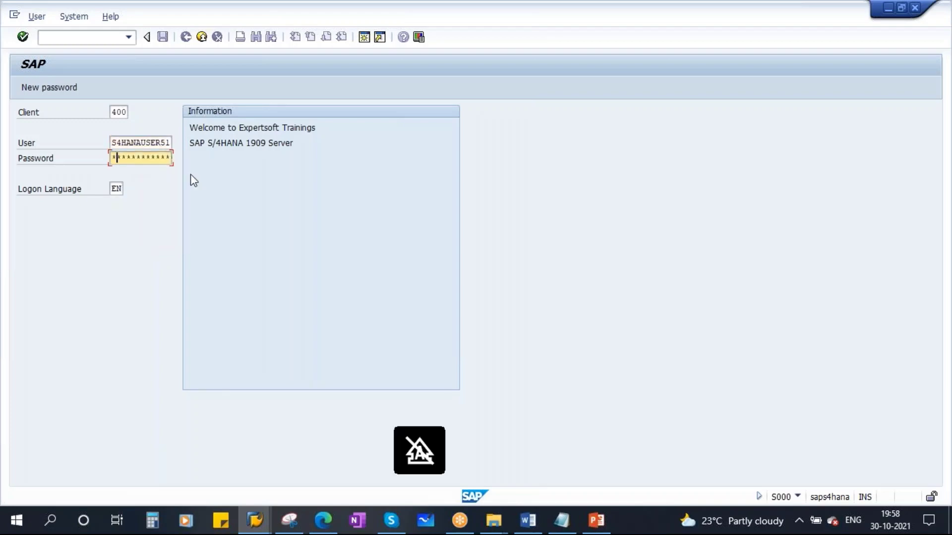
{"action": "type", "text": "******"}
{"action": "key", "text": "Return"}
Start transaction MD01N in the S4HANA session and display the available planning mode options for MRP Live.
{"action": "type", "text": "m"}
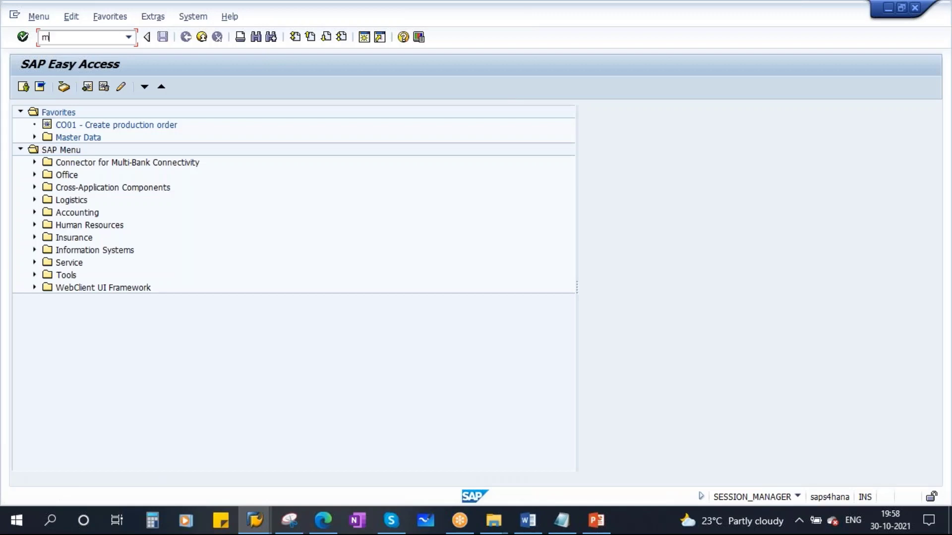
{"action": "type", "text": "d01n"}
{"action": "key", "text": "Return"}
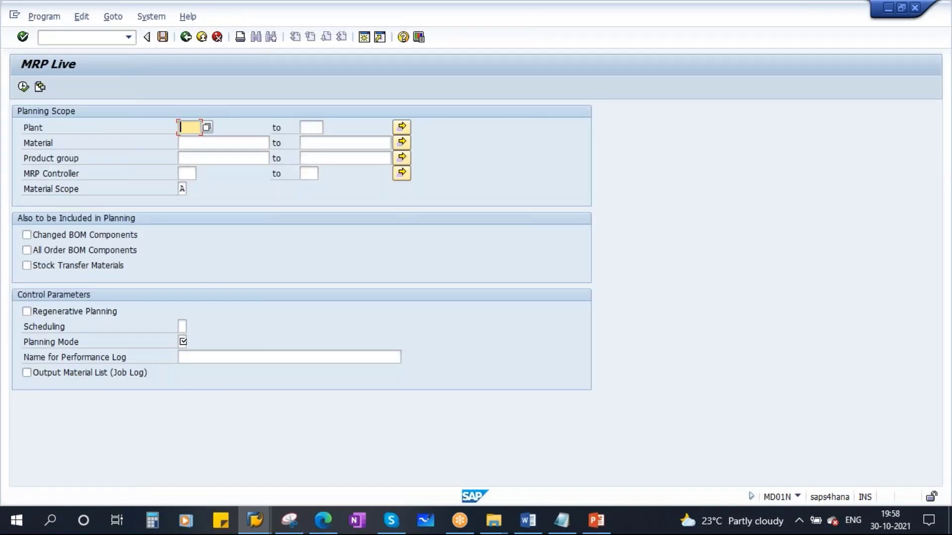
{"action": "left_click", "coordinate": [183, 342]}
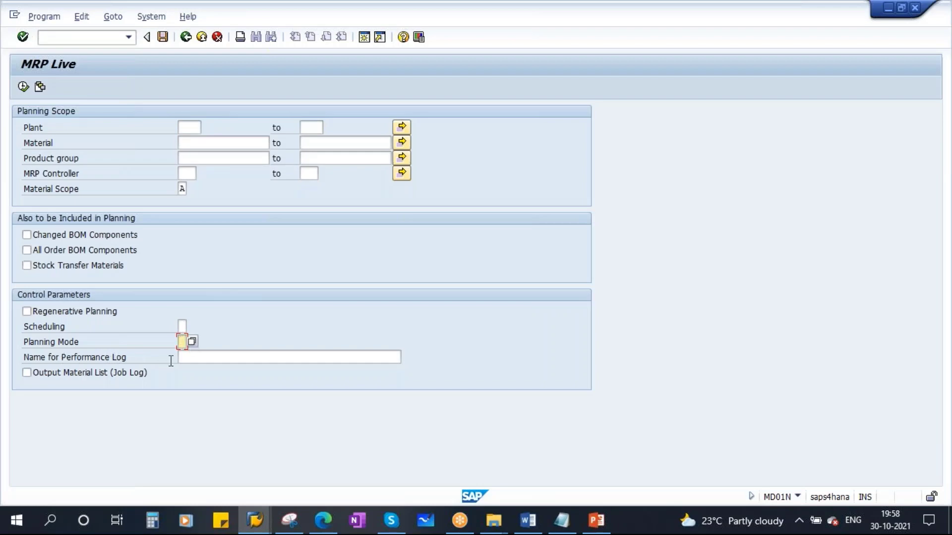
{"action": "left_click", "coordinate": [192, 342]}
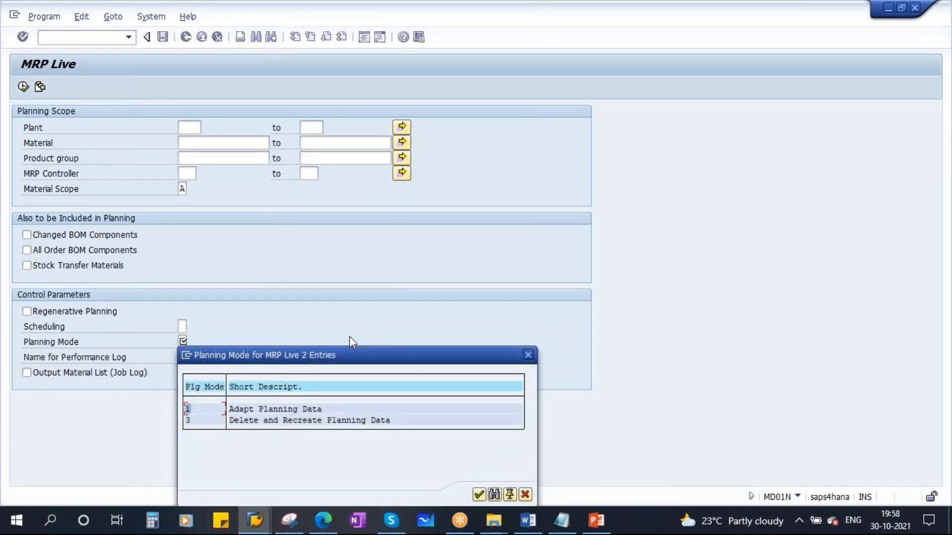
{"action": "left_click_drag", "start_coordinate": [336, 357], "coordinate": [363, 239]}
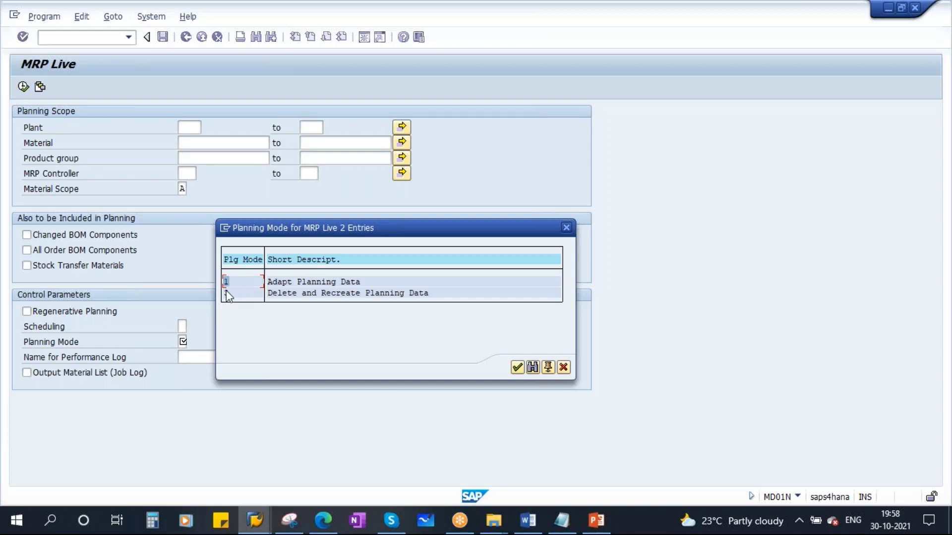
Switch back to the MD02 selection screen and close its list of planning modes without choosing one.
{"action": "left_click", "coordinate": [253, 520]}
{"action": "left_click", "coordinate": [312, 459]}
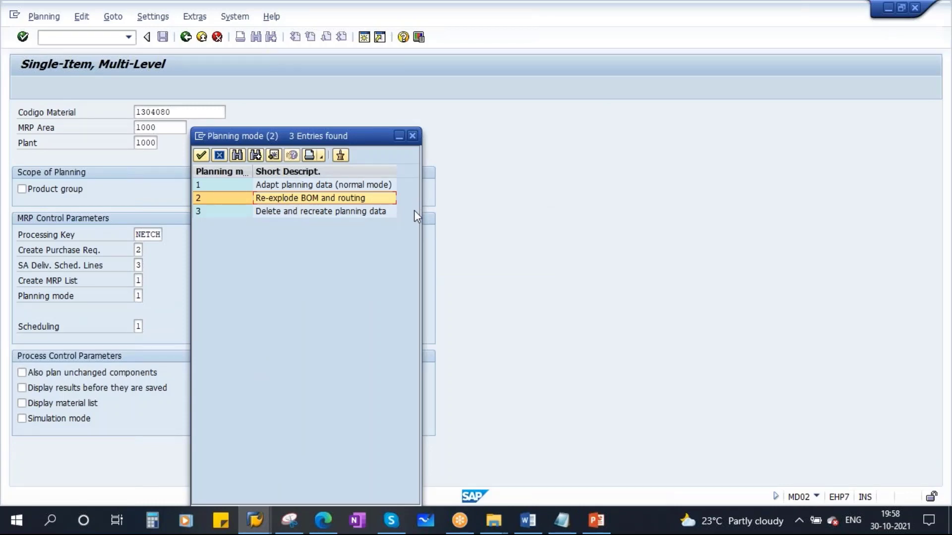
{"action": "left_click", "coordinate": [412, 135]}
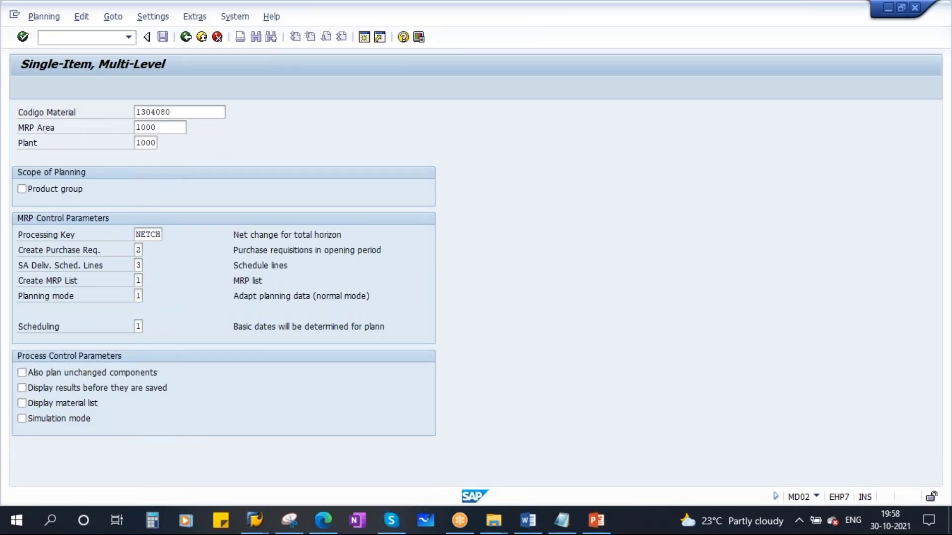
Display the MD02 scheduling options and compare 1, Basic dates, with 2, Lead time scheduling and capacity planning.
{"action": "left_click", "coordinate": [140, 329]}
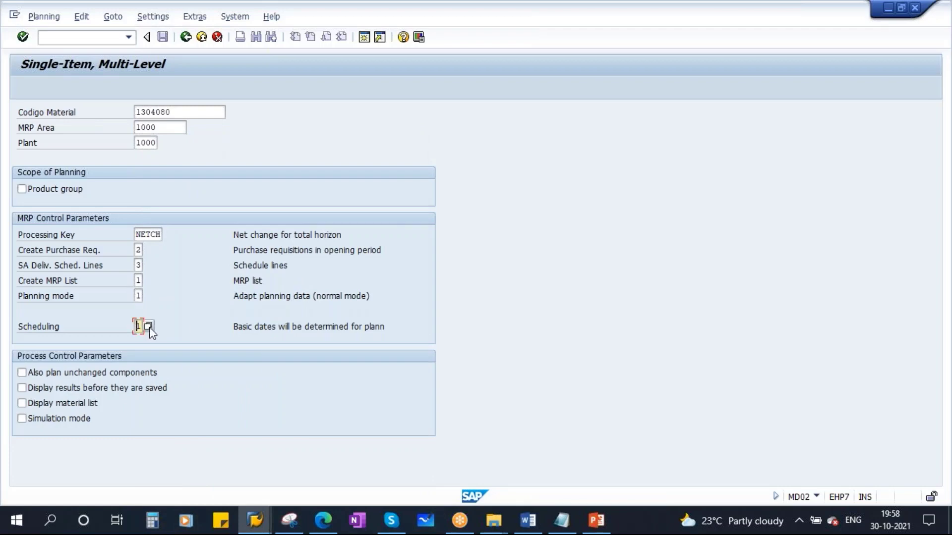
{"action": "key", "text": "F4"}
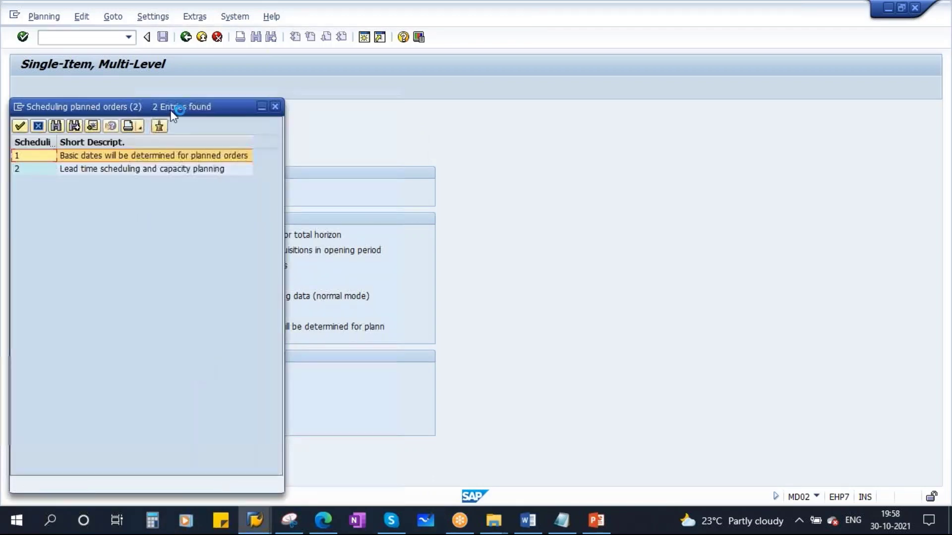
{"action": "left_click_drag", "start_coordinate": [128, 108], "coordinate": [284, 266]}
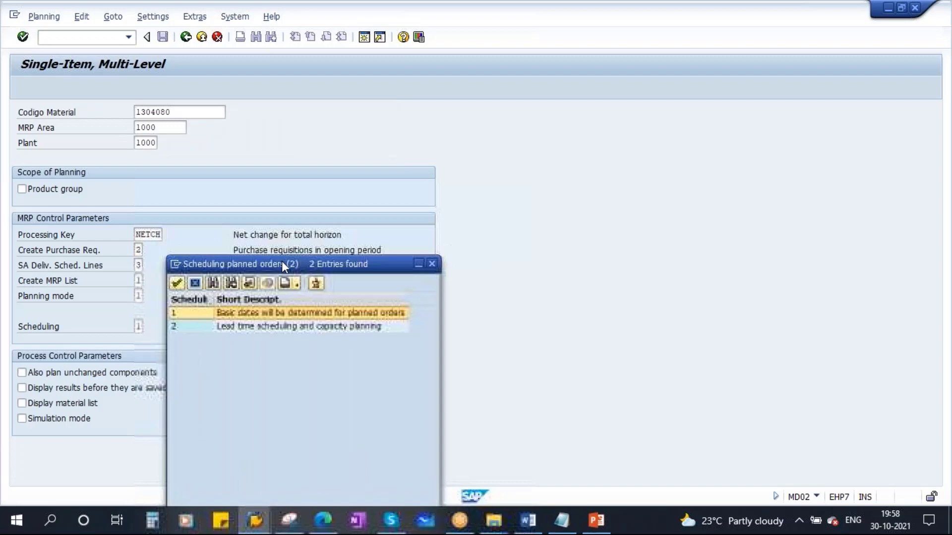
{"action": "left_click", "coordinate": [272, 325]}
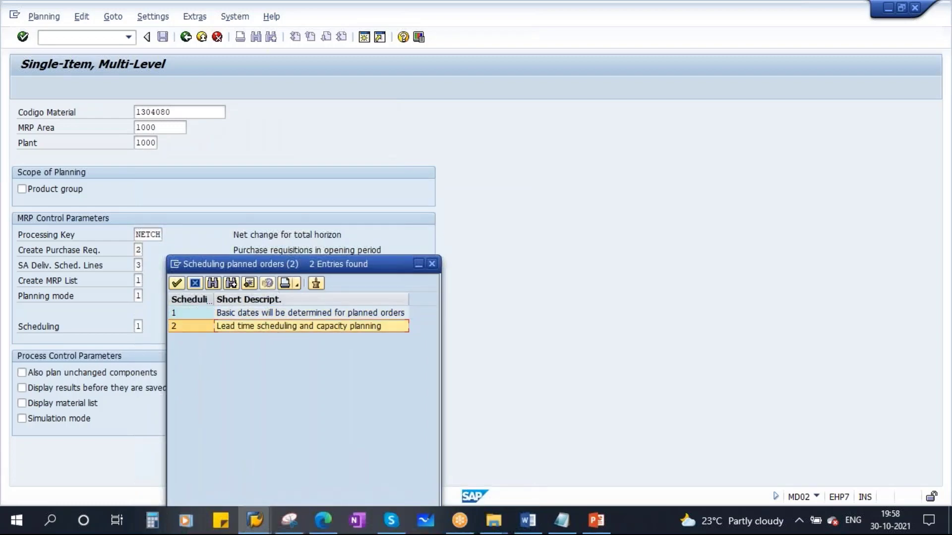
{"action": "left_click", "coordinate": [253, 314]}
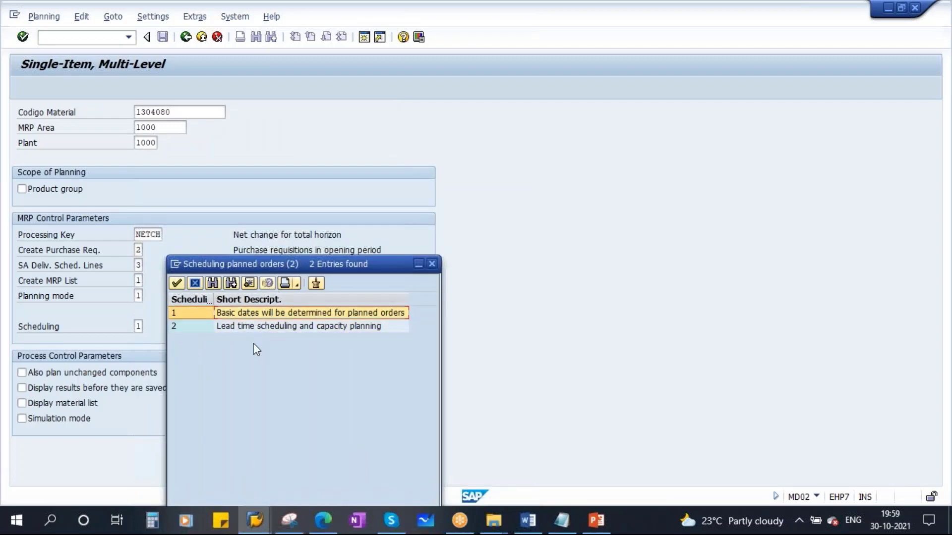
{"action": "left_click", "coordinate": [241, 326]}
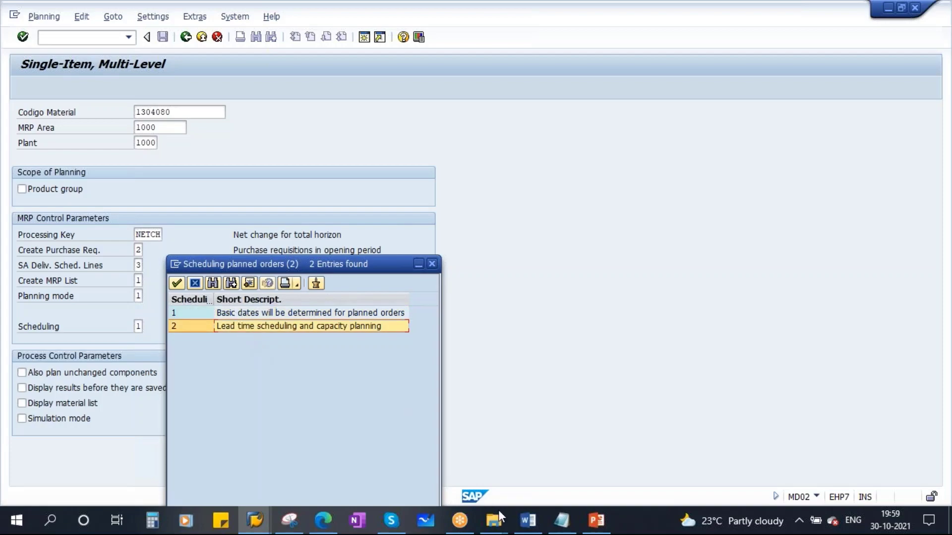
Switch to the course syllabus in Word and highlight the Scheduling topic under Production Order Execution.
{"action": "left_click", "coordinate": [527, 521]}
{"action": "scroll", "coordinate": [347, 317], "scroll_direction": "down", "scroll_amount": 10}
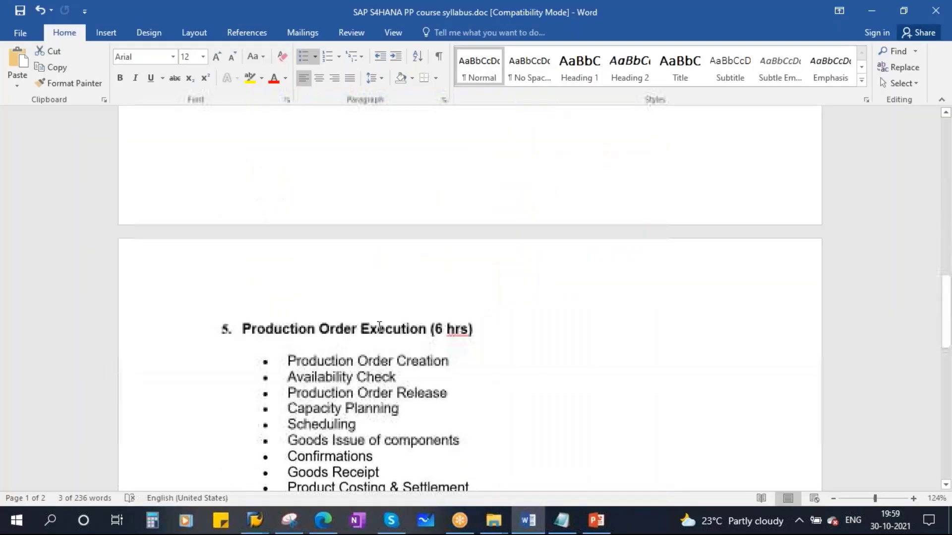
{"action": "left_click_drag", "start_coordinate": [297, 239], "coordinate": [360, 240]}
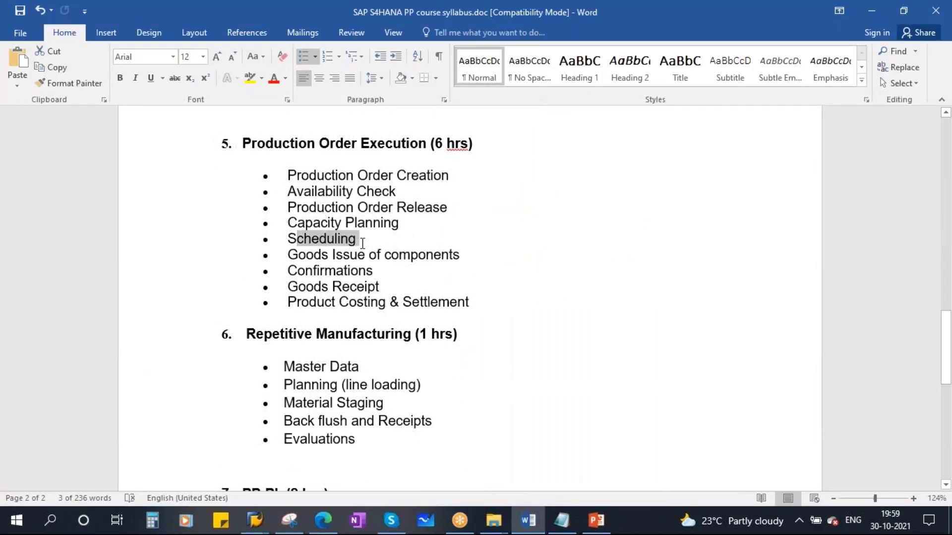
Switch to the MRP Live session in SAP and close its planning mode list without selecting a mode.
{"action": "left_click", "coordinate": [256, 522]}
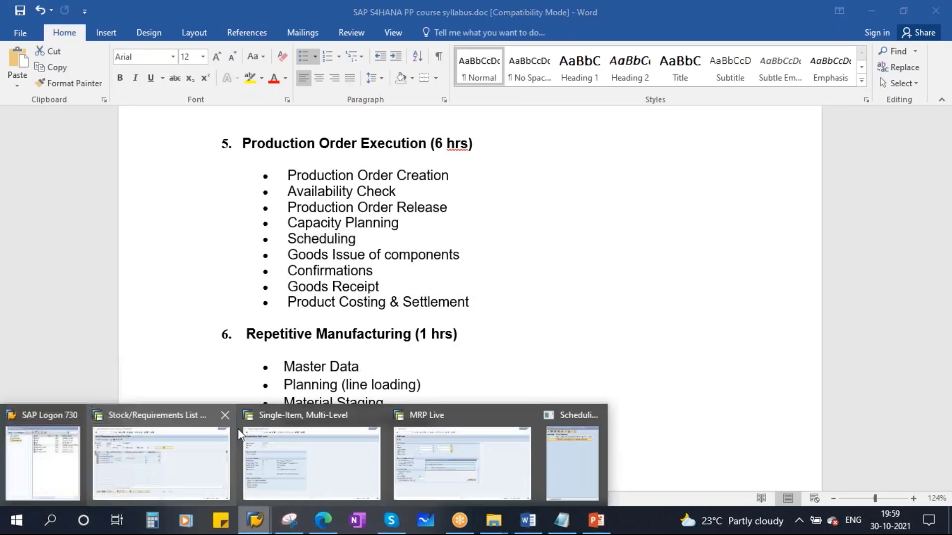
{"action": "left_click", "coordinate": [450, 454]}
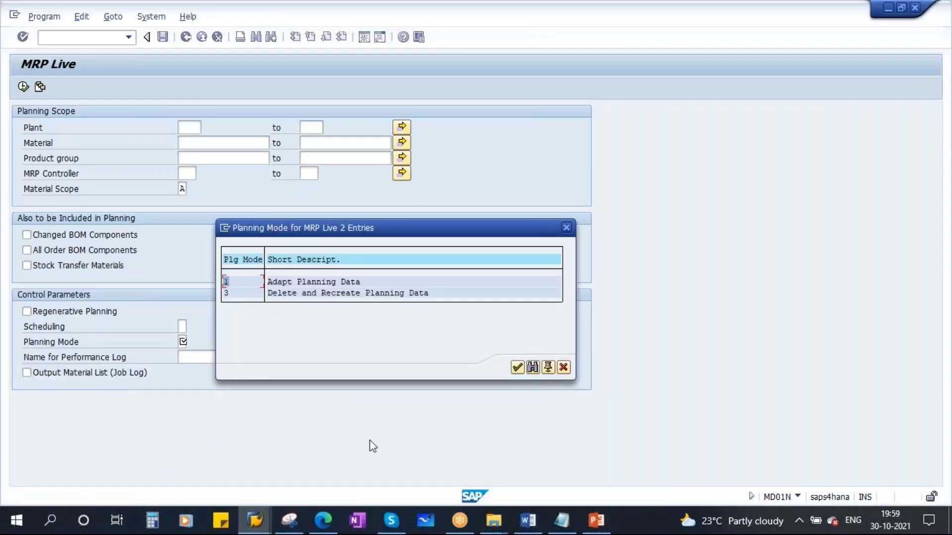
{"action": "left_click", "coordinate": [562, 367]}
Return to the MD02 scheduling options and review both the basic dates entry and the lead time scheduling entry.
{"action": "left_click", "coordinate": [255, 520]}
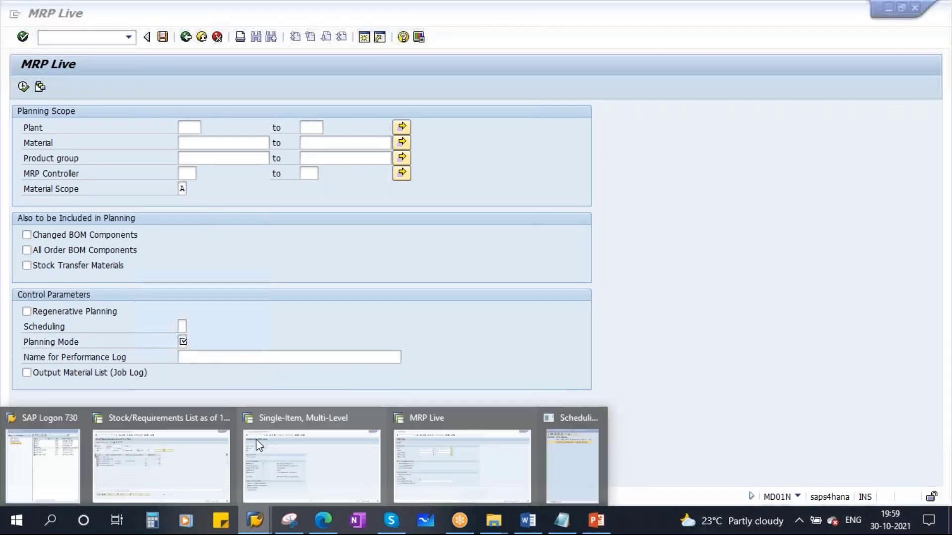
{"action": "left_click", "coordinate": [327, 444]}
{"action": "left_click", "coordinate": [246, 316]}
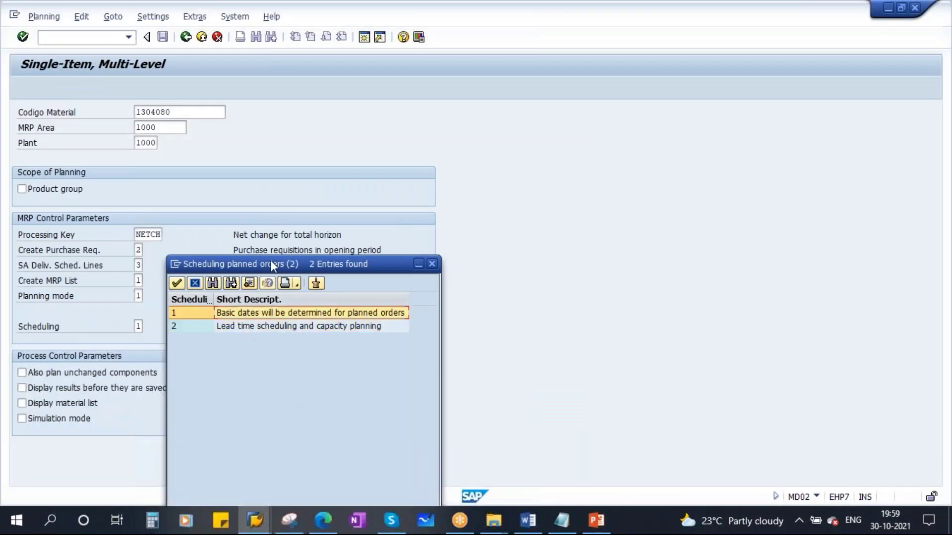
{"action": "left_click_drag", "start_coordinate": [274, 266], "coordinate": [259, 278]}
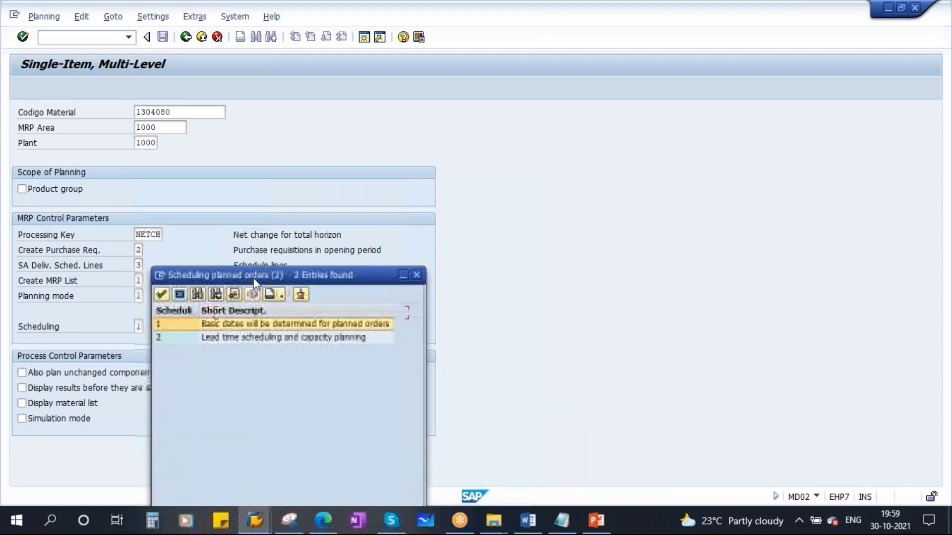
{"action": "left_click", "coordinate": [248, 335]}
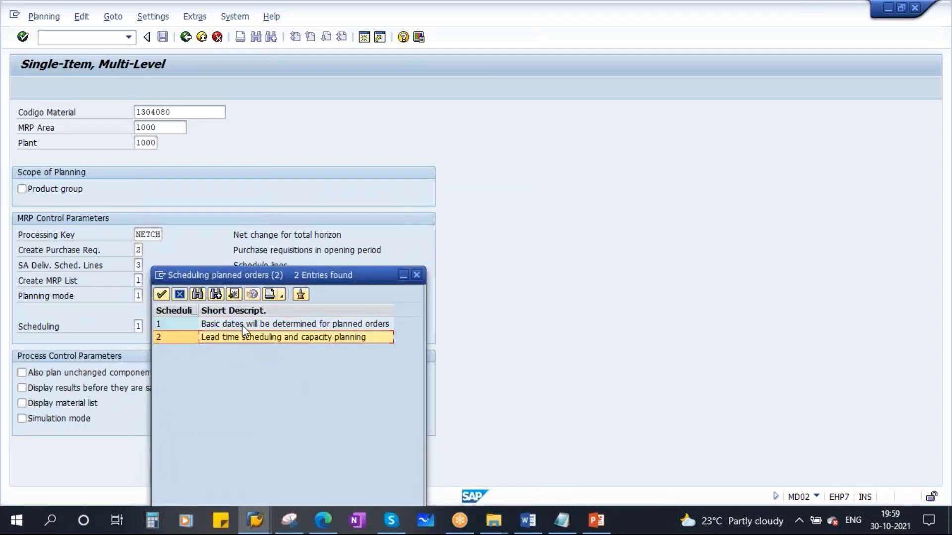
Compare the basic dates and lead time scheduling entries once more and close the scheduling list without selecting one.
{"action": "left_click", "coordinate": [229, 326]}
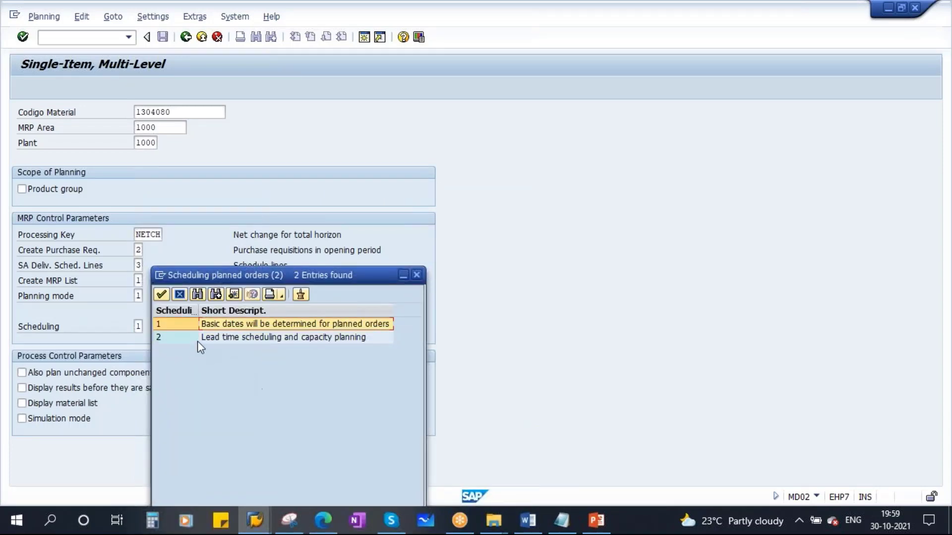
{"action": "left_click", "coordinate": [227, 338]}
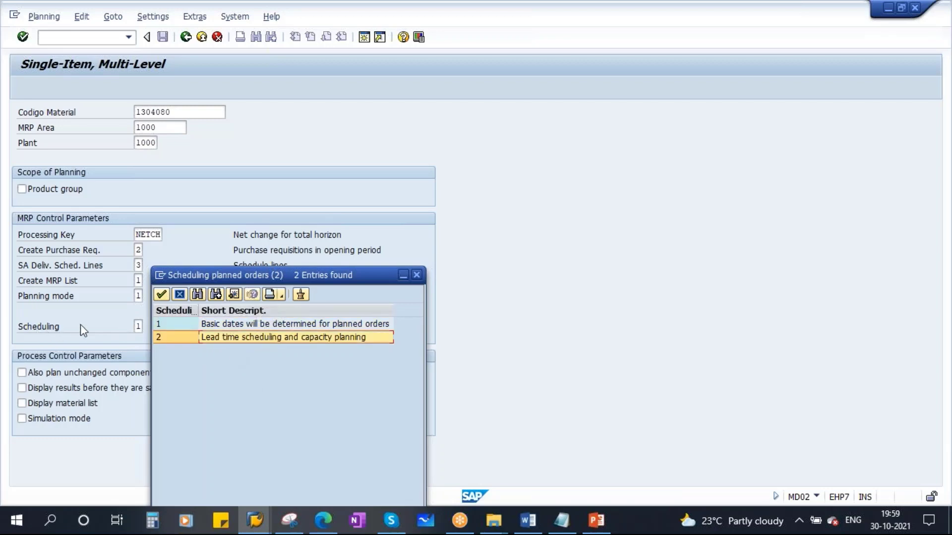
{"action": "left_click", "coordinate": [417, 275]}
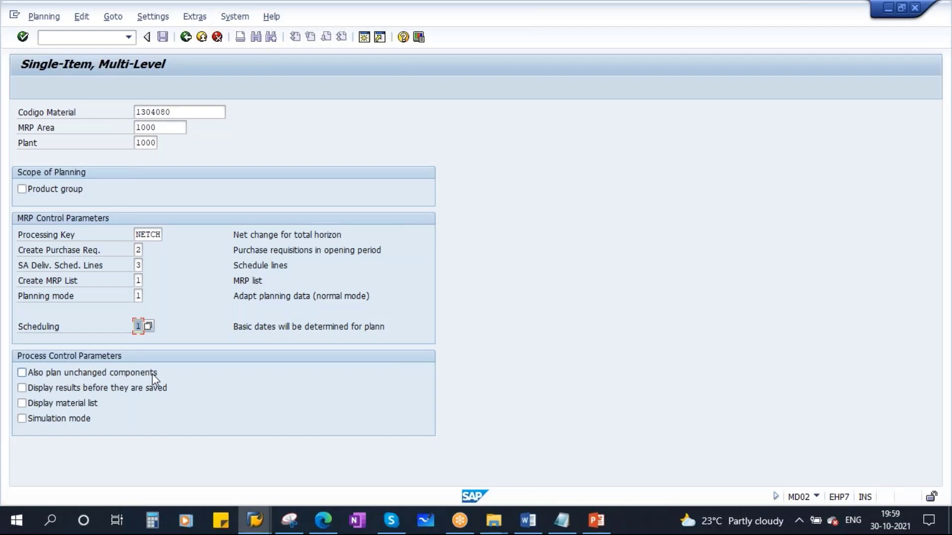
Run MRP for material 1304080 with planning mode 3 and Display results before they are saved enabled, leaving Also plan unchanged components off.
{"action": "left_click", "coordinate": [22, 372]}
{"action": "left_click", "coordinate": [62, 372]}
{"action": "left_click", "coordinate": [112, 390]}
{"action": "left_click", "coordinate": [138, 297]}
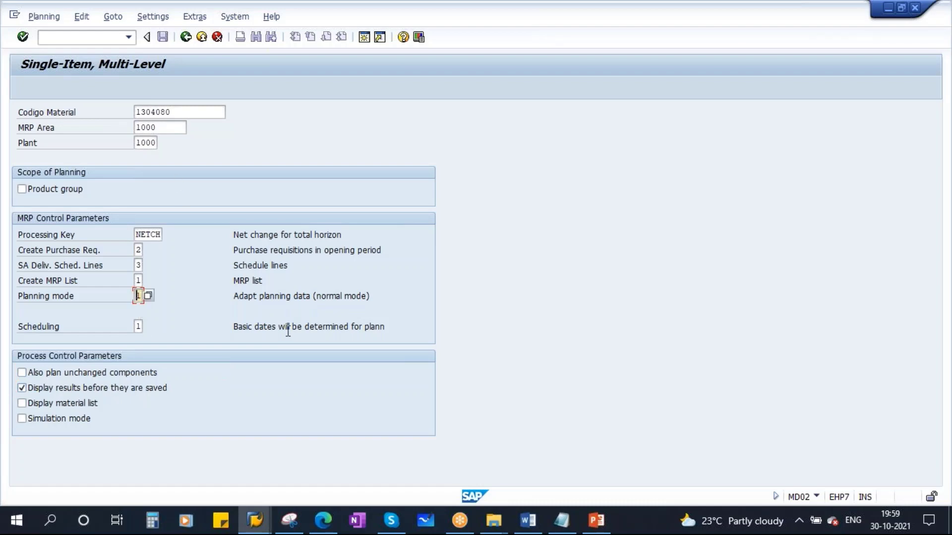
{"action": "key", "text": "BackSpace"}
{"action": "type", "text": "3"}
{"action": "key", "text": "Return"}
{"action": "key", "text": "Return"}
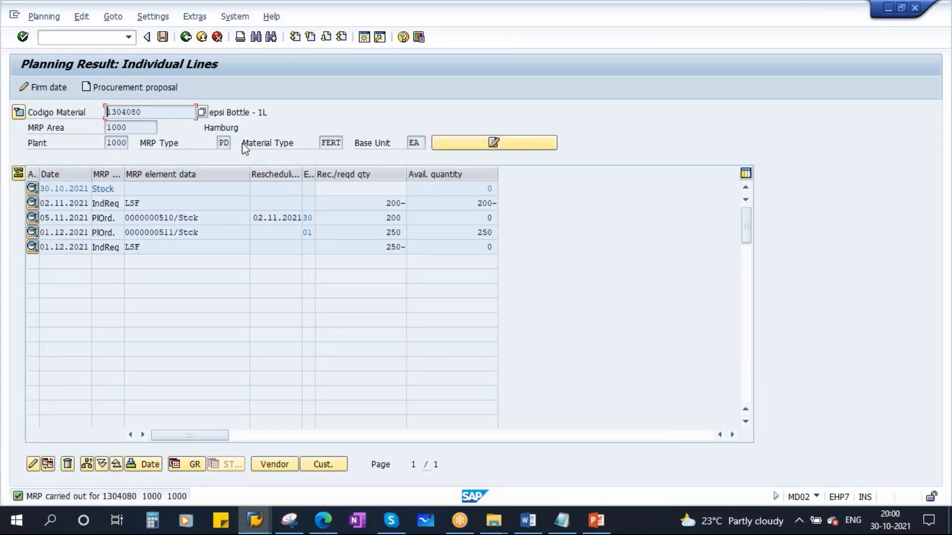
Save the planning results for the Pepsi bottle and the level 001 packaging materials, continuing the run up to stopping point 1602040.
{"action": "left_click", "coordinate": [162, 39]}
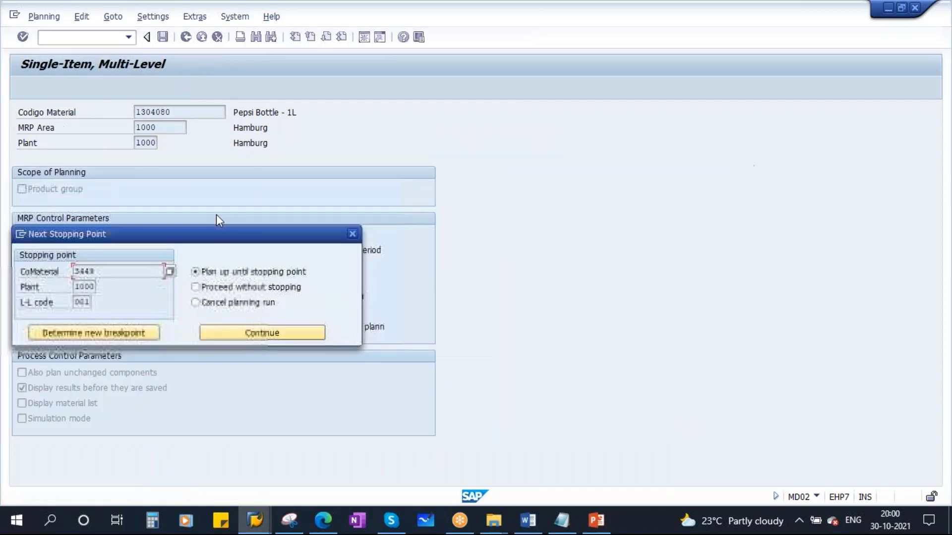
{"action": "left_click", "coordinate": [267, 335]}
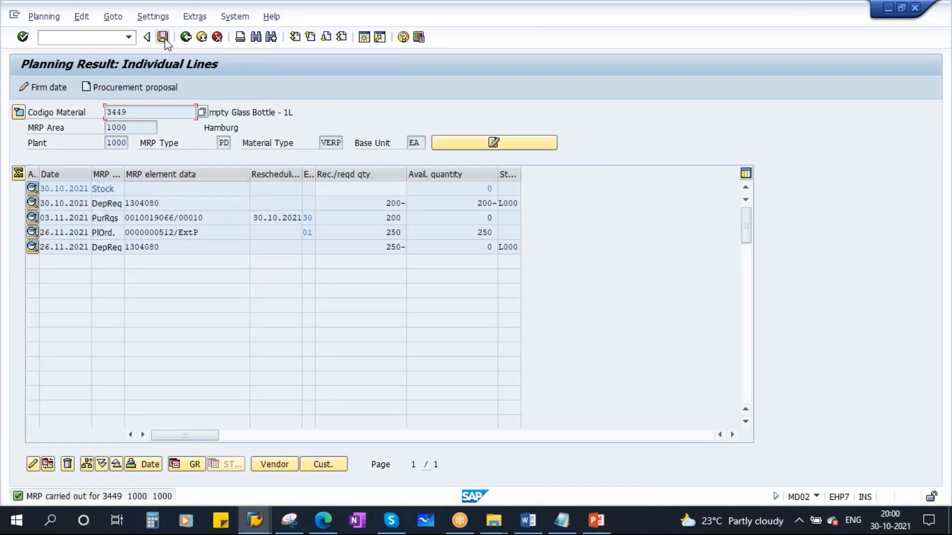
{"action": "left_click", "coordinate": [162, 38]}
{"action": "left_click", "coordinate": [272, 333]}
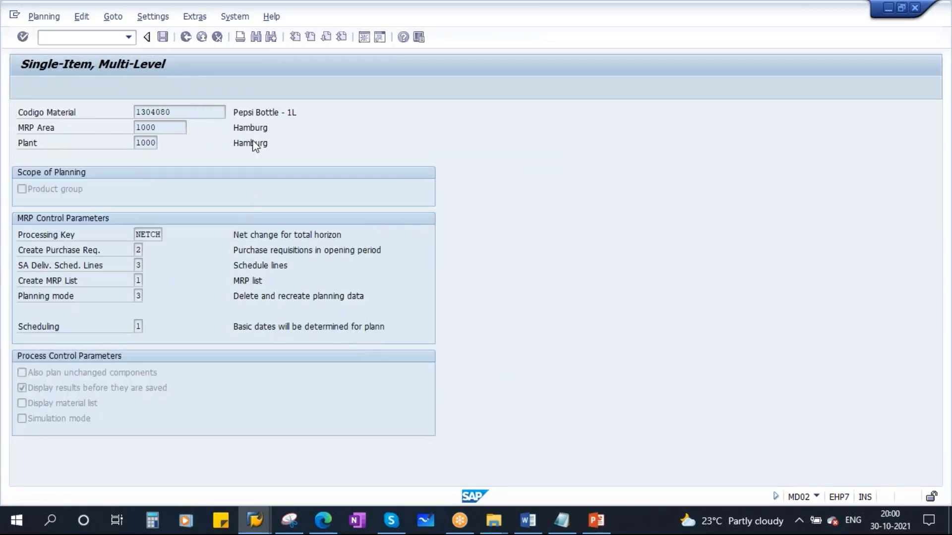
{"action": "key", "text": "ctrl+s"}
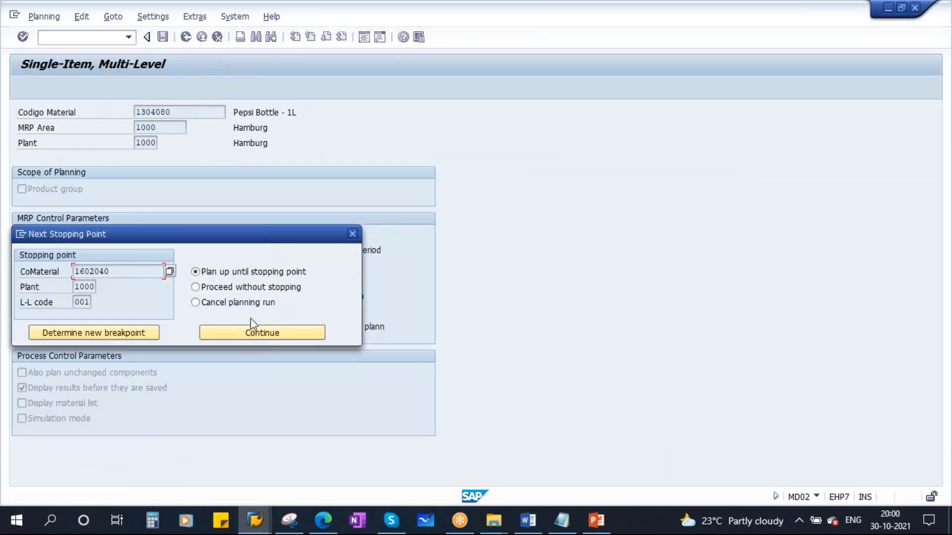
{"action": "left_click", "coordinate": [268, 333]}
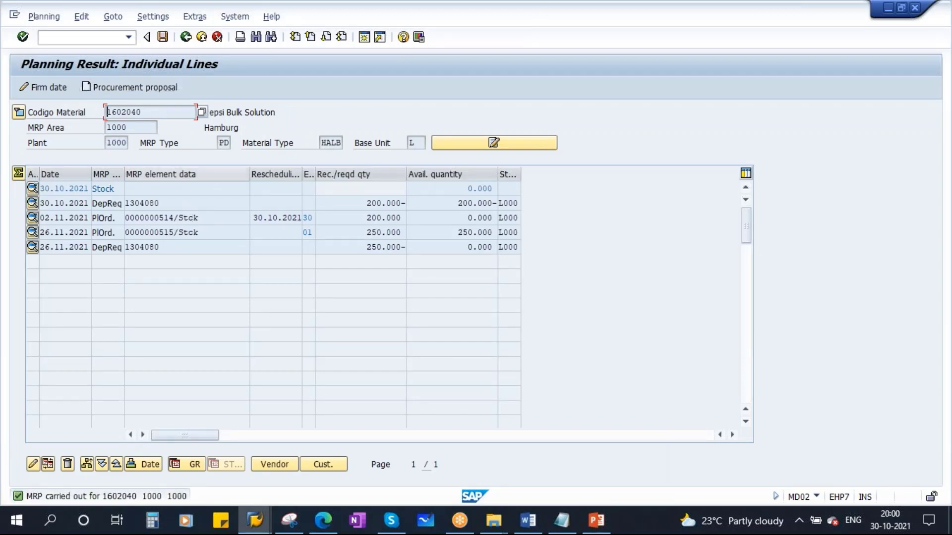
Save the planning results for materials 1602040, 3452 and 3454 to finish the run, and return to the MD02 initial screen.
{"action": "left_click", "coordinate": [163, 38]}
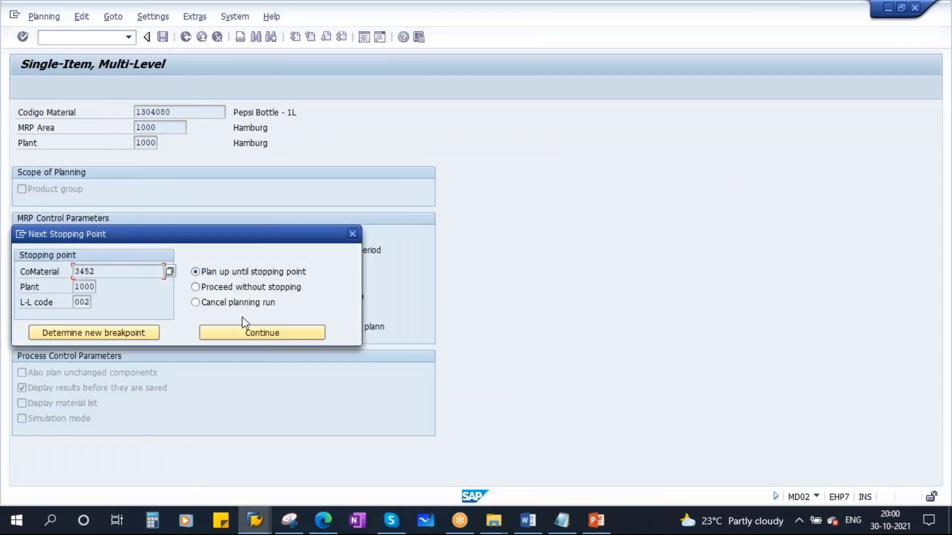
{"action": "left_click", "coordinate": [274, 331]}
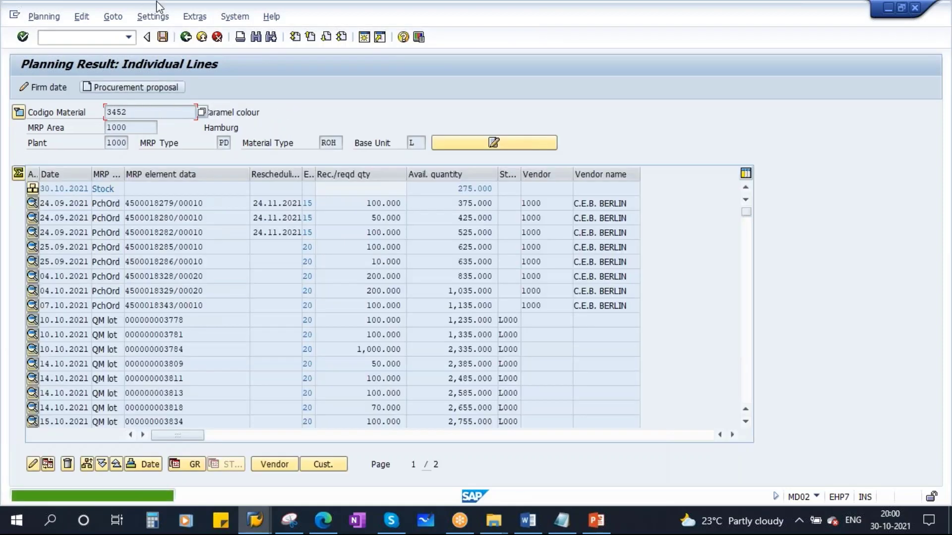
{"action": "left_click", "coordinate": [163, 37]}
{"action": "left_click", "coordinate": [274, 333]}
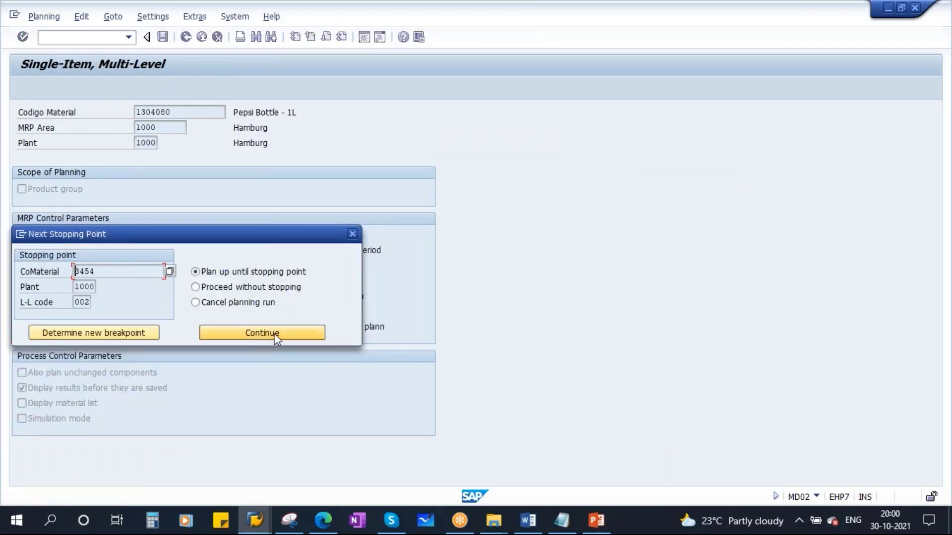
{"action": "left_click", "coordinate": [162, 37]}
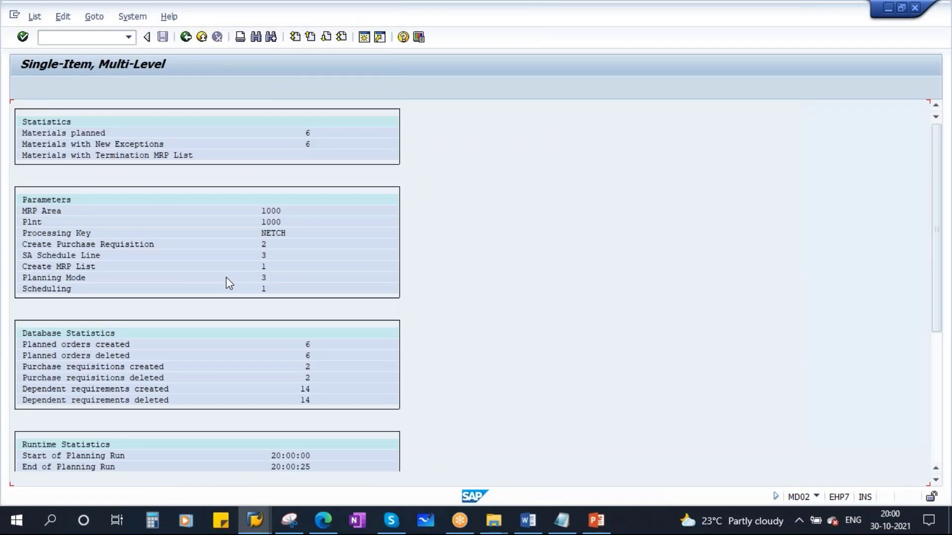
{"action": "left_click", "coordinate": [186, 37]}
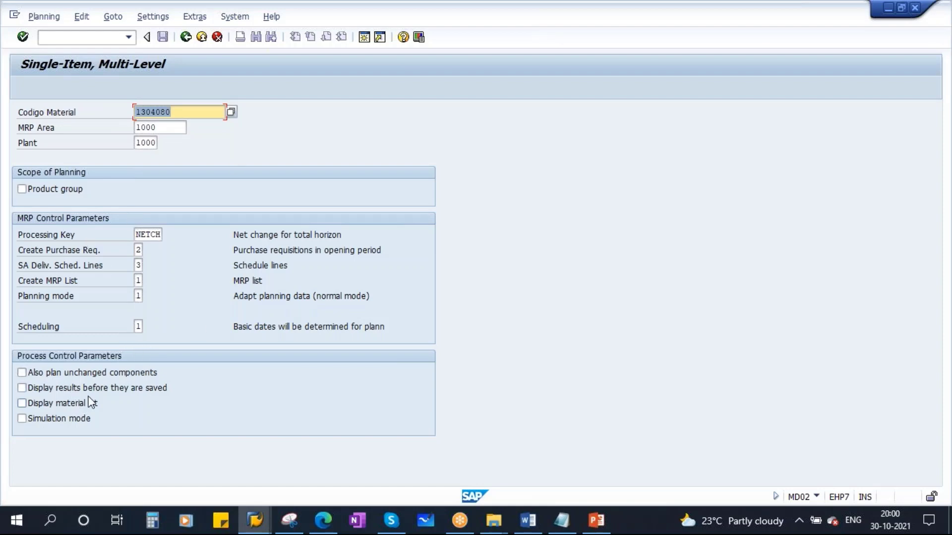
Run MRP for material 1304080 with planning mode 3 and the Display material list option enabled.
{"action": "left_click_drag", "start_coordinate": [180, 111], "coordinate": [127, 112]}
{"action": "left_click", "coordinate": [139, 298]}
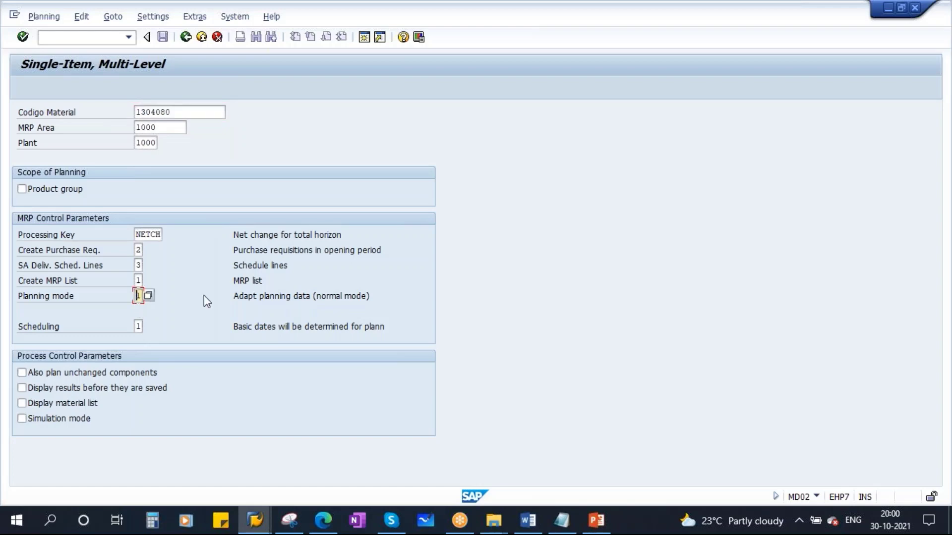
{"action": "key", "text": "BackSpace"}
{"action": "type", "text": "3"}
{"action": "left_click", "coordinate": [56, 403]}
{"action": "key", "text": "Return"}
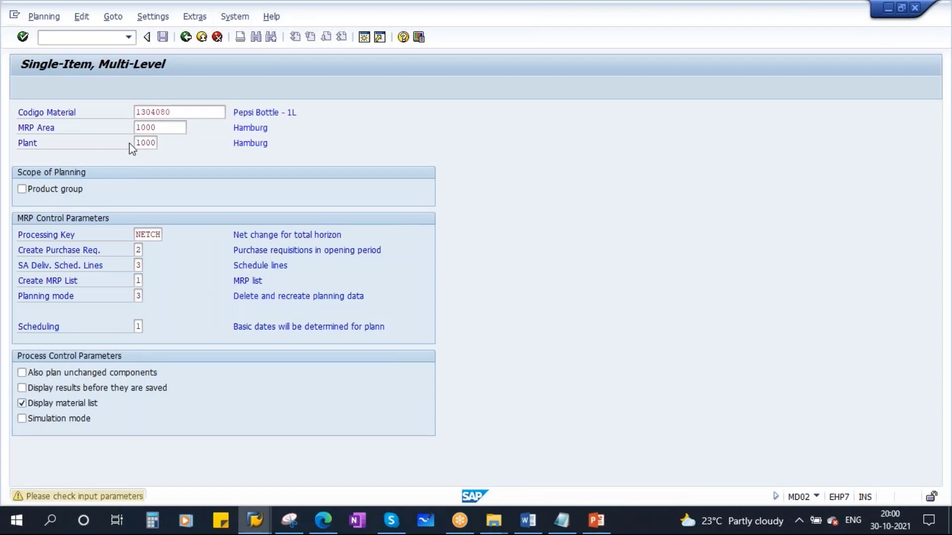
{"action": "key", "text": "Return"}
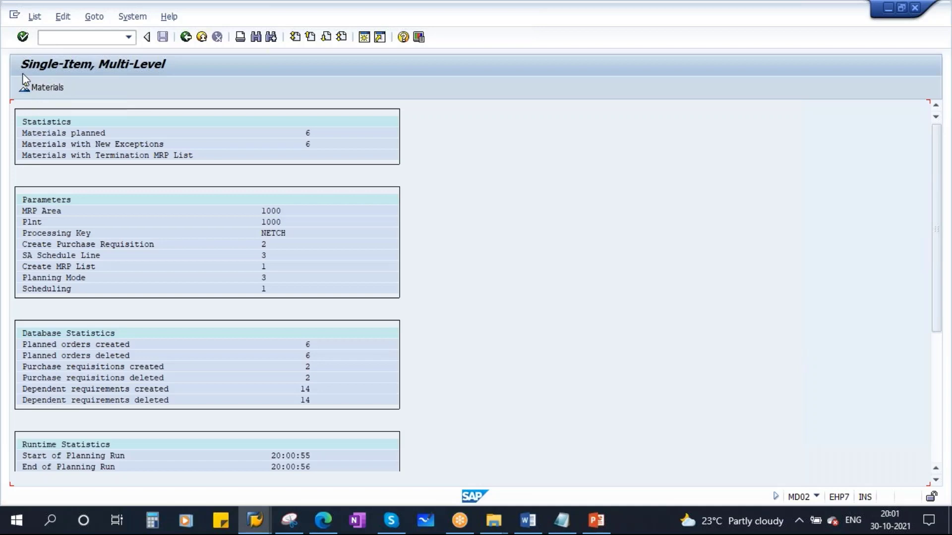
Open the list of planned materials, review the descriptions from Pepsi Bottle - 1L to Corn Syrup, and return to the initial screen.
{"action": "left_click", "coordinate": [51, 87]}
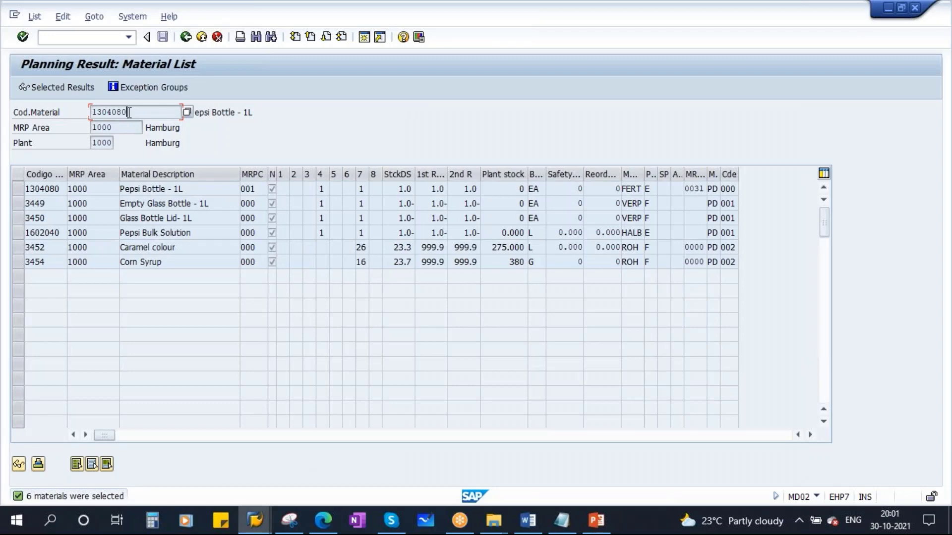
{"action": "left_click_drag", "start_coordinate": [130, 112], "coordinate": [90, 112]}
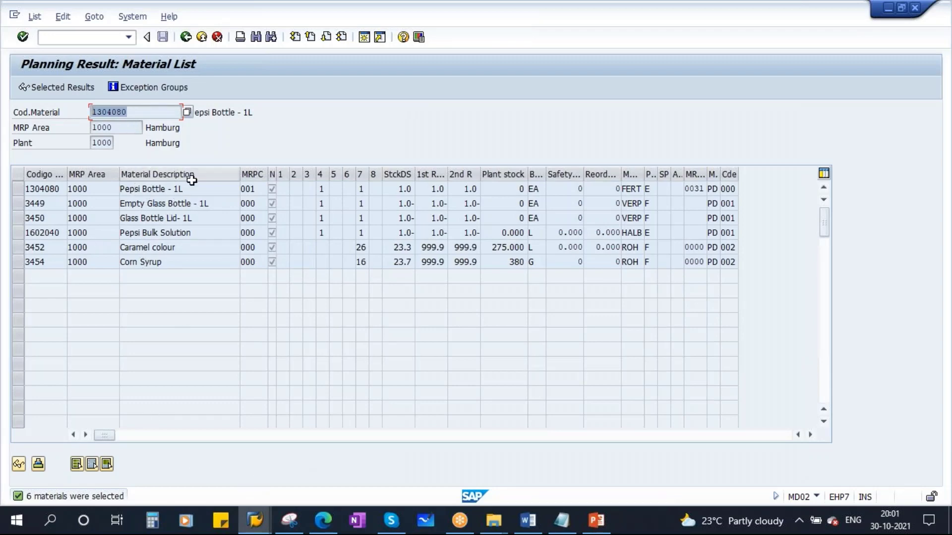
{"action": "left_click_drag", "start_coordinate": [184, 189], "coordinate": [120, 188]}
{"action": "left_click_drag", "start_coordinate": [223, 204], "coordinate": [120, 203]}
{"action": "left_click_drag", "start_coordinate": [203, 218], "coordinate": [120, 229]}
{"action": "left_click_drag", "start_coordinate": [169, 247], "coordinate": [9, 261]}
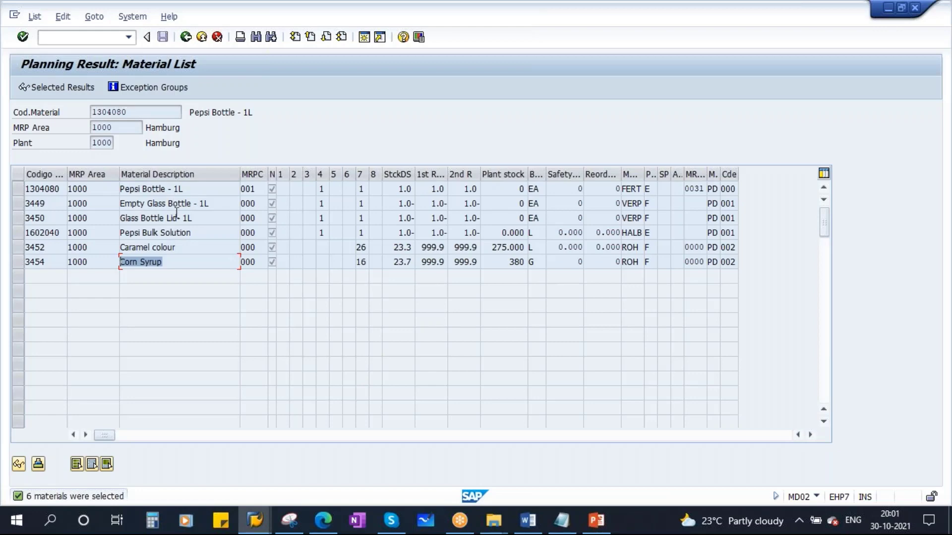
{"action": "left_click", "coordinate": [186, 37]}
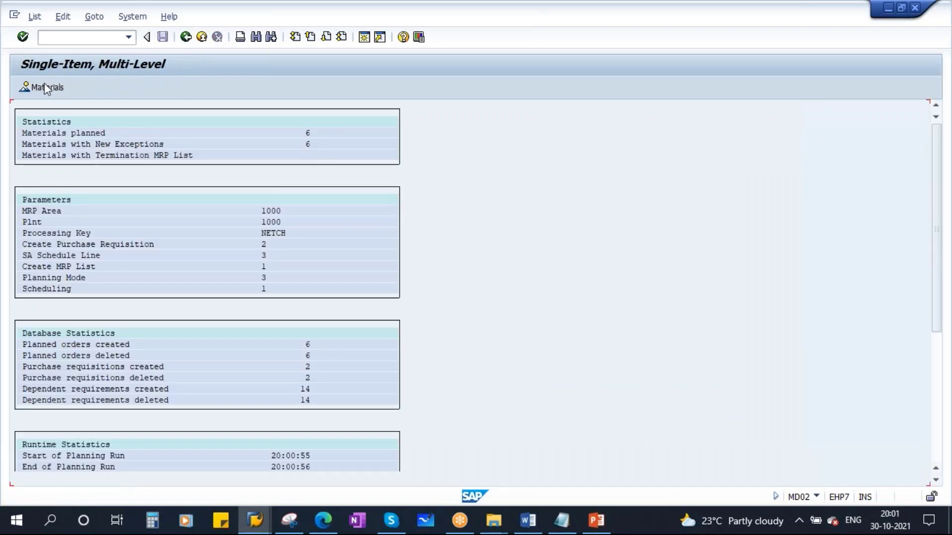
{"action": "left_click", "coordinate": [186, 37]}
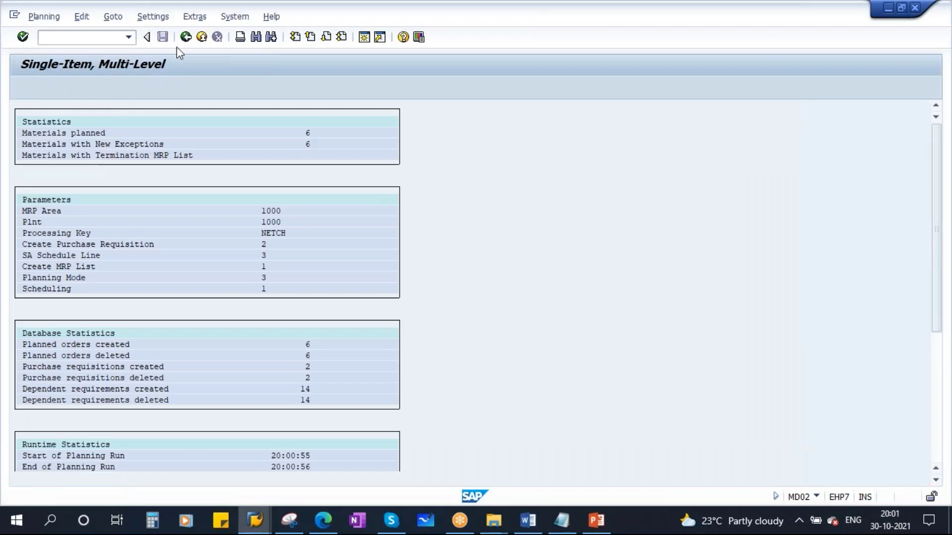
Run MRP for material 1304080 with planning mode 3 and Display material list disabled, and return from the statistics to the initial screen.
{"action": "left_click", "coordinate": [47, 405]}
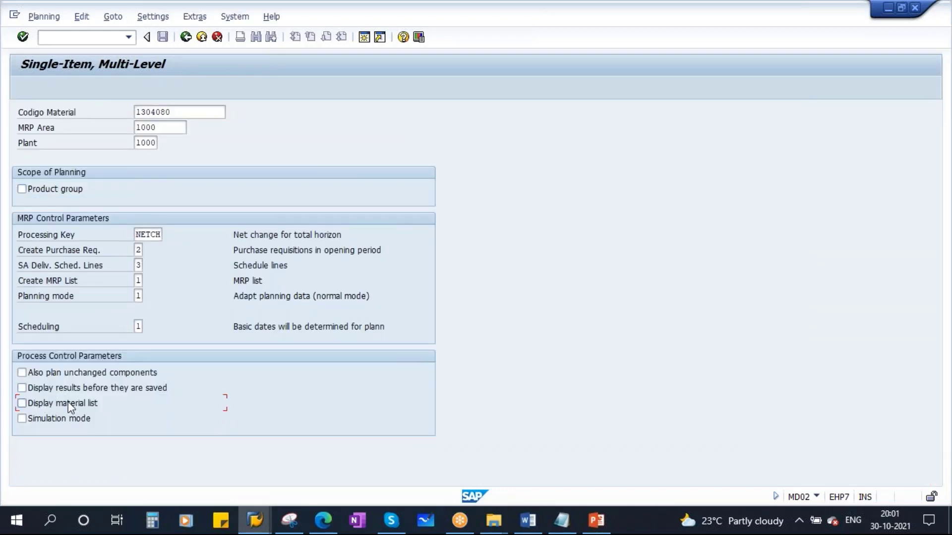
{"action": "left_click", "coordinate": [139, 297]}
{"action": "type", "text": "3"}
{"action": "key", "text": "Return"}
{"action": "key", "text": "Return"}
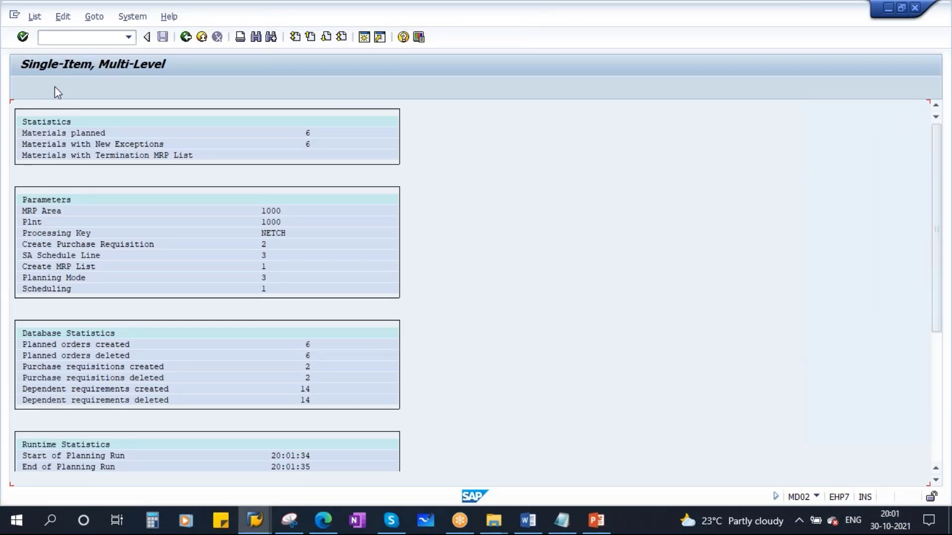
{"action": "left_click", "coordinate": [186, 37]}
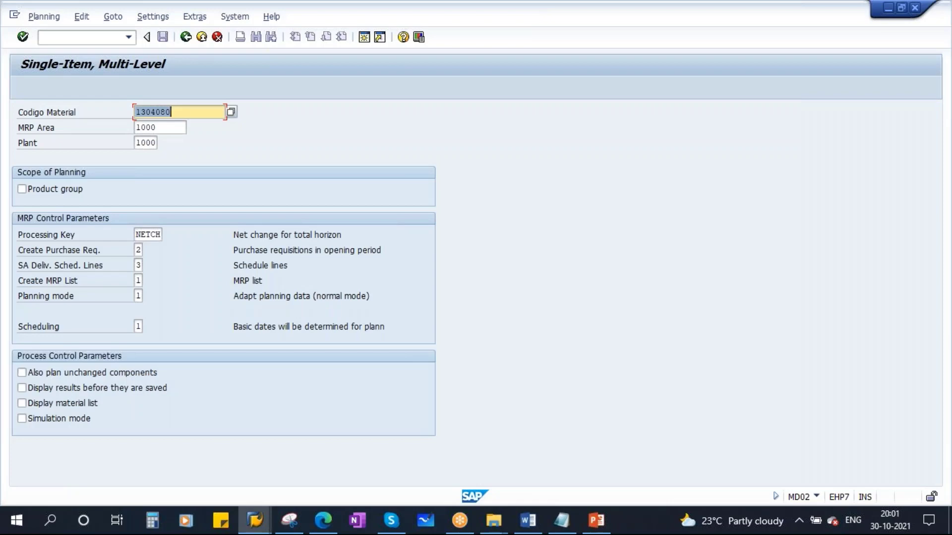
Run MRP in simulation mode with planning mode 3 and Display material list enabled, save the planning result, and return to the initial screen.
{"action": "left_click", "coordinate": [59, 421]}
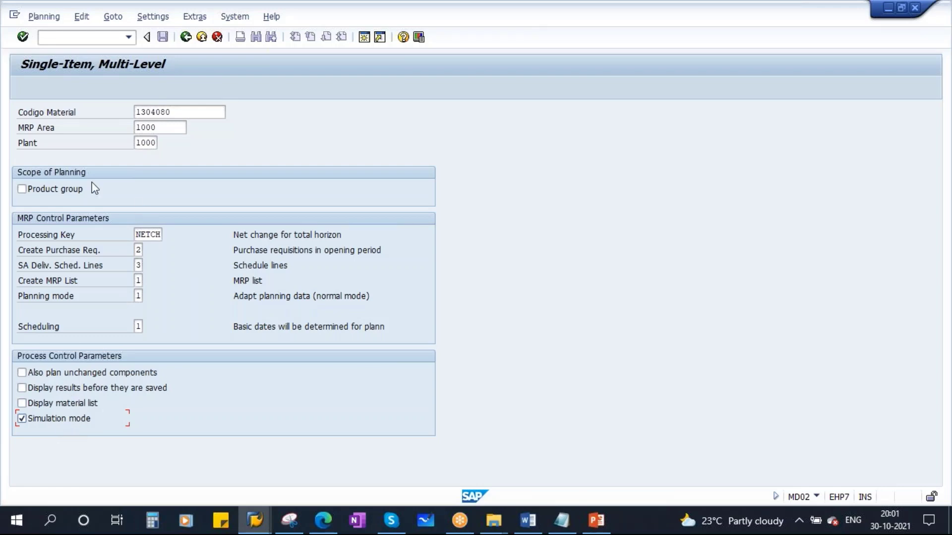
{"action": "left_click", "coordinate": [139, 298]}
{"action": "key", "text": "Return"}
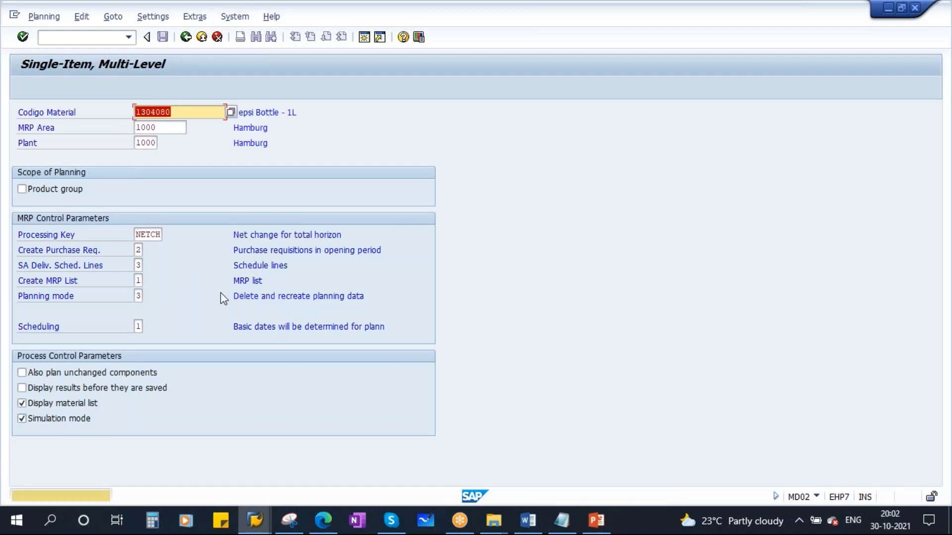
{"action": "key", "text": "Return"}
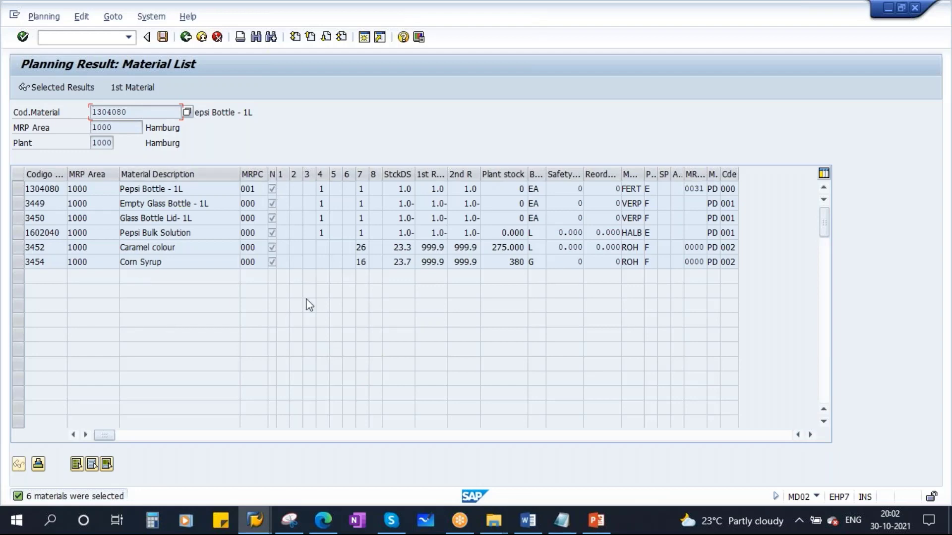
{"action": "left_click", "coordinate": [163, 38]}
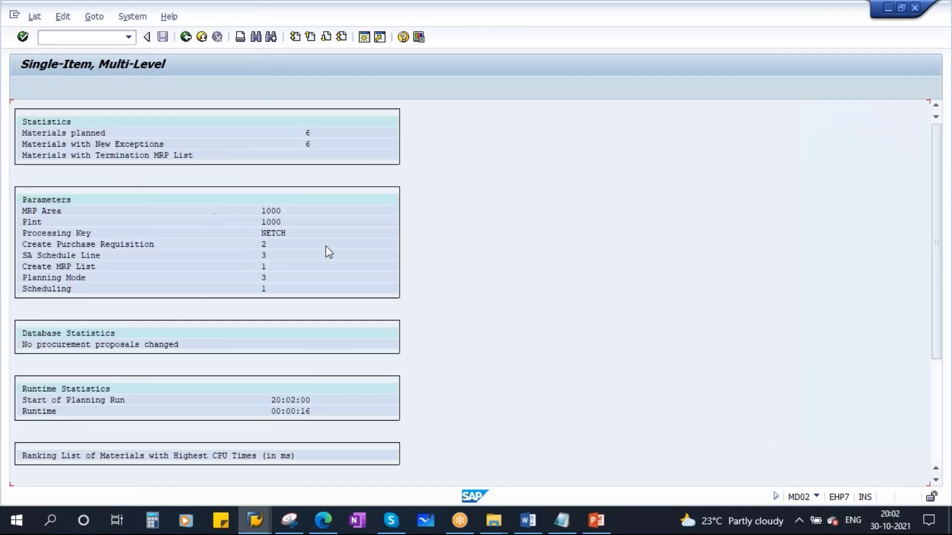
{"action": "left_click", "coordinate": [187, 41]}
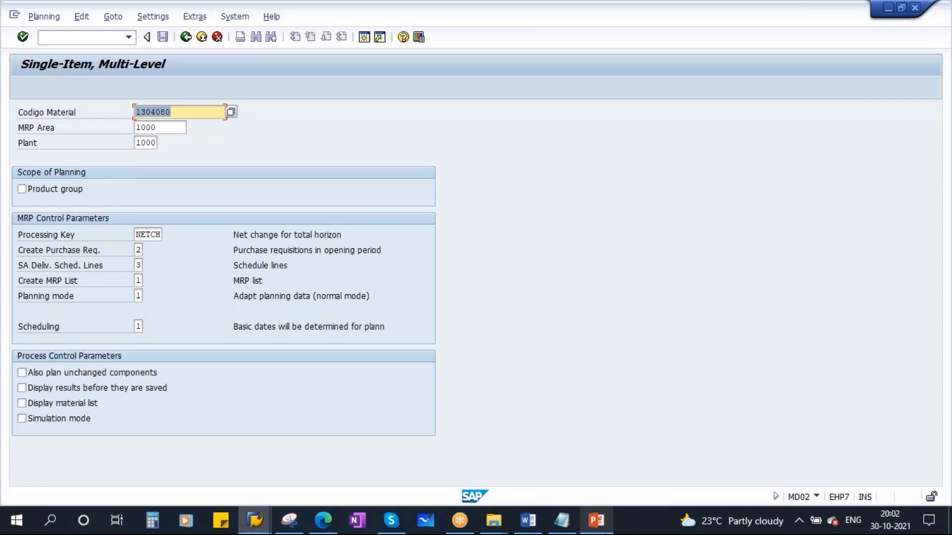
Review the MRP Live Control Parameters slide in PowerPoint and switch to the MRP Live session in SAP.
{"action": "left_click", "coordinate": [597, 521]}
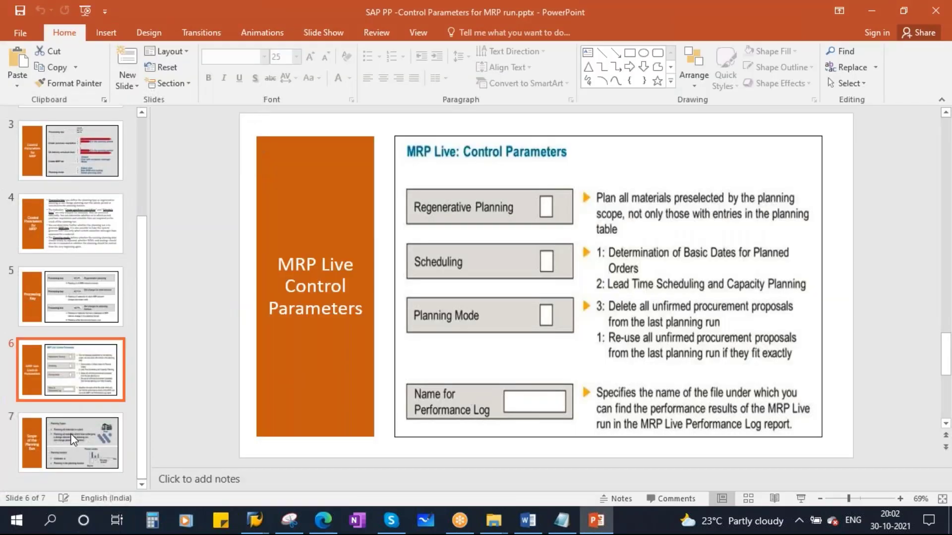
{"action": "left_click", "coordinate": [73, 438]}
{"action": "key", "text": "Up"}
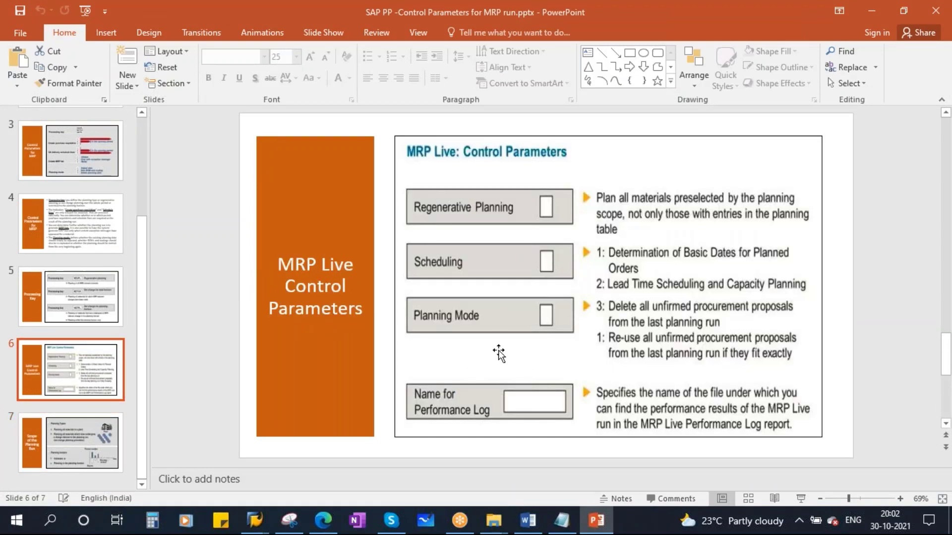
{"action": "mouse_move", "coordinate": [255, 523]}
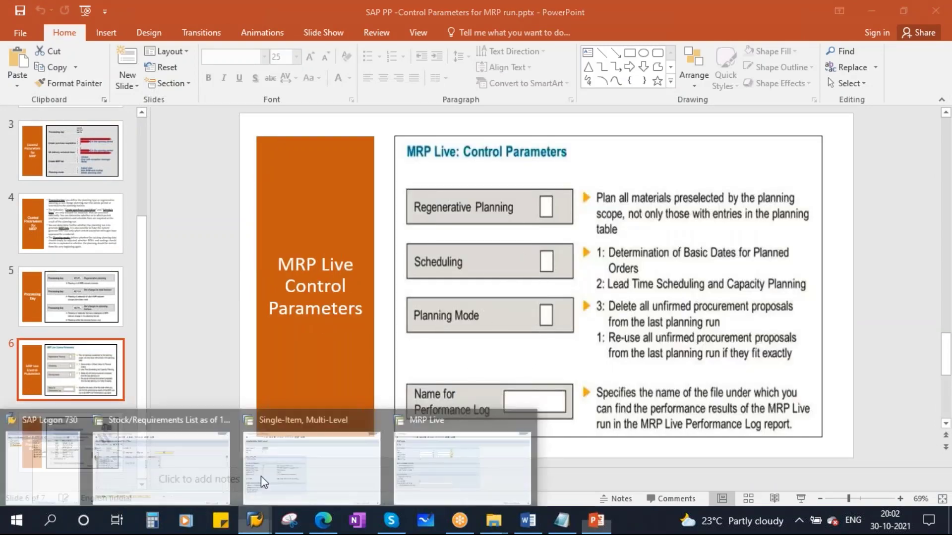
{"action": "left_click", "coordinate": [451, 453]}
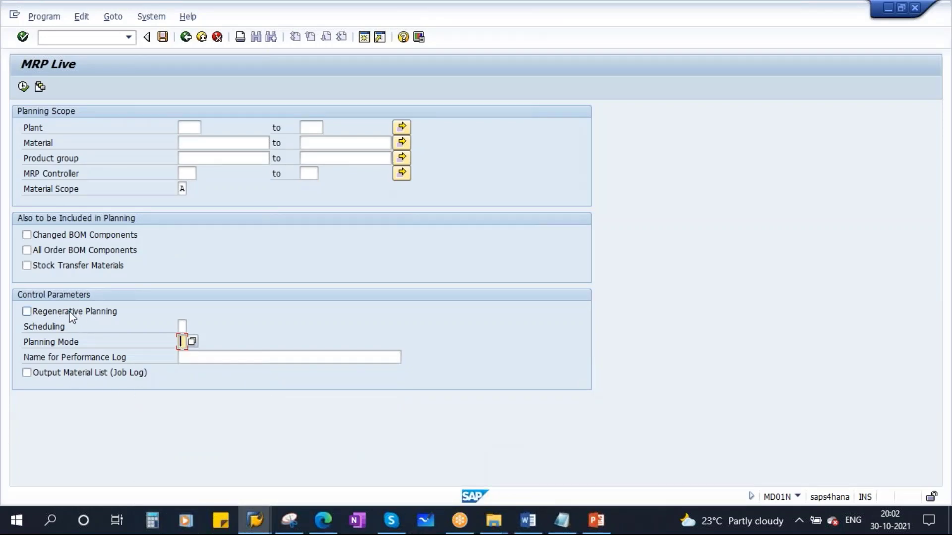
Switch to Notepad, move its window into full view, and list NEUPL, NETCH and NETPL on separate lines below the existing notes.
{"action": "left_click", "coordinate": [561, 520]}
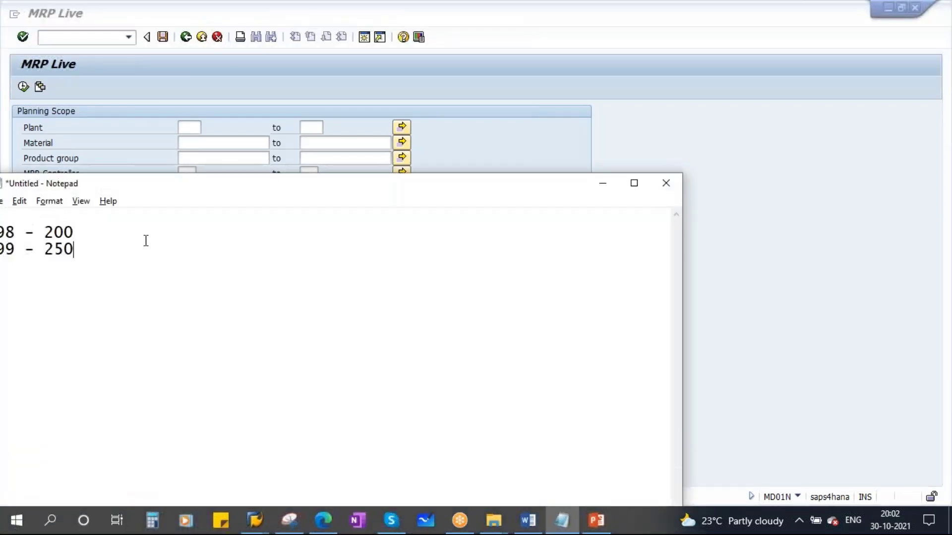
{"action": "left_click_drag", "start_coordinate": [183, 185], "coordinate": [373, 126]}
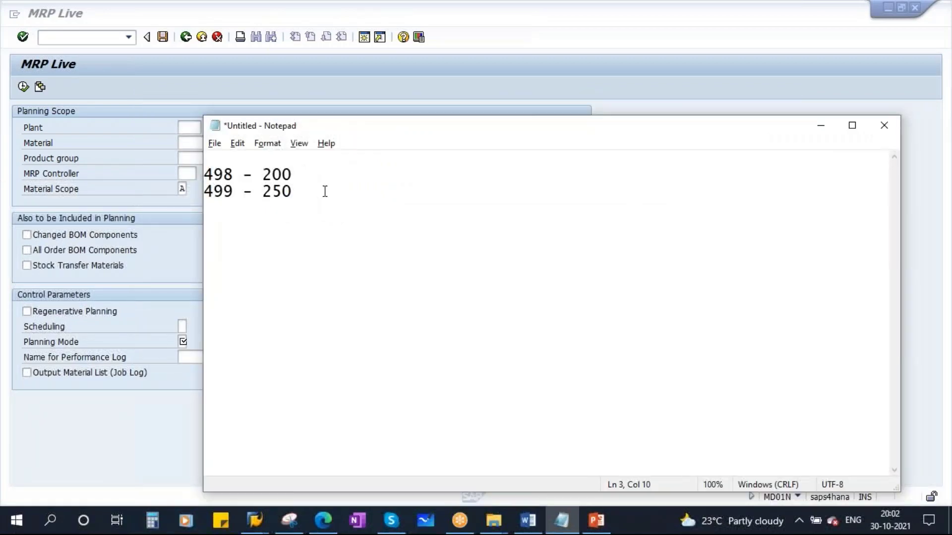
{"action": "key", "text": "Return"}
{"action": "key", "text": "Return"}
{"action": "key", "text": "Caps_Lock"}
{"action": "type", "text": "NEUPL"}
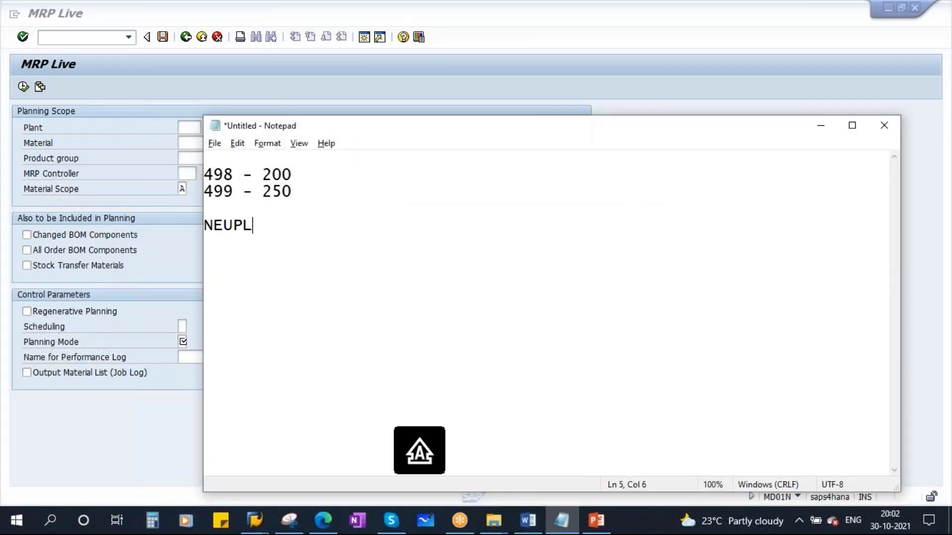
{"action": "key", "text": "Return"}
{"action": "type", "text": "N"}
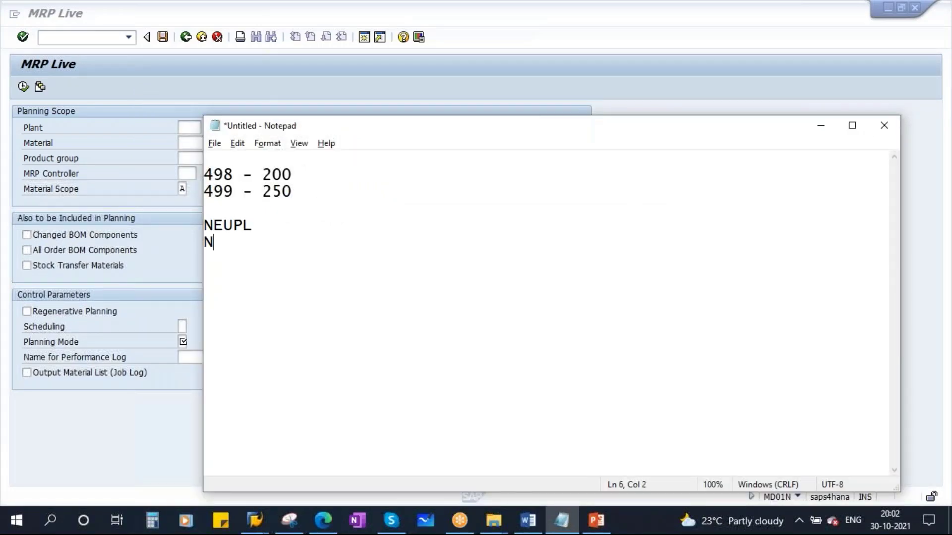
{"action": "type", "text": "ETCH"}
{"action": "key", "text": "Return"}
{"action": "type", "text": "NETPL"}
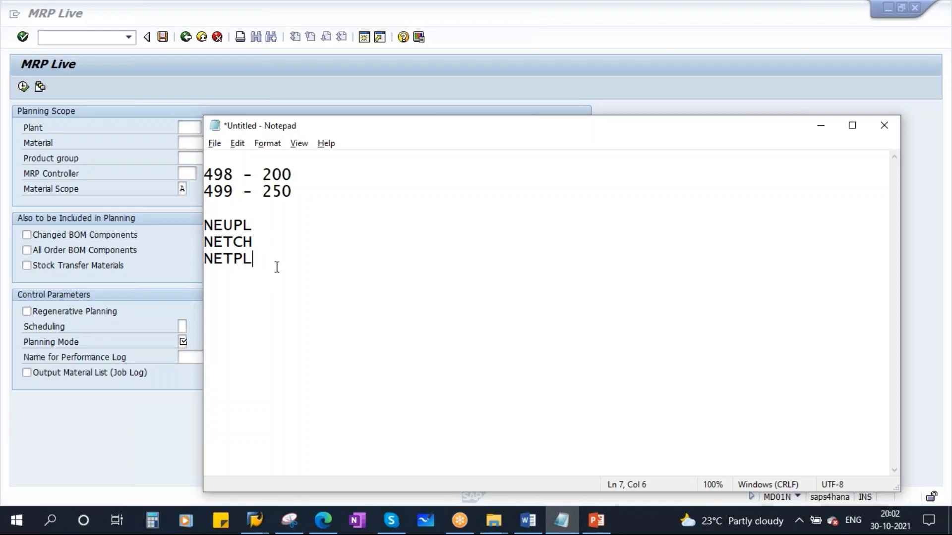
Add a second list with NEUPL and NETCH on separate lines, spaced below the first list.
{"action": "key", "text": "Return"}
{"action": "key", "text": "Return"}
{"action": "key", "text": "Return"}
{"action": "key", "text": "Caps_Lock"}
{"action": "type", "text": "NEUPL"}
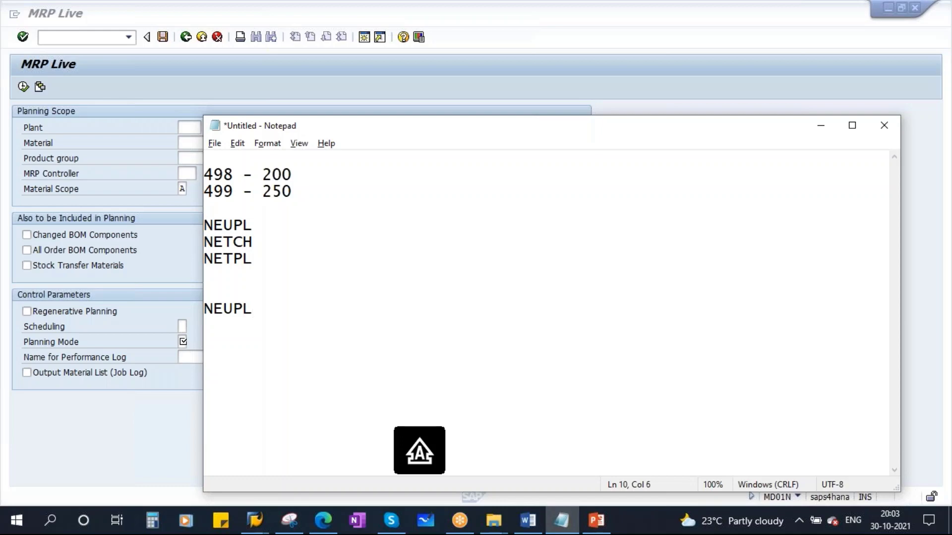
{"action": "key", "text": "Return"}
{"action": "type", "text": "NETCH"}
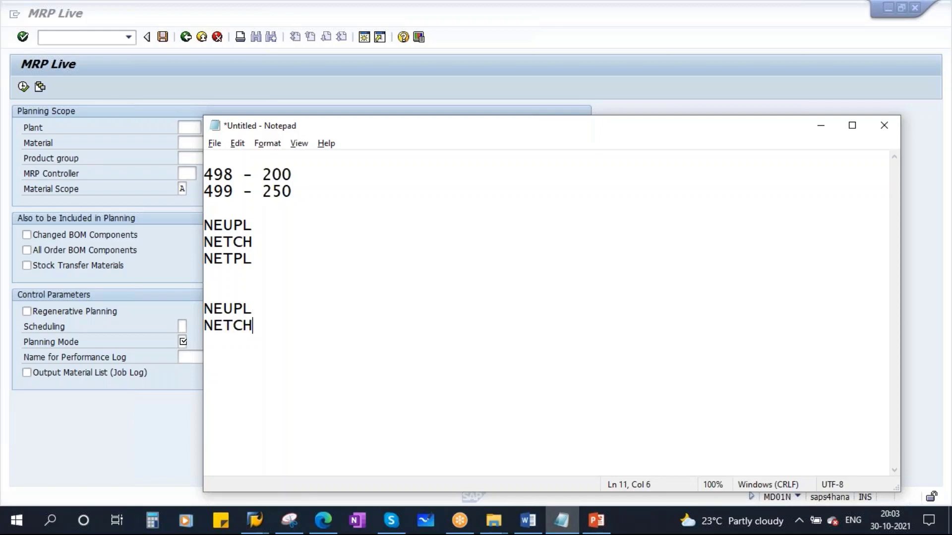
Highlight NEUPL in the note, enable and disable Regenerative Planning in MRP Live, and highlight NETCH in the second list.
{"action": "left_click_drag", "start_coordinate": [252, 312], "coordinate": [173, 318]}
{"action": "left_click", "coordinate": [99, 311]}
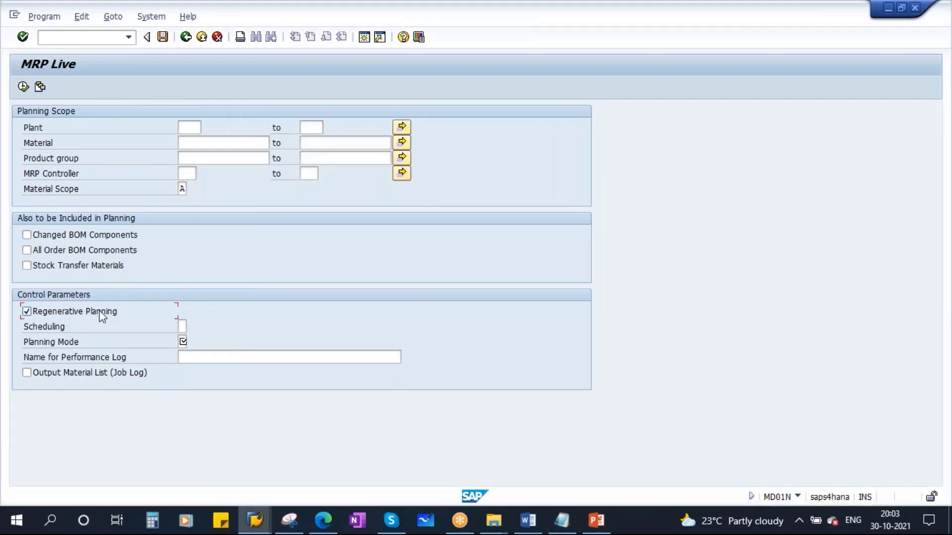
{"action": "left_click", "coordinate": [109, 311]}
{"action": "key", "text": "alt+Tab"}
{"action": "left_click_drag", "start_coordinate": [258, 331], "coordinate": [207, 325]}
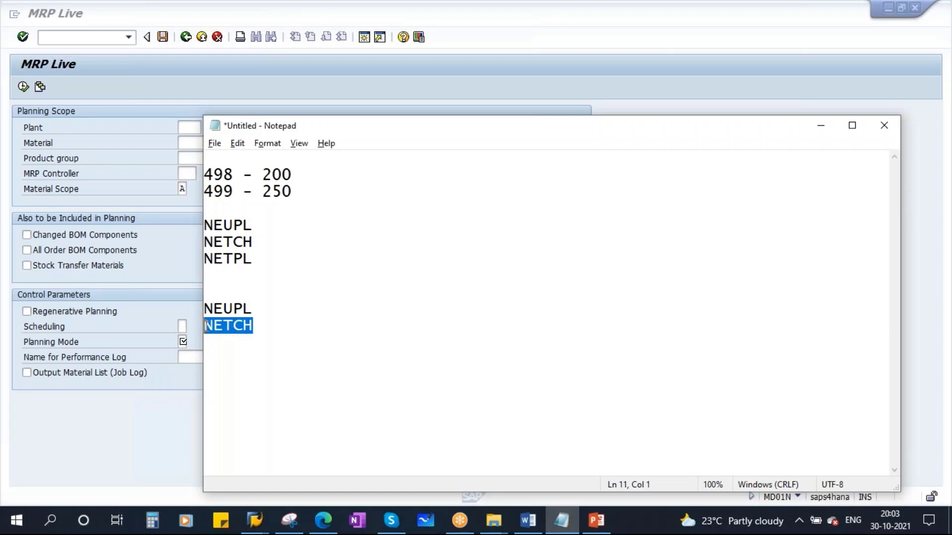
{"action": "left_click", "coordinate": [261, 324]}
{"action": "key", "text": "shift+Home"}
Reposition and narrow the Notepad window over the MRP Live screen, and minimize it.
{"action": "left_click_drag", "start_coordinate": [452, 139], "coordinate": [306, 226]}
{"action": "left_click_drag", "start_coordinate": [542, 213], "coordinate": [557, 74]}
{"action": "left_click", "coordinate": [75, 369]}
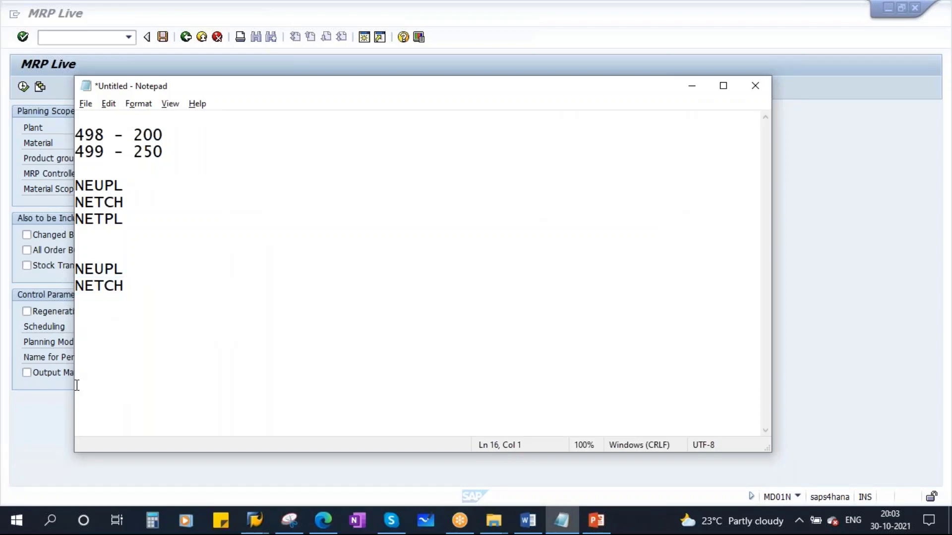
{"action": "left_click_drag", "start_coordinate": [75, 385], "coordinate": [363, 397]}
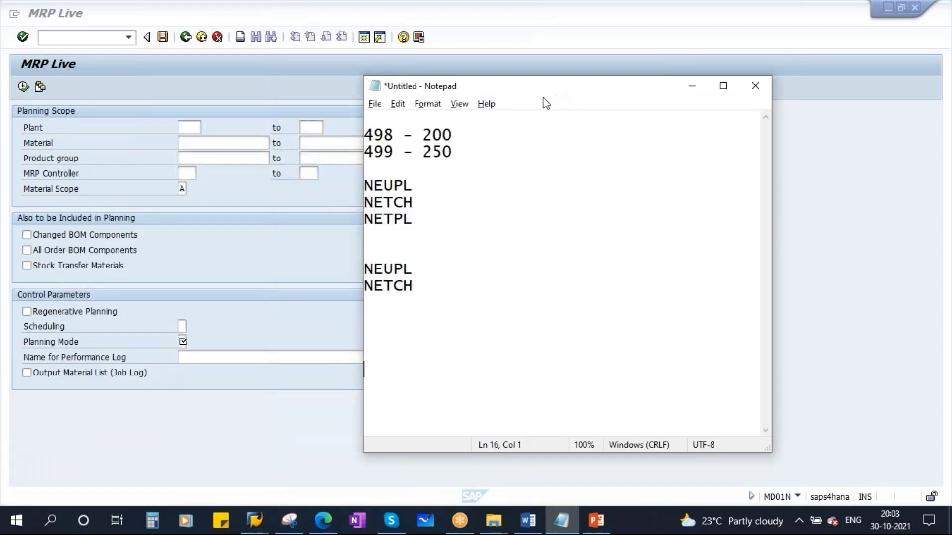
{"action": "left_click_drag", "start_coordinate": [544, 98], "coordinate": [405, 143]}
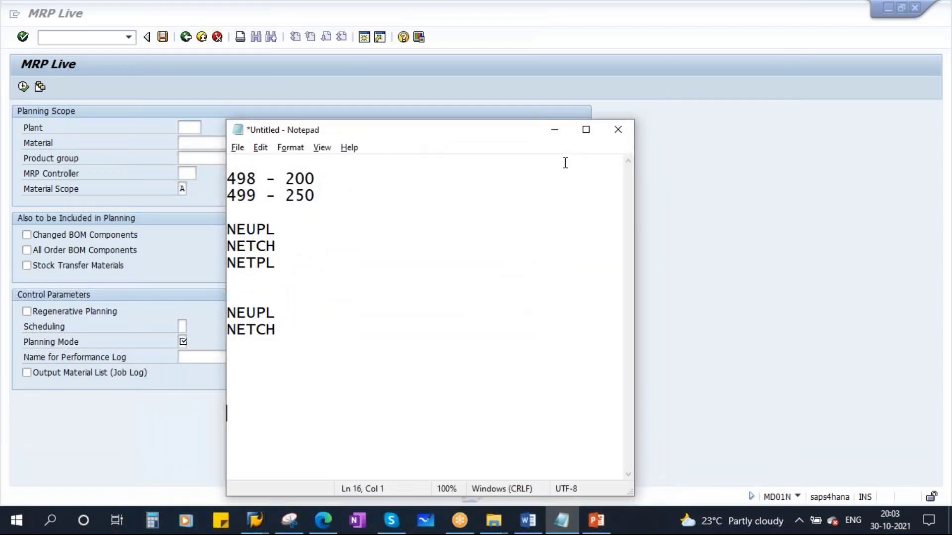
{"action": "left_click", "coordinate": [554, 132]}
Review the possible entries for Scheduling and Planning Mode in MRP Live, closing both lists without choosing a value.
{"action": "left_click", "coordinate": [183, 327]}
{"action": "left_click", "coordinate": [190, 329]}
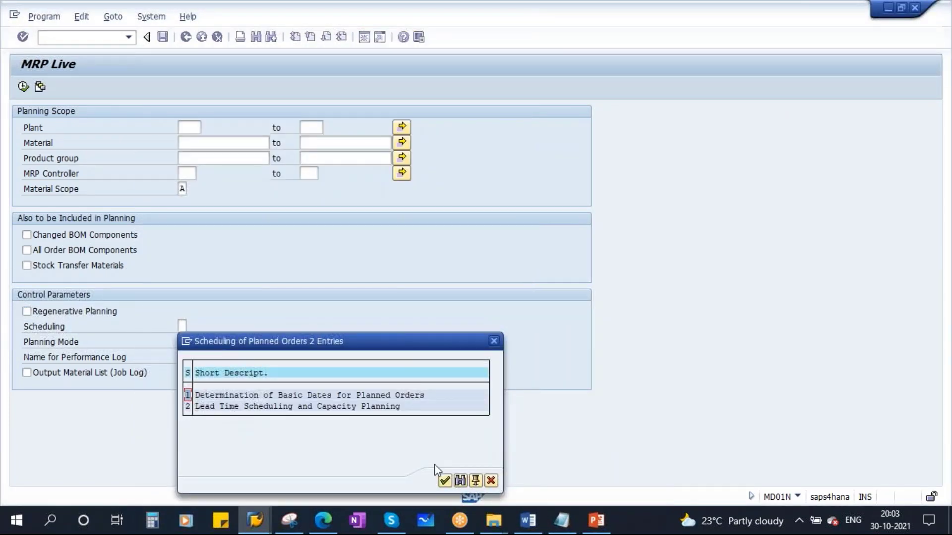
{"action": "left_click", "coordinate": [490, 480]}
{"action": "left_click", "coordinate": [181, 343]}
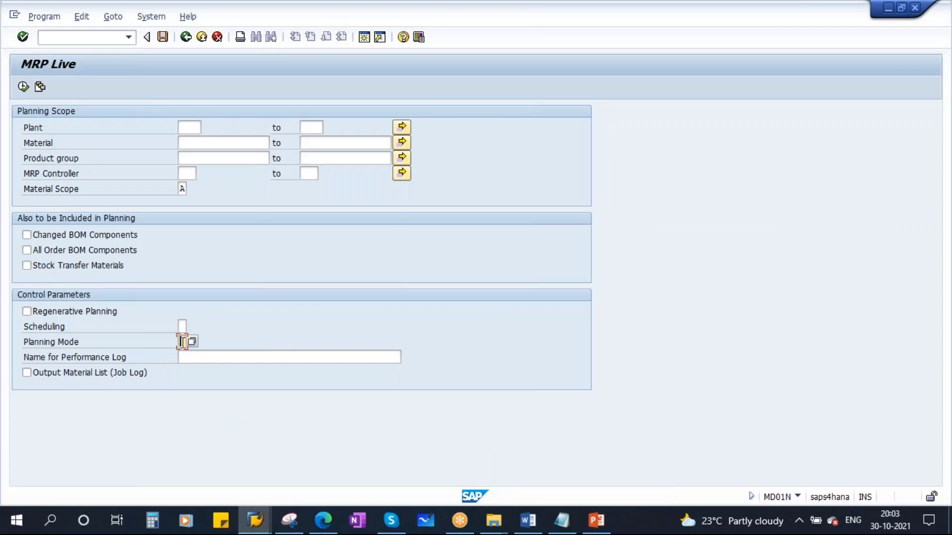
{"action": "left_click", "coordinate": [192, 342]}
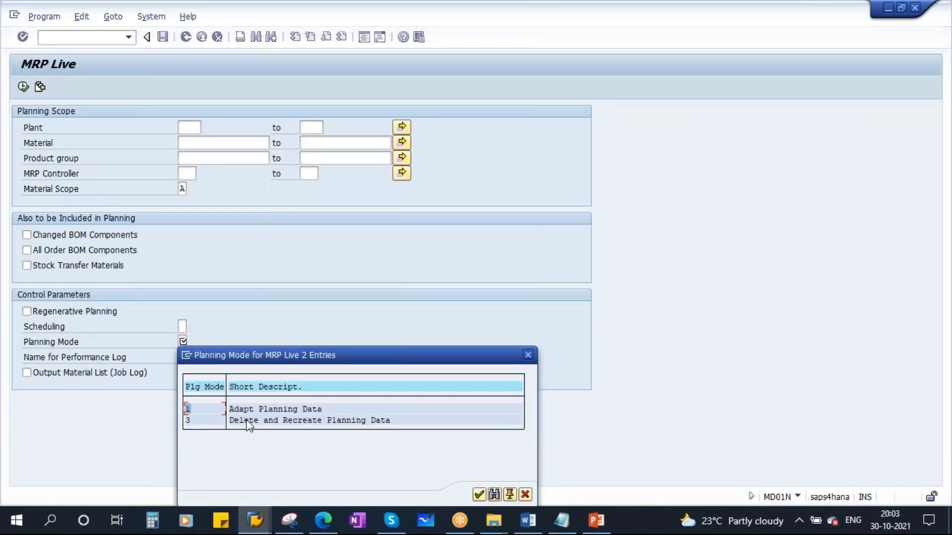
{"action": "left_click", "coordinate": [525, 495]}
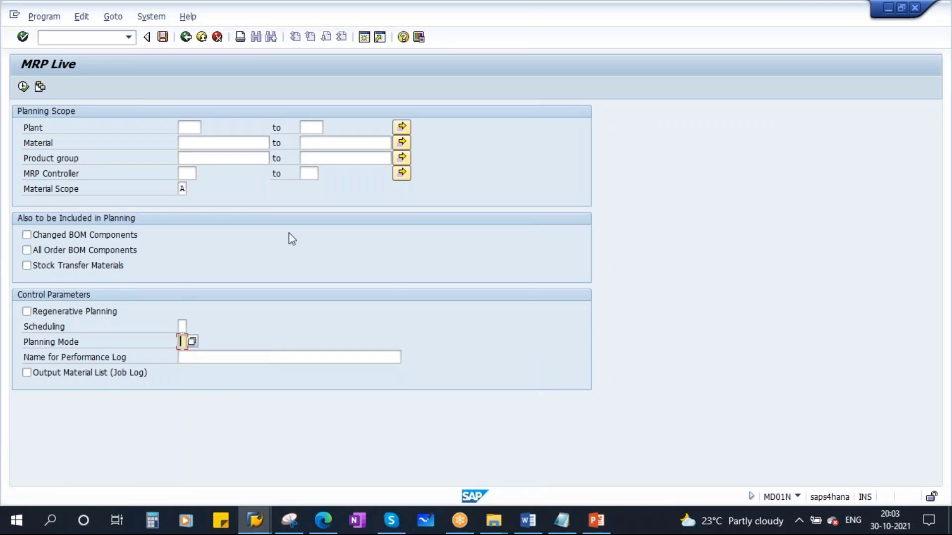
Review the possible entries for Material Scope and close the list without choosing a value.
{"action": "left_click", "coordinate": [183, 189]}
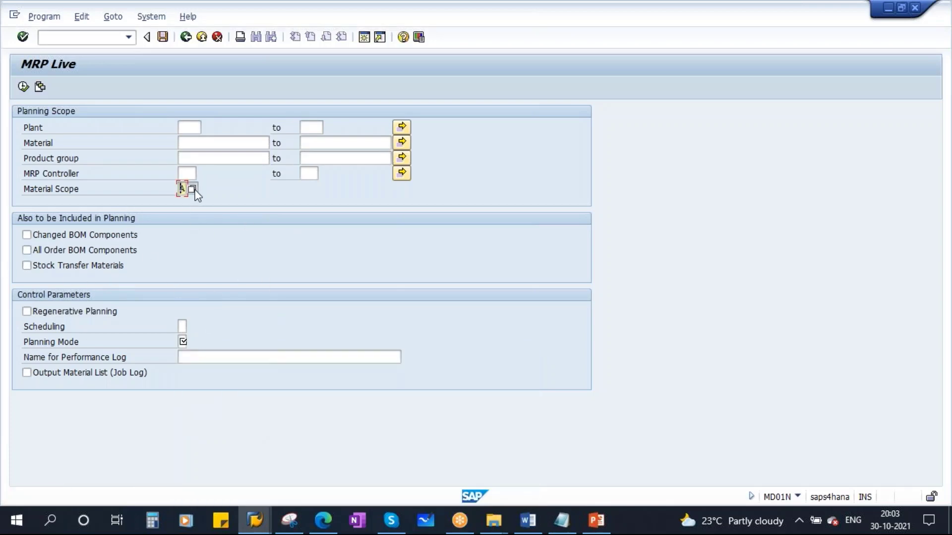
{"action": "left_click", "coordinate": [192, 189]}
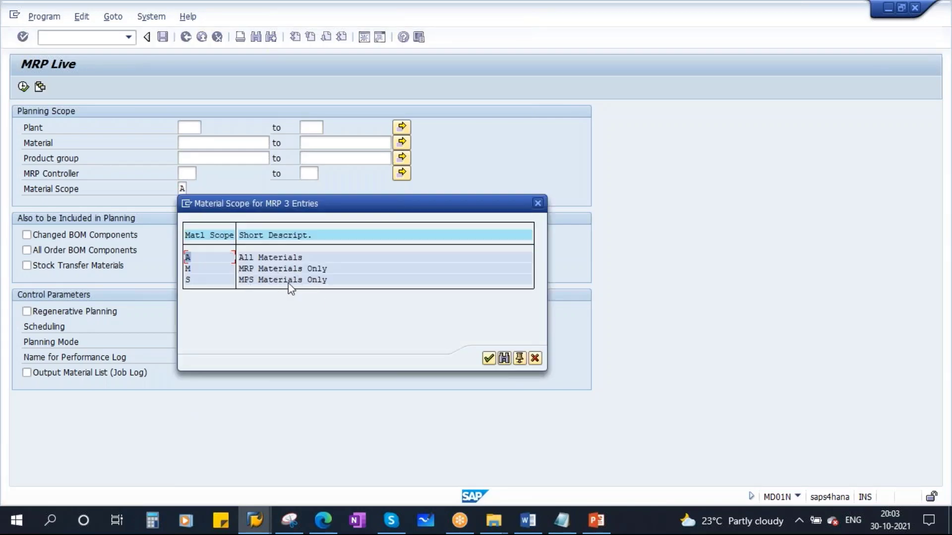
{"action": "left_click", "coordinate": [535, 361]}
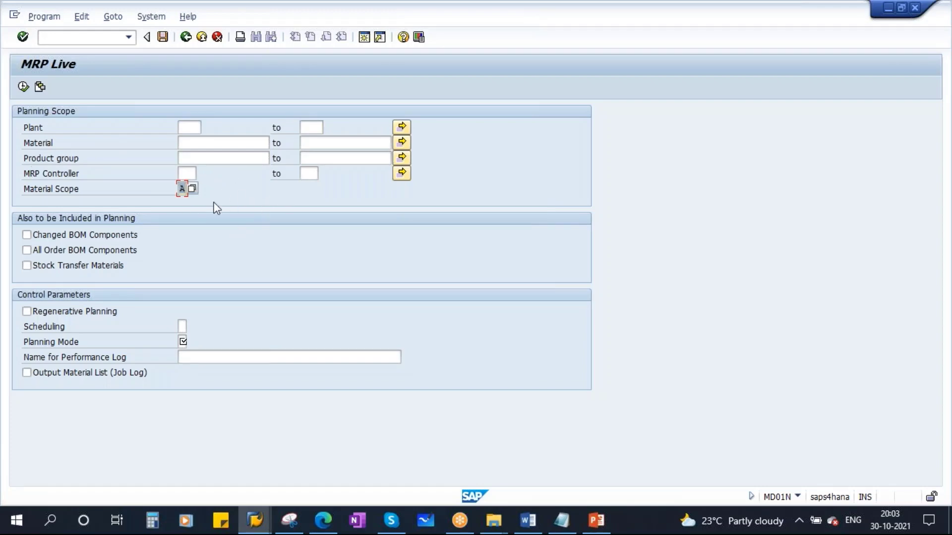
Close the old annotated snip in Snipping Tool and capture a new snip of the Planning Scope section.
{"action": "left_click", "coordinate": [292, 528]}
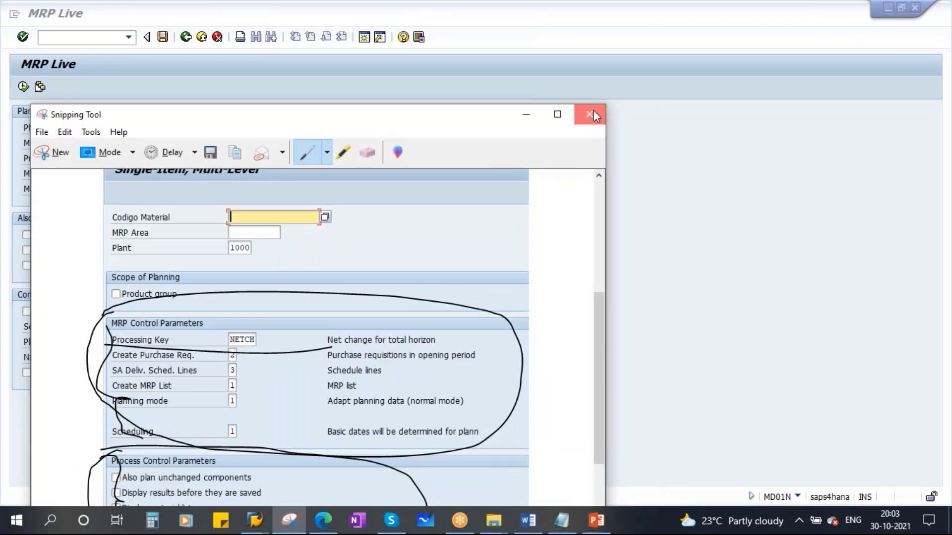
{"action": "left_click", "coordinate": [594, 114]}
{"action": "left_click", "coordinate": [291, 526]}
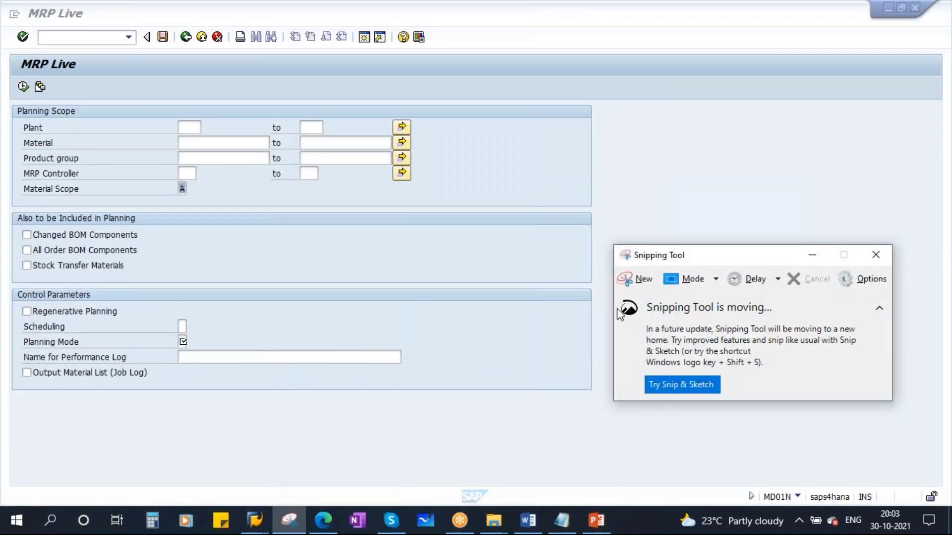
{"action": "left_click", "coordinate": [631, 281]}
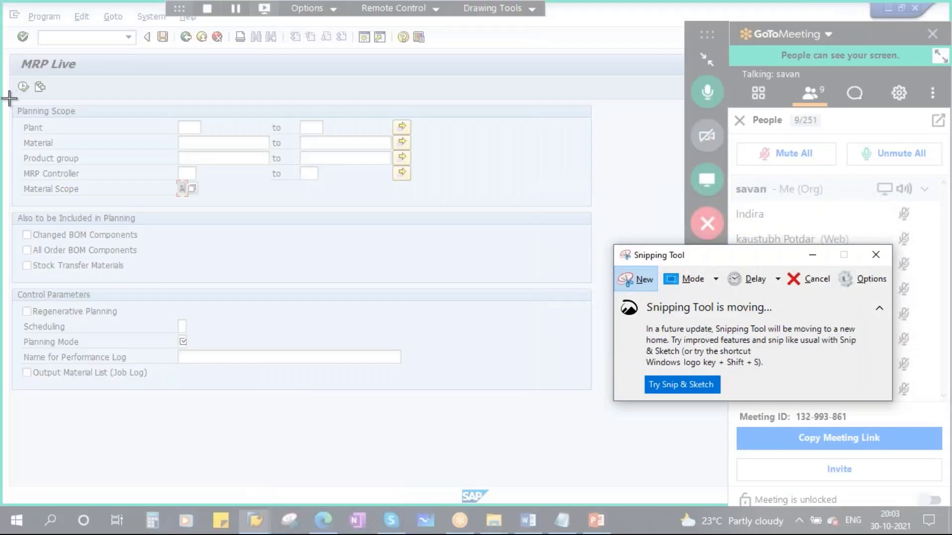
{"action": "left_click_drag", "start_coordinate": [22, 119], "coordinate": [593, 208]}
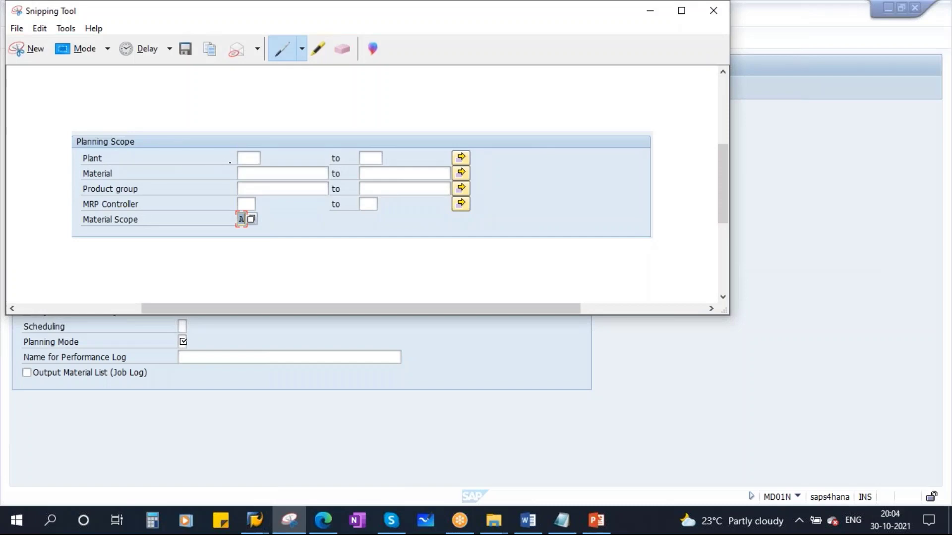
Mark the Plant, Material, Product group and MRP Controller fields with pen strokes on the snip, and close Snipping Tool.
{"action": "left_click_drag", "start_coordinate": [225, 154], "coordinate": [296, 134]}
{"action": "left_click_drag", "start_coordinate": [218, 177], "coordinate": [281, 158]}
{"action": "left_click_drag", "start_coordinate": [220, 193], "coordinate": [319, 163]}
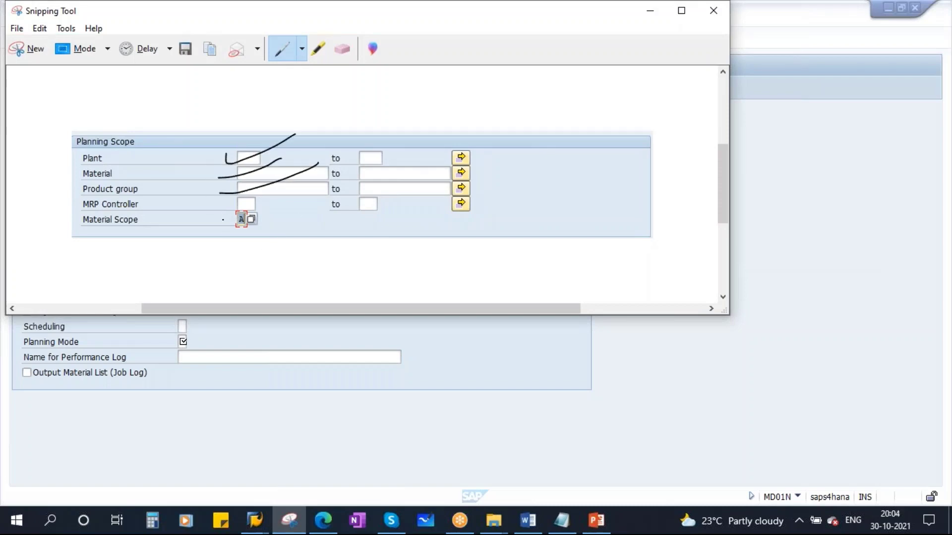
{"action": "left_click_drag", "start_coordinate": [225, 205], "coordinate": [326, 189]}
{"action": "left_click_drag", "start_coordinate": [572, 18], "coordinate": [434, 181]}
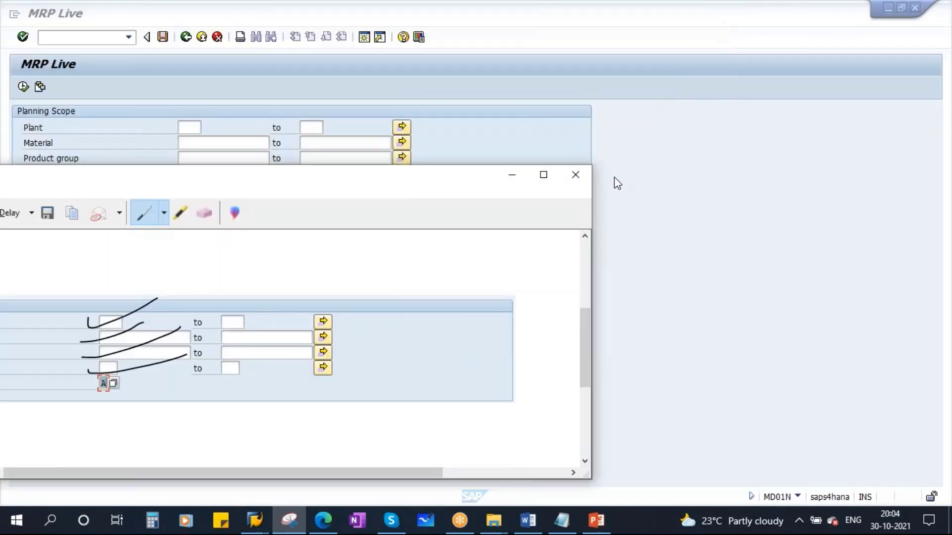
{"action": "left_click", "coordinate": [569, 178]}
Switch to PowerPoint, open the Scope of the Planning Run slide, and look back through the slide thumbnails.
{"action": "left_click", "coordinate": [596, 520]}
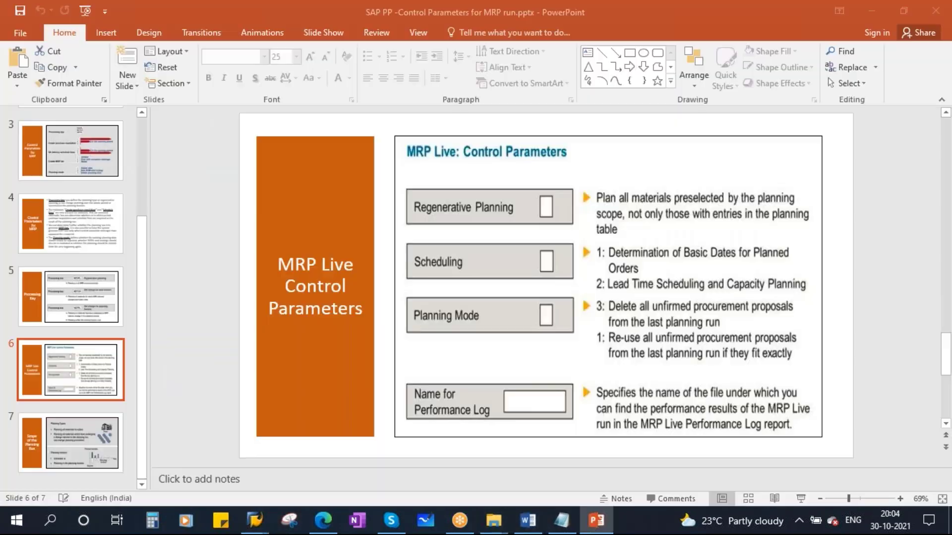
{"action": "left_click", "coordinate": [122, 437]}
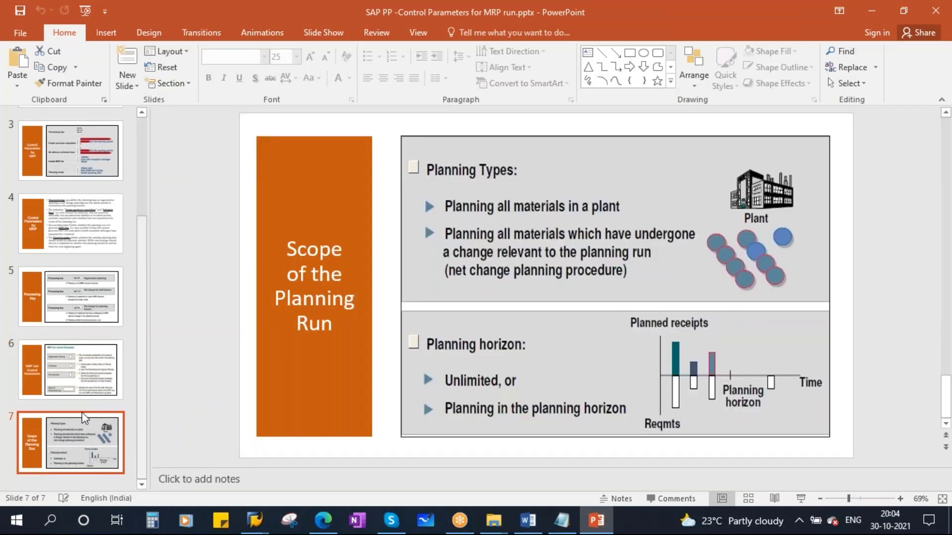
{"action": "scroll", "coordinate": [65, 372], "scroll_direction": "up", "scroll_amount": 3}
{"action": "scroll", "coordinate": [70, 378], "scroll_direction": "down", "scroll_amount": 3}
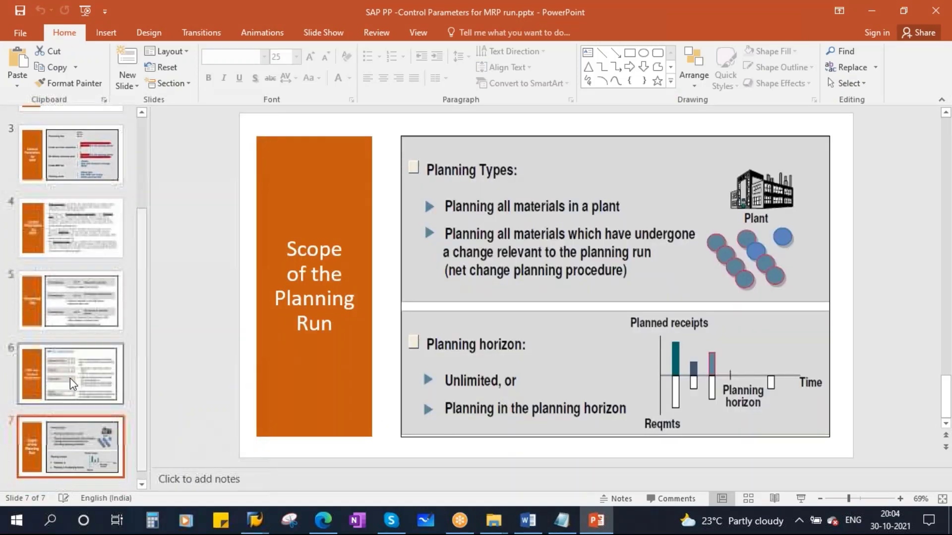
{"action": "scroll", "coordinate": [70, 378], "scroll_direction": "up", "scroll_amount": 3}
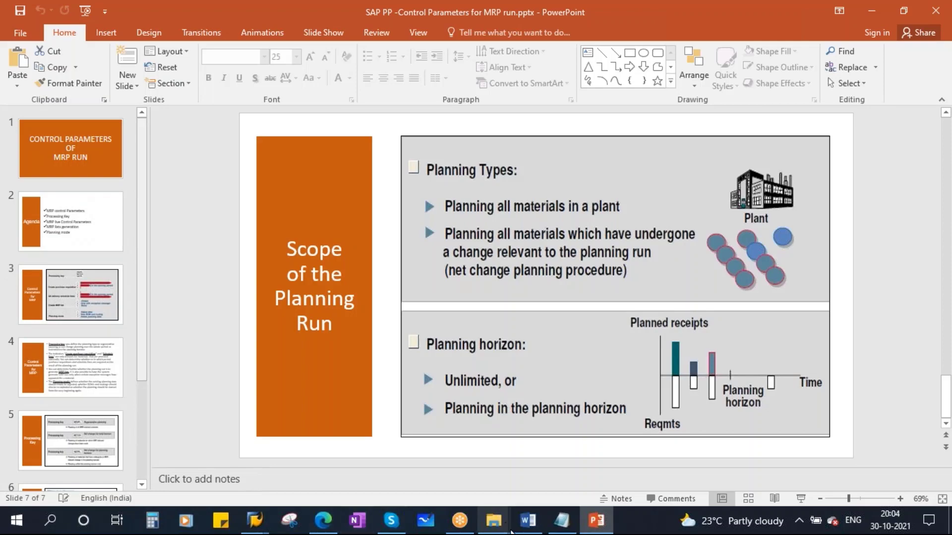
Switch to the course syllabus in Word and highlight the "MRP process control Parameters" topic in yellow.
{"action": "left_click", "coordinate": [528, 520]}
{"action": "scroll", "coordinate": [303, 377], "scroll_direction": "up", "scroll_amount": 10}
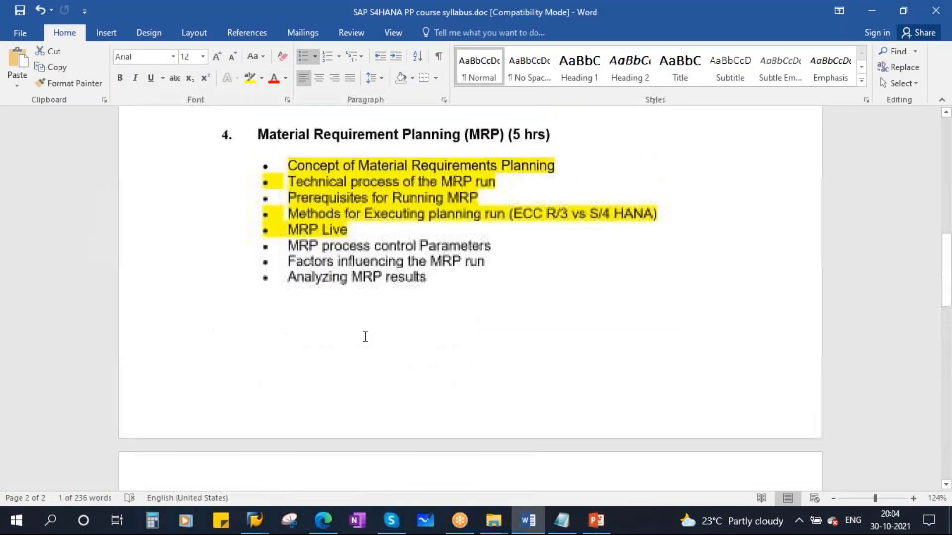
{"action": "scroll", "coordinate": [289, 296], "scroll_direction": "down", "scroll_amount": 3}
{"action": "left_click_drag", "start_coordinate": [292, 287], "coordinate": [506, 281]}
{"action": "left_click", "coordinate": [249, 79]}
{"action": "key", "text": "Right"}
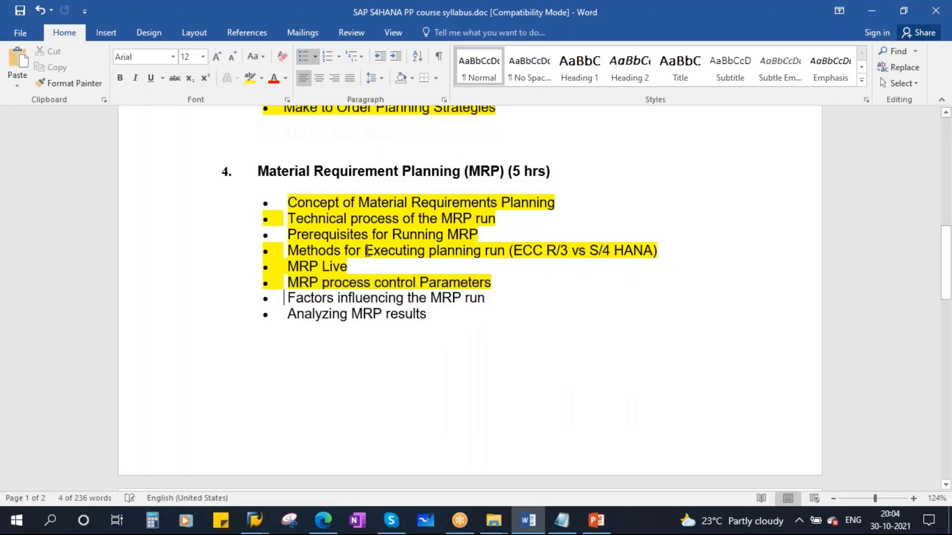